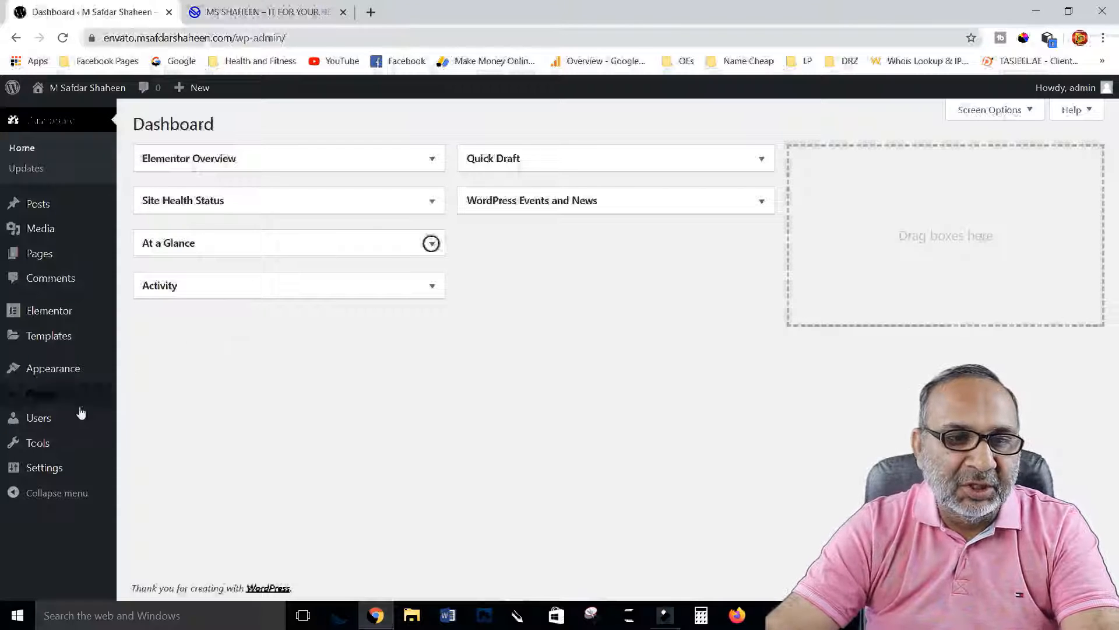
Find the Envato Elements – Photos & Elementor Templates plugin by searching for "envato", and install and activate it
mouse_move(40, 399)
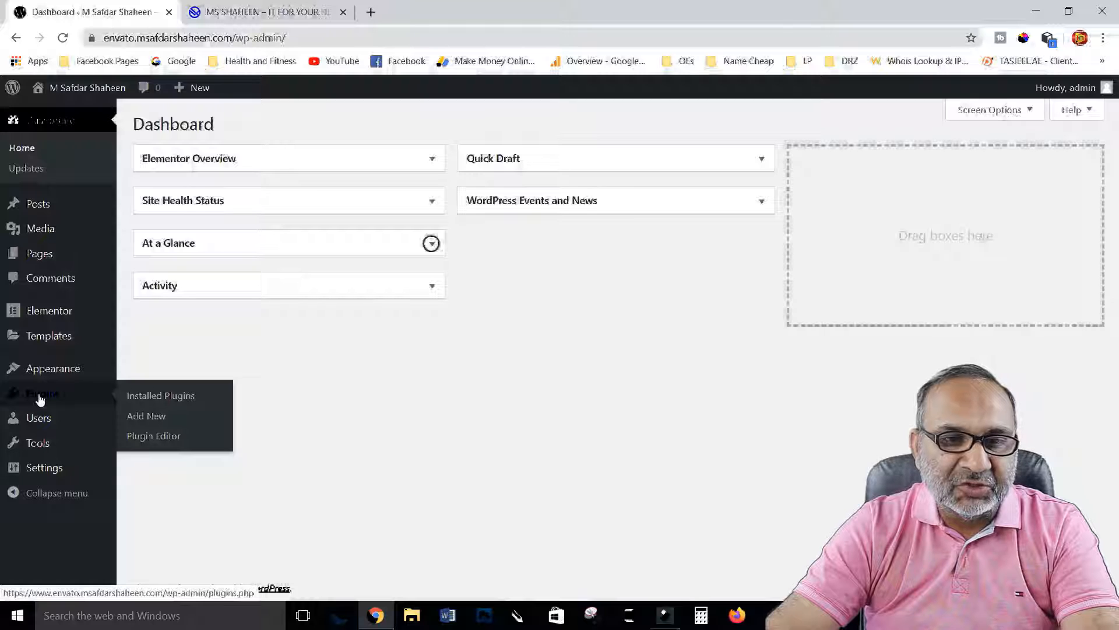
left_click(150, 417)
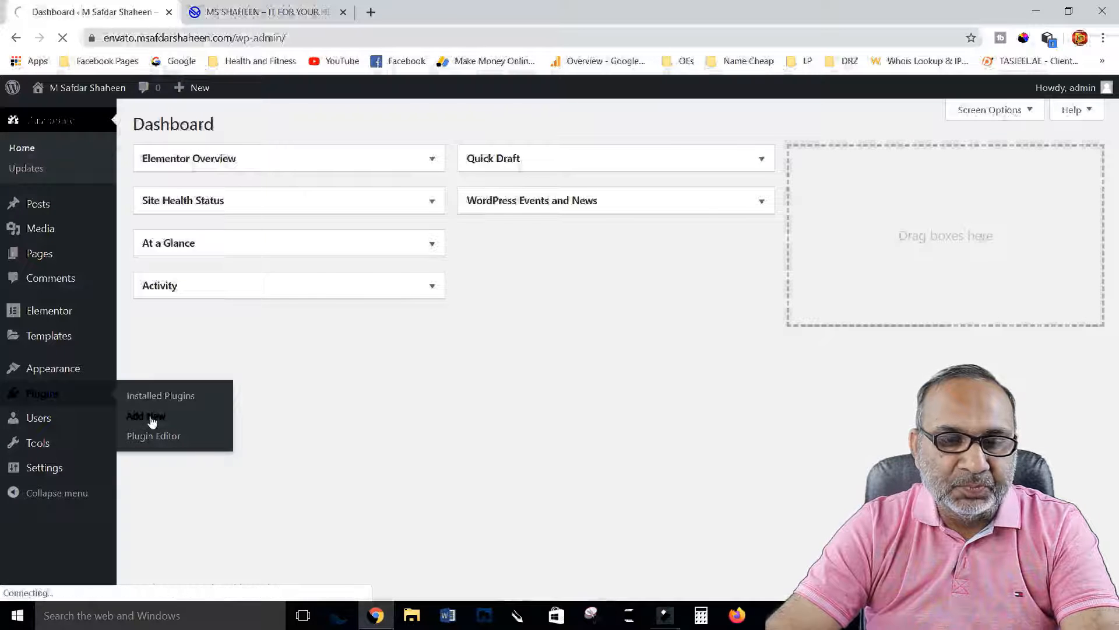
left_click(907, 166)
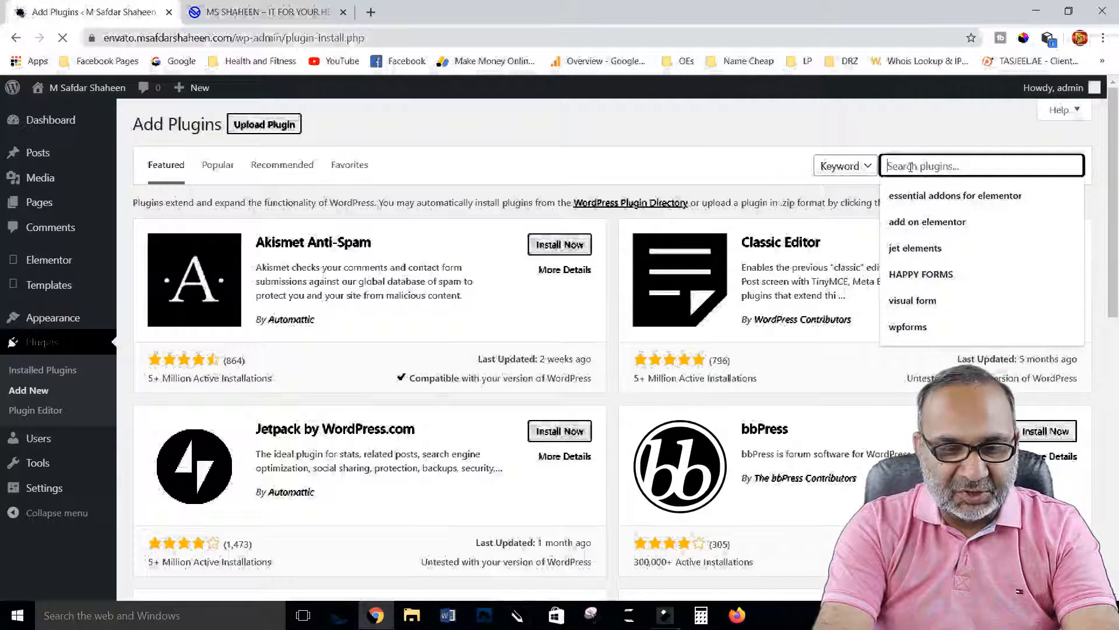
type("envato")
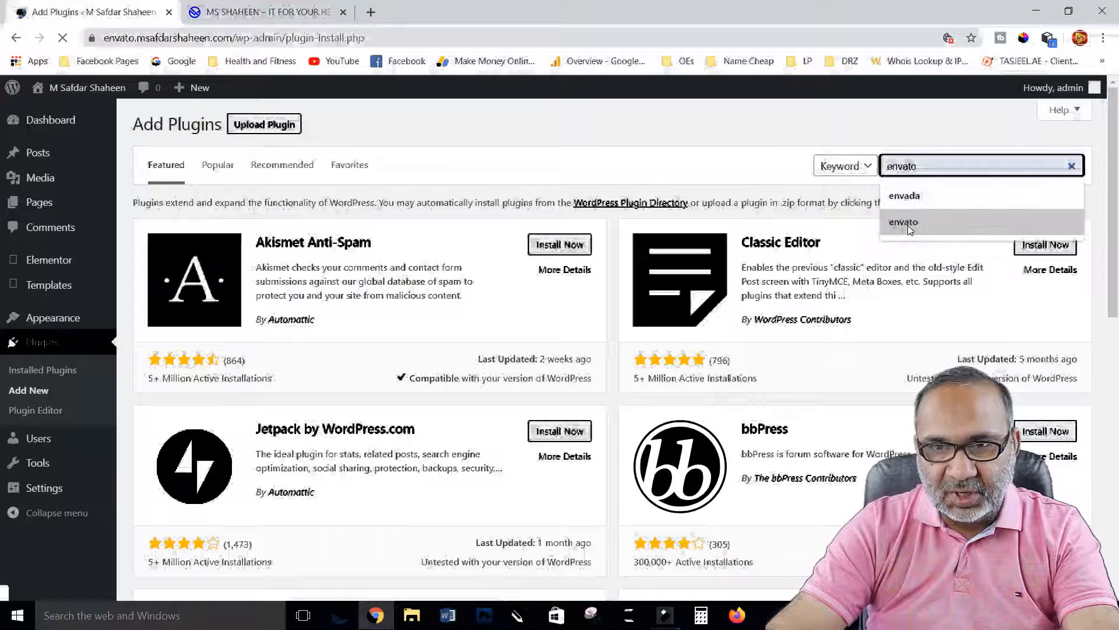
left_click(908, 223)
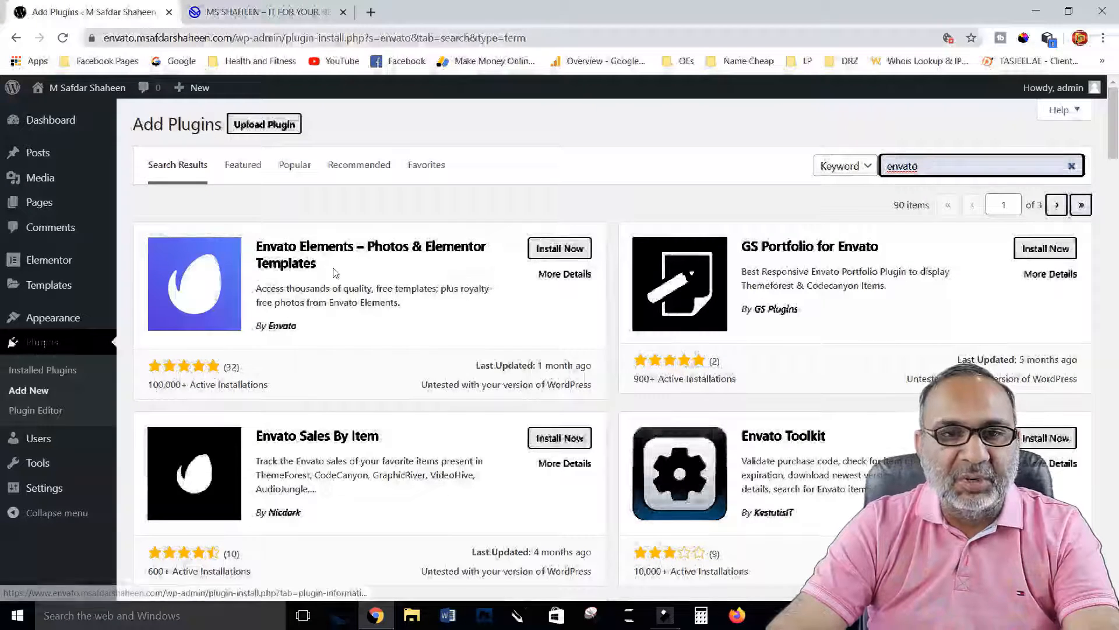
left_click(551, 251)
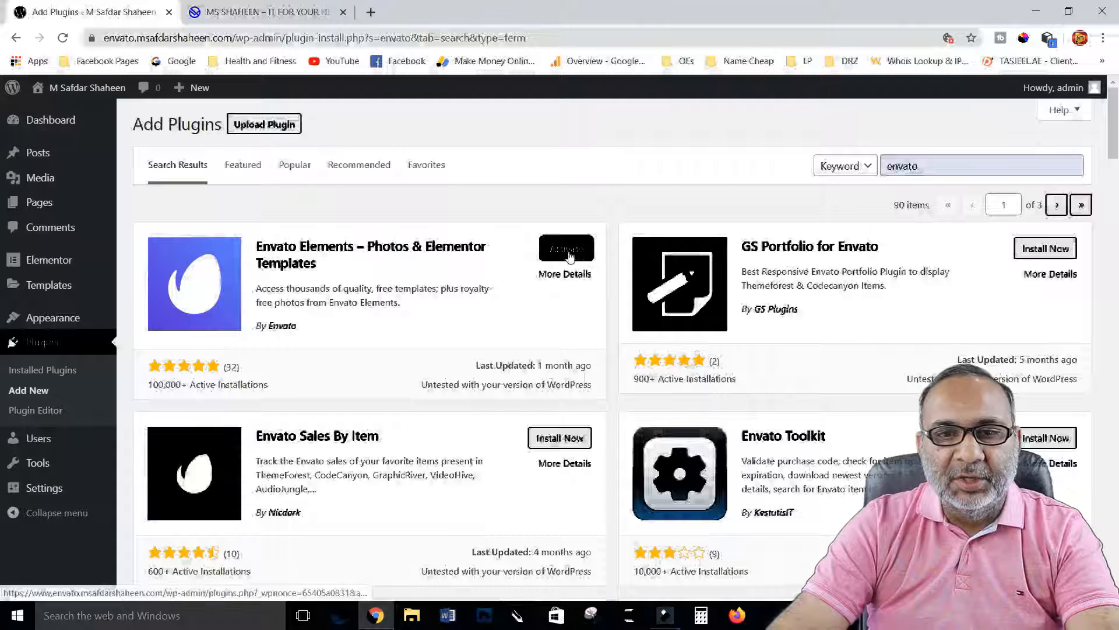
left_click(563, 252)
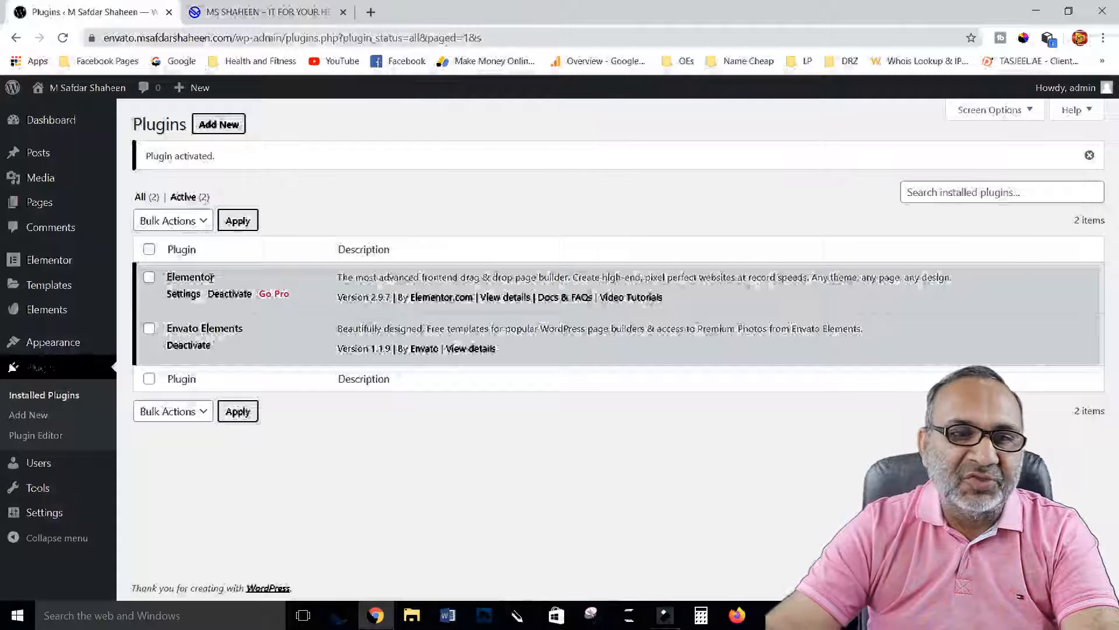
Register the Envato Elements plugin with the prefilled e-mail, agreeing to the terms and opting in to promo emails
left_click(45, 312)
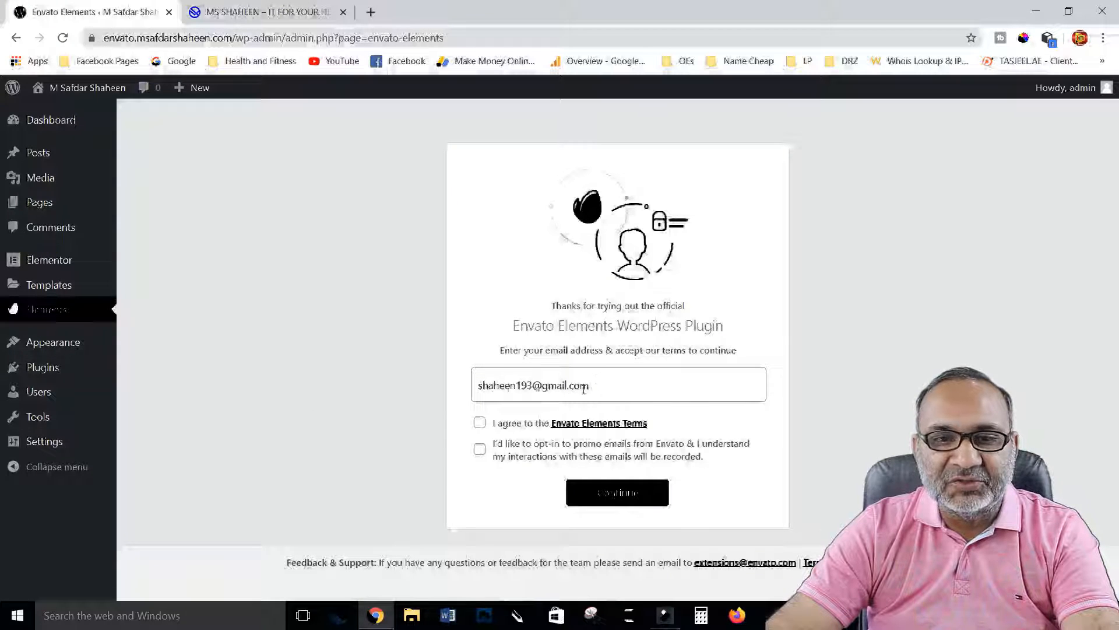
left_click(480, 424)
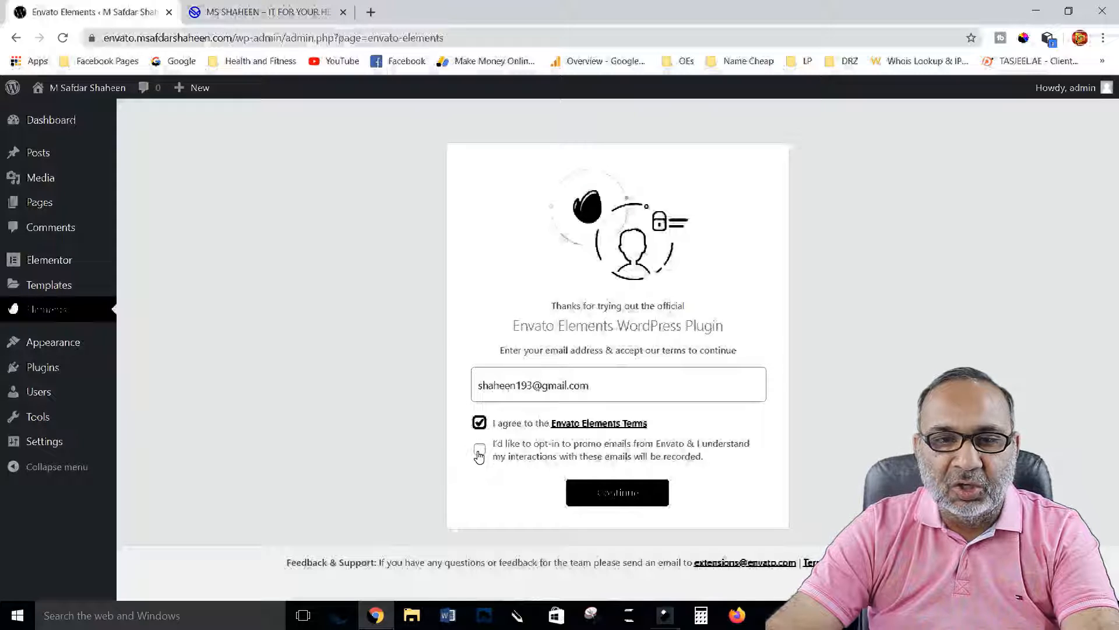
left_click(479, 451)
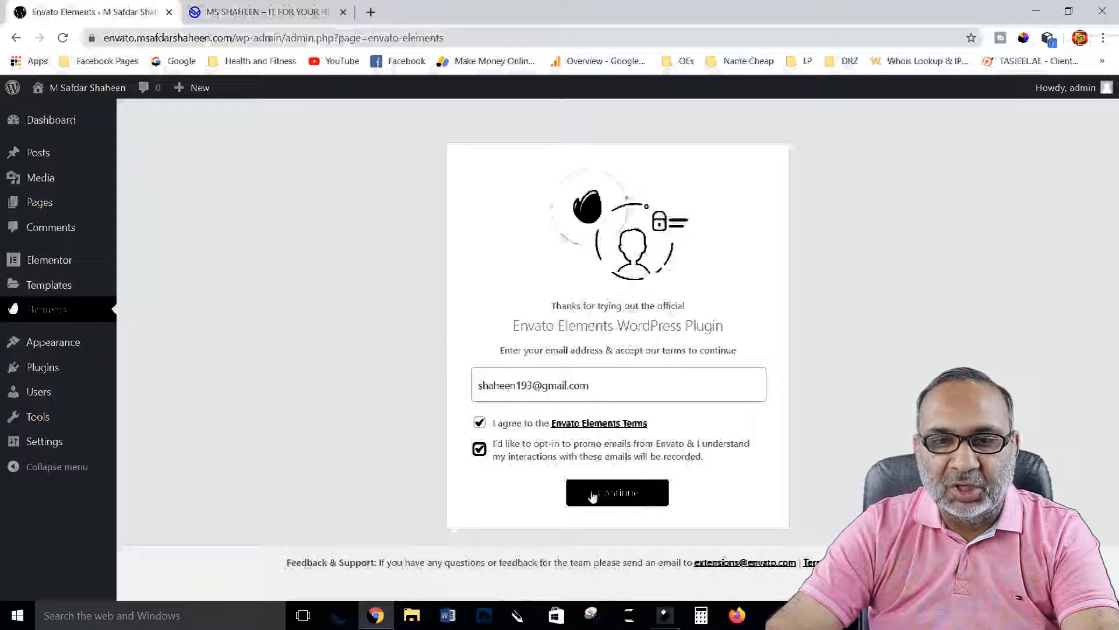
left_click(621, 494)
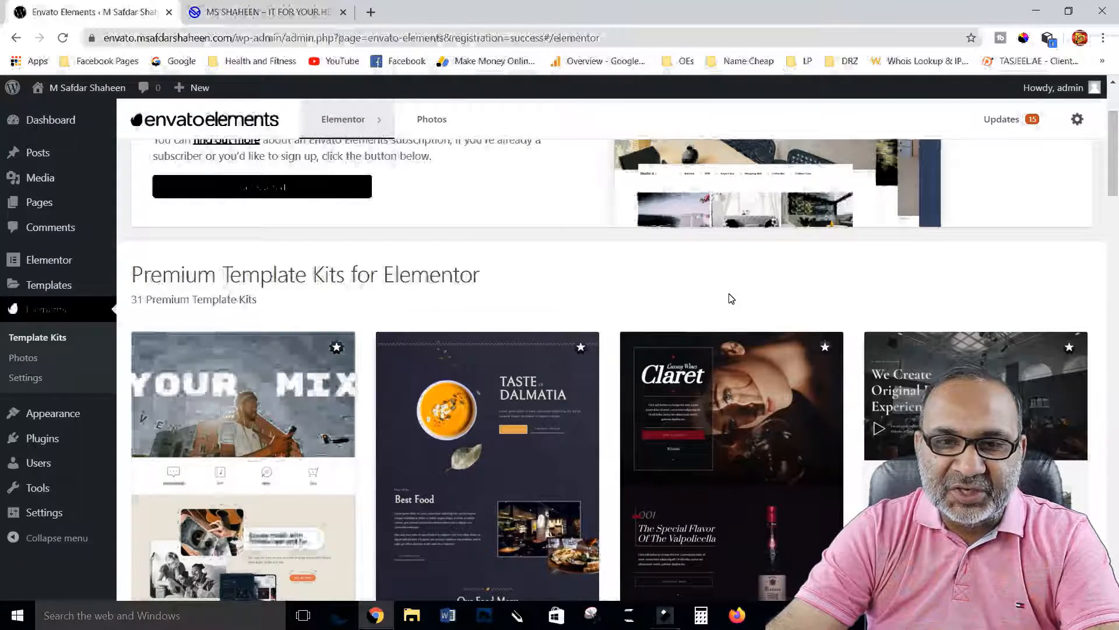
Dismiss the New - Premium Template Kits banner and filter the template kits to hide Elementor Pro templates
scroll(731, 298, "down", 13)
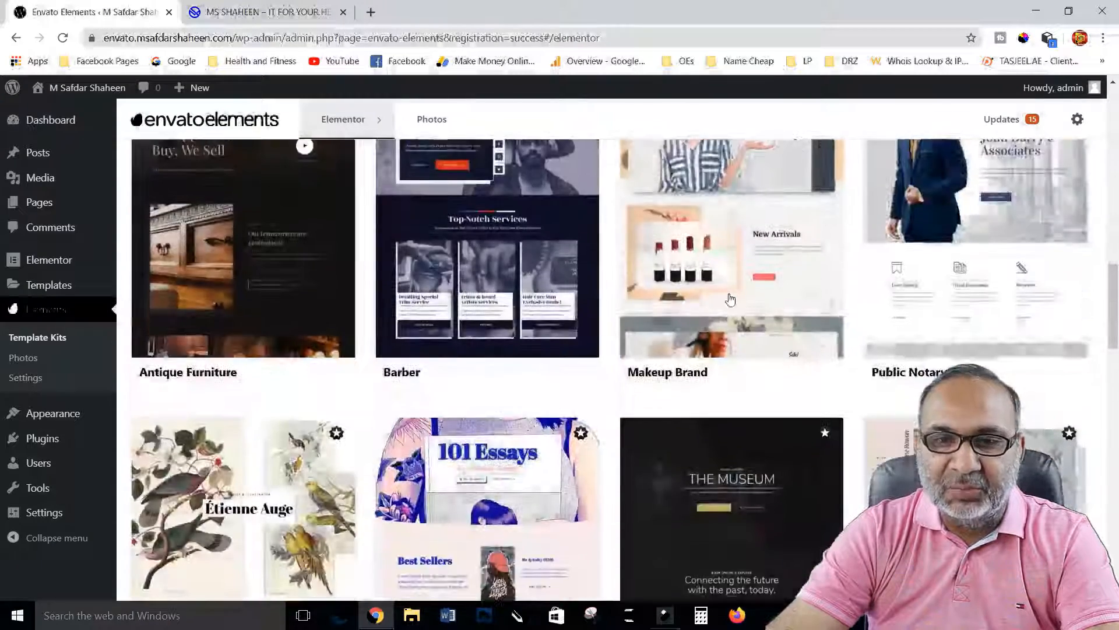
scroll(731, 299, "down", 3)
scroll(731, 299, "up", 20)
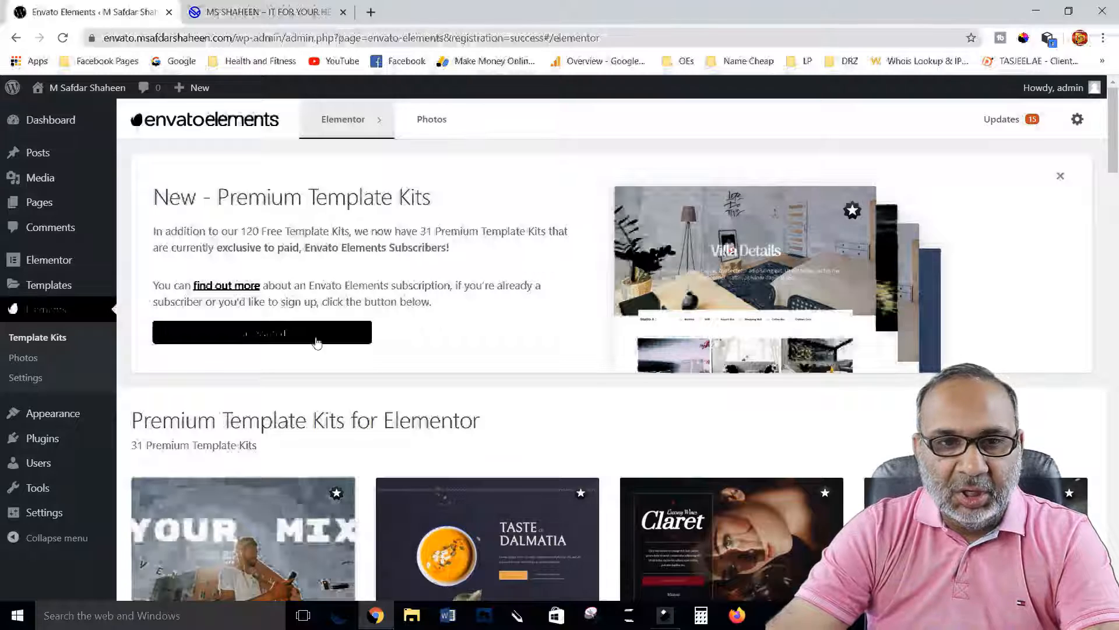
left_click(1059, 181)
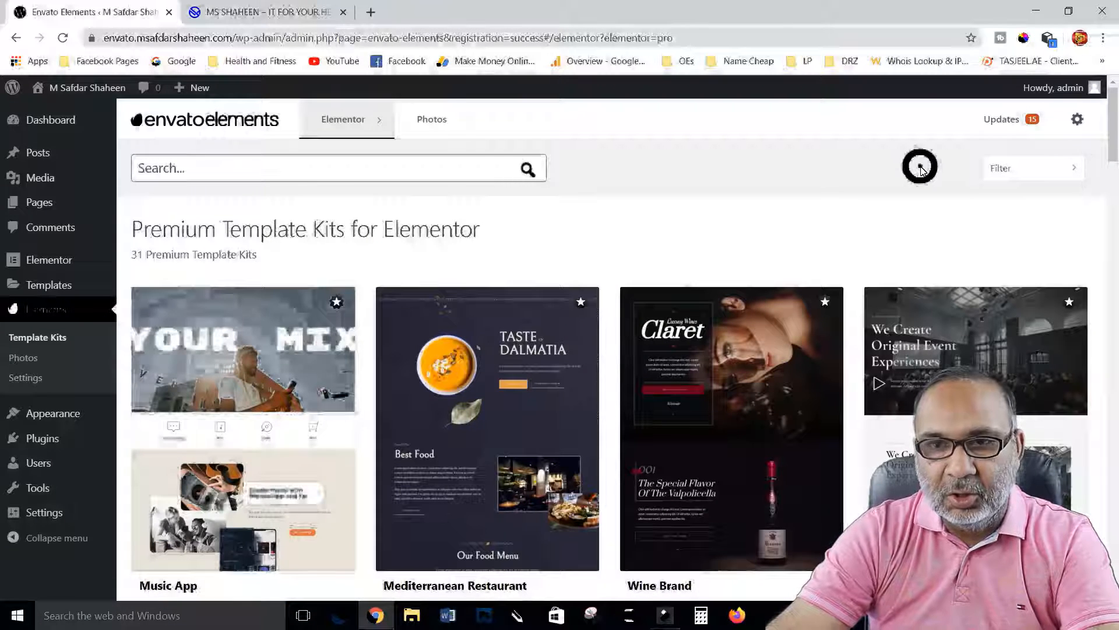
left_click(1032, 170)
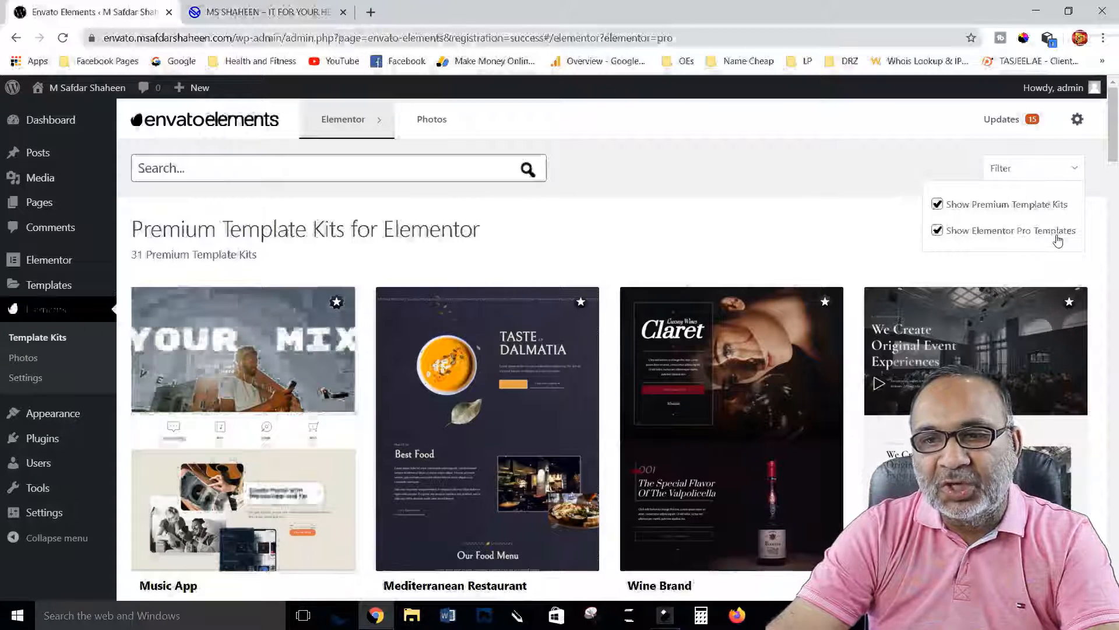
left_click(938, 232)
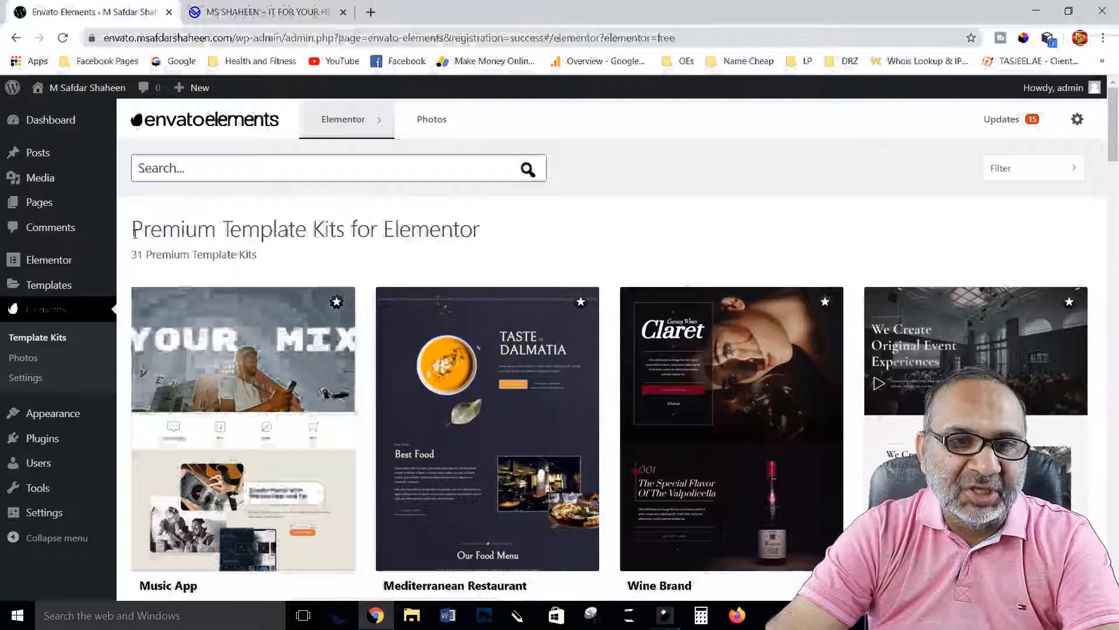
Go past the premium kits to the Free Template Kits for Elementor and open page 2 of the list
left_click_drag(132, 230, 483, 235)
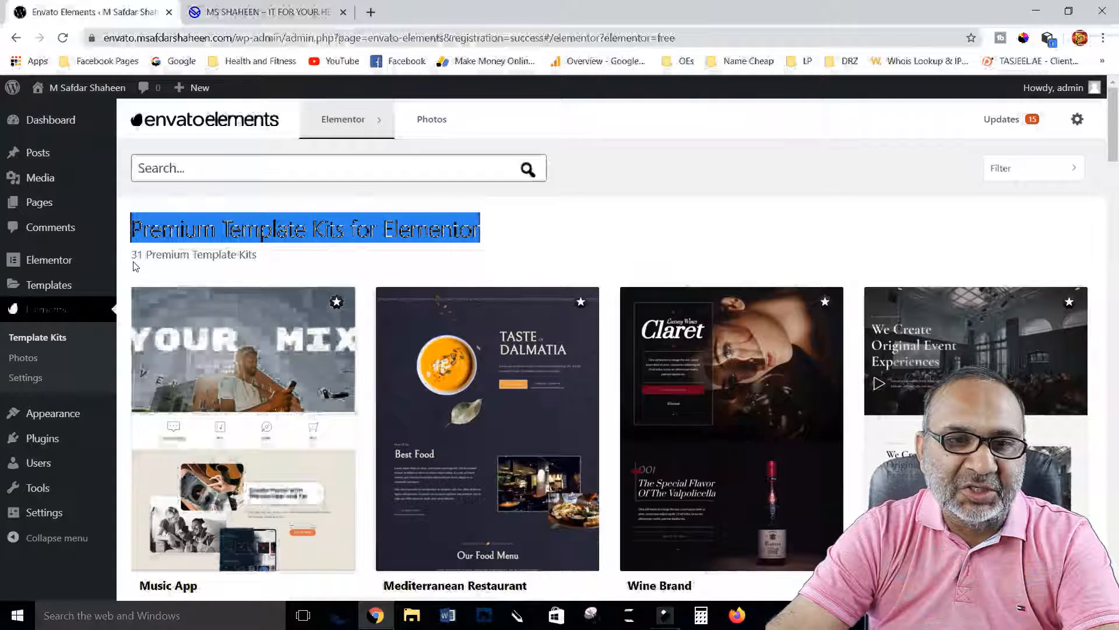
left_click(499, 229)
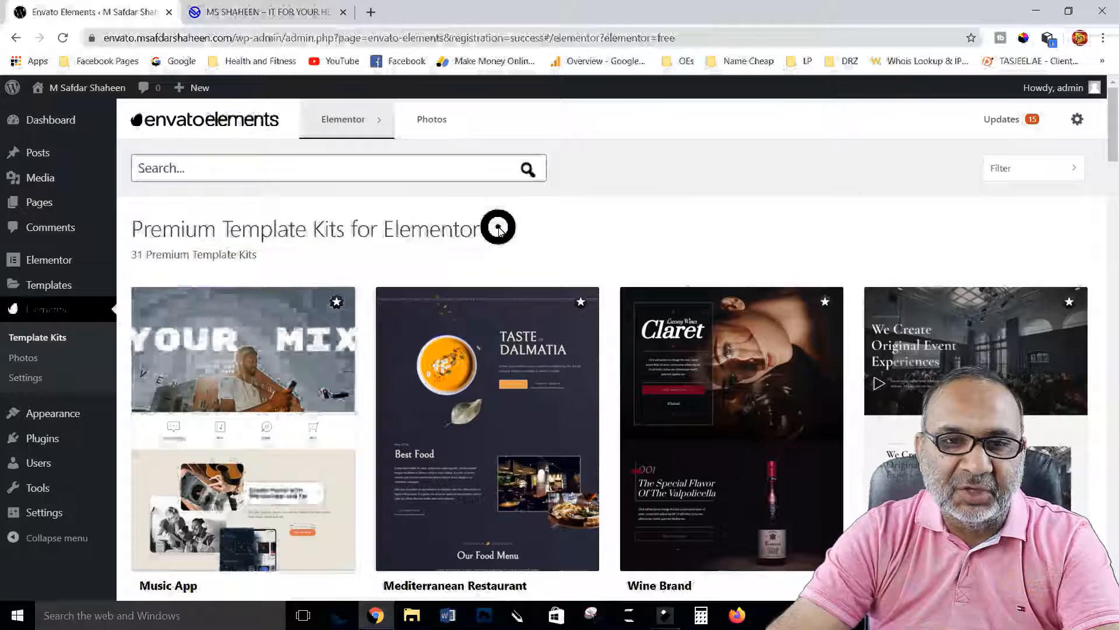
scroll(513, 289, "down", 15)
scroll(514, 293, "down", 20)
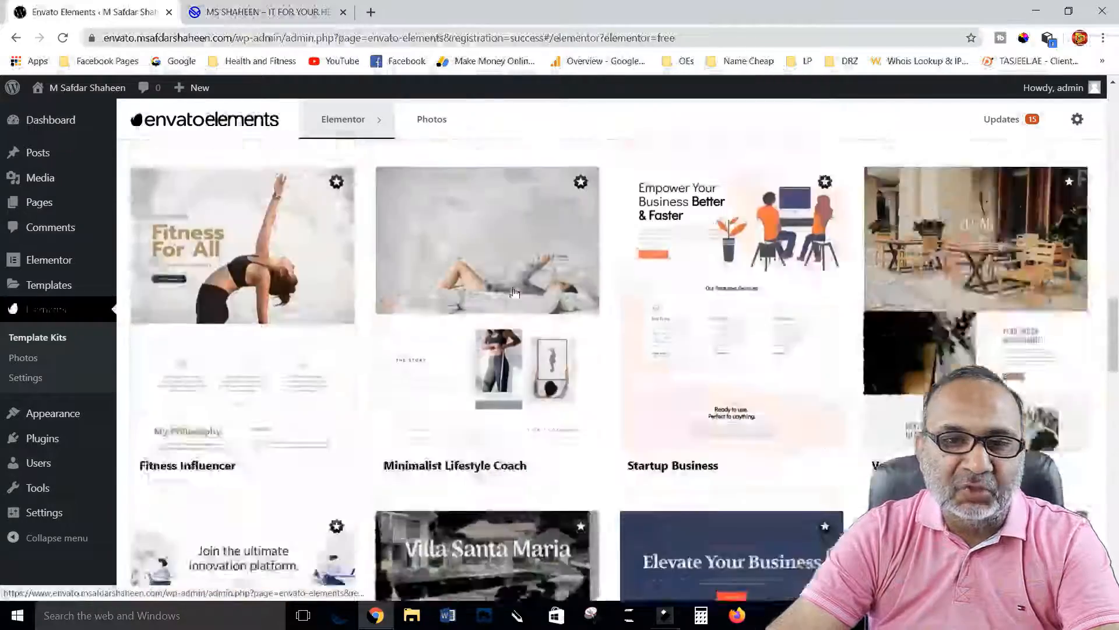
scroll(515, 293, "down", 1)
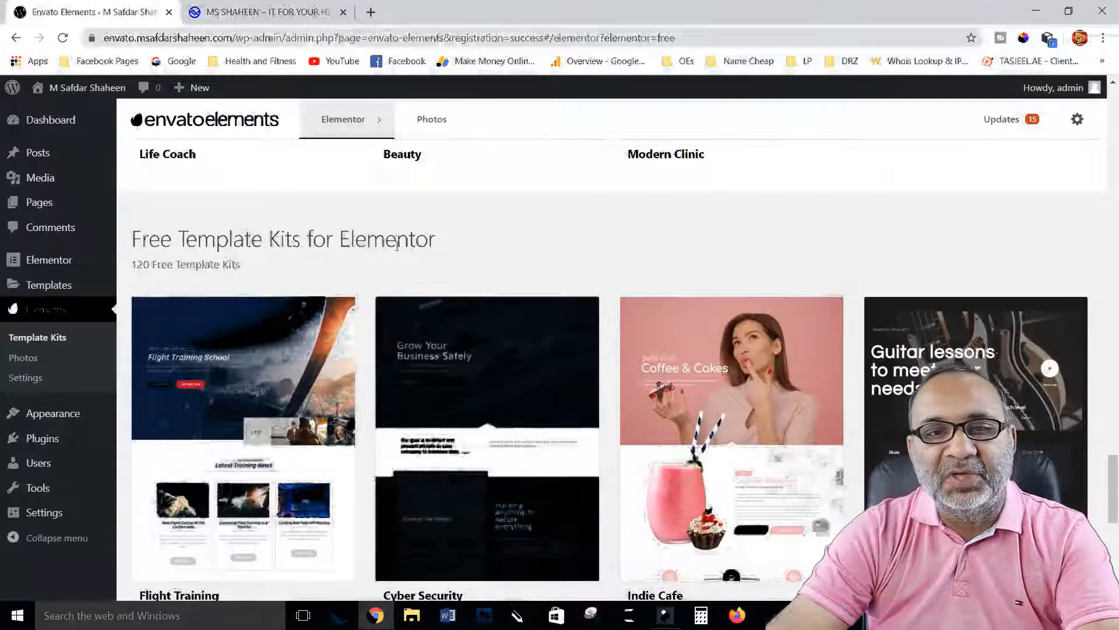
scroll(432, 240, "down", 2)
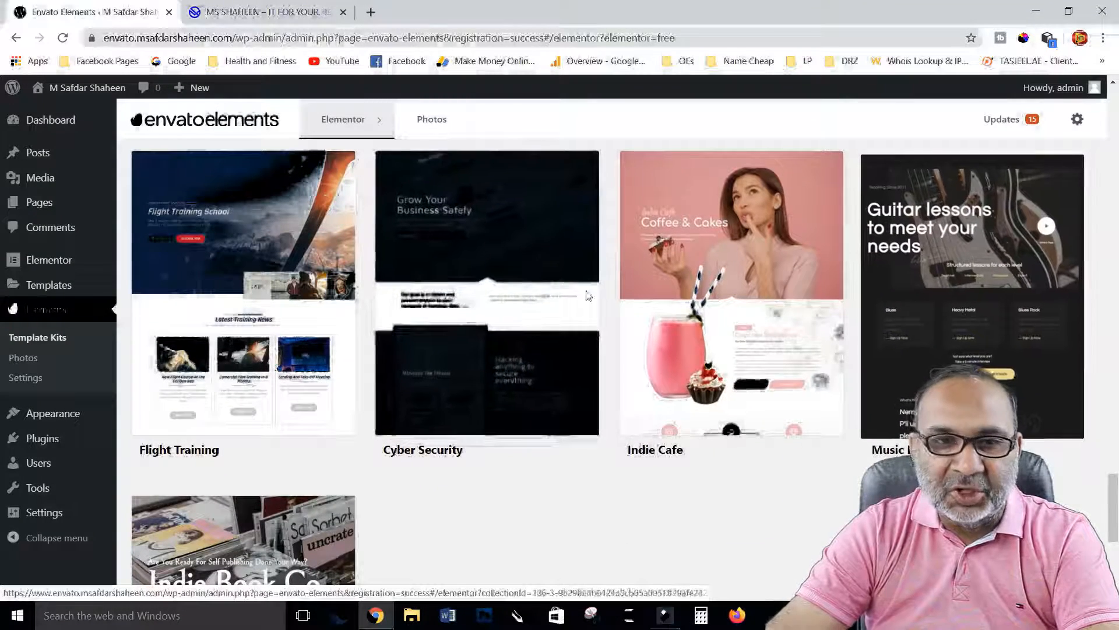
scroll(408, 362, "down", 6)
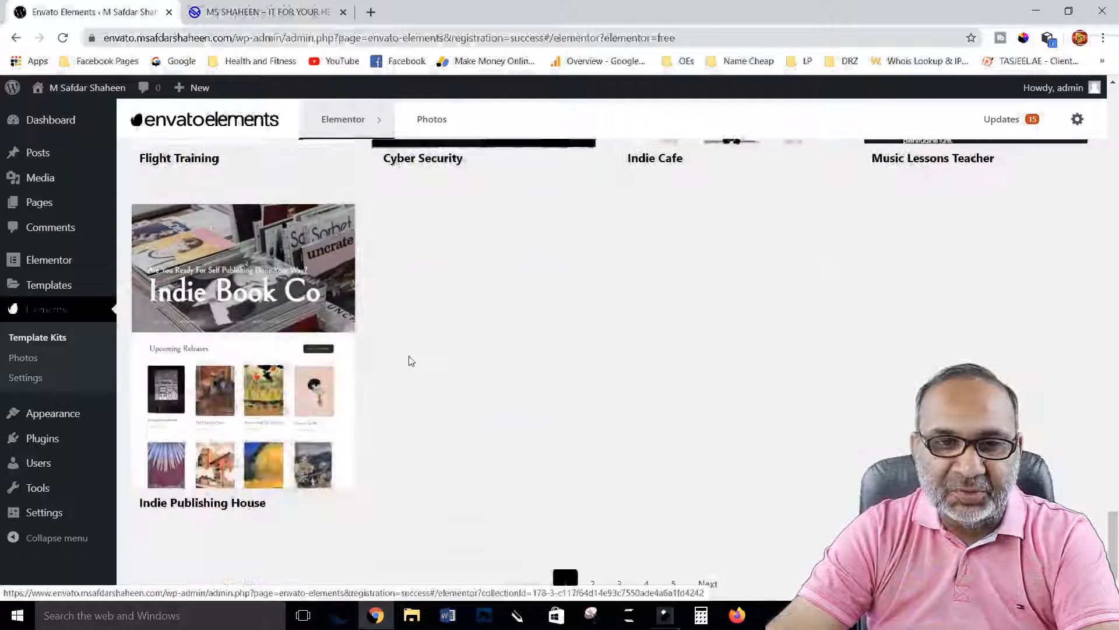
left_click(592, 509)
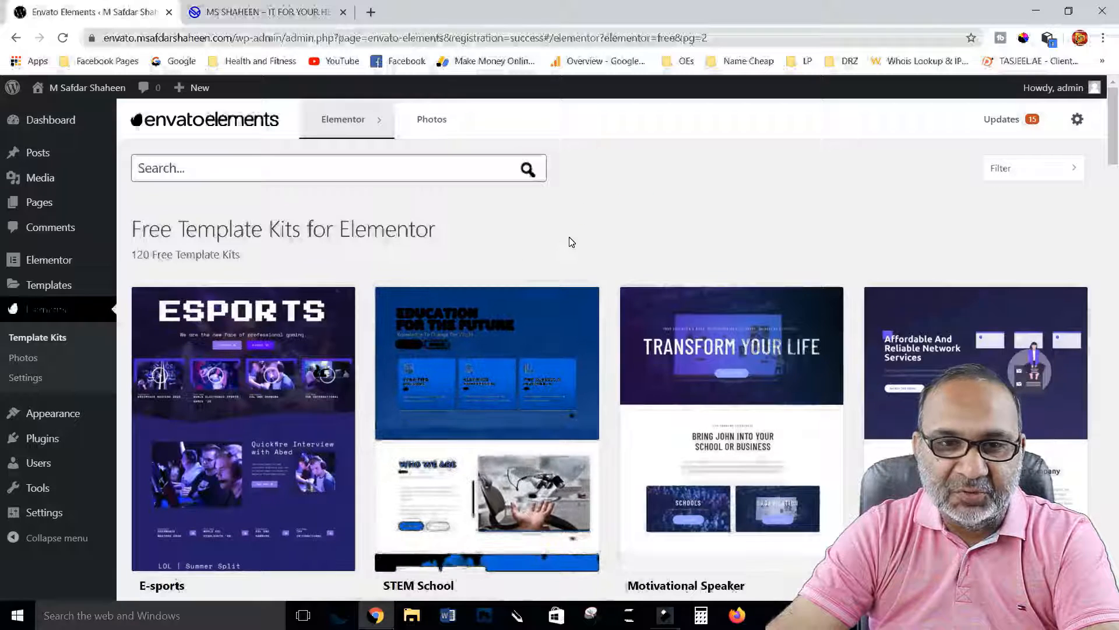
Browse the free template kits on page 2 and open the Wedding Photography kit
scroll(532, 283, "down", 3)
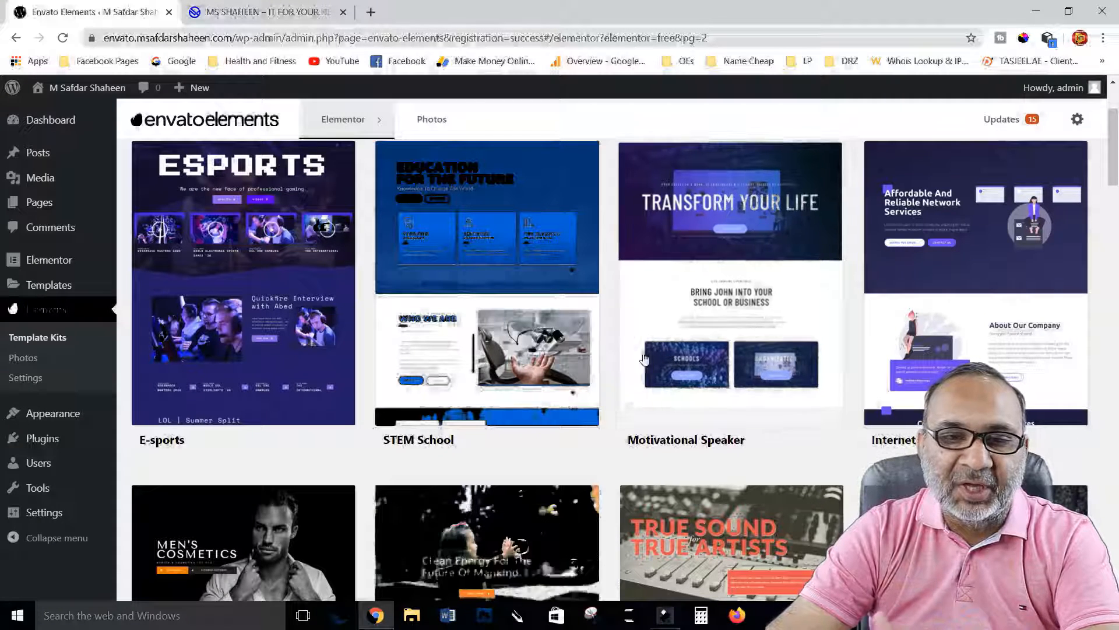
scroll(640, 350, "down", 1)
scroll(639, 349, "down", 7)
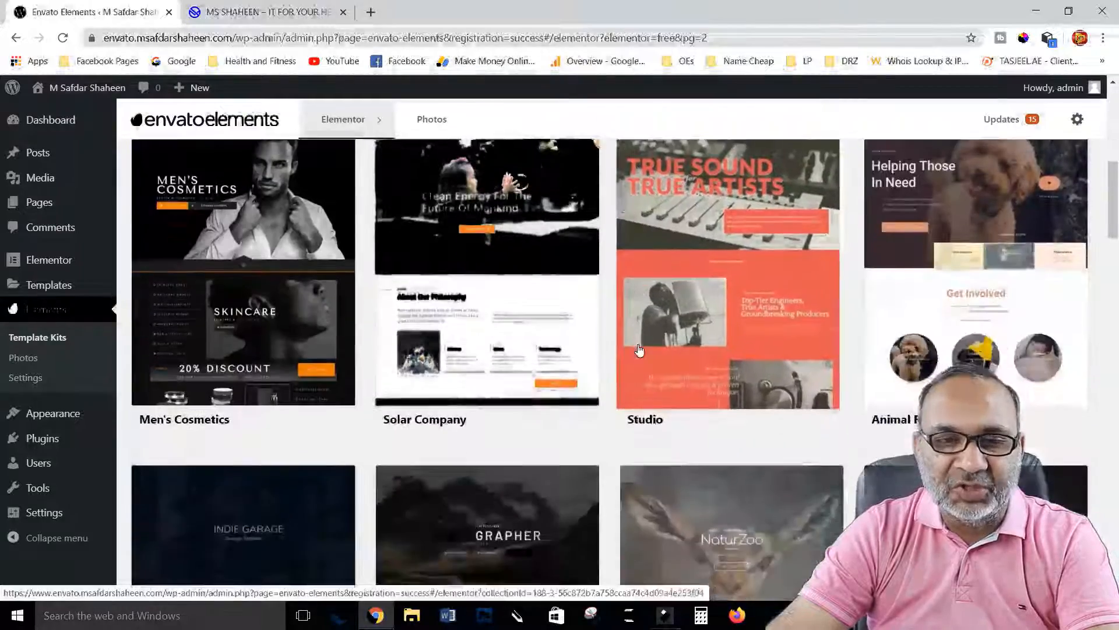
scroll(640, 350, "down", 6)
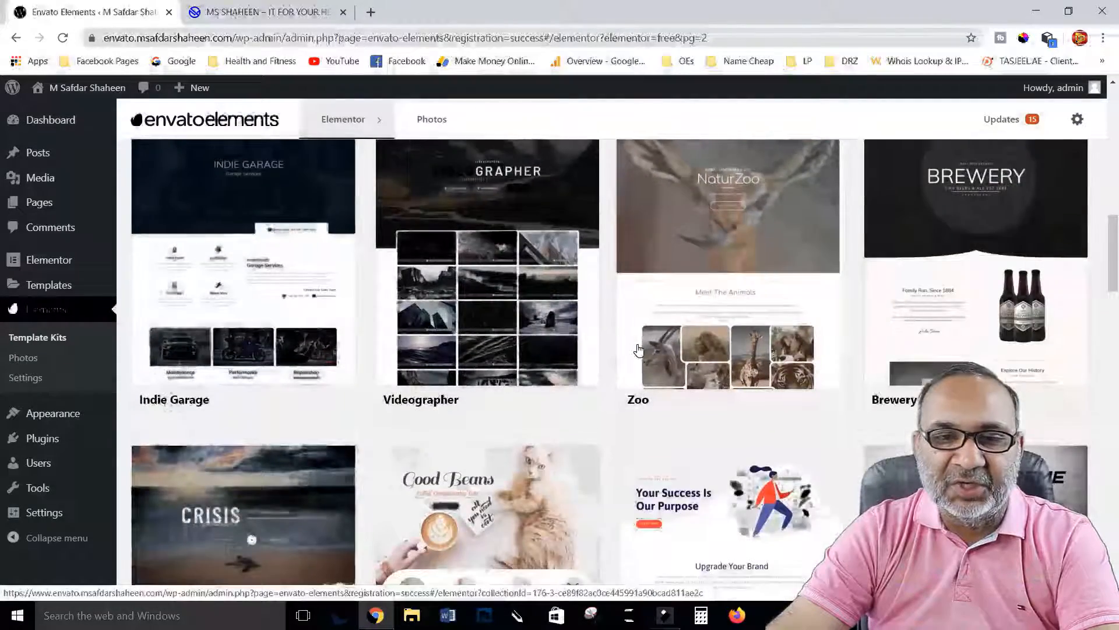
scroll(639, 350, "down", 1)
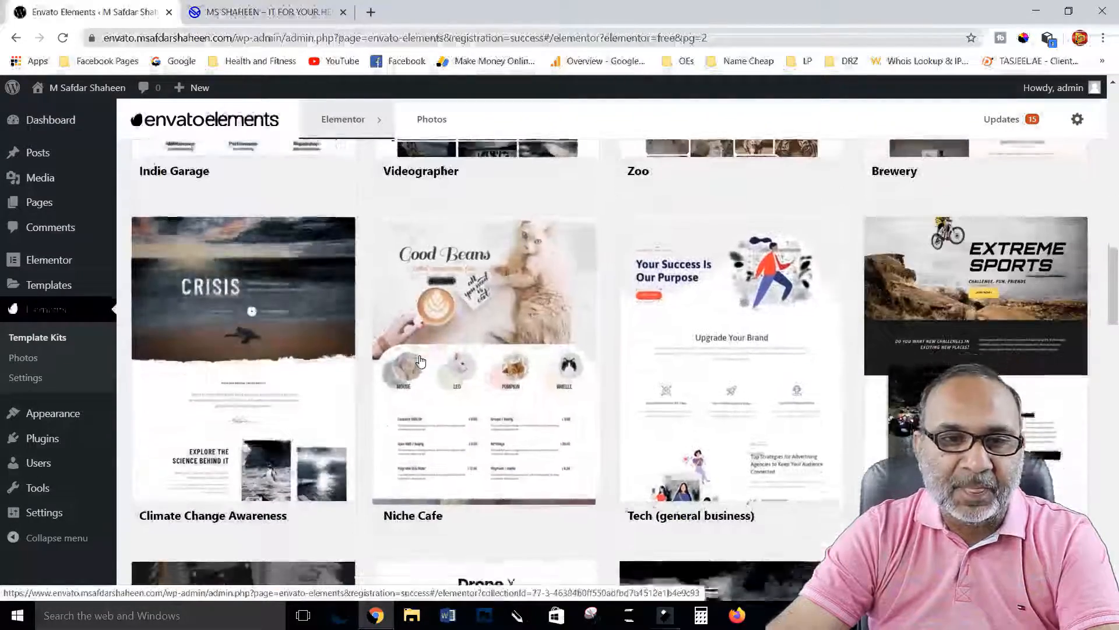
scroll(638, 349, "down", 9)
scroll(421, 362, "down", 4)
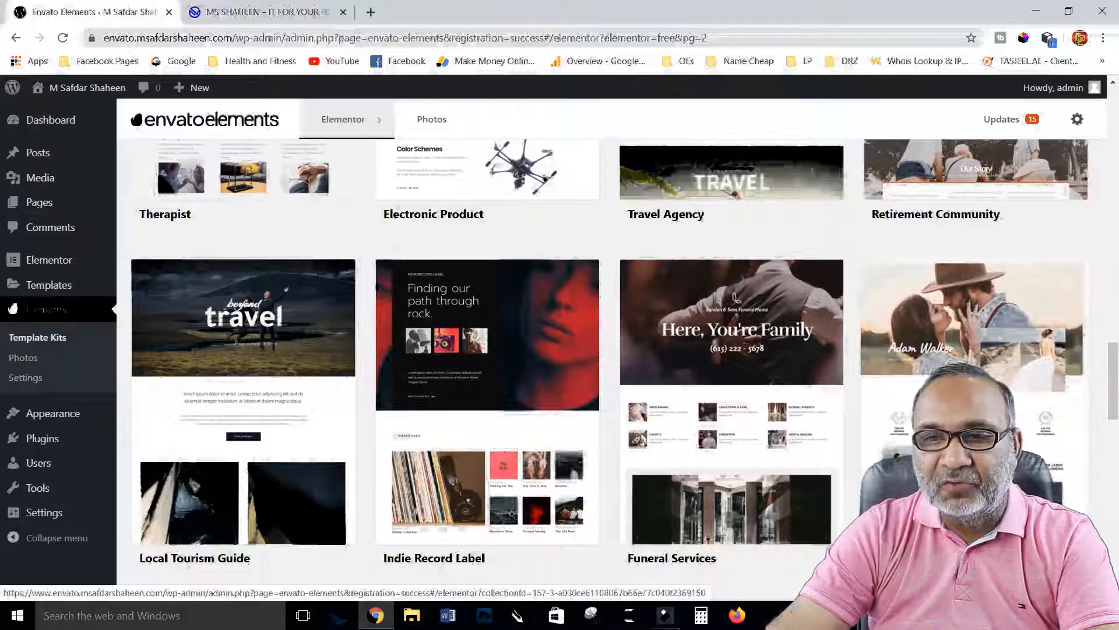
left_click(706, 413)
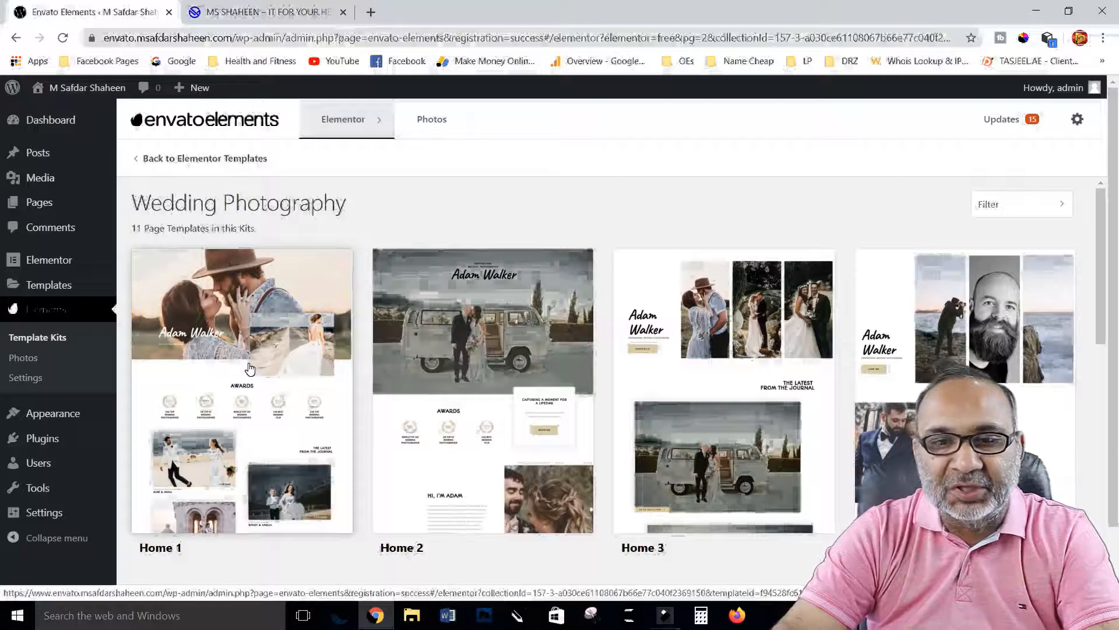
Look through the page templates in the Wedding Photography kit, from the home pages to the portfolio, packages and contact pages
scroll(329, 341, "down", 4)
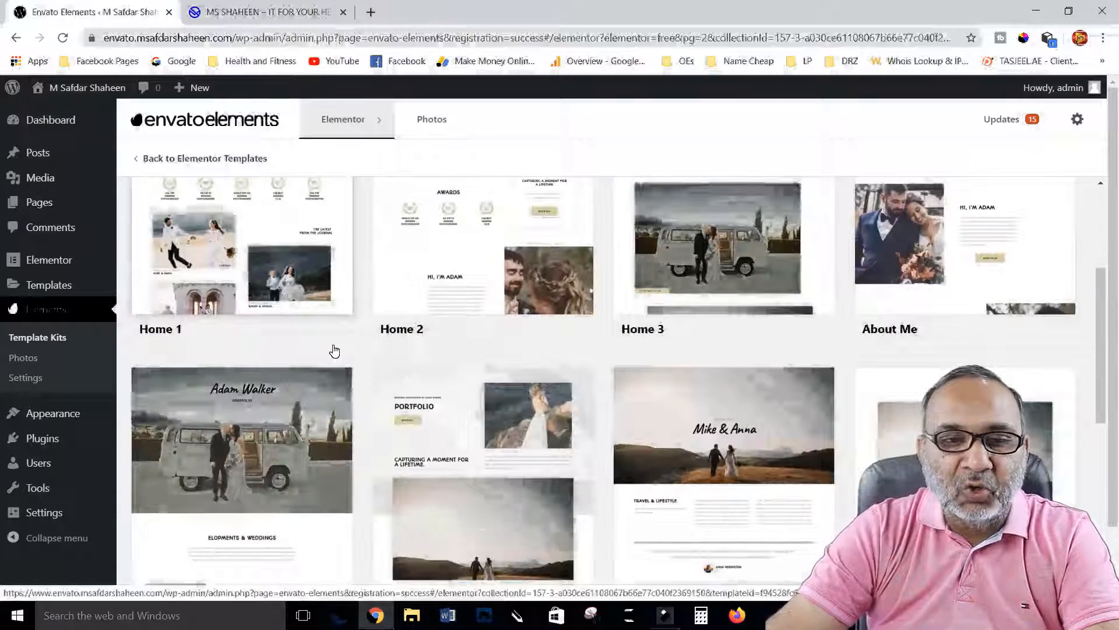
scroll(334, 347, "down", 3)
scroll(333, 344, "up", 4)
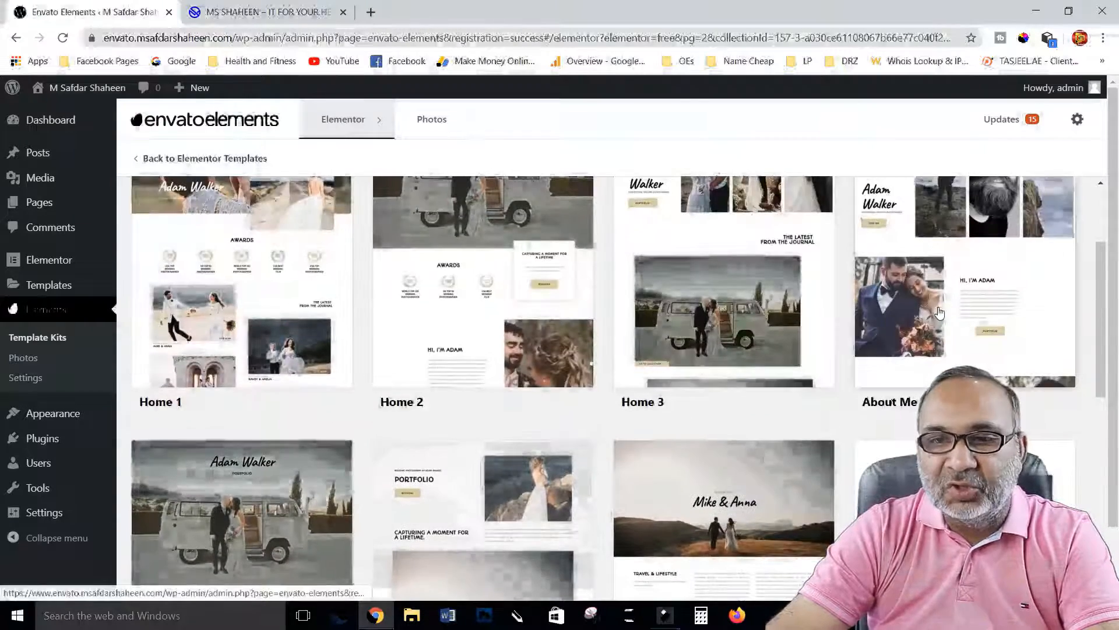
scroll(944, 309, "up", 3)
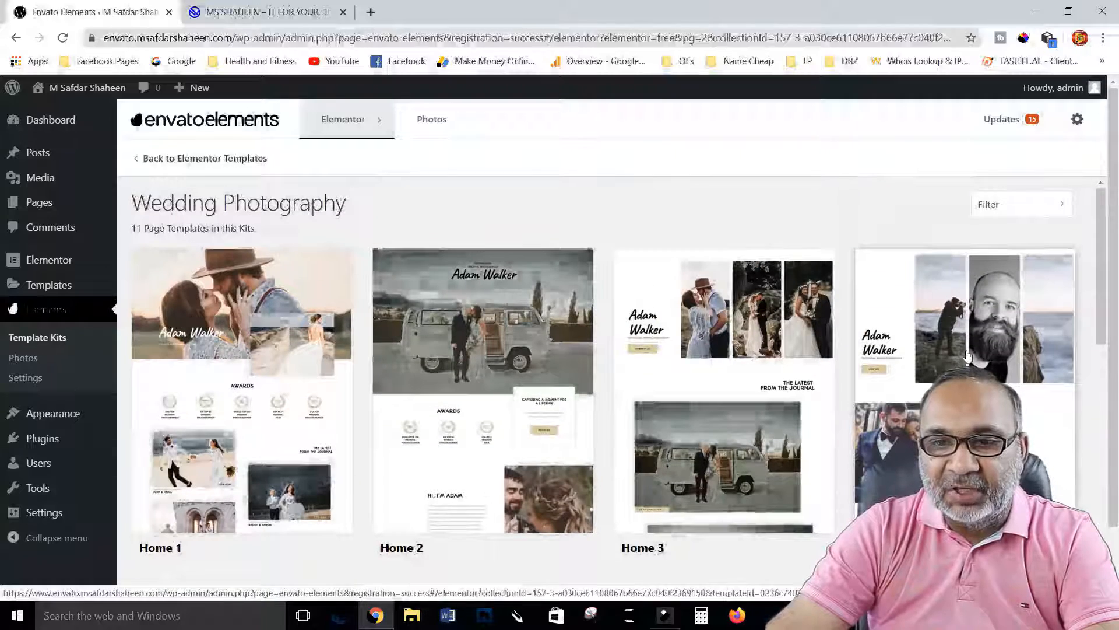
scroll(967, 355, "down", 3)
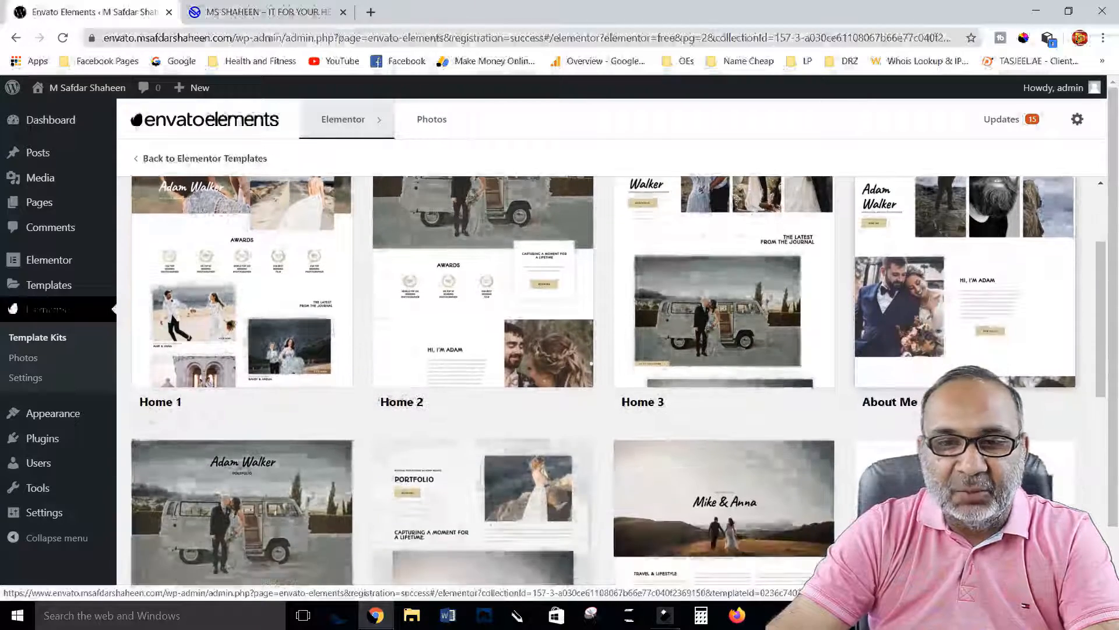
scroll(575, 370, "down", 5)
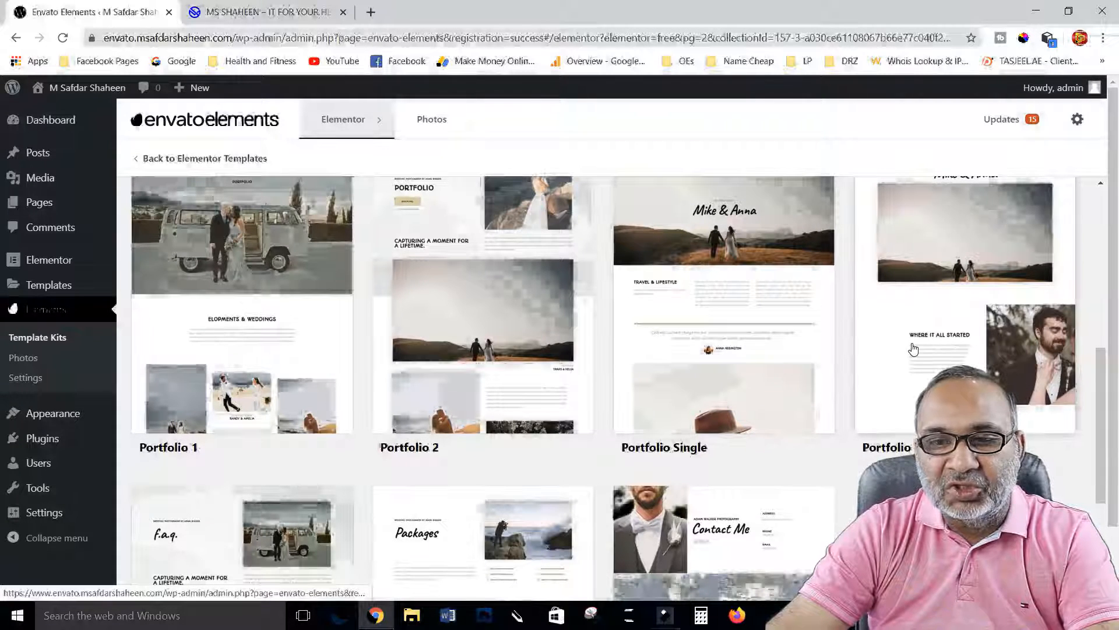
scroll(826, 348, "down", 3)
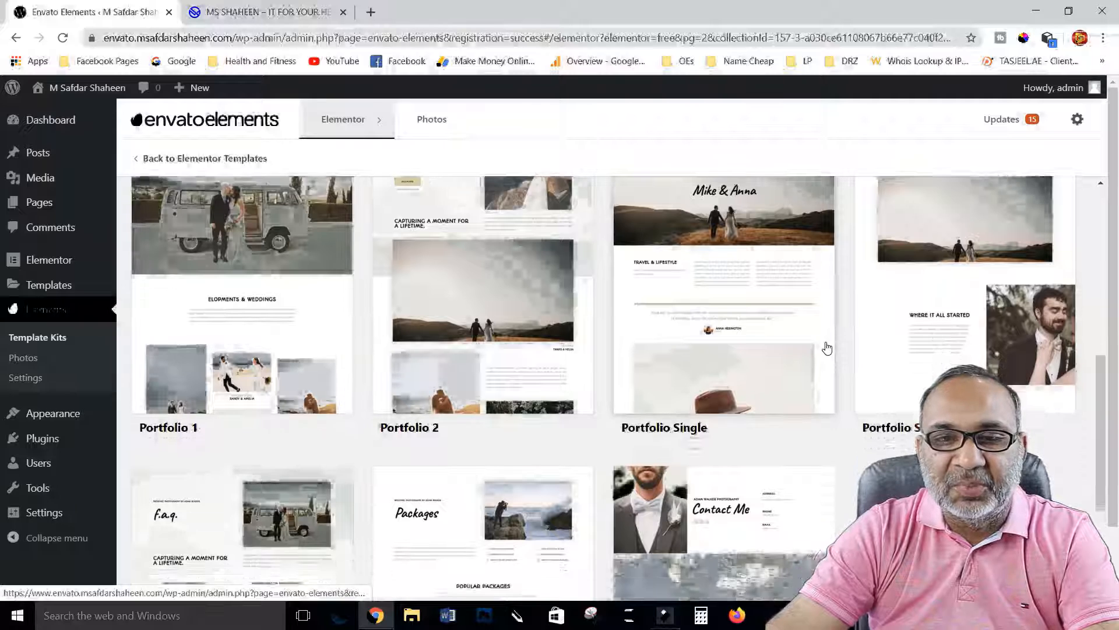
Review the remaining Wedding Photography page templates down to Contact and return to the list of Elementor template kits
scroll(854, 327, "down", 2)
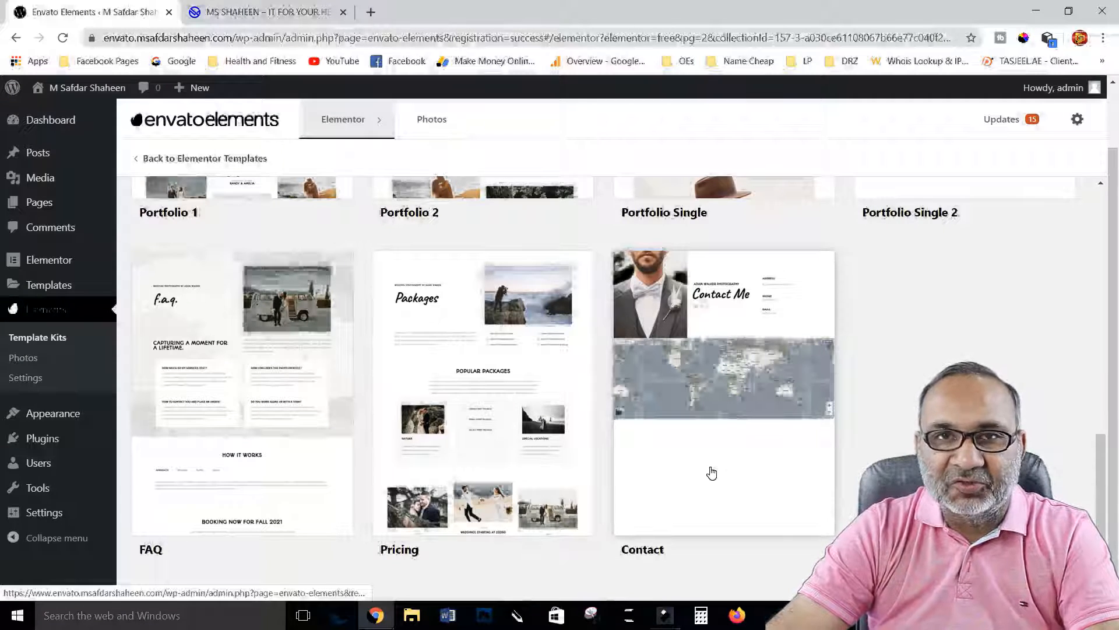
scroll(711, 471, "up", 12)
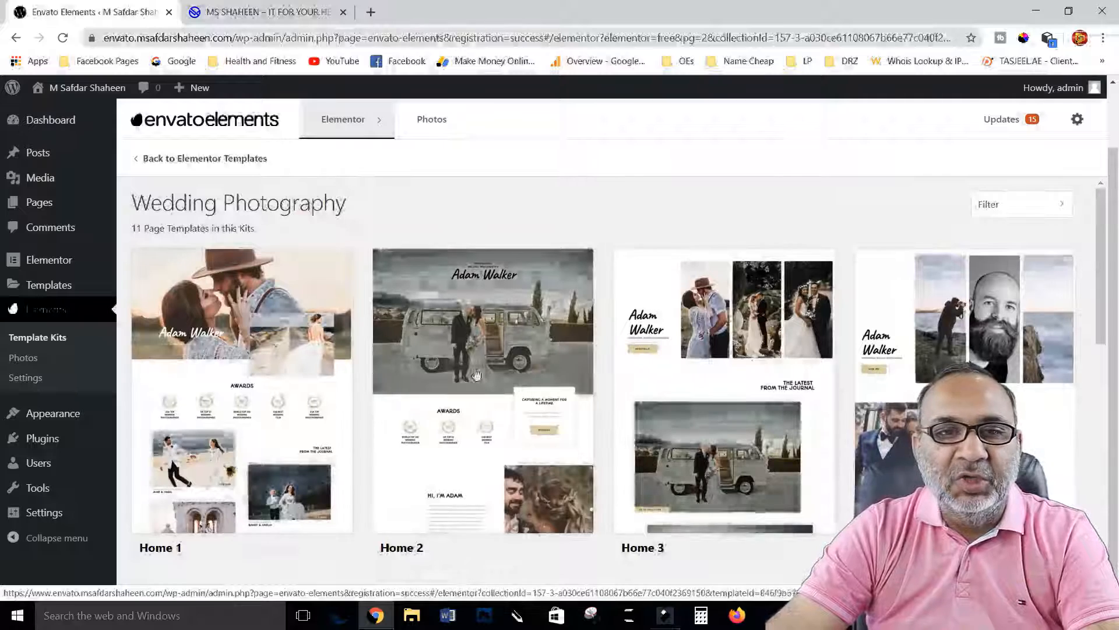
left_click(180, 158)
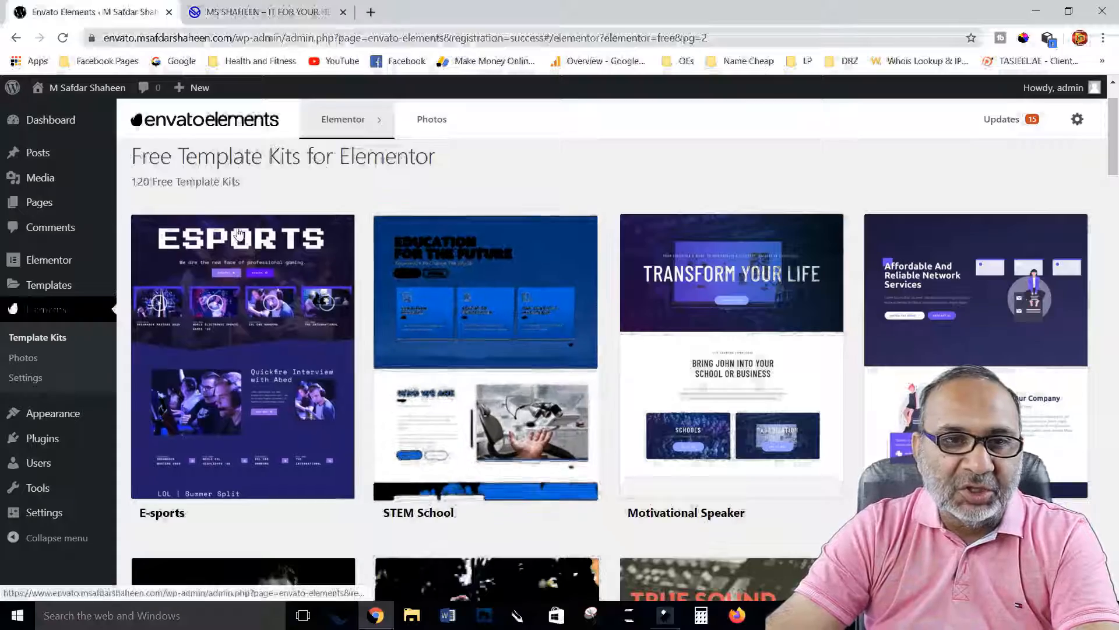
Browse the rest of the free template kits on page 2, go to page 3 and open the Recipe kit
scroll(544, 245, "down", 10)
scroll(548, 249, "down", 15)
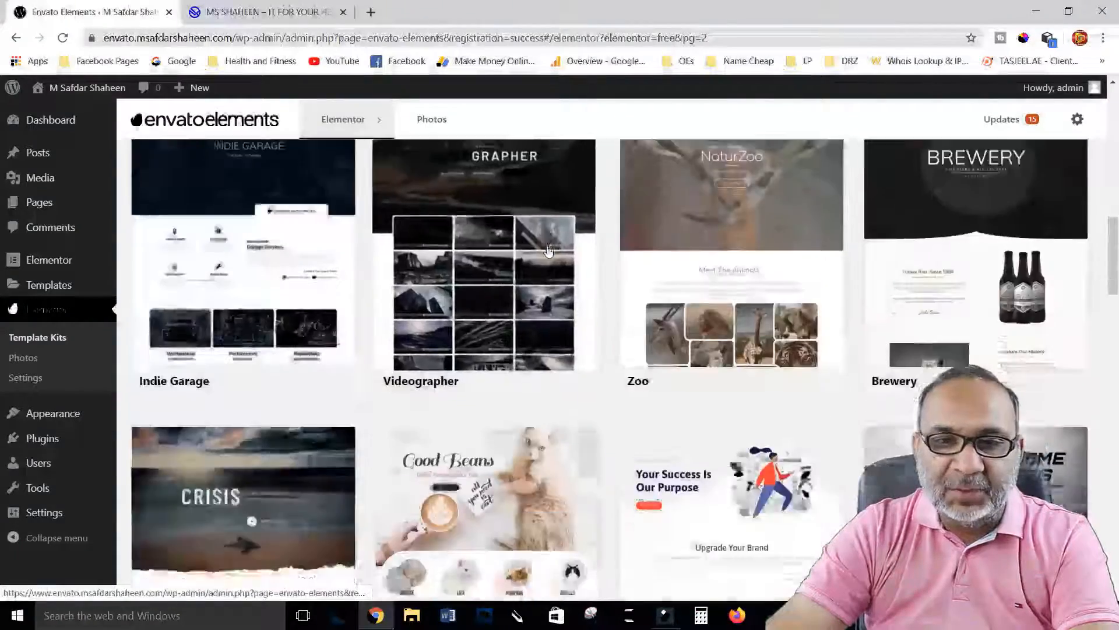
scroll(548, 251, "down", 12)
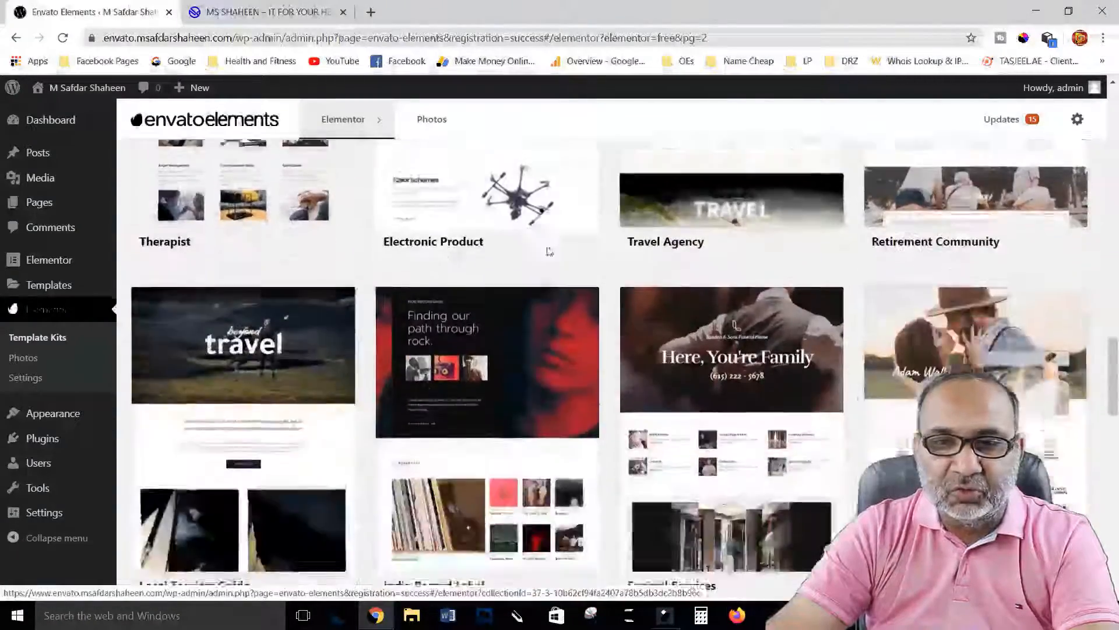
scroll(548, 257, "down", 8)
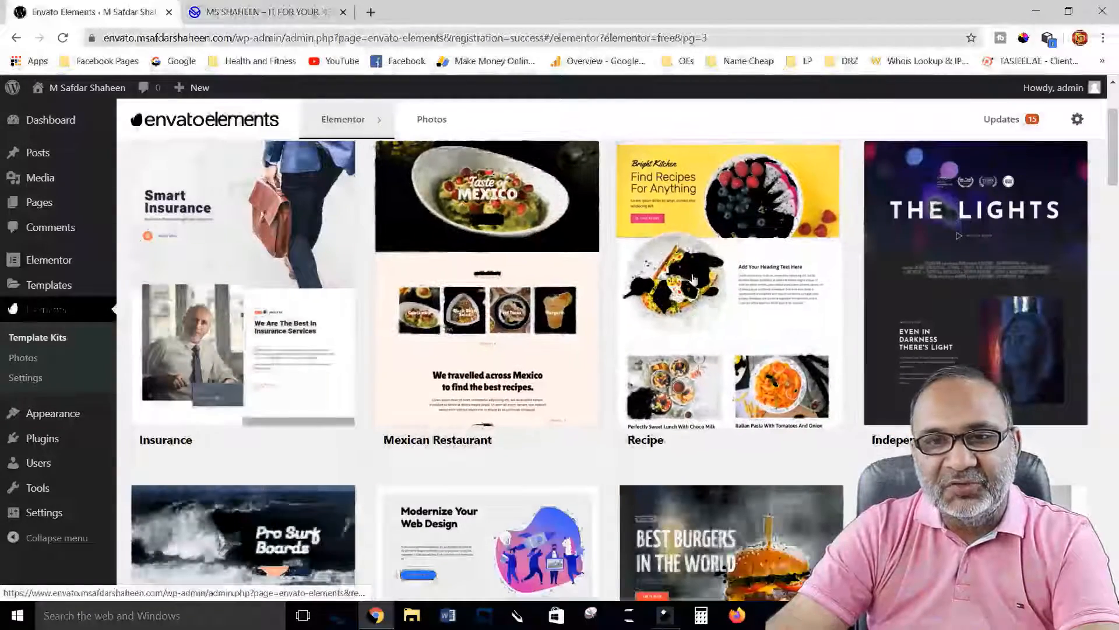
left_click(751, 289)
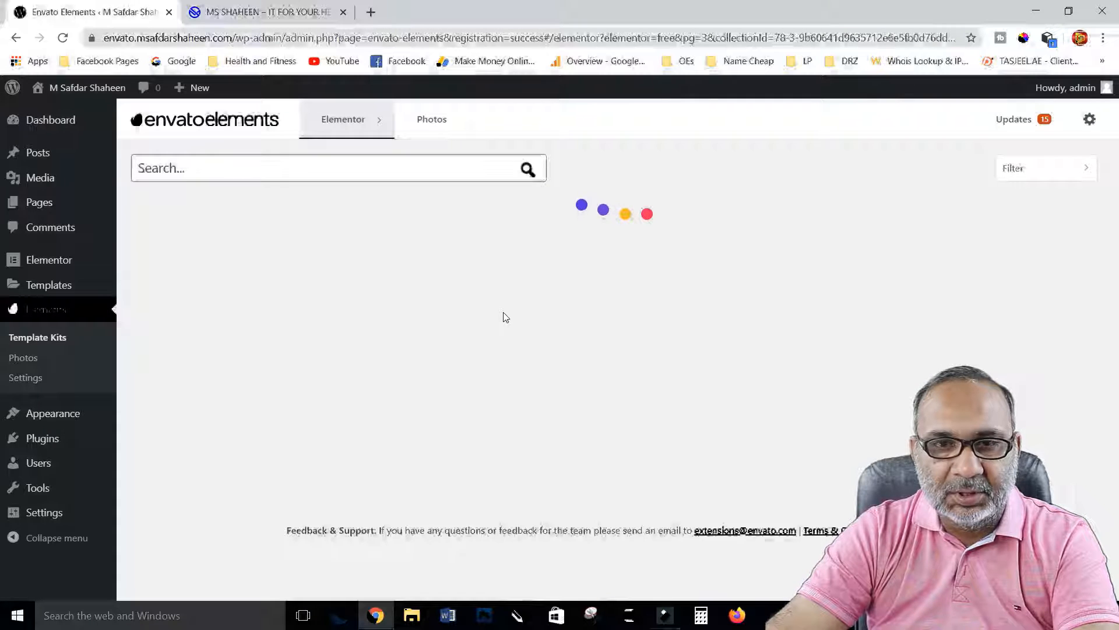
Look through the Recipe kit's page templates from Home 1 to Contact 1 and return to the kit list
scroll(505, 293, "down", 1)
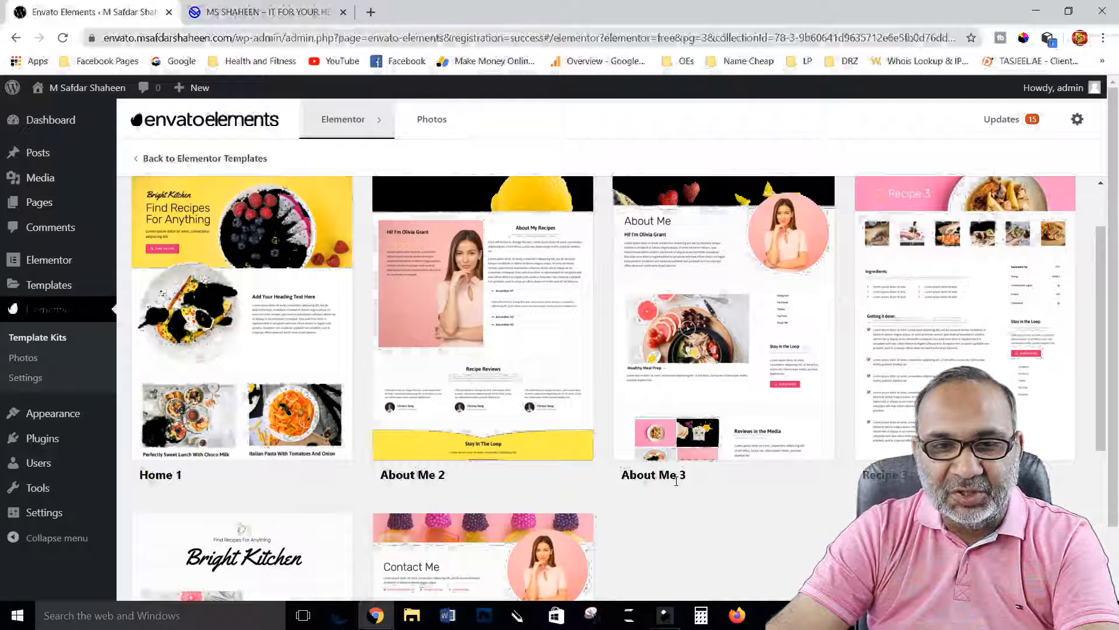
scroll(563, 443, "up", 1)
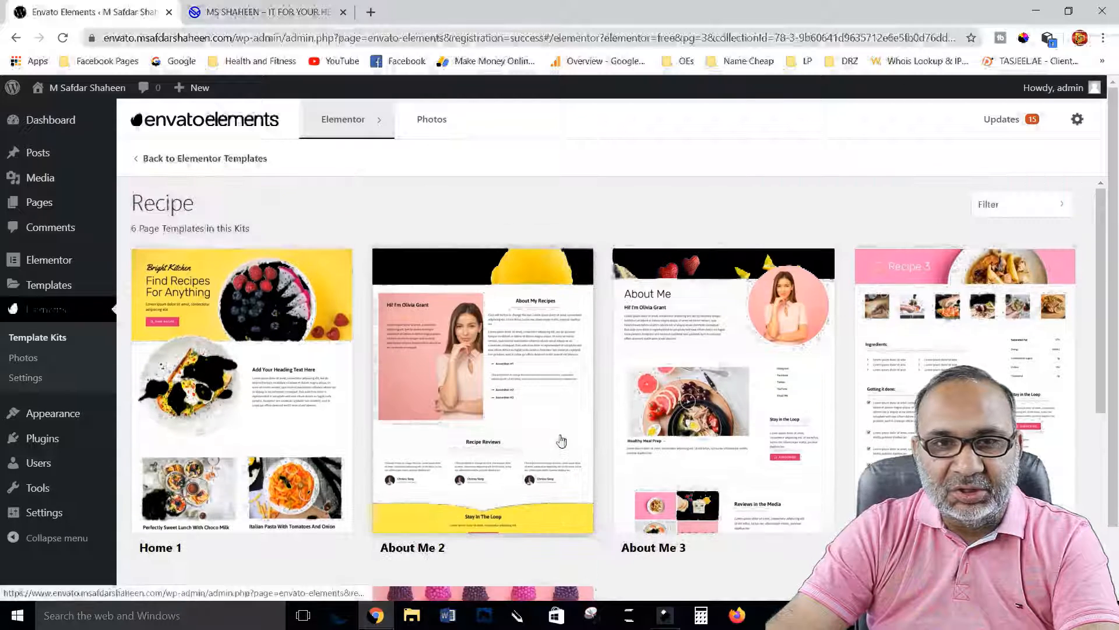
scroll(562, 443, "down", 3)
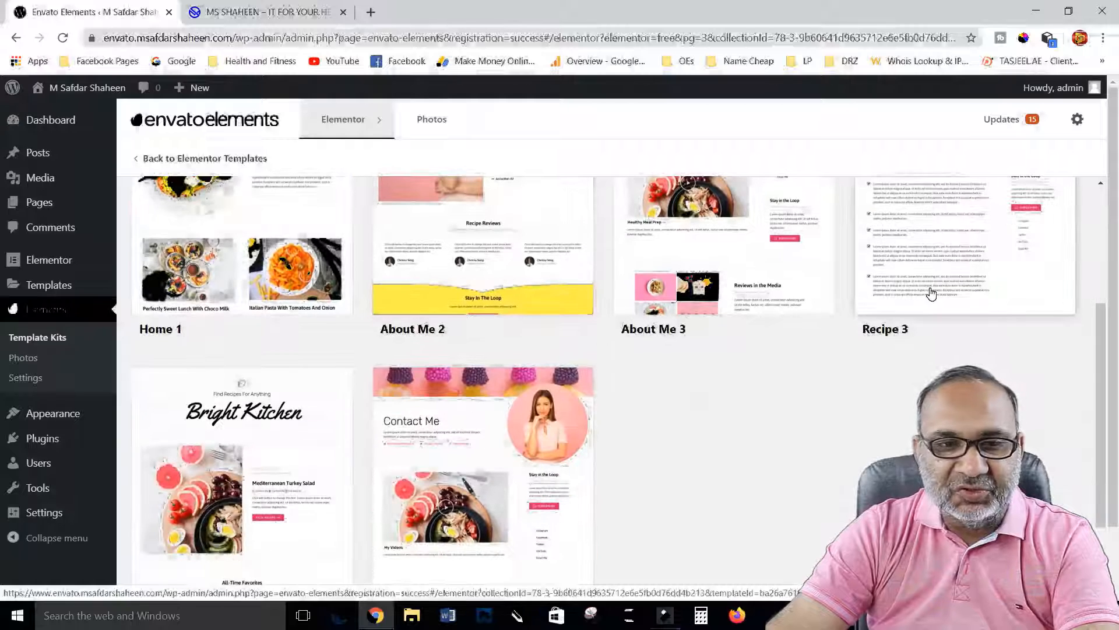
scroll(610, 439, "down", 2)
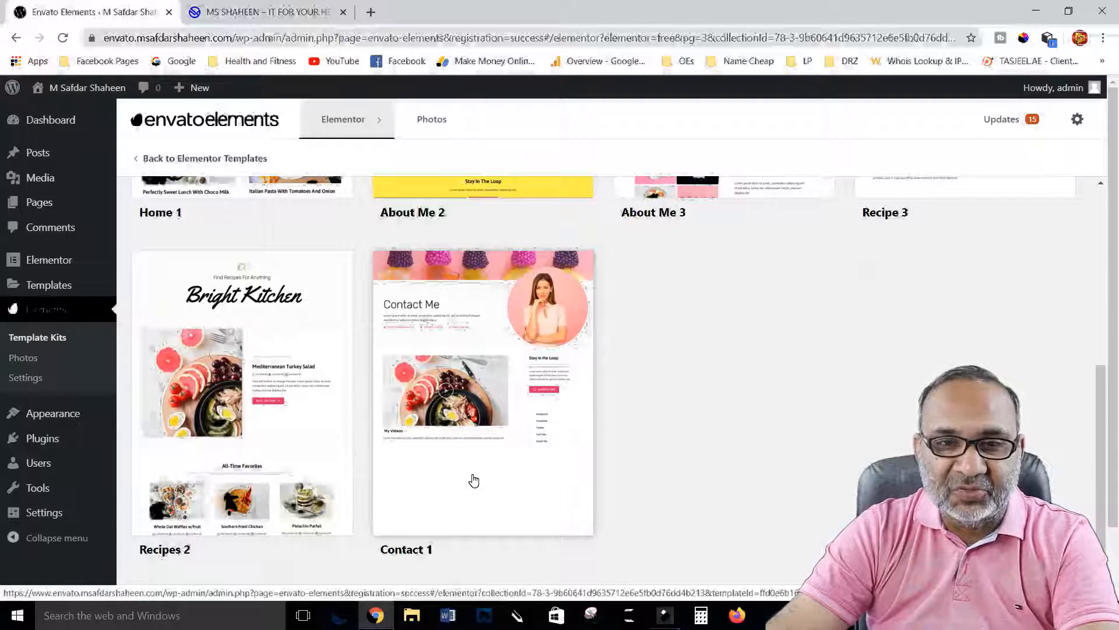
scroll(473, 480, "up", 5)
left_click(200, 160)
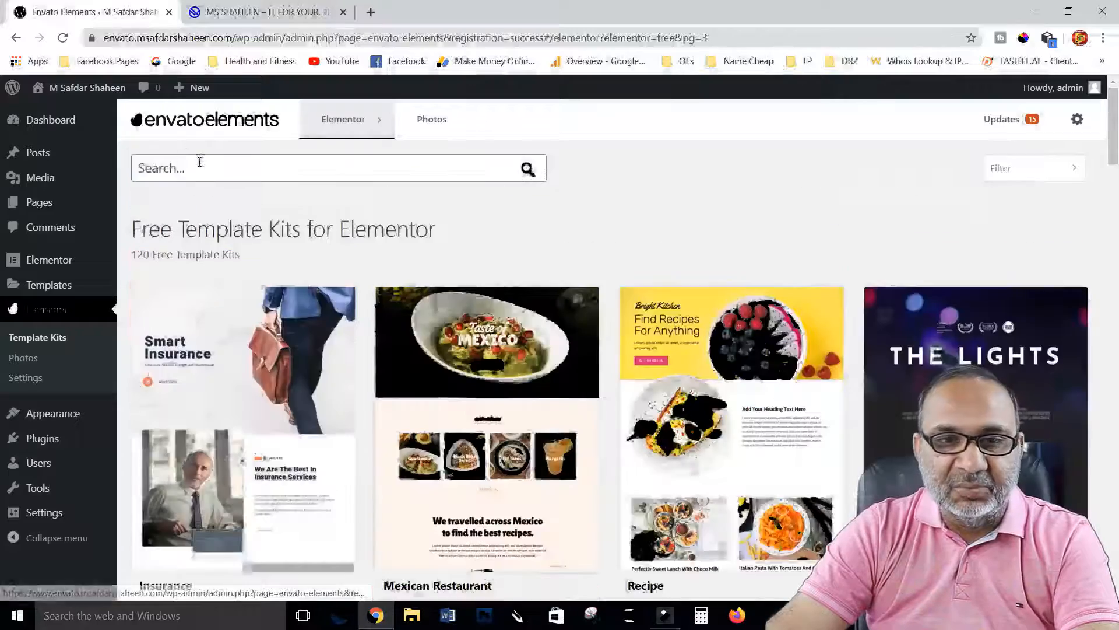
Browse the free template kits on page 3 and open the Online Tutorials kit
scroll(641, 363, "down", 10)
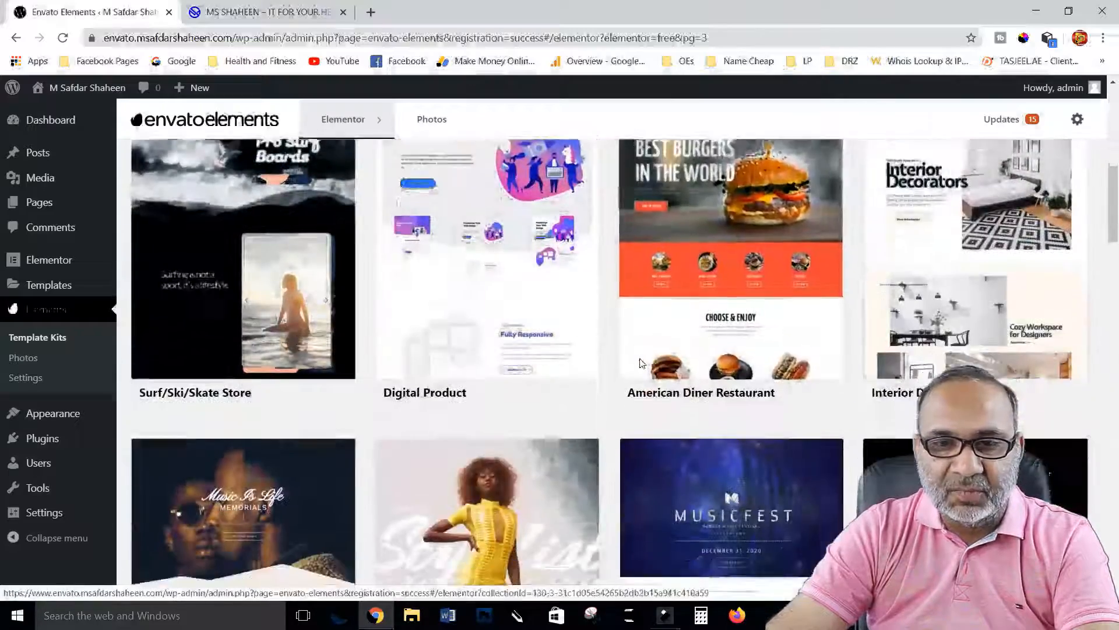
scroll(641, 363, "down", 9)
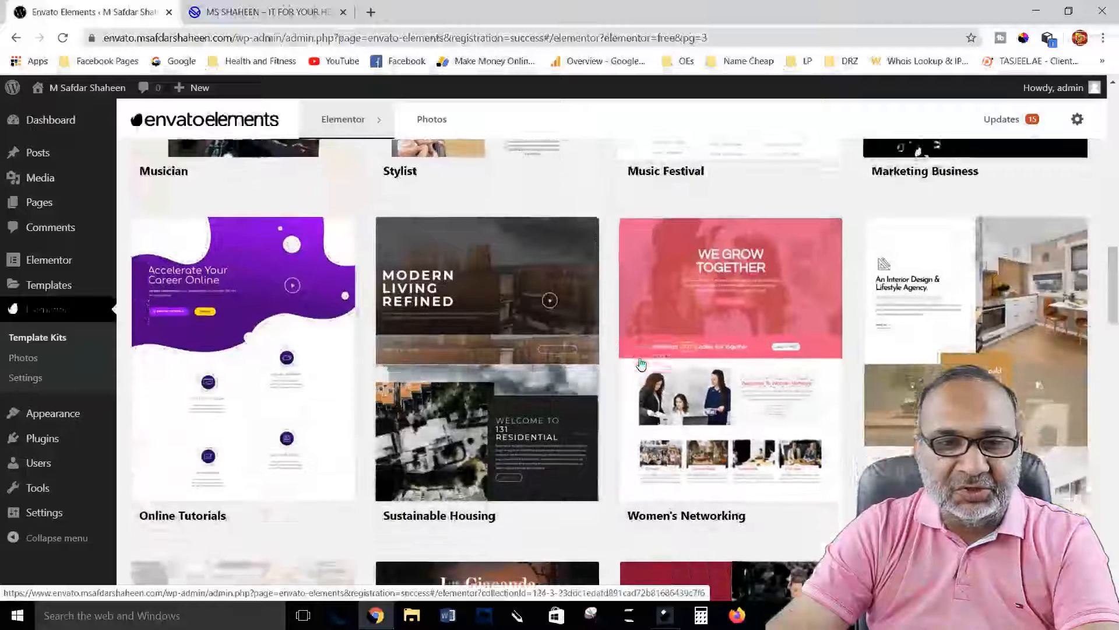
scroll(641, 364, "down", 1)
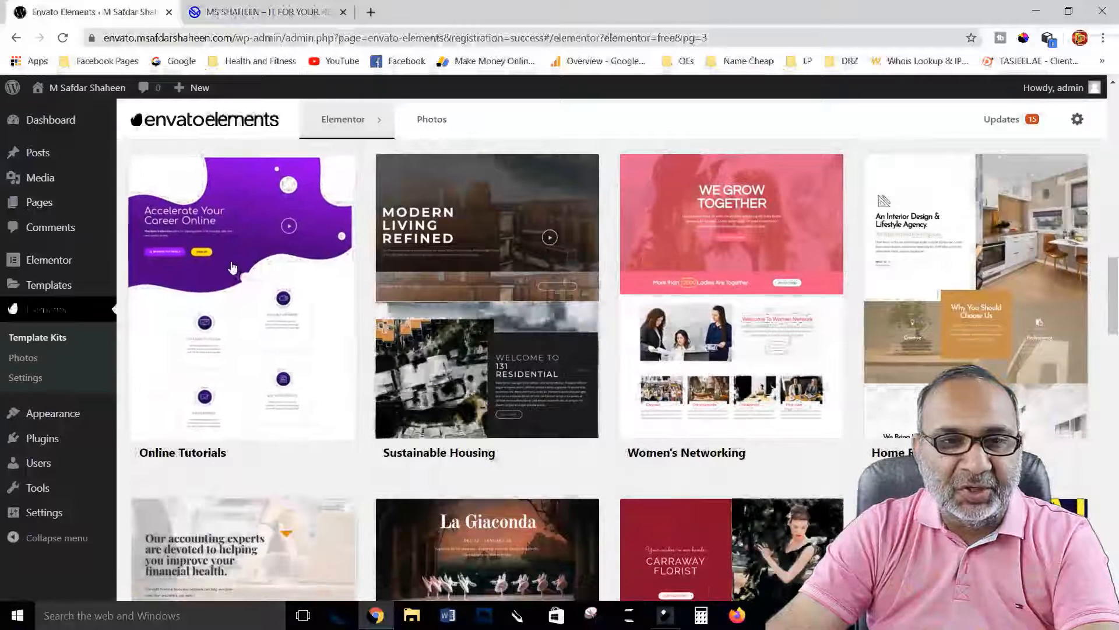
left_click(241, 295)
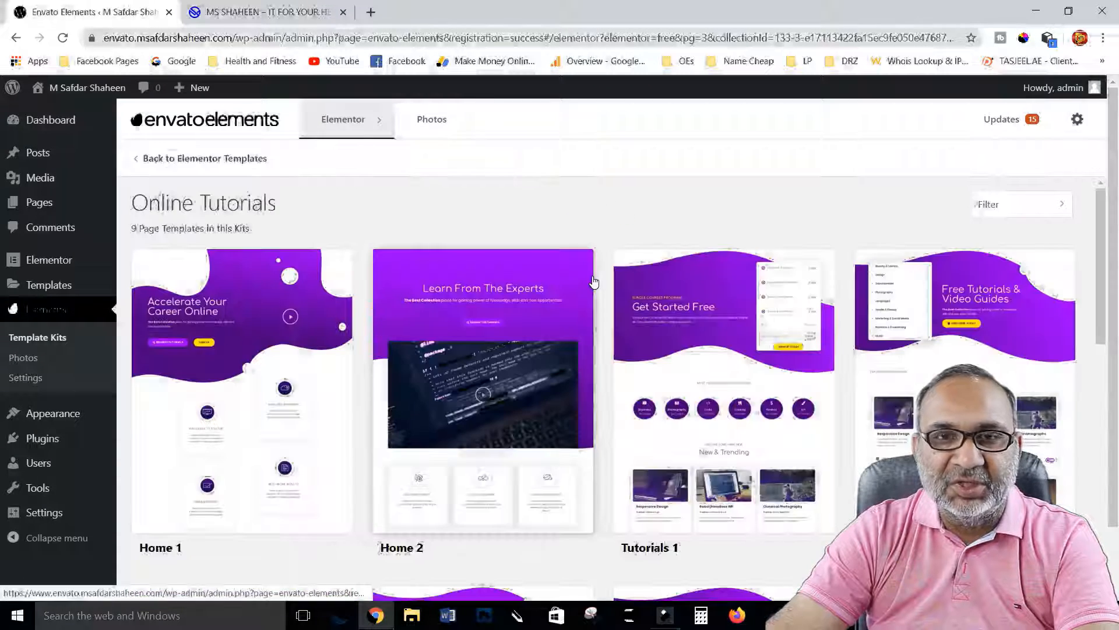
Look through the Online Tutorials kit's page templates from Home 1 to Help & Support and return to the kit list
scroll(560, 322, "down", 1)
scroll(563, 326, "down", 2)
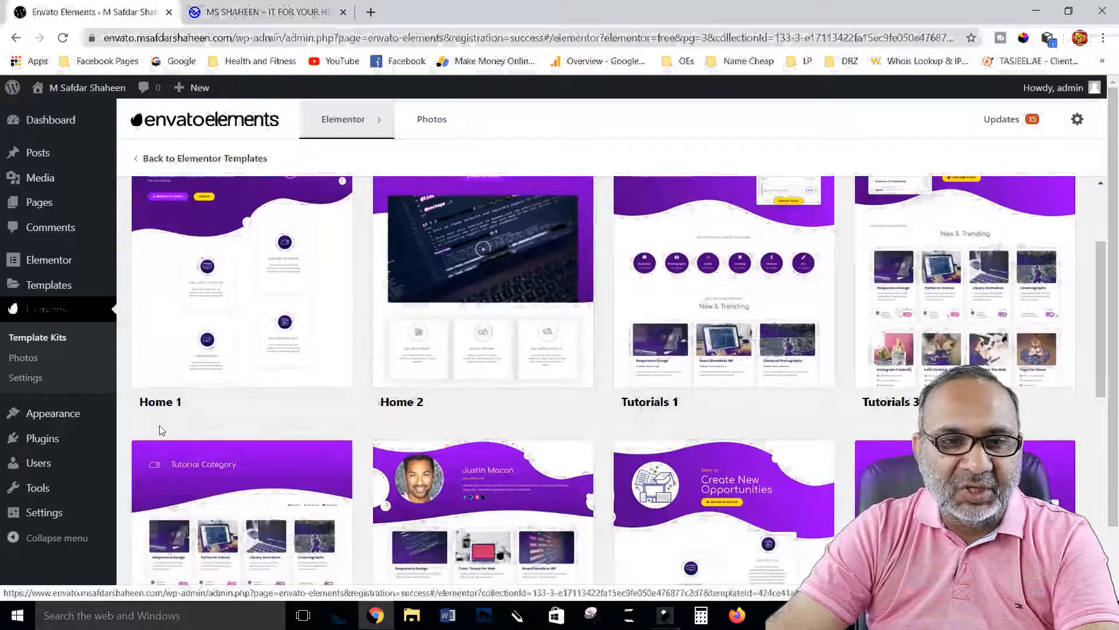
scroll(493, 288, "up", 2)
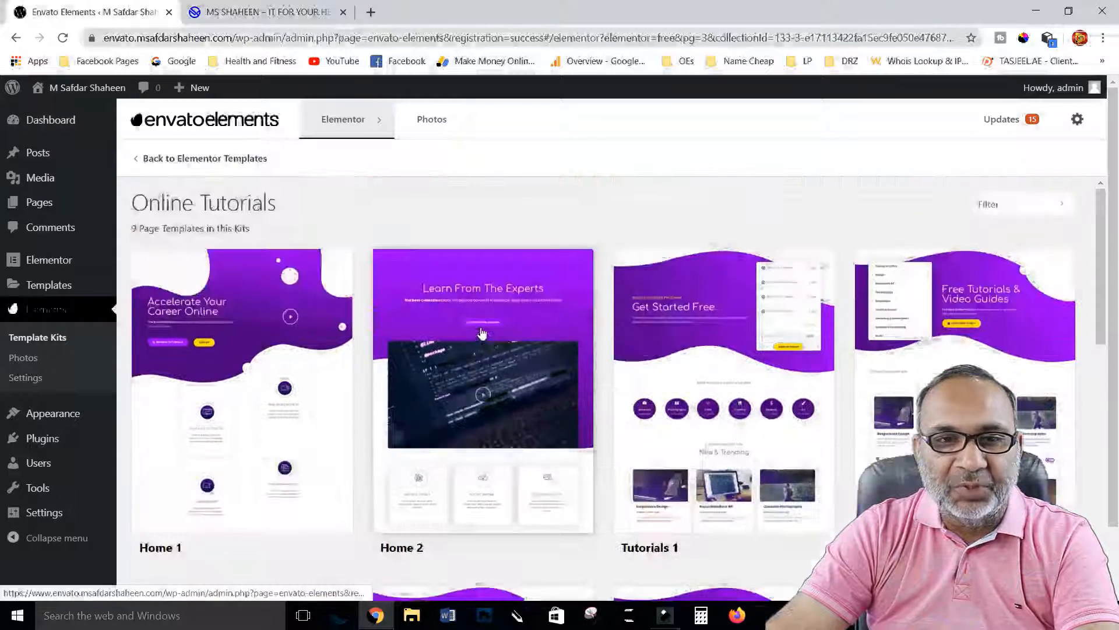
scroll(426, 362, "down", 2)
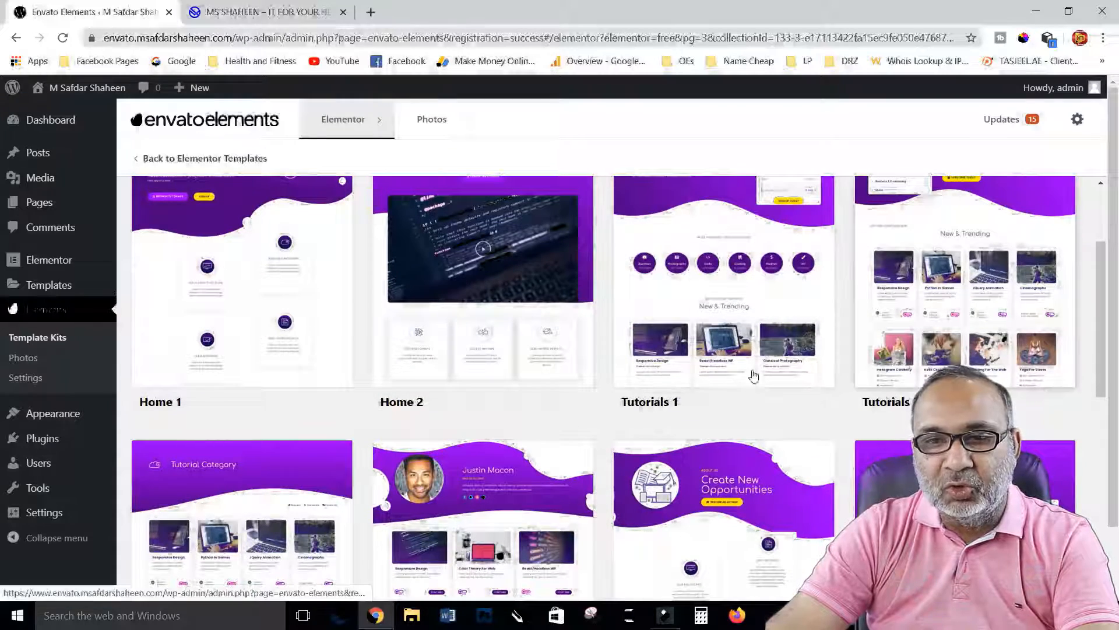
scroll(606, 385, "down", 7)
scroll(439, 365, "up", 2)
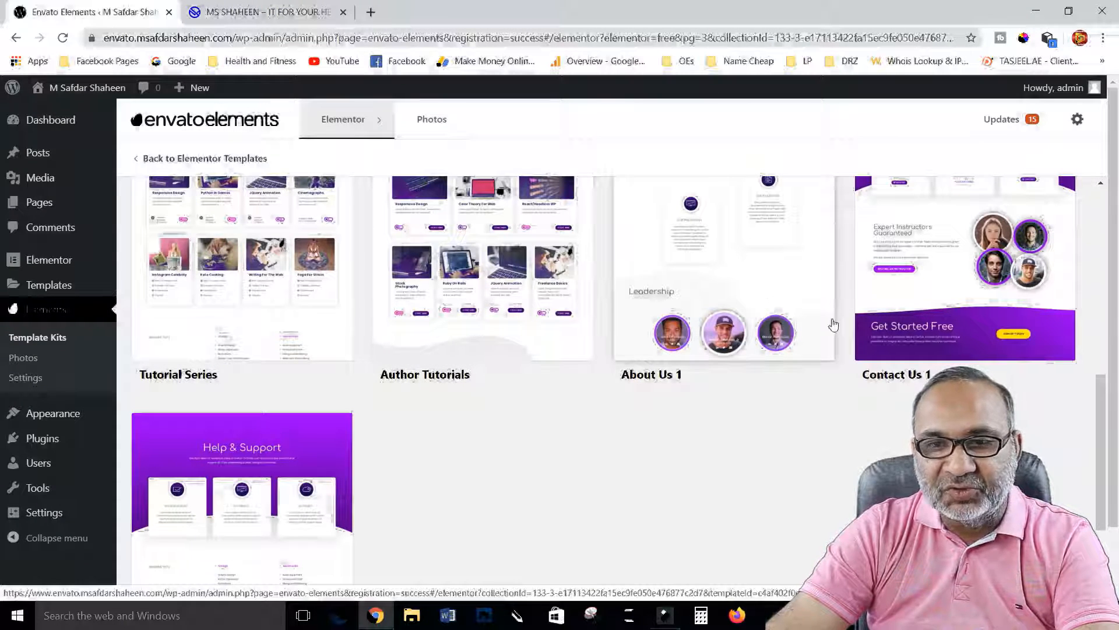
scroll(600, 429, "down", 3)
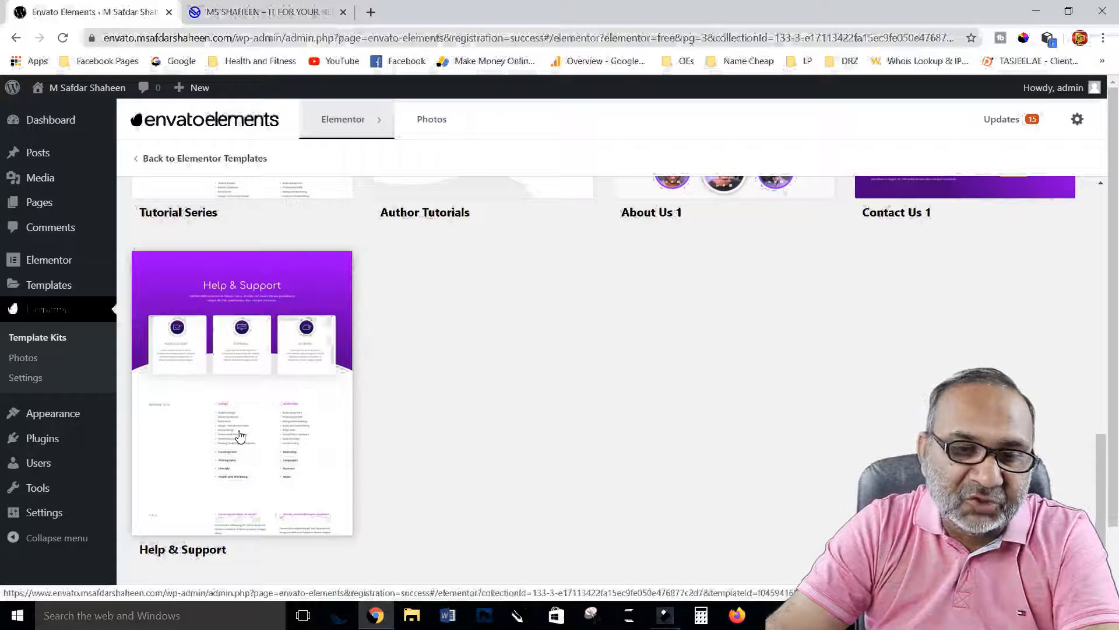
scroll(565, 400, "up", 6)
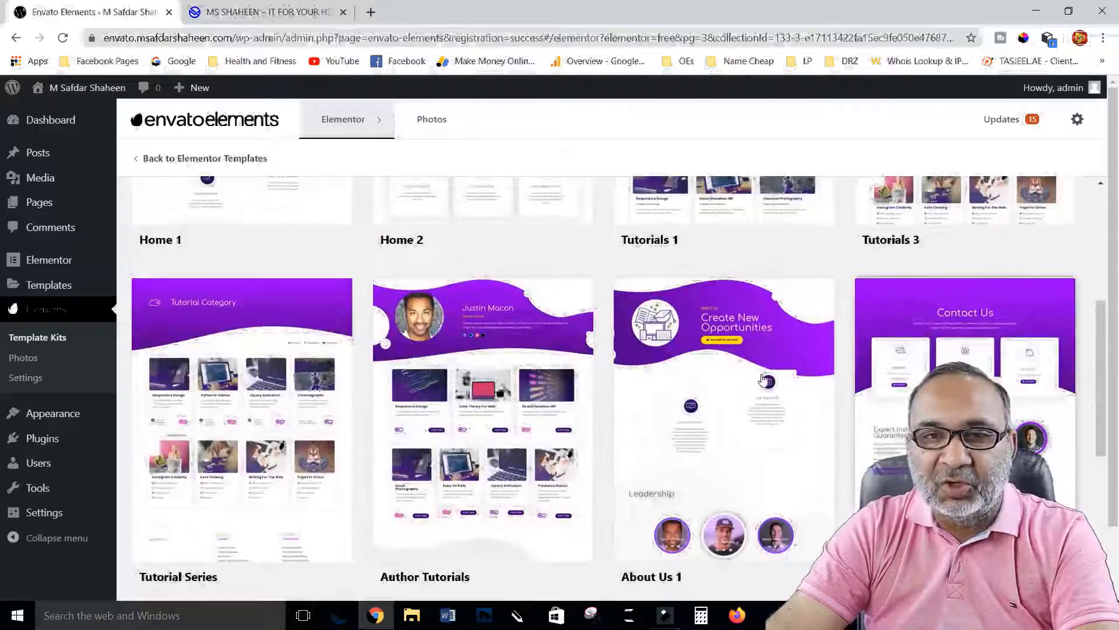
scroll(763, 380, "up", 5)
left_click(194, 156)
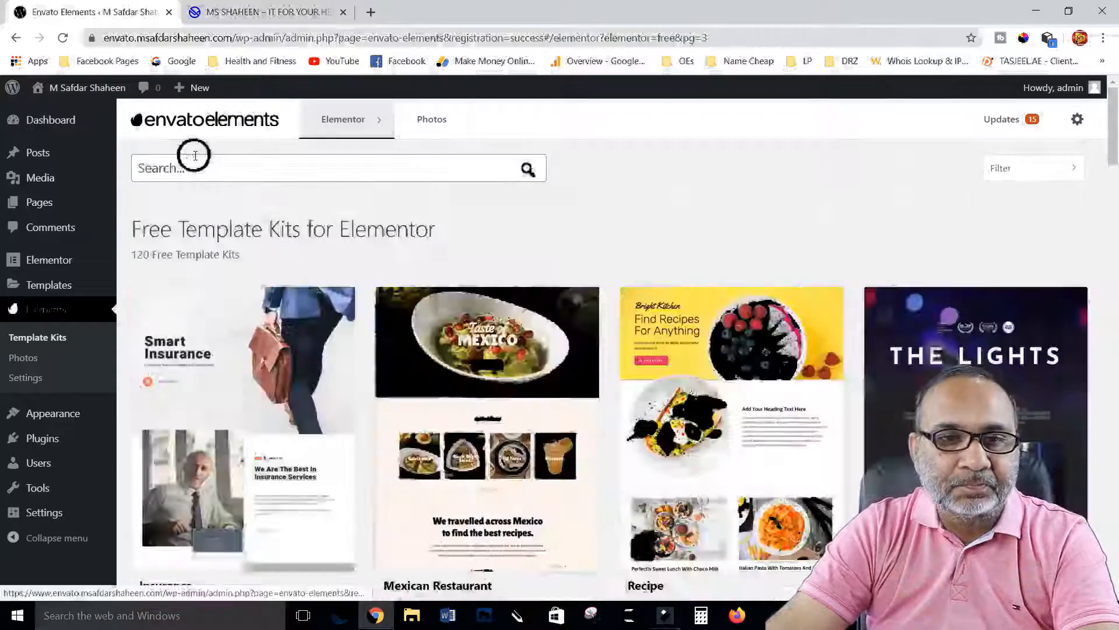
Go past the page 3 kits to page 5 of the free template kits and look over the kits there
scroll(591, 301, "down", 18)
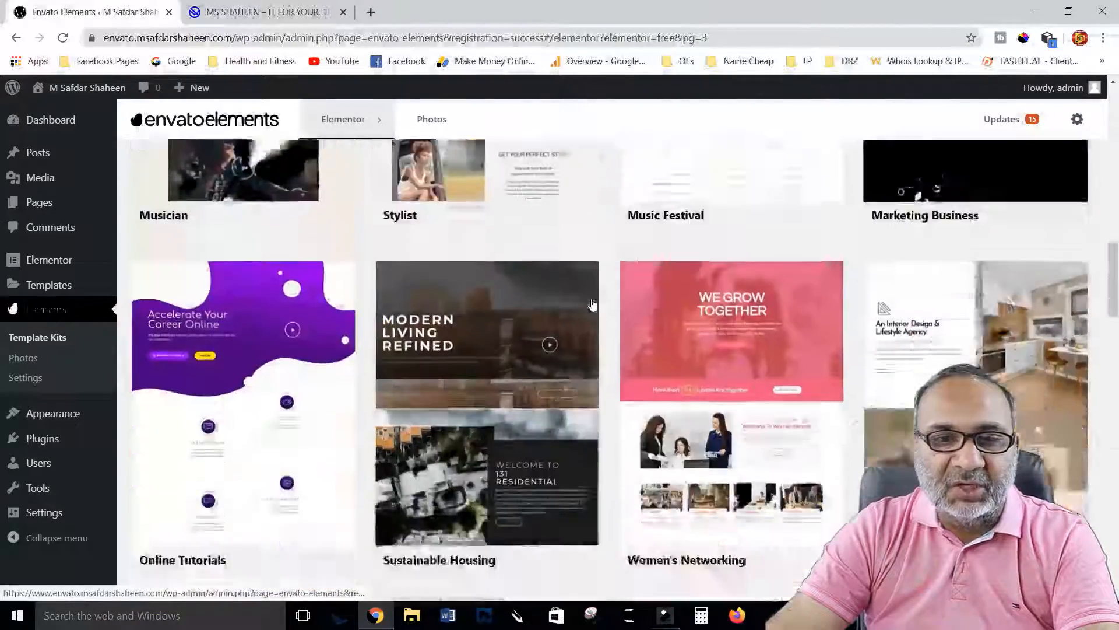
scroll(592, 304, "down", 20)
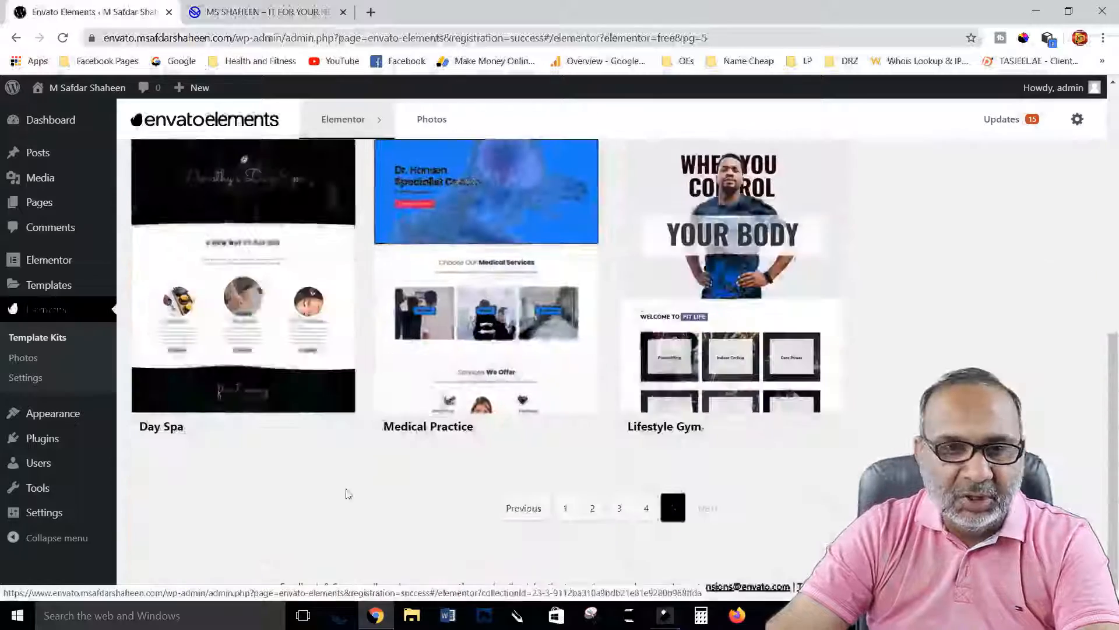
scroll(593, 334, "up", 7)
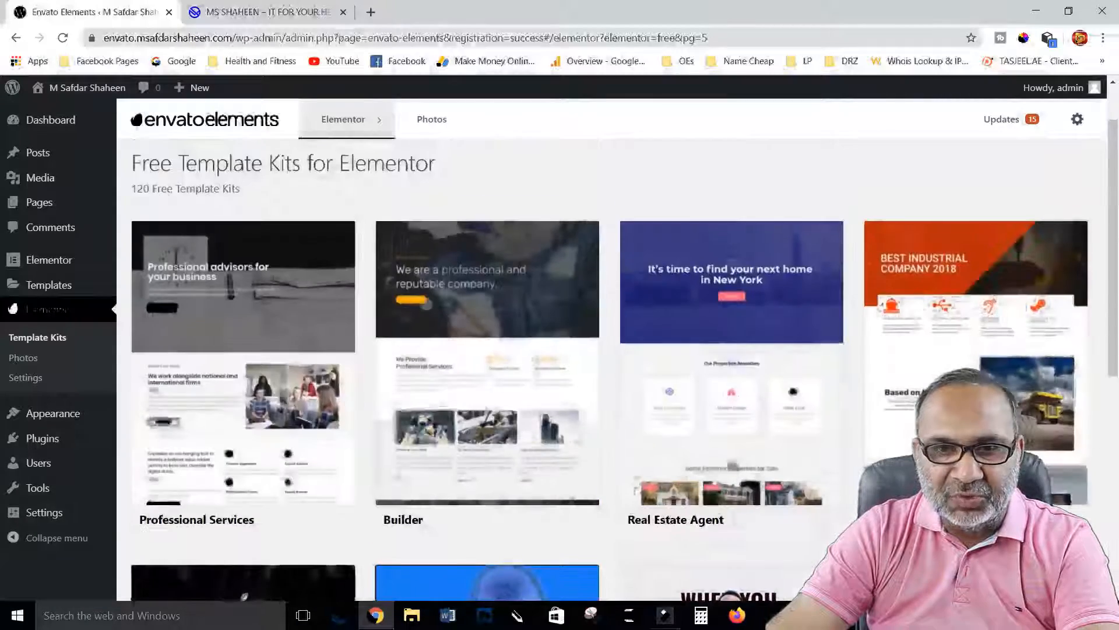
scroll(594, 326, "up", 1)
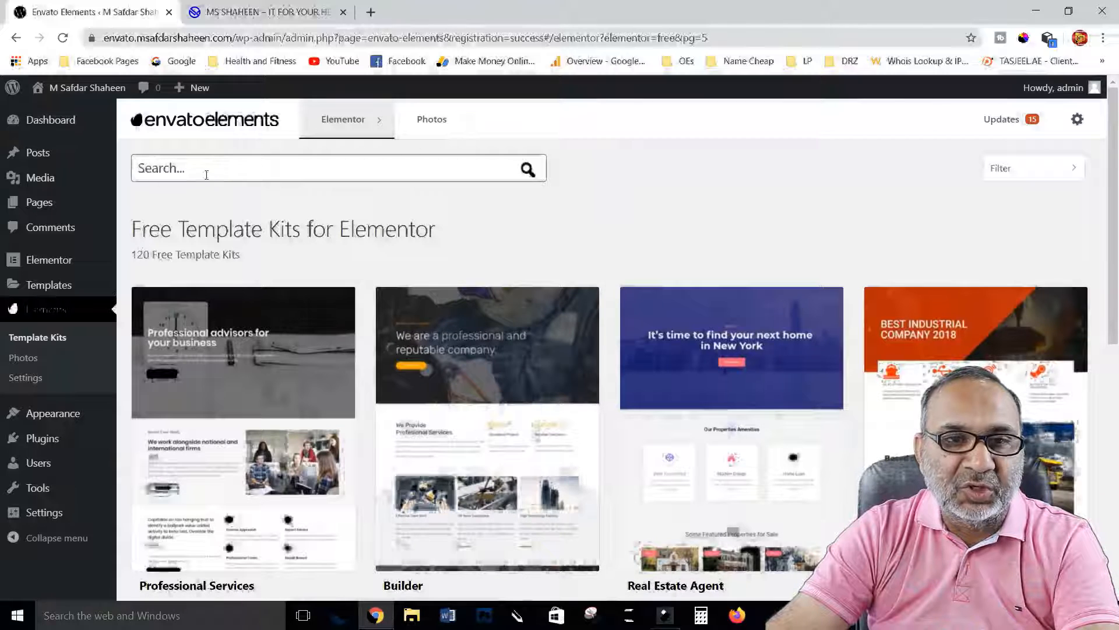
Narrow the free template kits to the Education & Non-Profit category and open the School kit
left_click(229, 167)
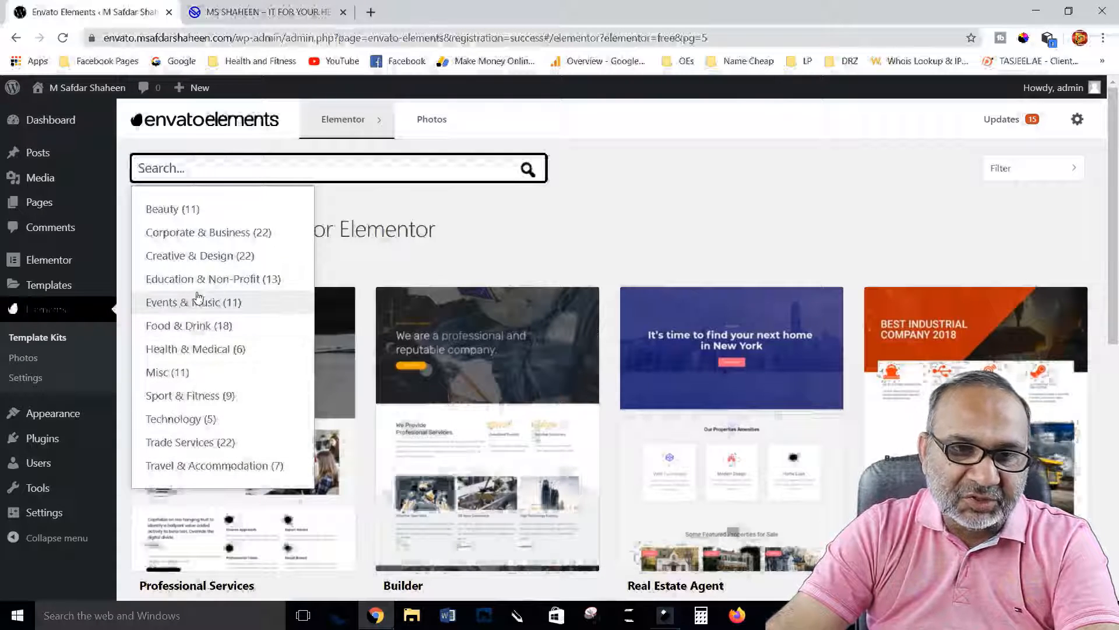
left_click(251, 283)
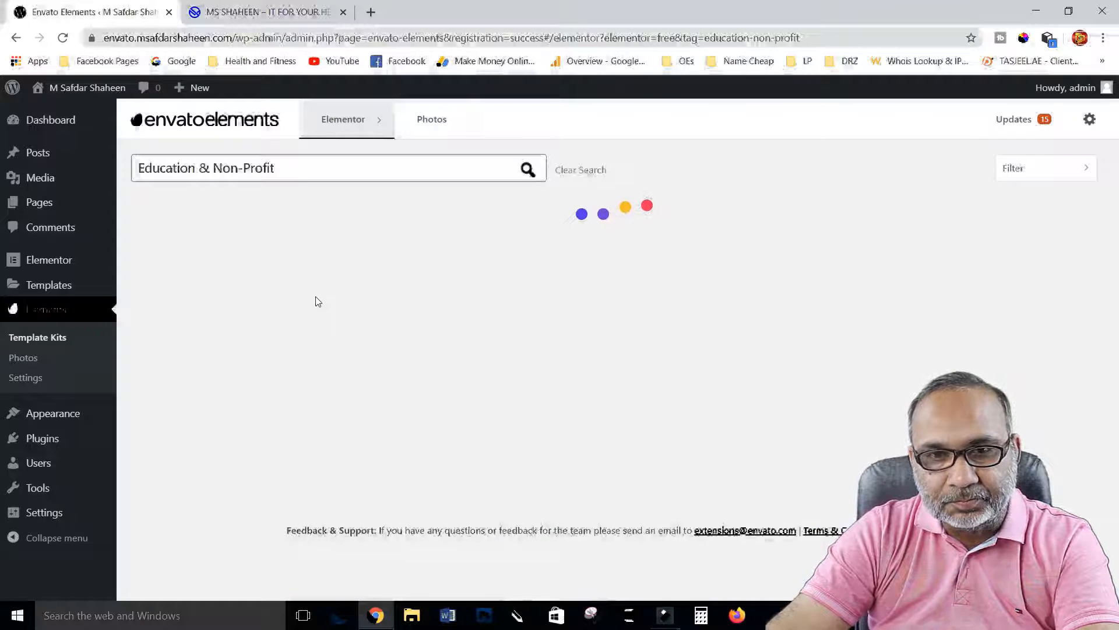
scroll(312, 301, "down", 6)
scroll(311, 301, "down", 1)
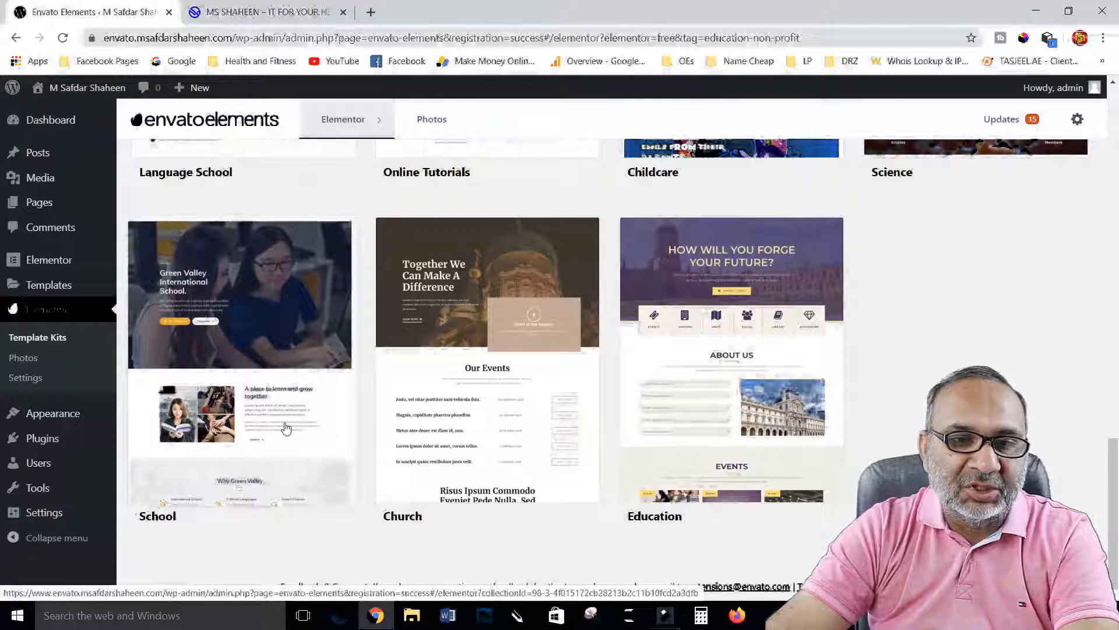
left_click(251, 348)
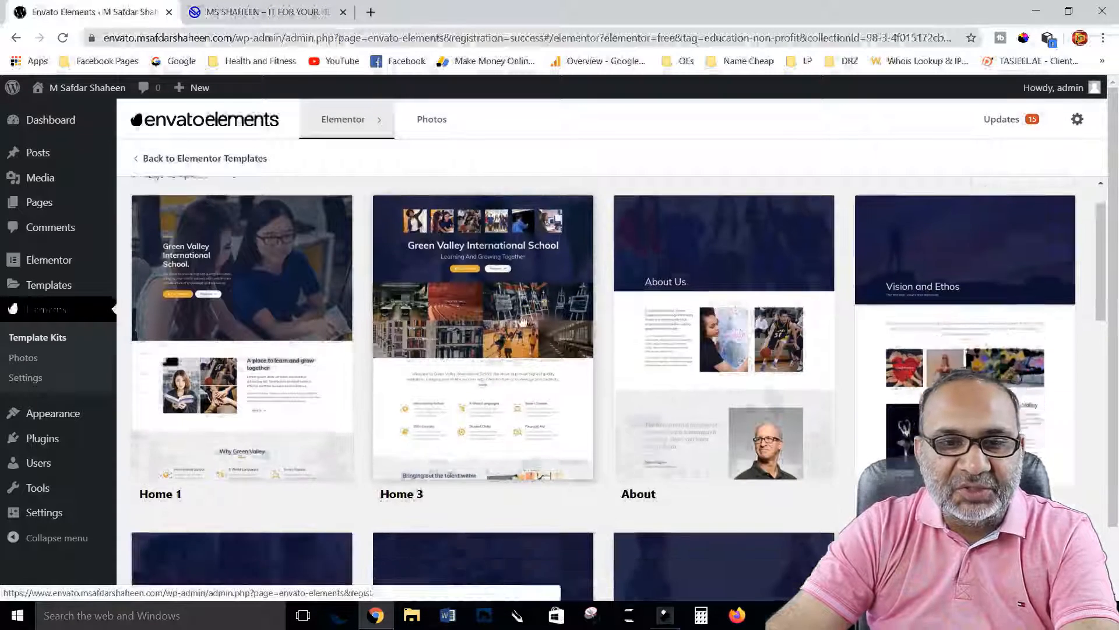
Look through the School kit's page templates, from the home and about pages to Alumni Testimonials and Contact 1
scroll(523, 309, "down", 4)
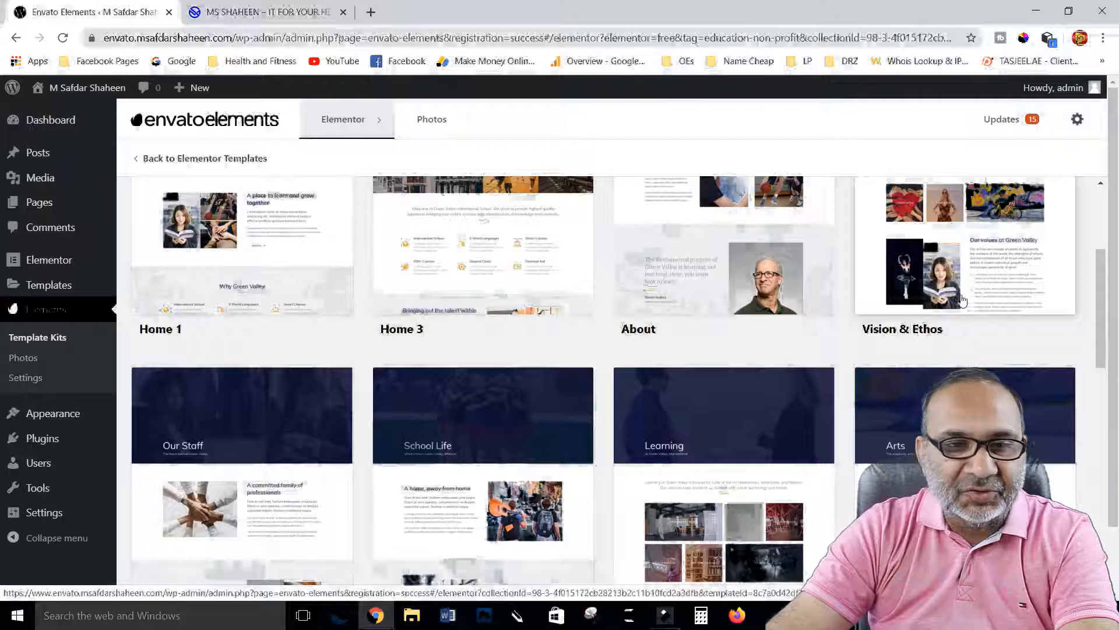
scroll(587, 325, "down", 4)
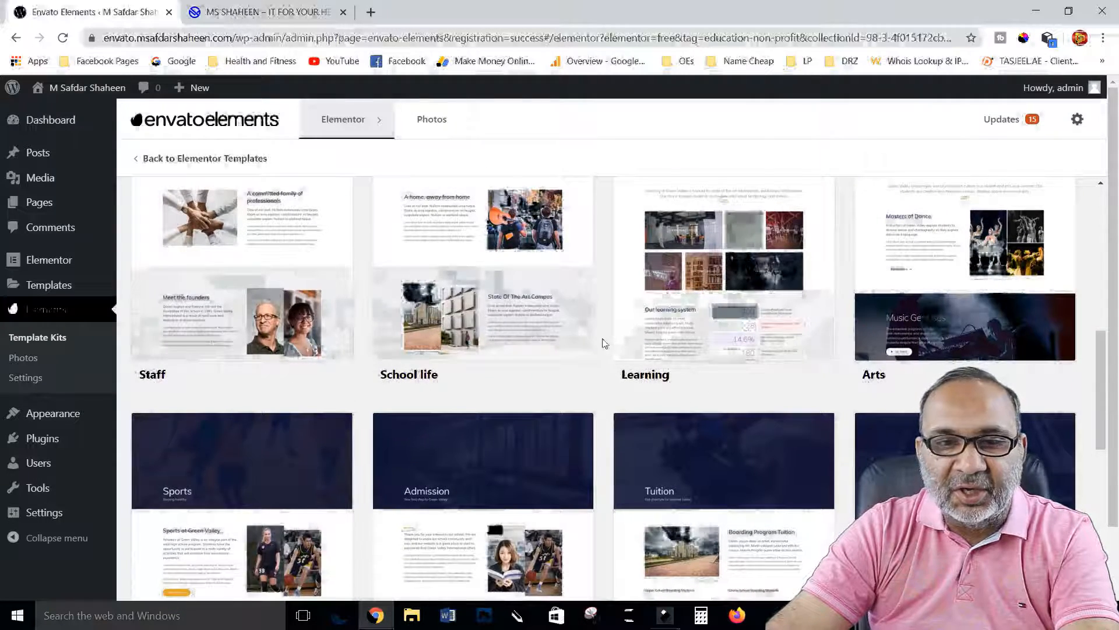
scroll(600, 340, "down", 5)
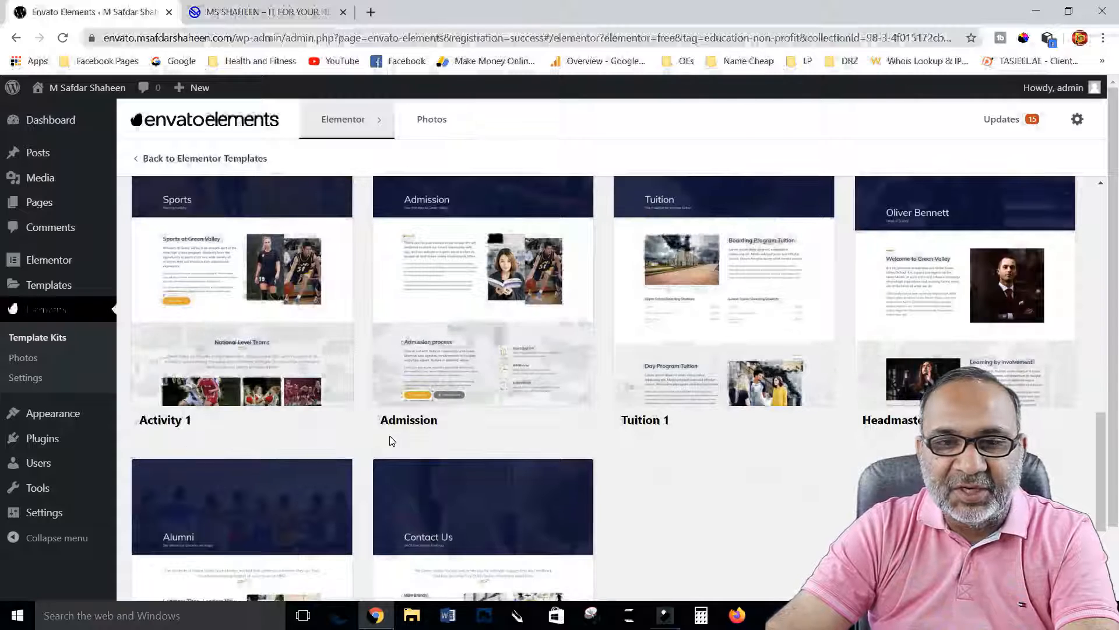
scroll(717, 402, "down", 3)
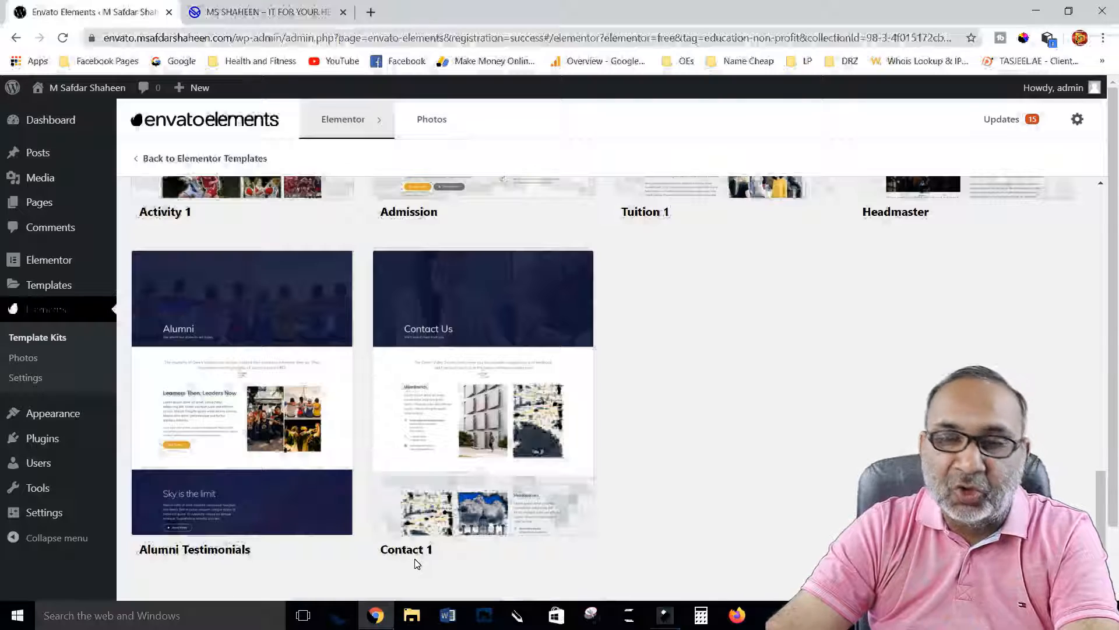
Look over the School kit's first page templates once more, comparing Home 1, Home 3 and About
scroll(549, 466, "up", 15)
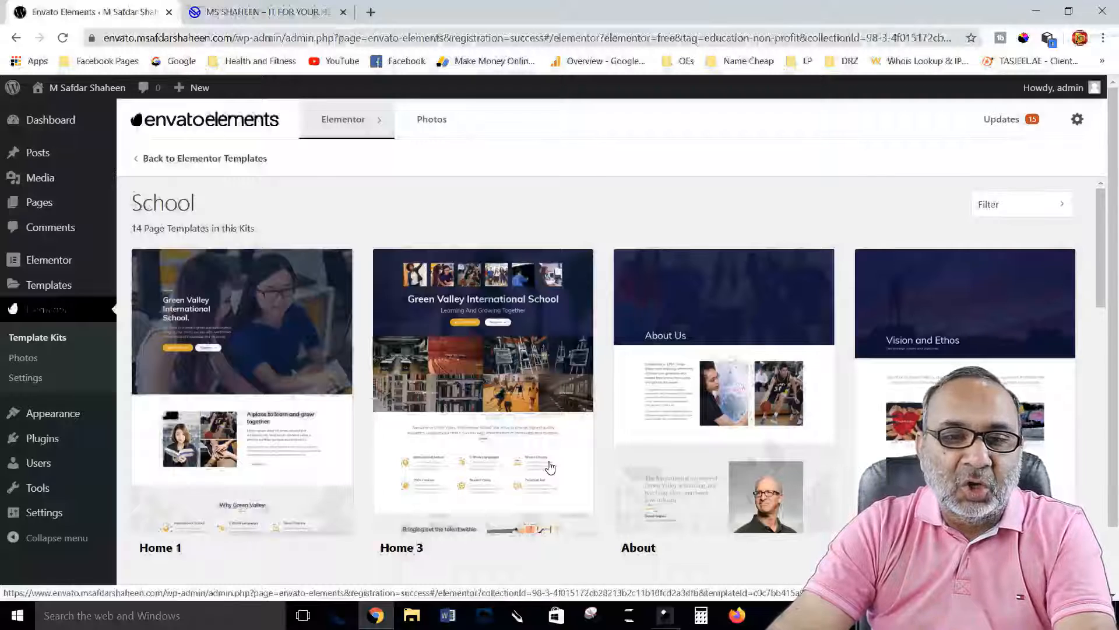
scroll(549, 466, "down", 1)
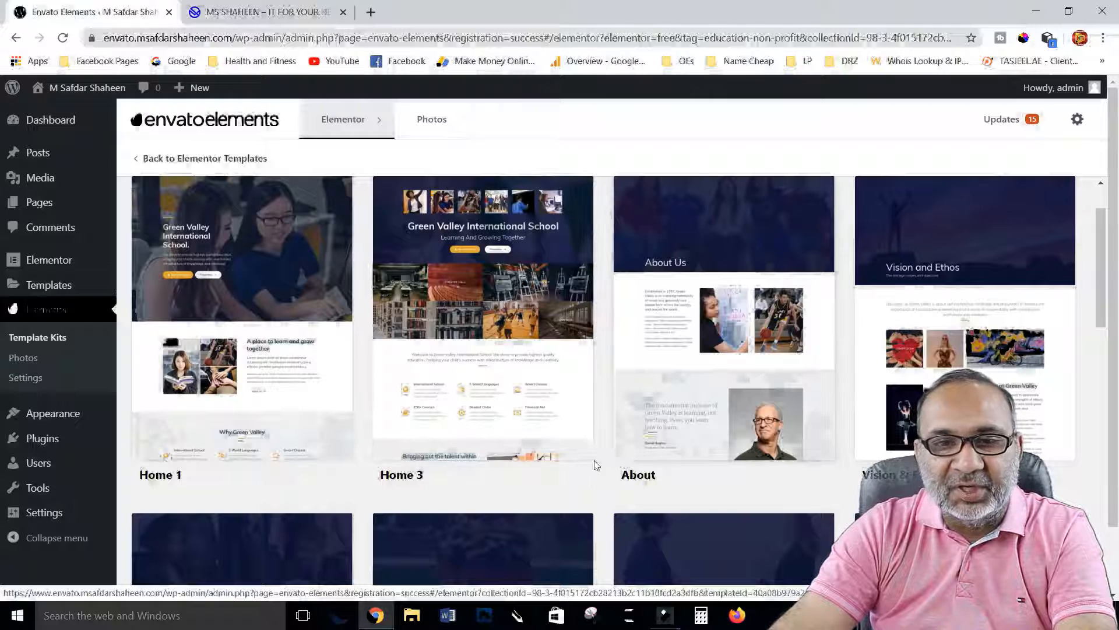
scroll(427, 415, "down", 2)
scroll(427, 418, "up", 3)
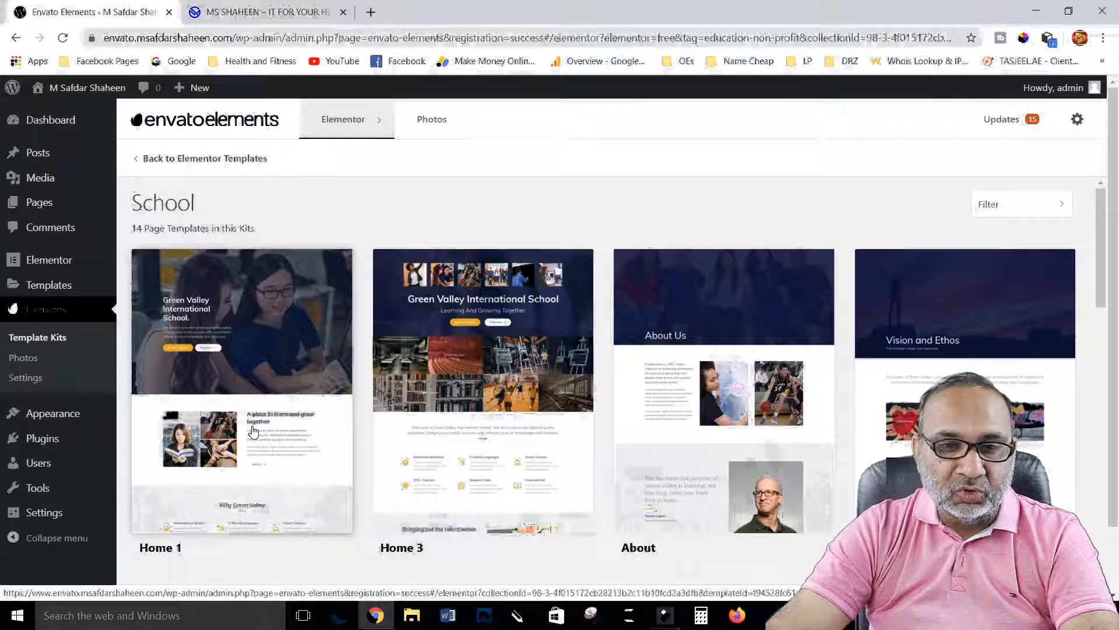
scroll(254, 432, "down", 2)
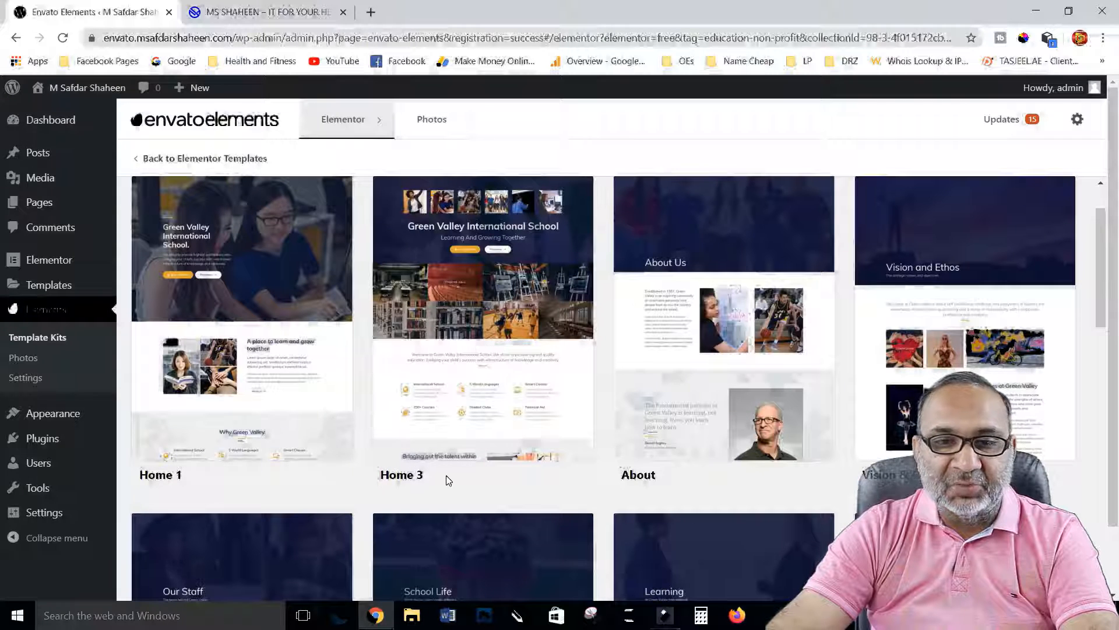
scroll(448, 480, "up", 2)
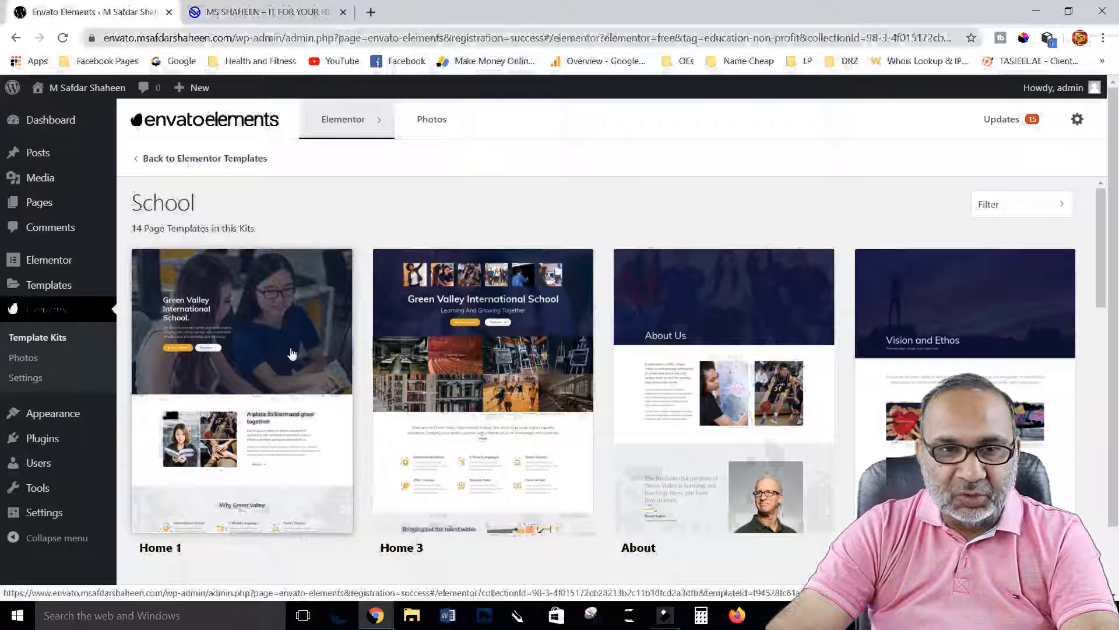
Open the School kit's Home 1 template and create a new page from it named HOME
left_click(262, 344)
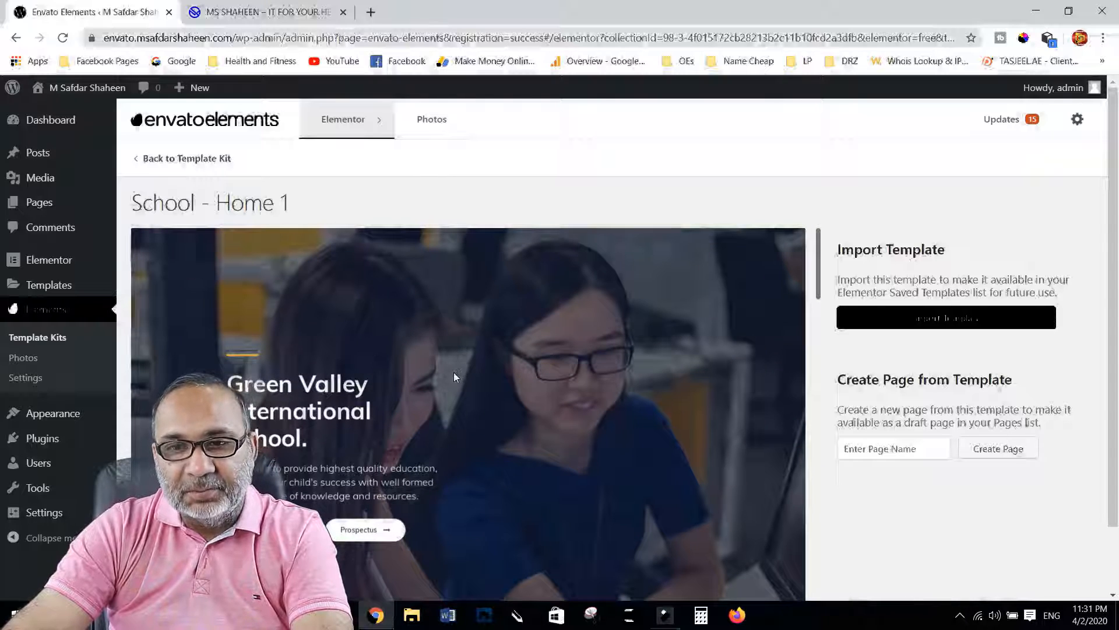
left_click(867, 448)
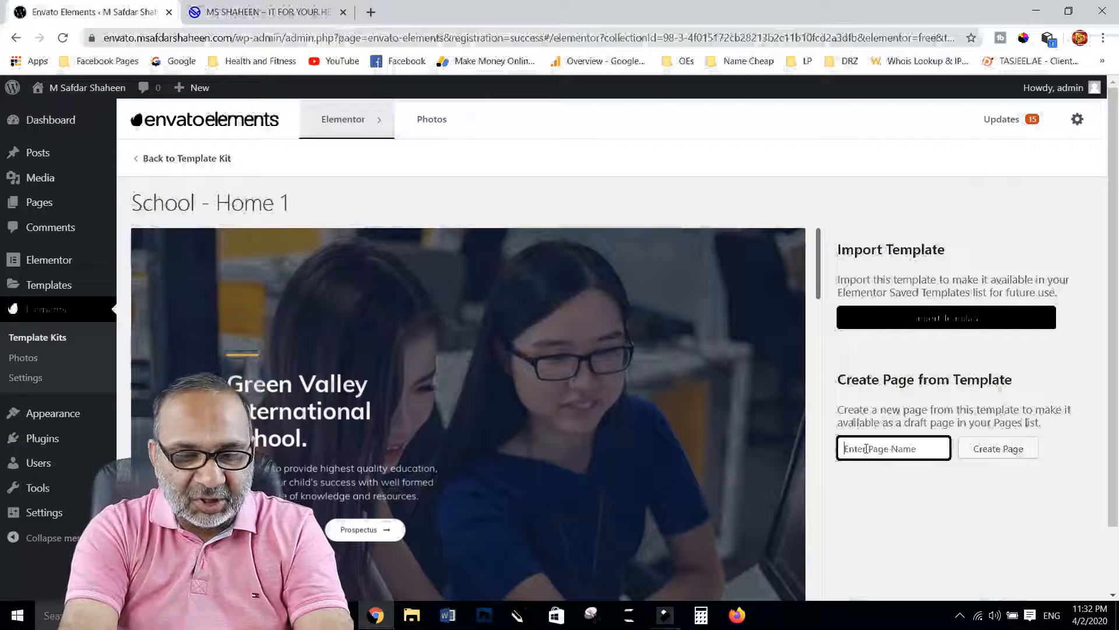
type("HOME")
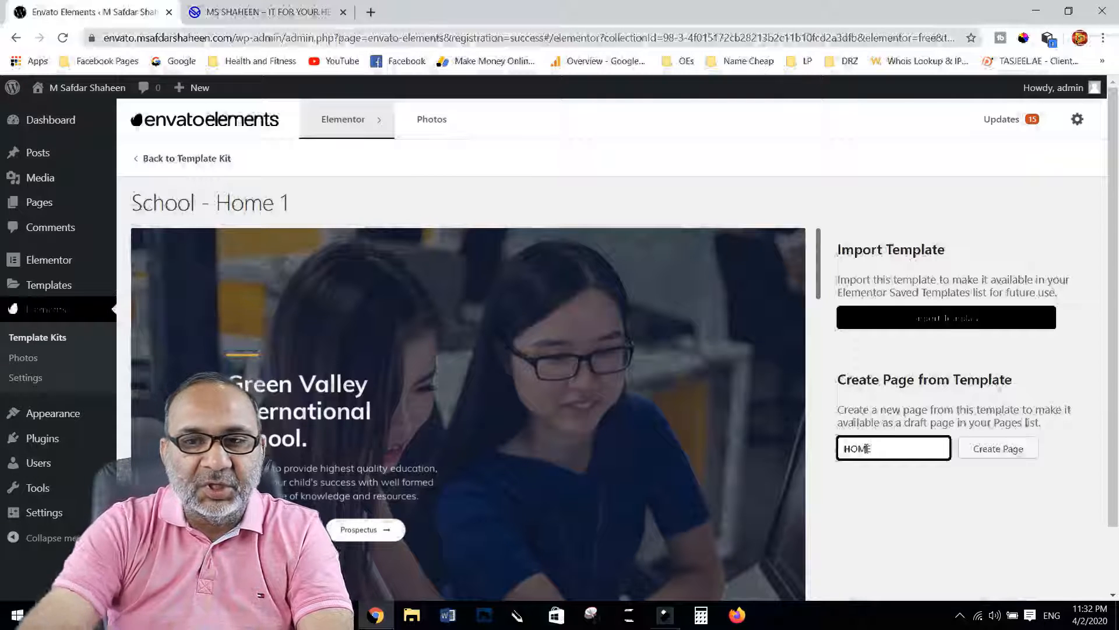
left_click(999, 449)
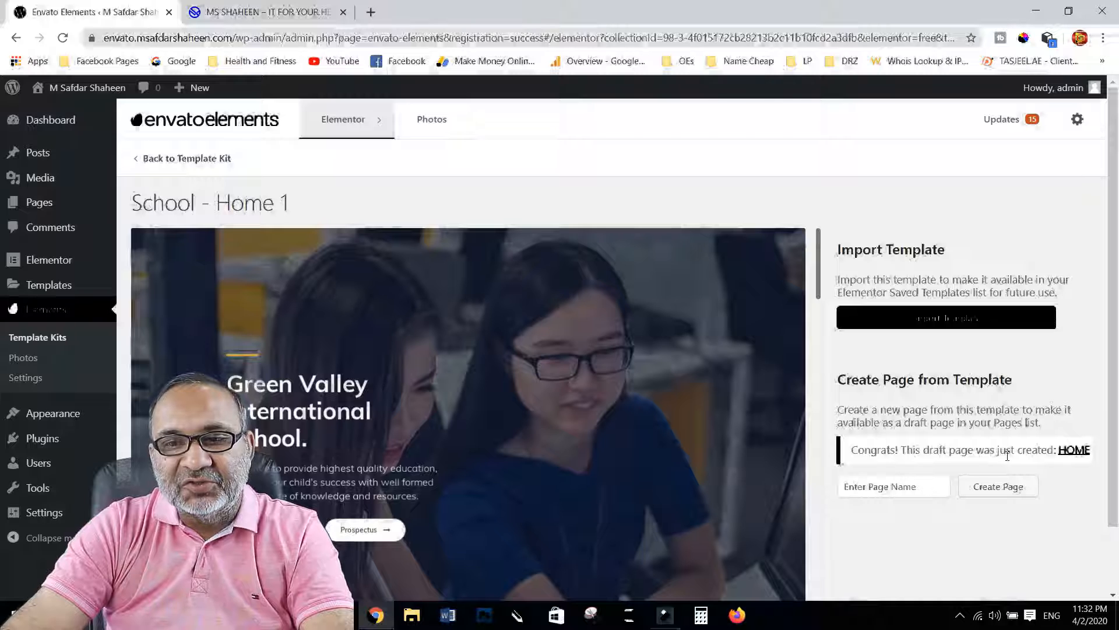
Open the new HOME draft in a separate browser tab and close the unrelated website's tab
right_click(1074, 455)
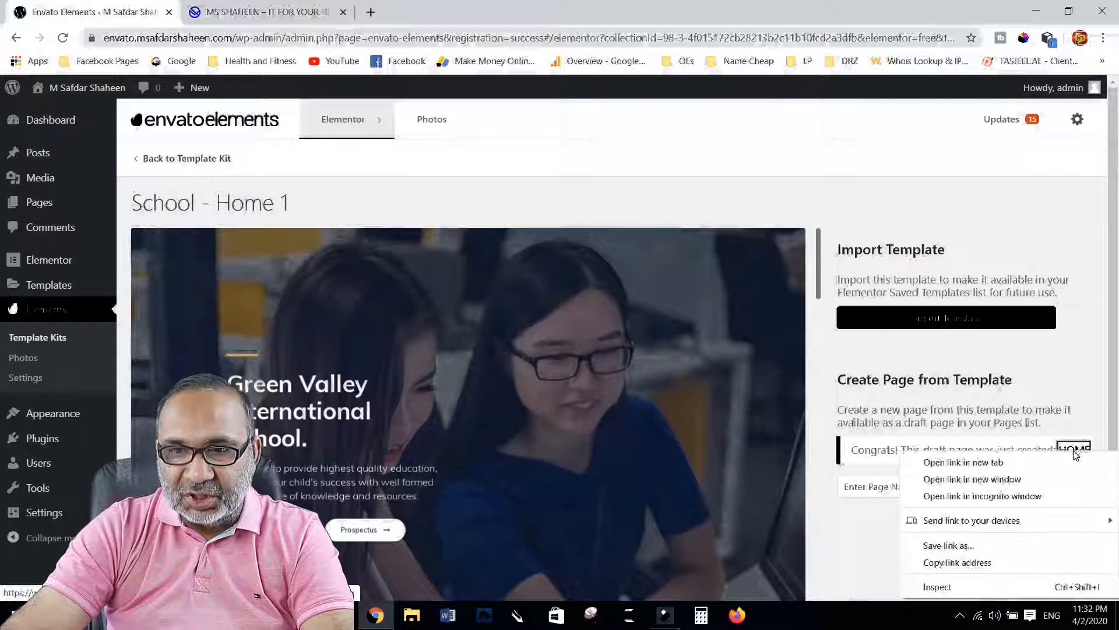
left_click(973, 463)
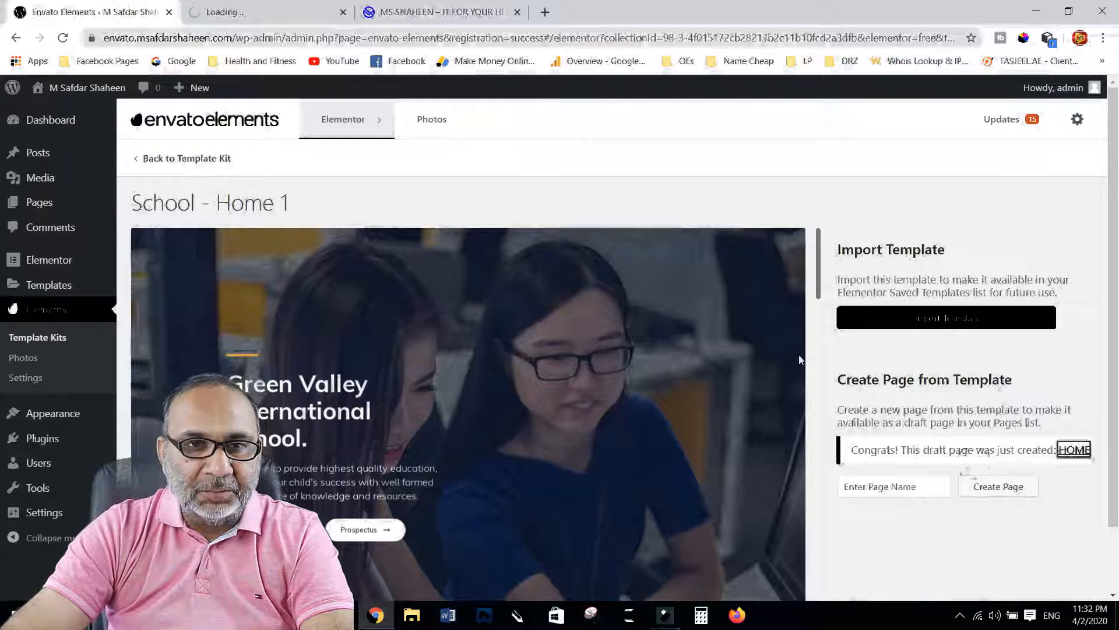
left_click(517, 11)
left_click(269, 16)
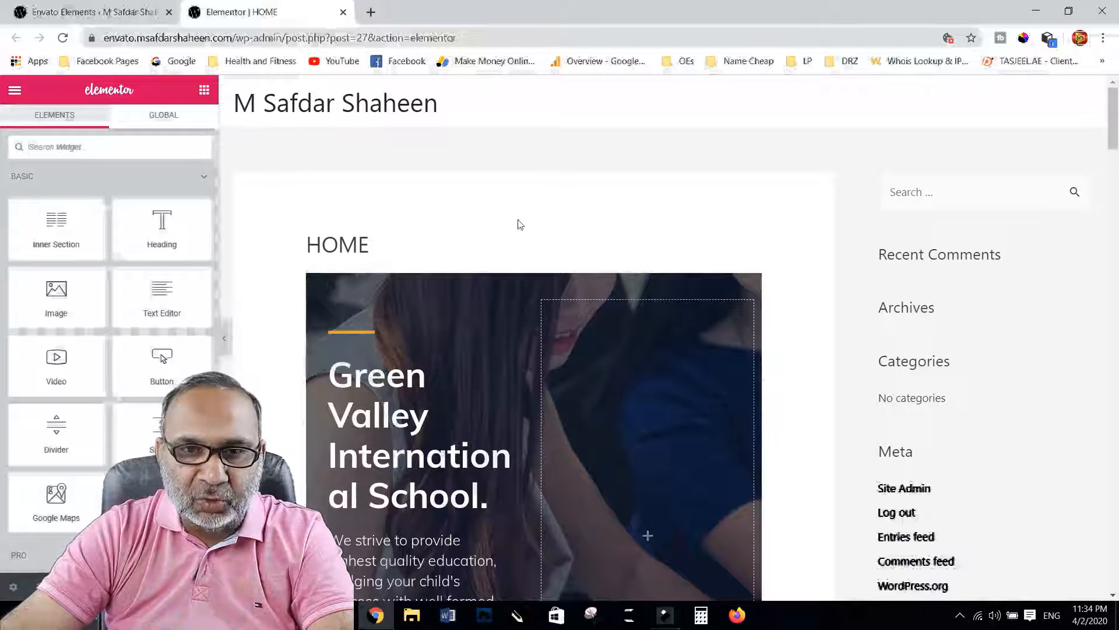
Look through the imported HOME page in Elementor, from the hero section down to the At a Glance section
scroll(518, 227, "down", 10)
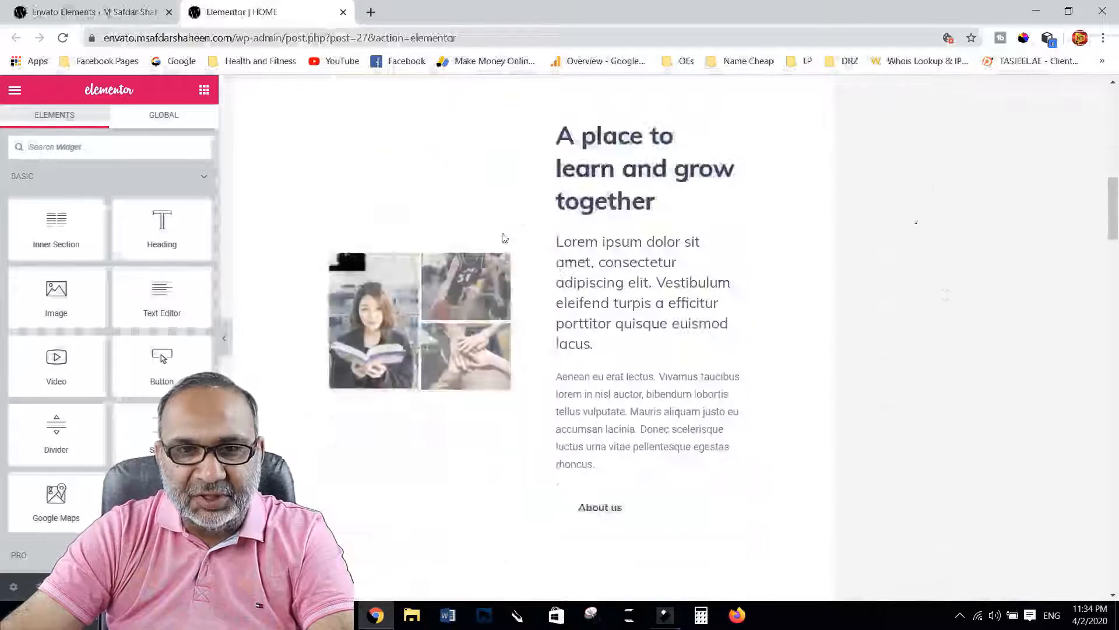
scroll(504, 237, "down", 10)
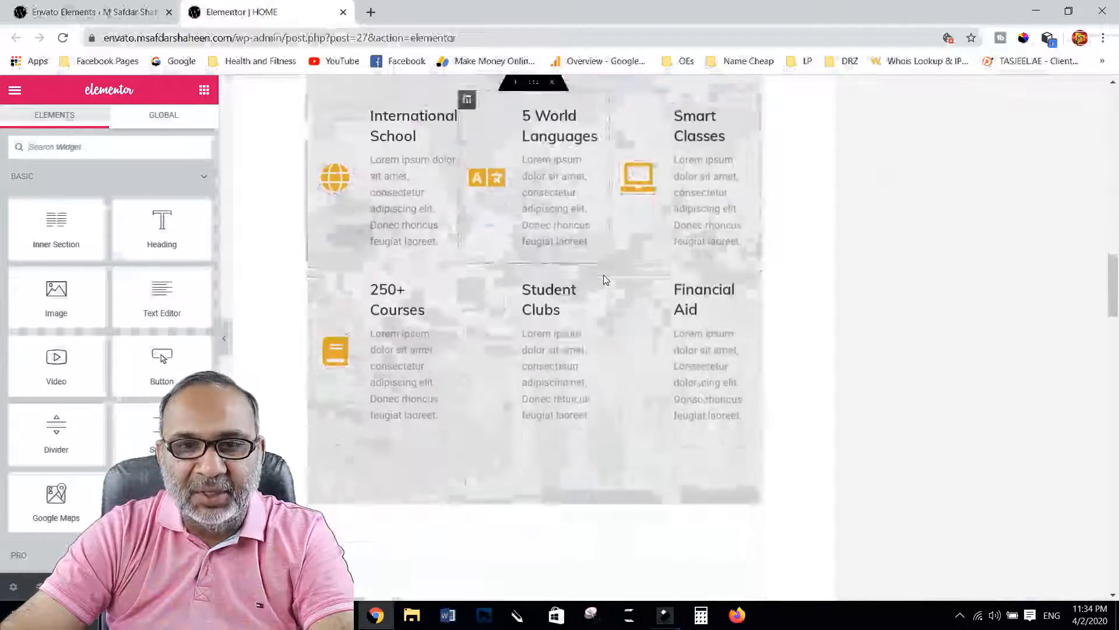
scroll(603, 275, "down", 10)
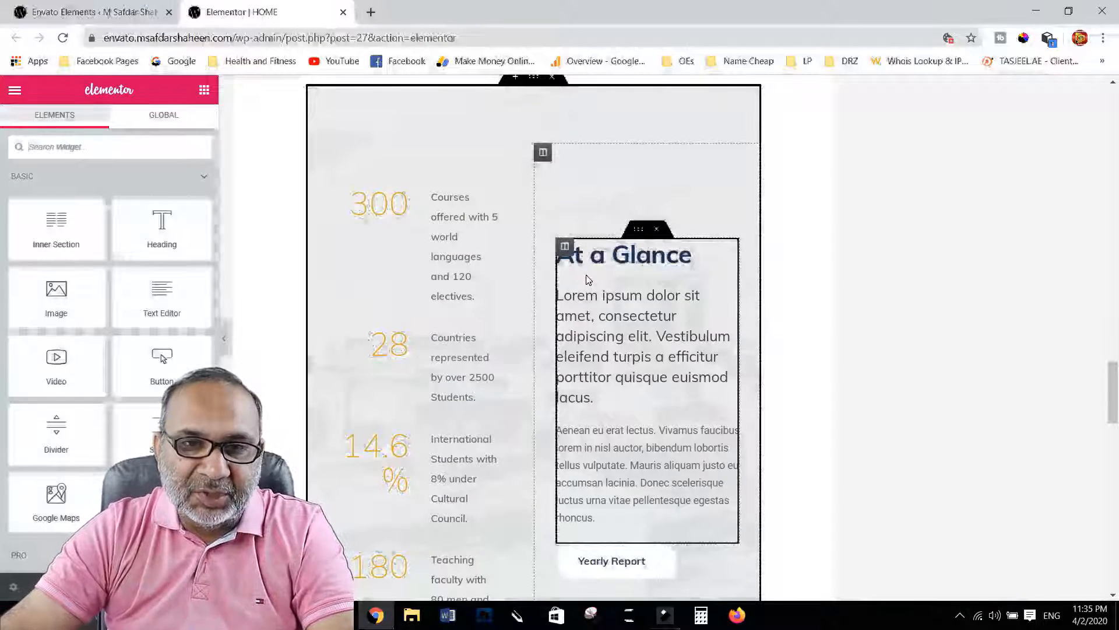
scroll(583, 274, "up", 8)
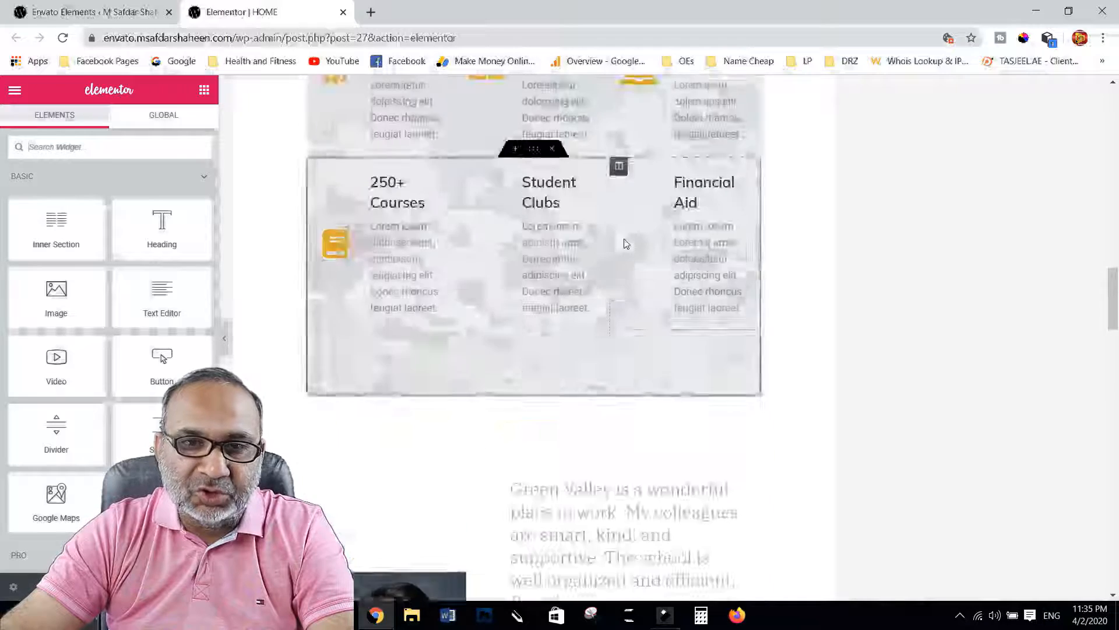
scroll(625, 243, "up", 5)
Return to the WordPress dashboard tab, open the HOME page from the page list for editing and dismiss the Block Editor welcome guide
left_click(63, 16)
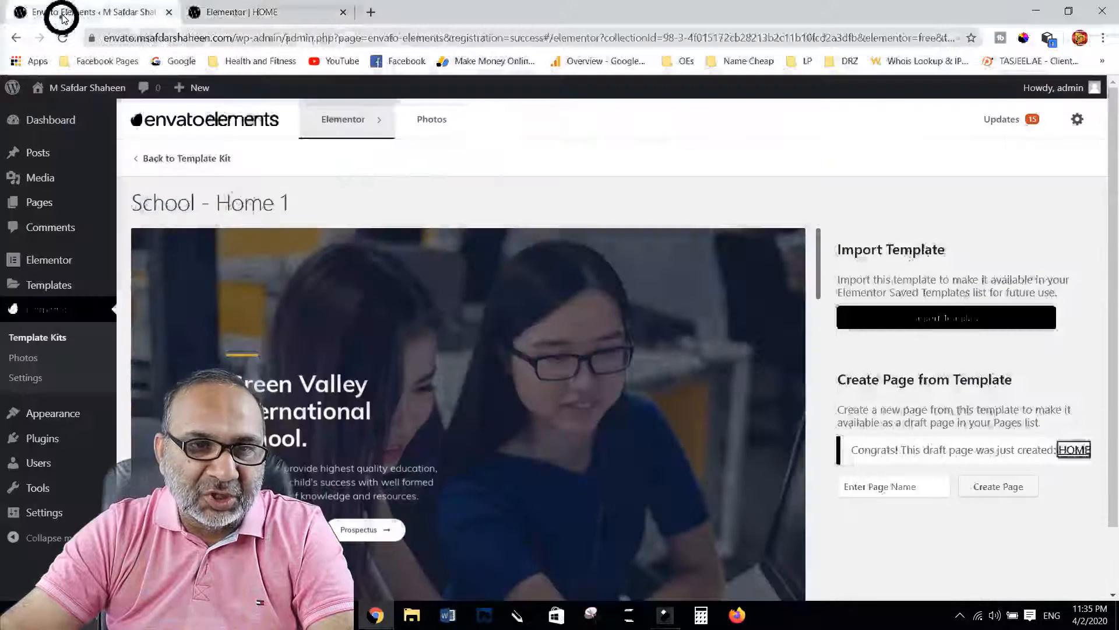
mouse_move(47, 209)
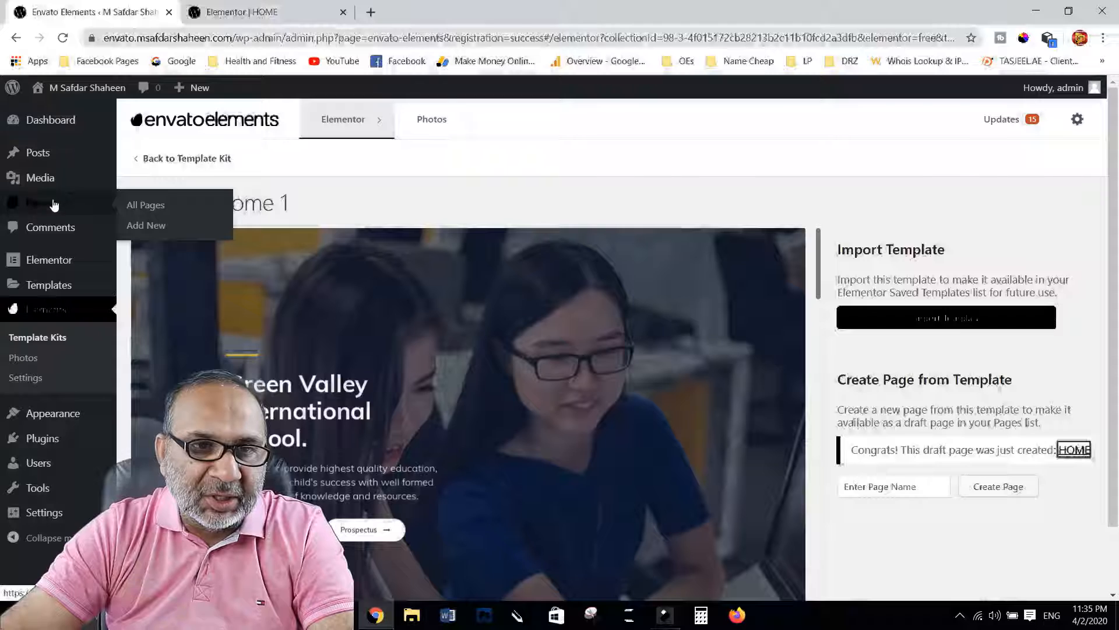
left_click(46, 207)
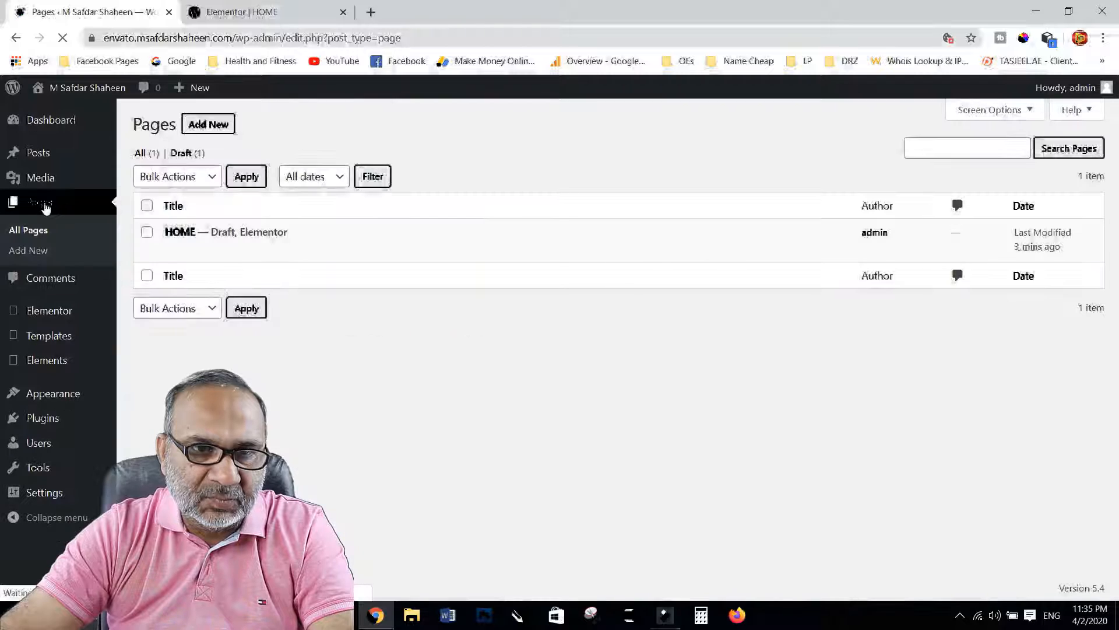
mouse_move(215, 236)
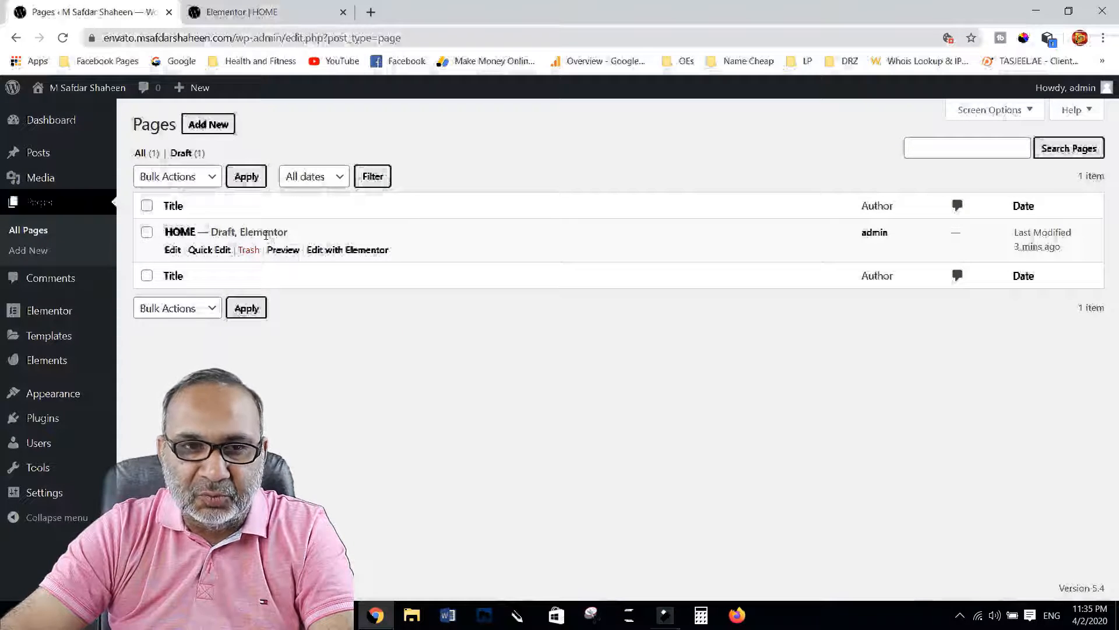
left_click(172, 250)
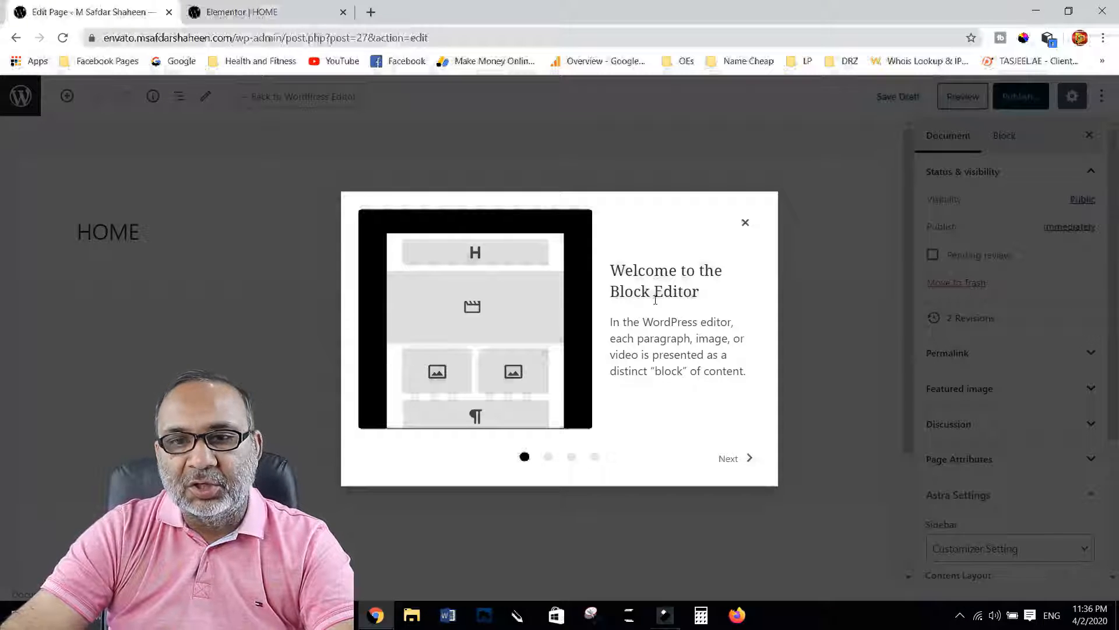
left_click(744, 222)
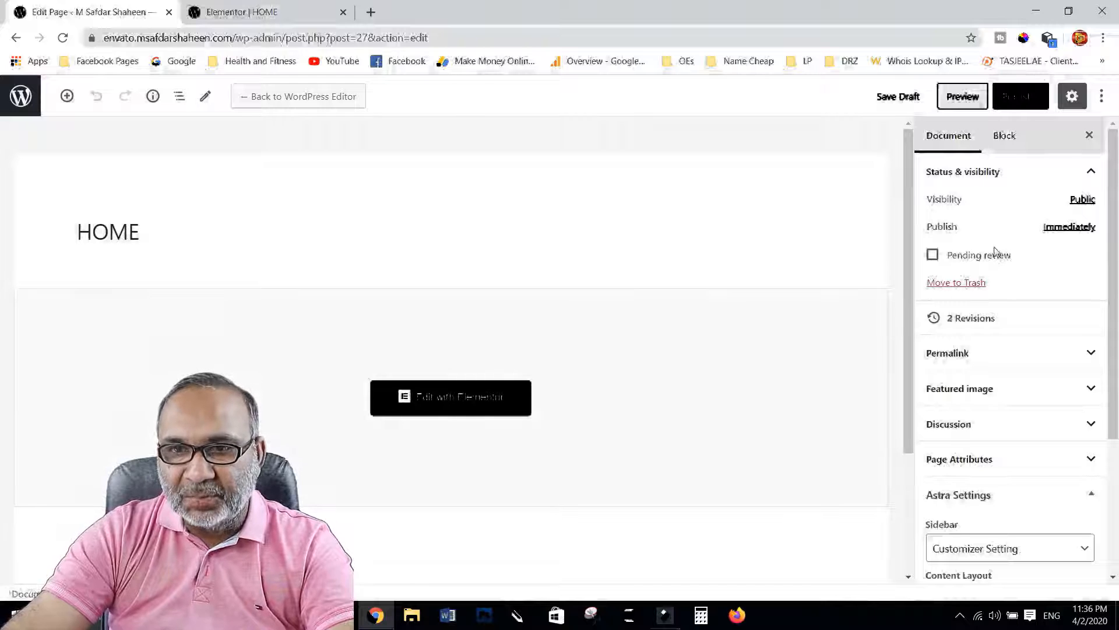
Set the HOME page's template to Elementor Full Width in its page attributes
scroll(1005, 285, "down", 3)
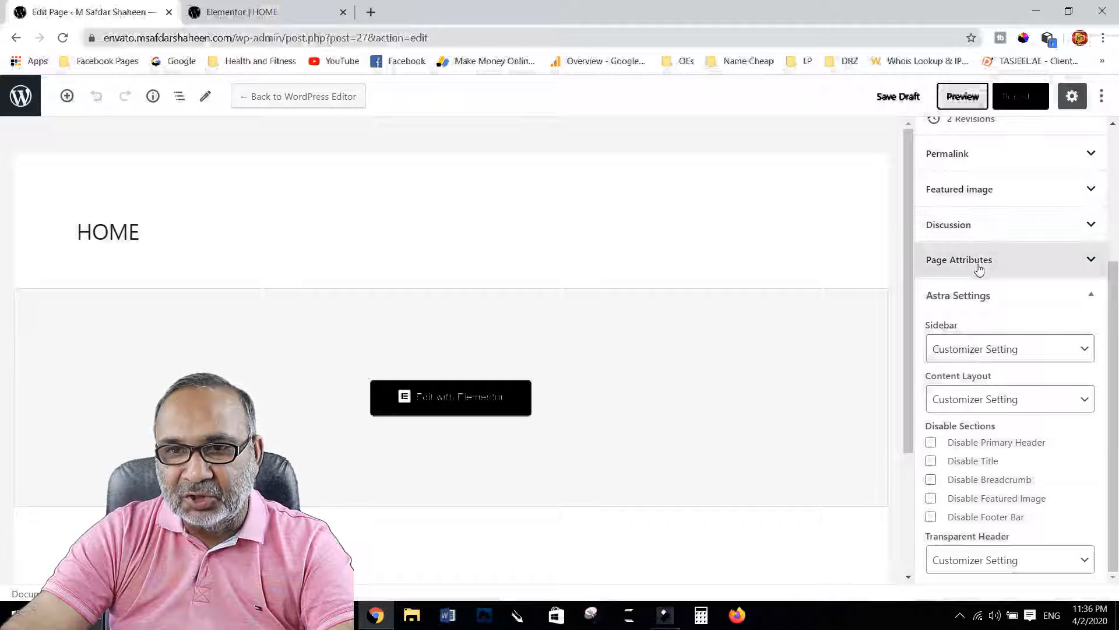
left_click(994, 260)
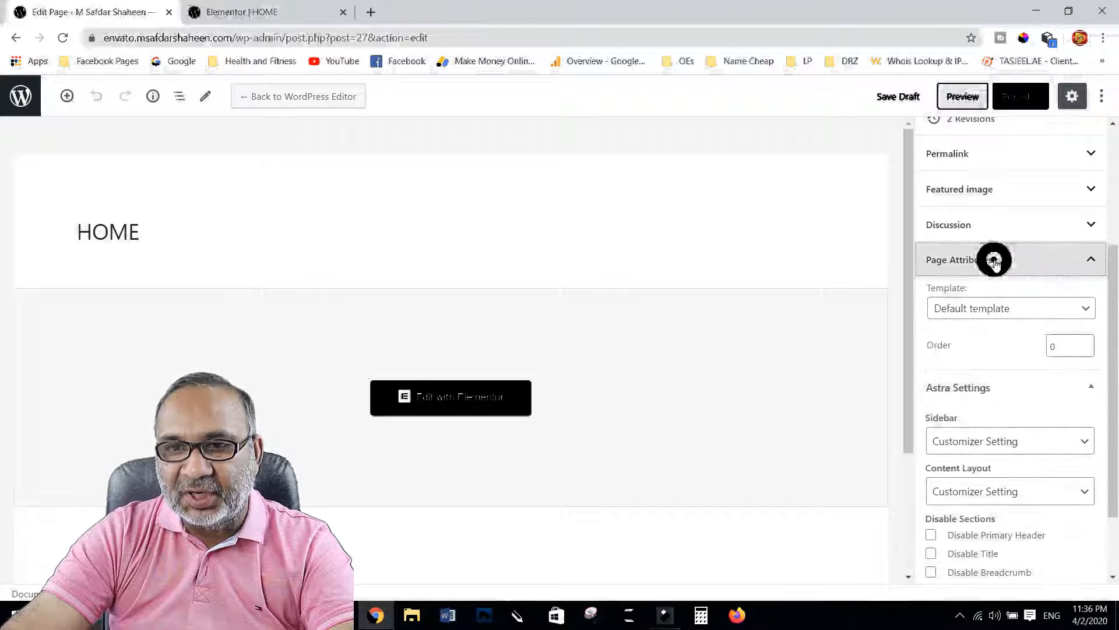
left_click(1000, 309)
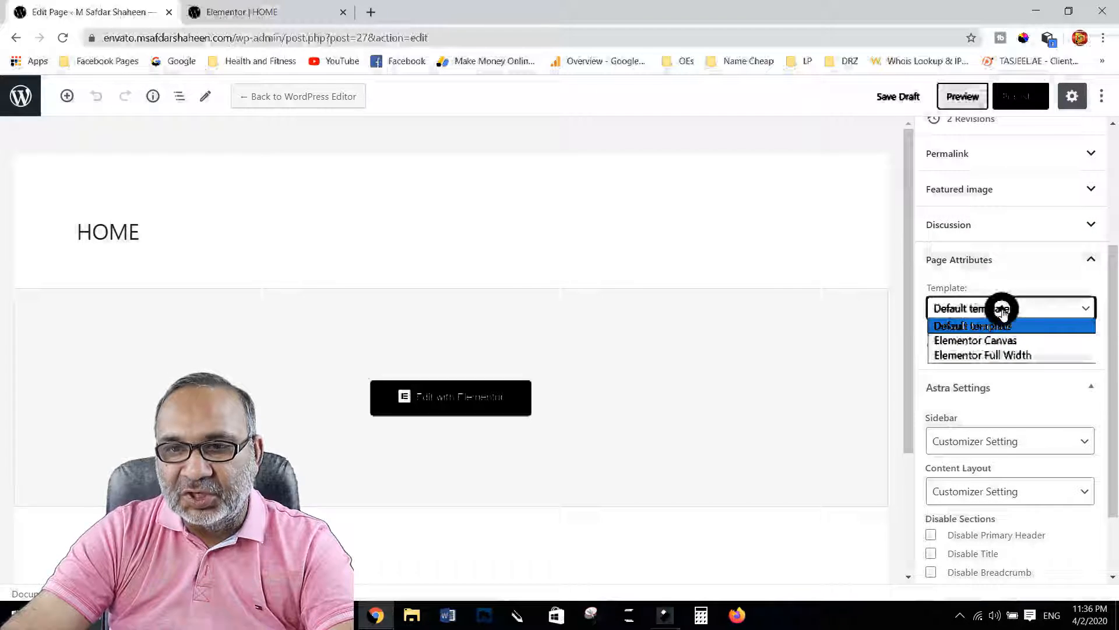
left_click(998, 354)
In the page's Astra settings, choose No Sidebar and the Full Width / Contained content layout, and disable the title
scroll(1001, 357, "down", 2)
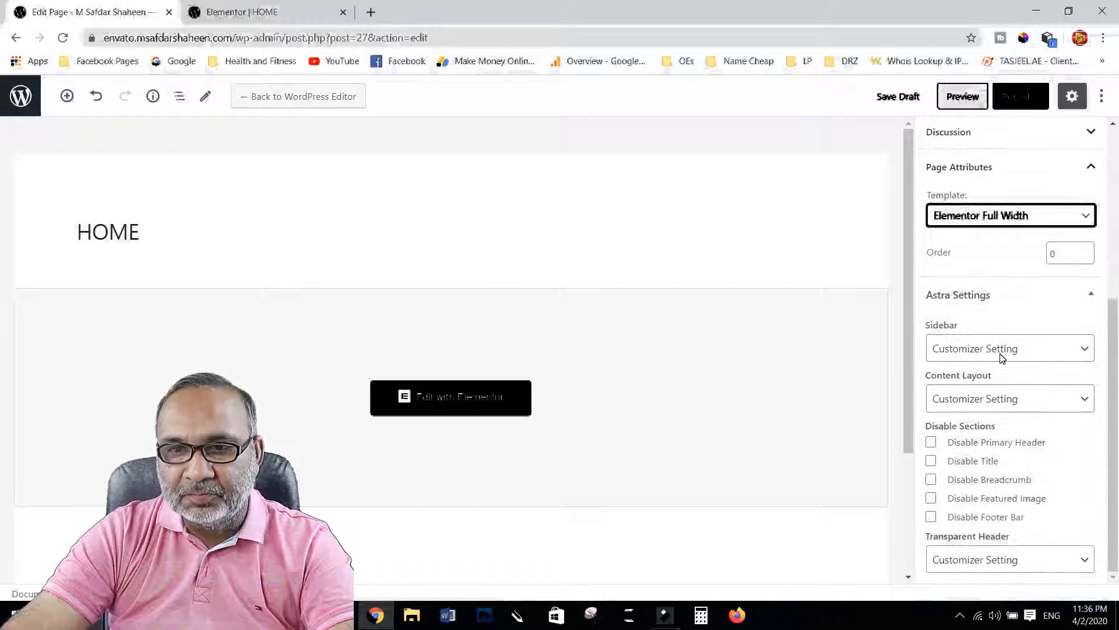
left_click(940, 348)
left_click(971, 414)
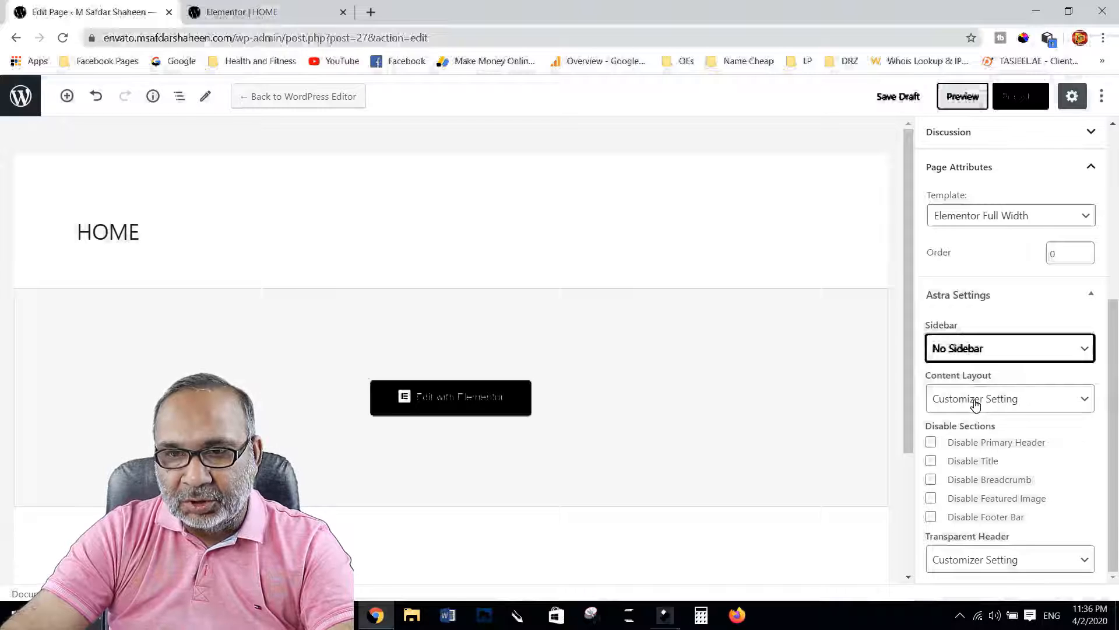
left_click(976, 401)
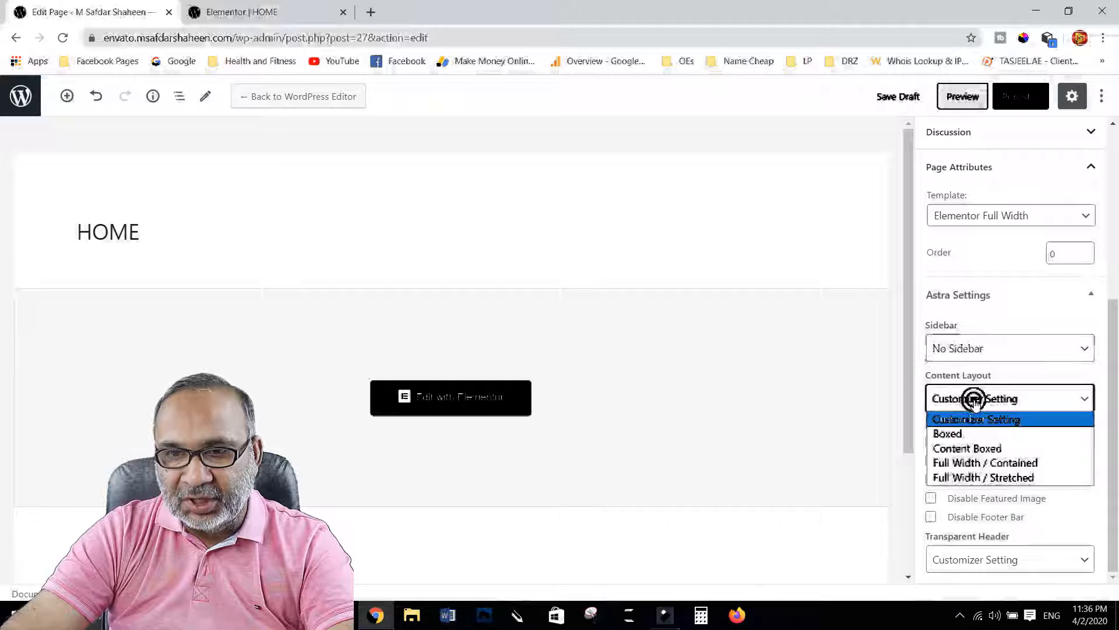
left_click(989, 463)
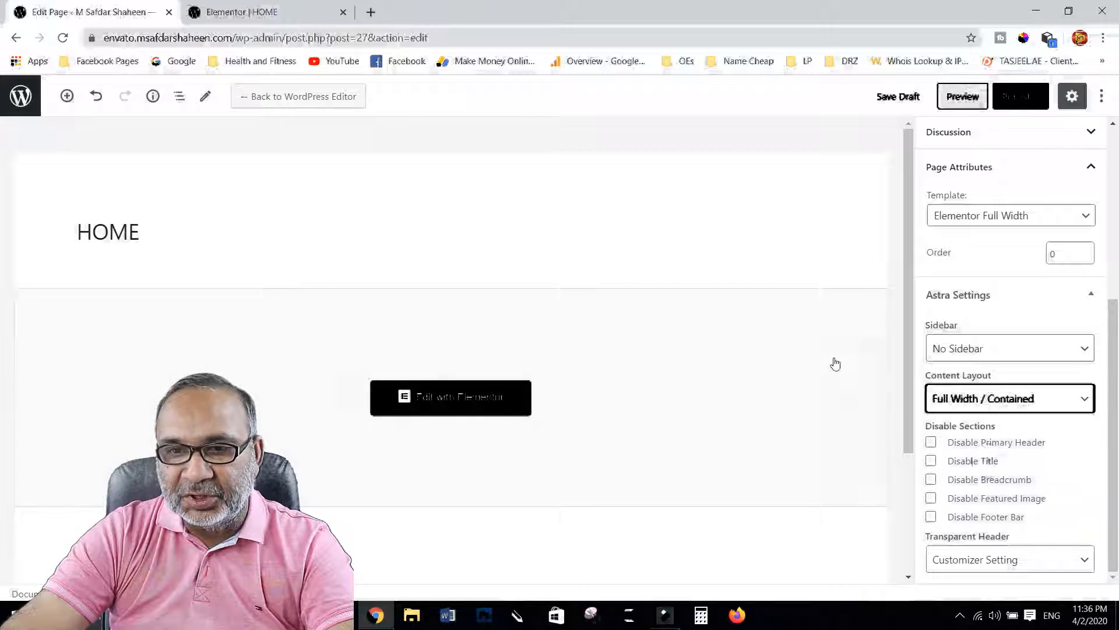
scroll(833, 357, "down", 3)
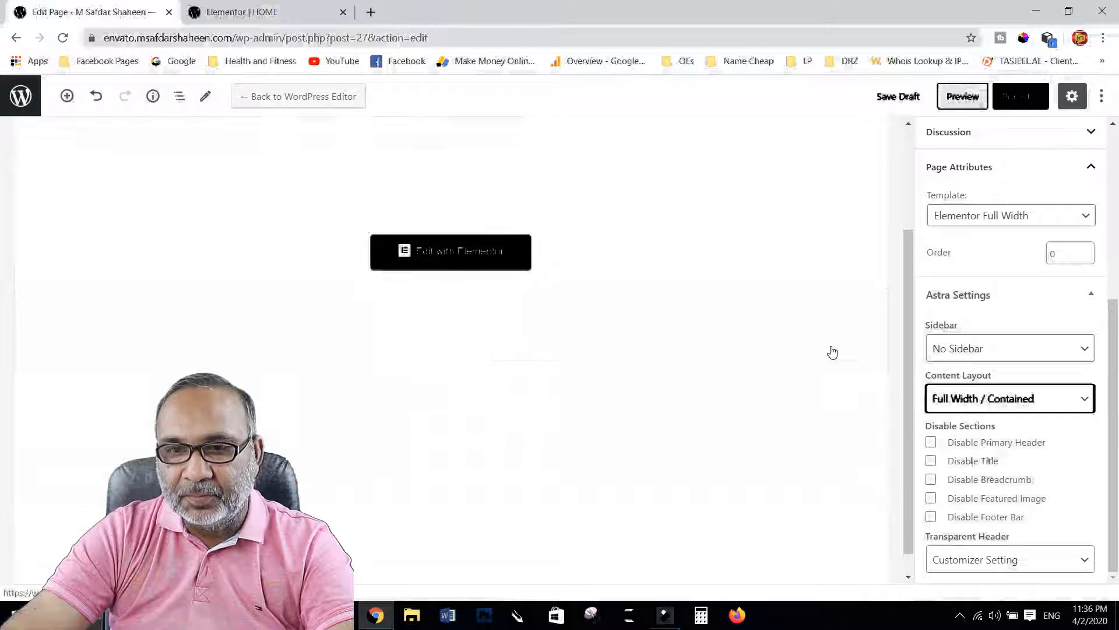
left_click(931, 461)
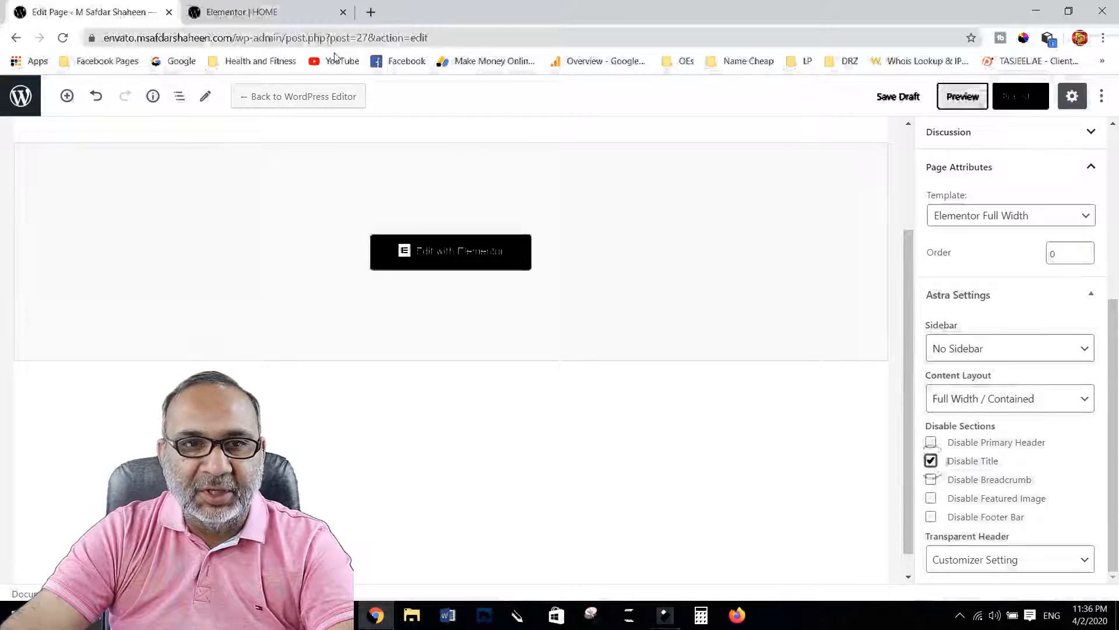
Check the top of the HOME page in the Elementor tab, and return to the page settings
left_click(254, 16)
scroll(445, 239, "up", 10)
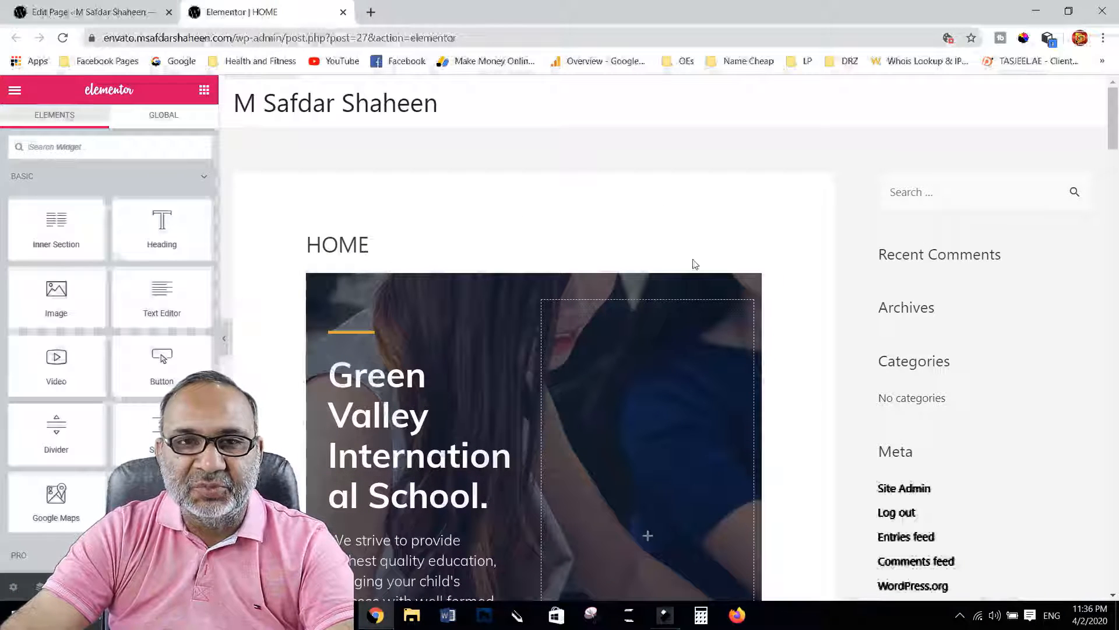
left_click(84, 13)
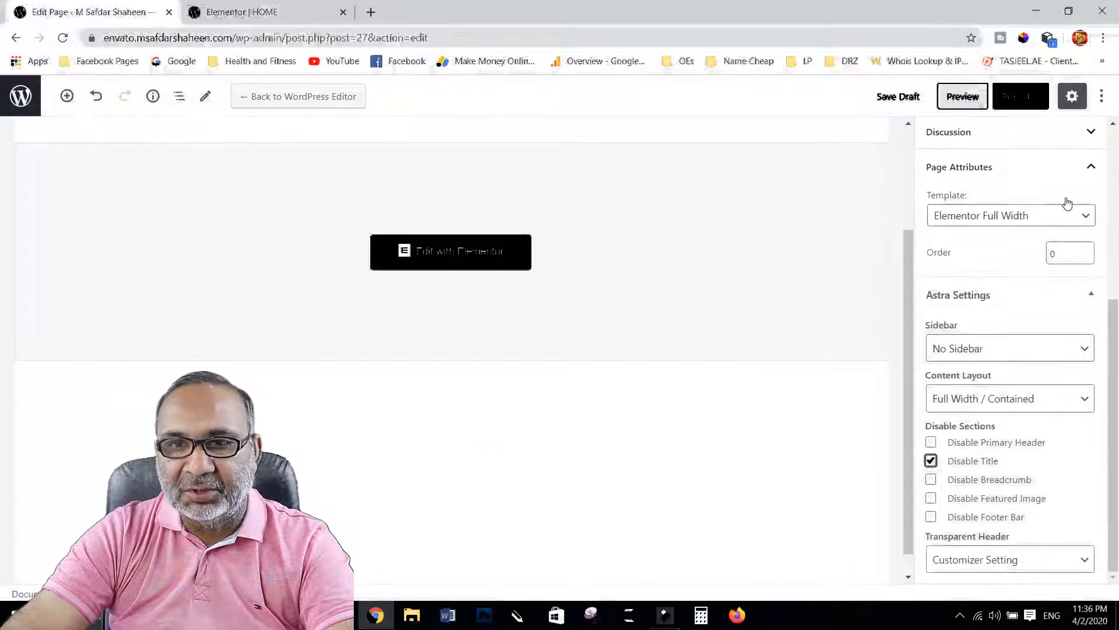
Publish the HOME page and leave the block editor
left_click(1020, 98)
left_click(1019, 100)
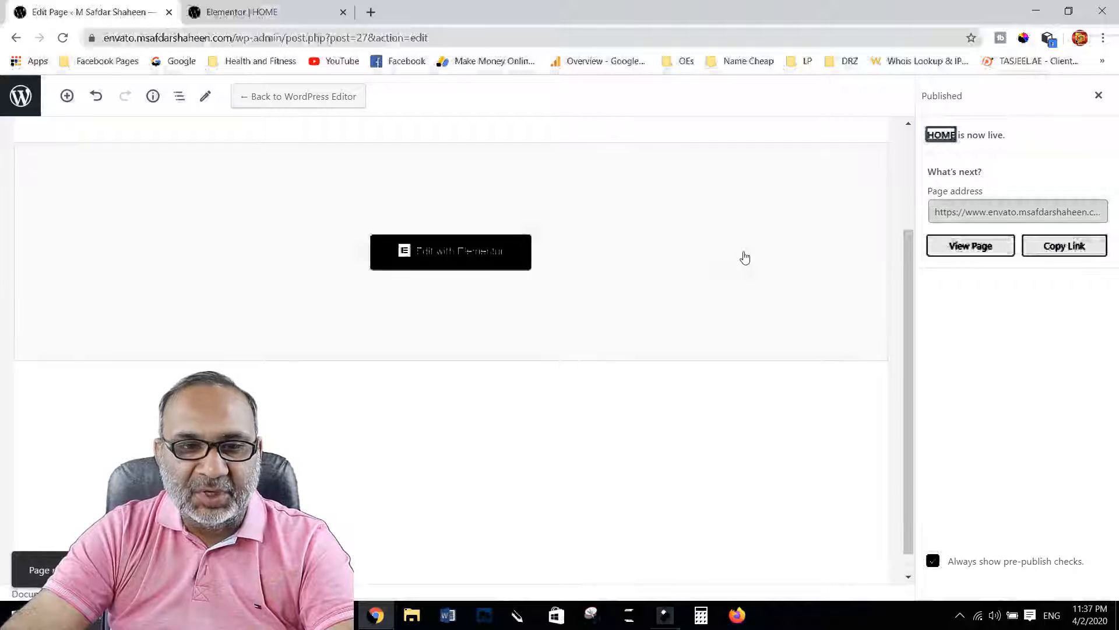
left_click(19, 96)
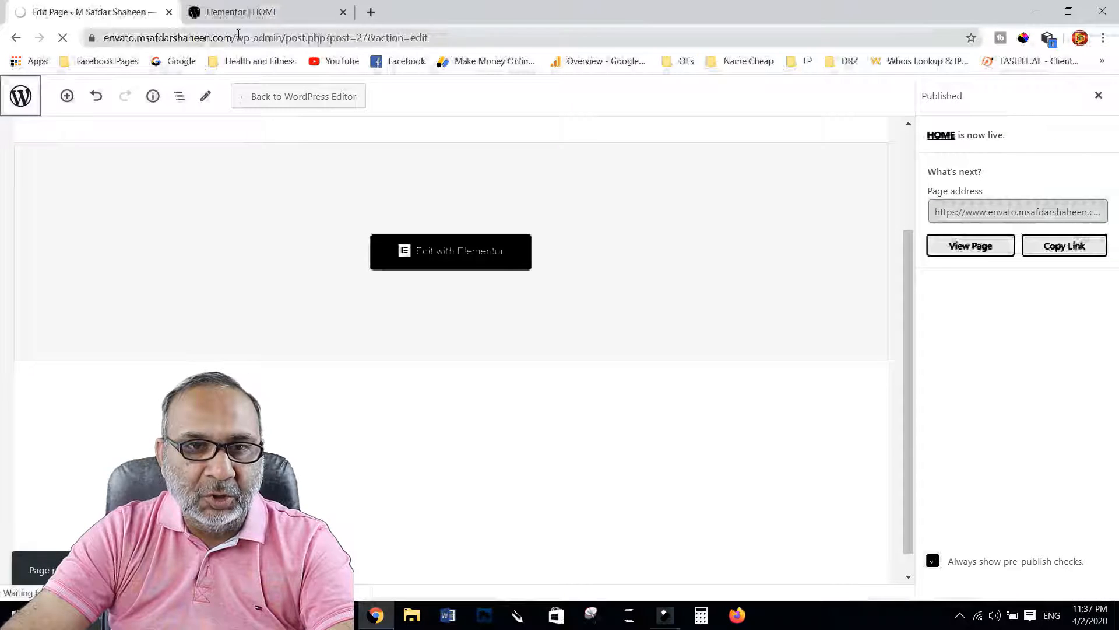
Reload the HOME page in the Elementor tab and open the hero section's layout settings, dismissing the editing tip
left_click(245, 14)
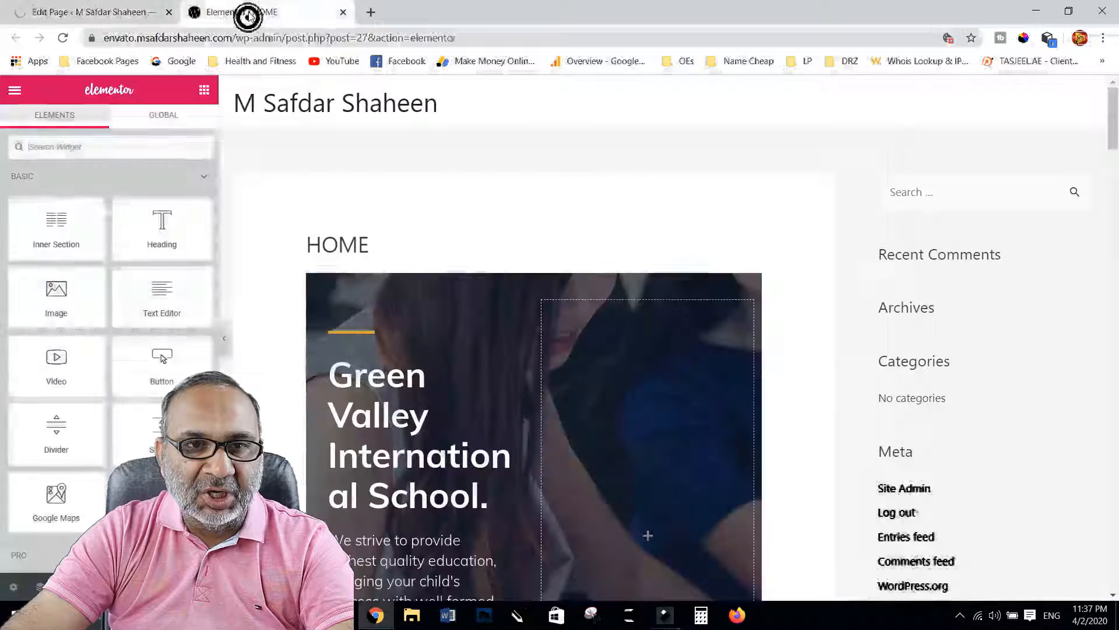
left_click(63, 39)
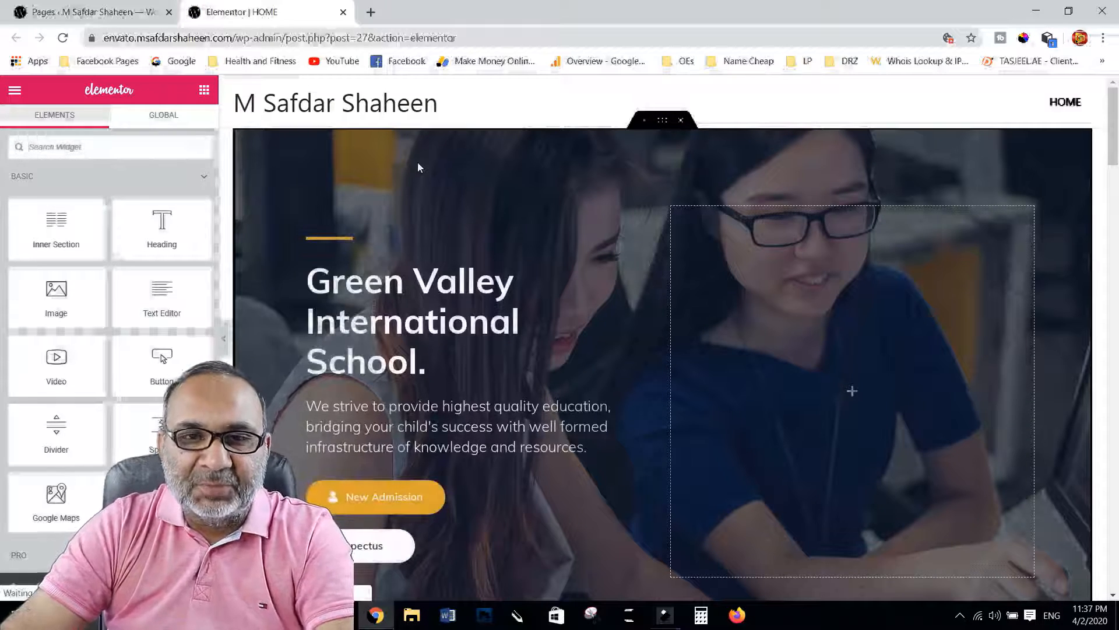
left_click(663, 122)
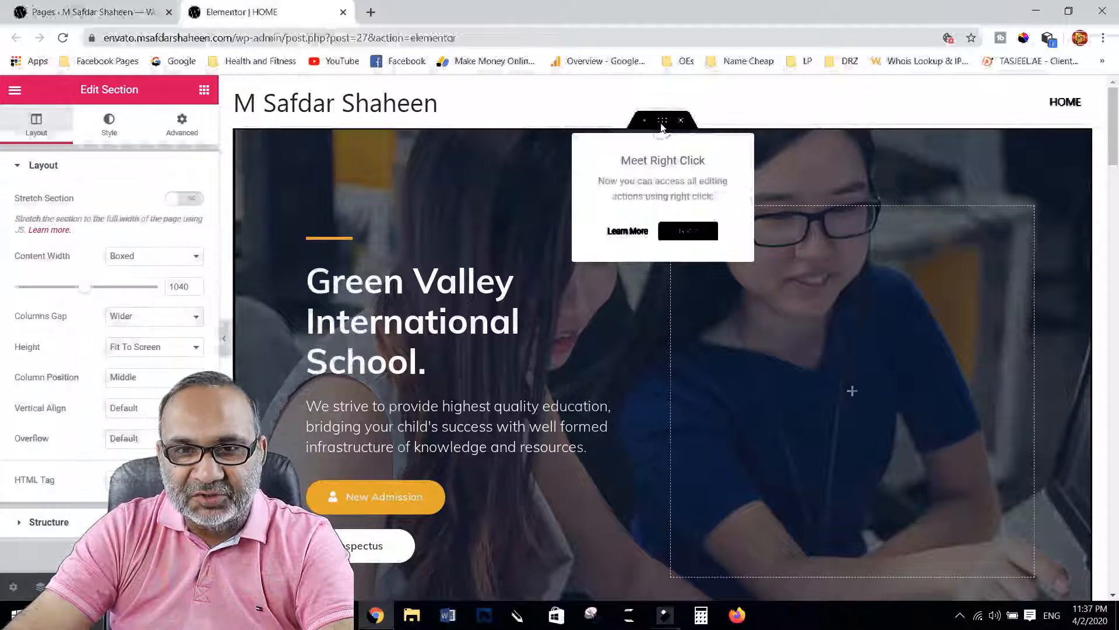
left_click(688, 230)
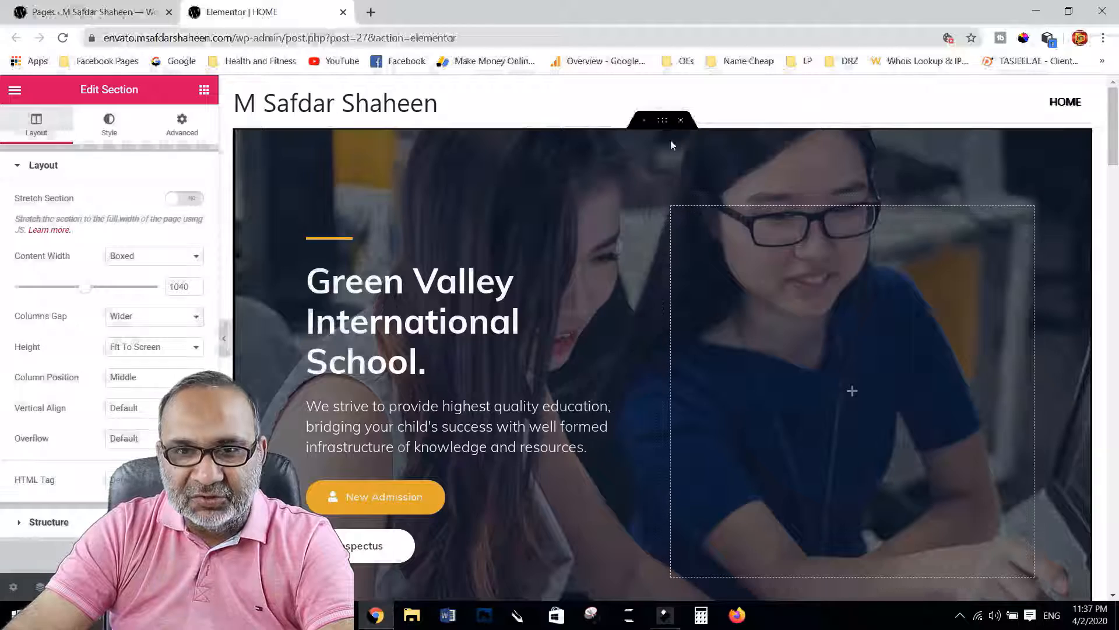
Review every section of the HOME page in the Elementor editor, from the hero to the enrolment banner and back
scroll(613, 257, "down", 9)
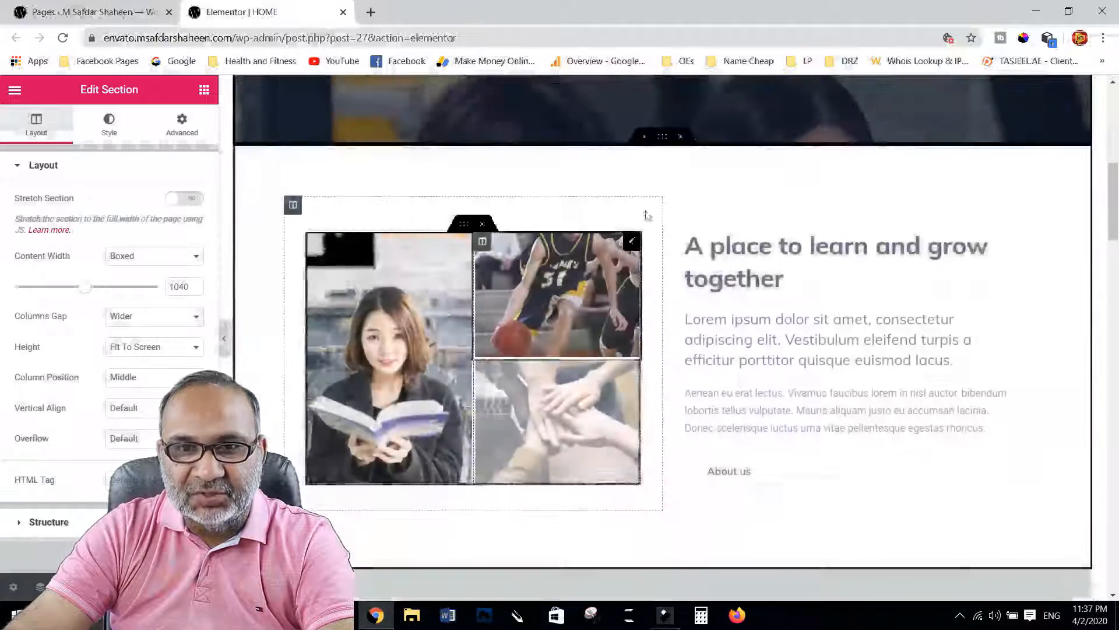
scroll(671, 263, "down", 6)
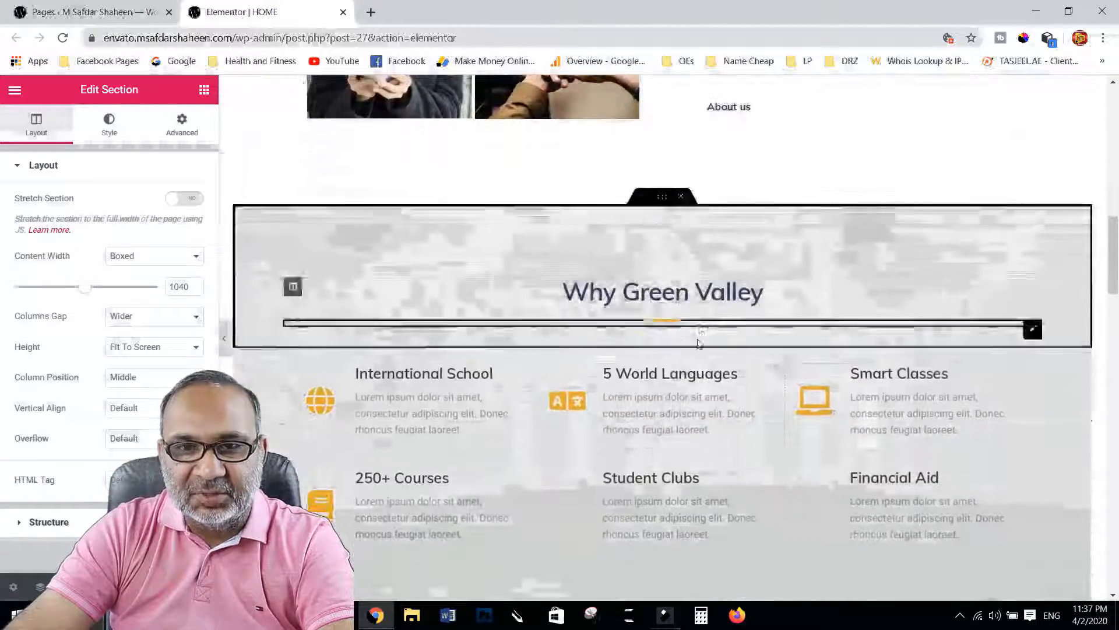
scroll(682, 373, "down", 7)
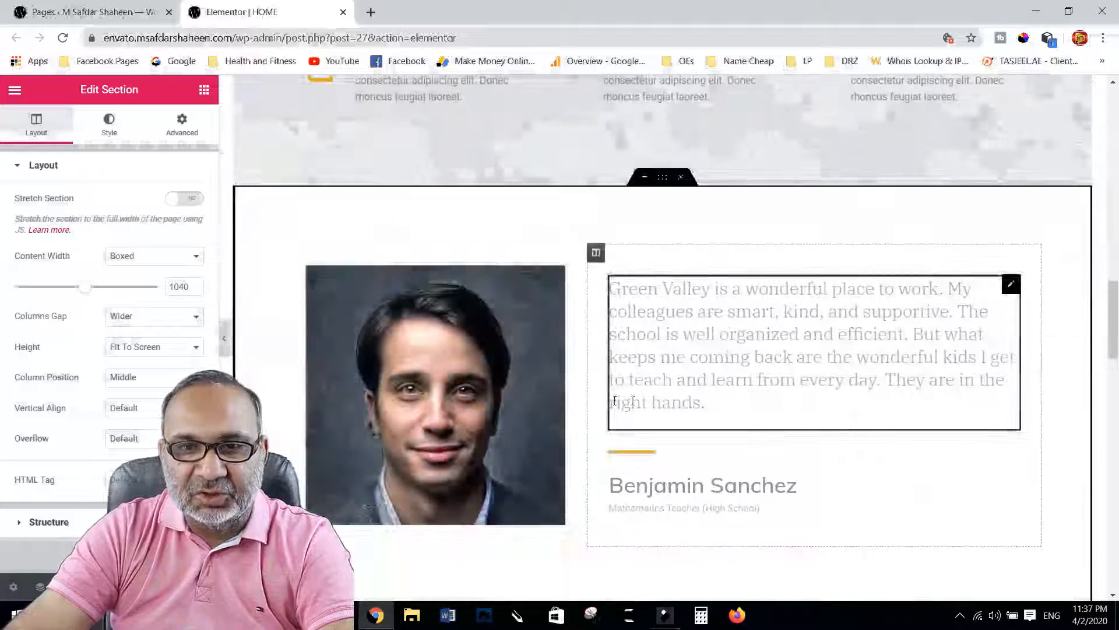
scroll(615, 401, "down", 6)
scroll(641, 420, "down", 5)
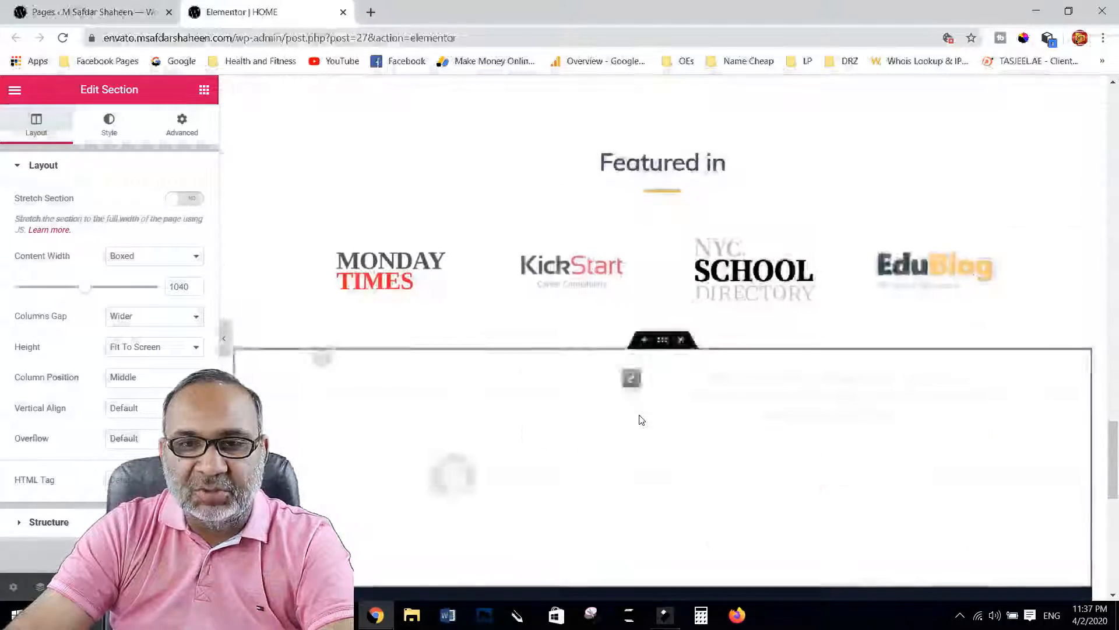
scroll(680, 449, "down", 3)
scroll(662, 421, "down", 10)
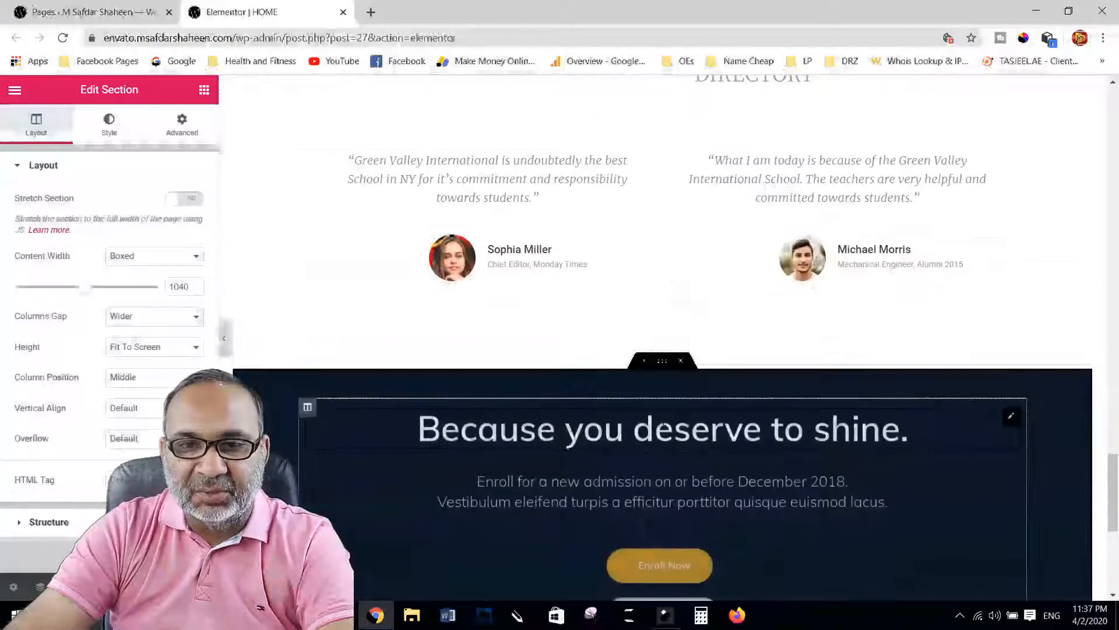
scroll(662, 420, "up", 15)
scroll(662, 421, "up", 15)
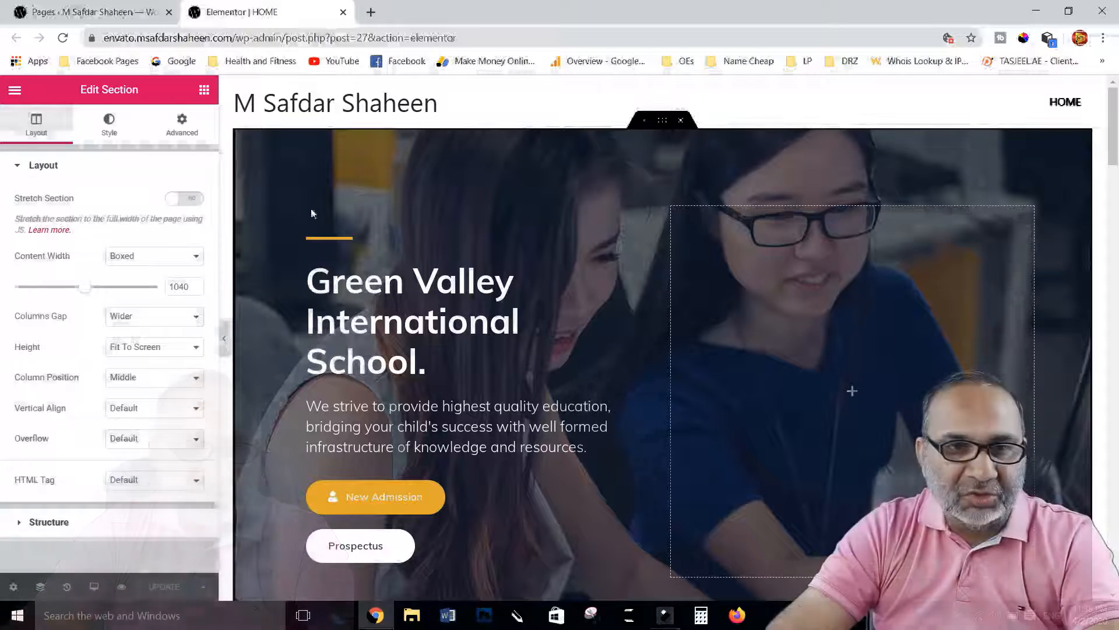
Turn on Stretch Section for the hero section and the "A place to learn and grow together" section
left_click(186, 199)
scroll(482, 242, "down", 8)
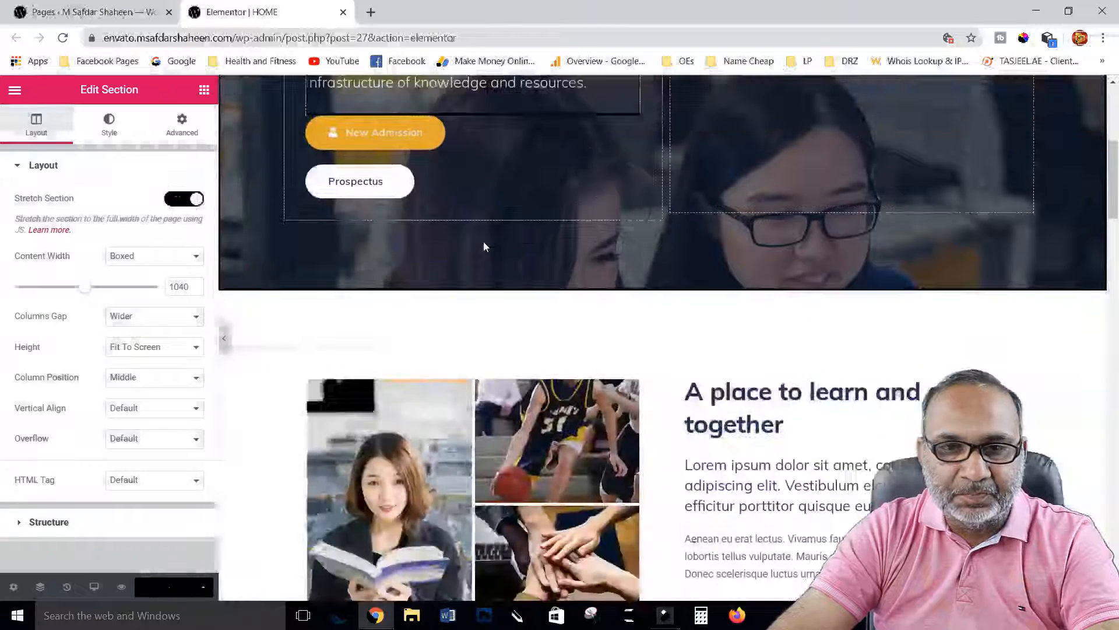
left_click(660, 143)
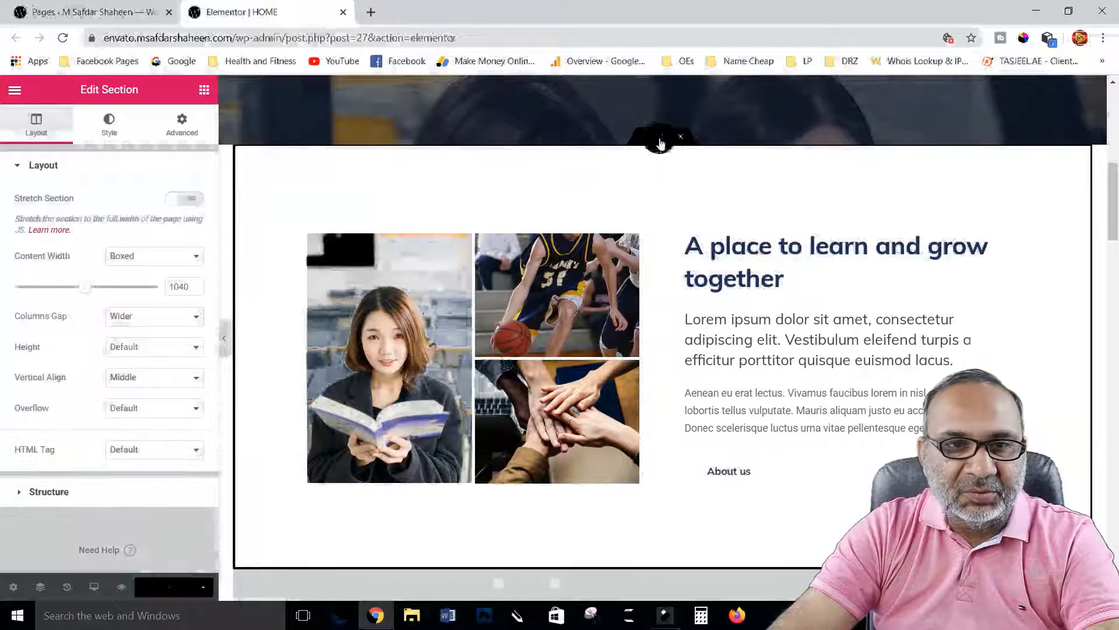
left_click(184, 199)
Turn on Stretch Section for the "Why Green Valley" heading section and the mathematics teacher's quote section
scroll(517, 291, "down", 7)
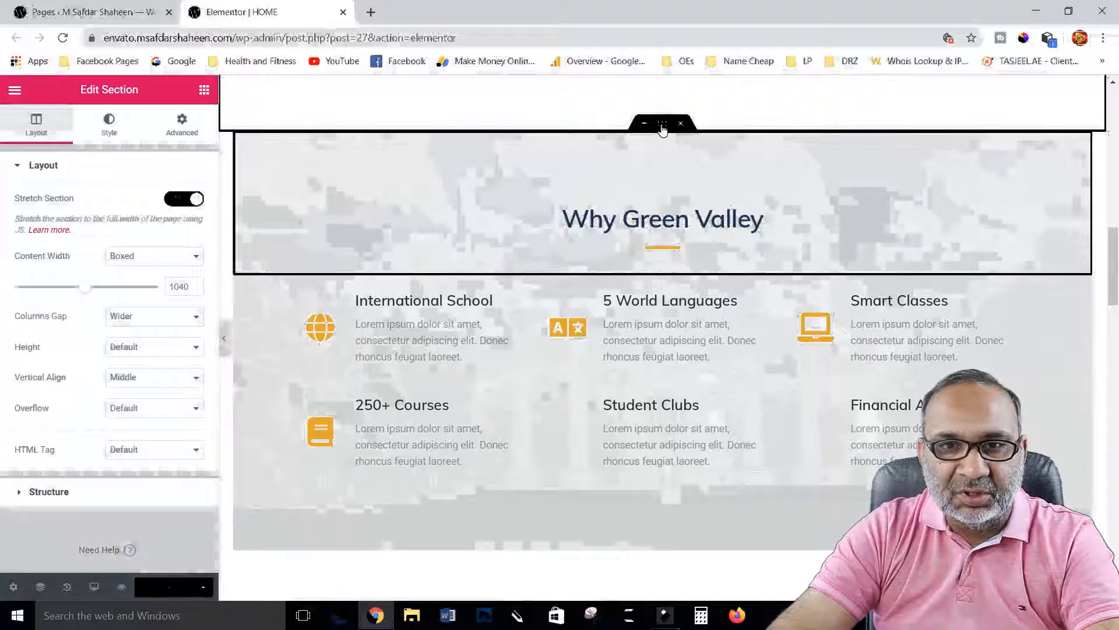
left_click(663, 129)
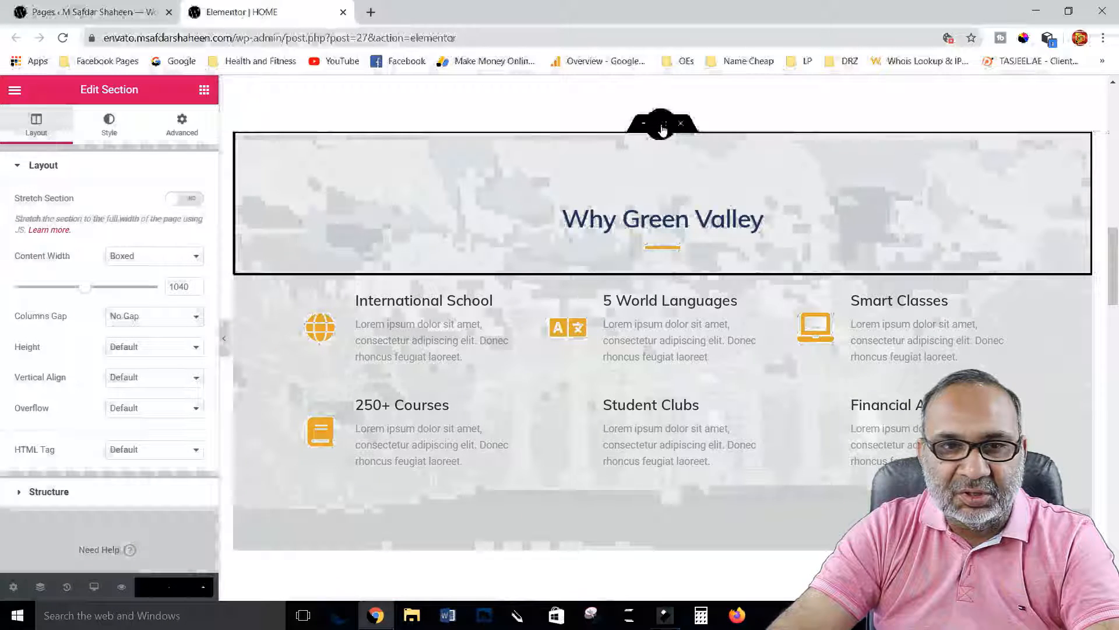
left_click(188, 200)
scroll(476, 228, "down", 10)
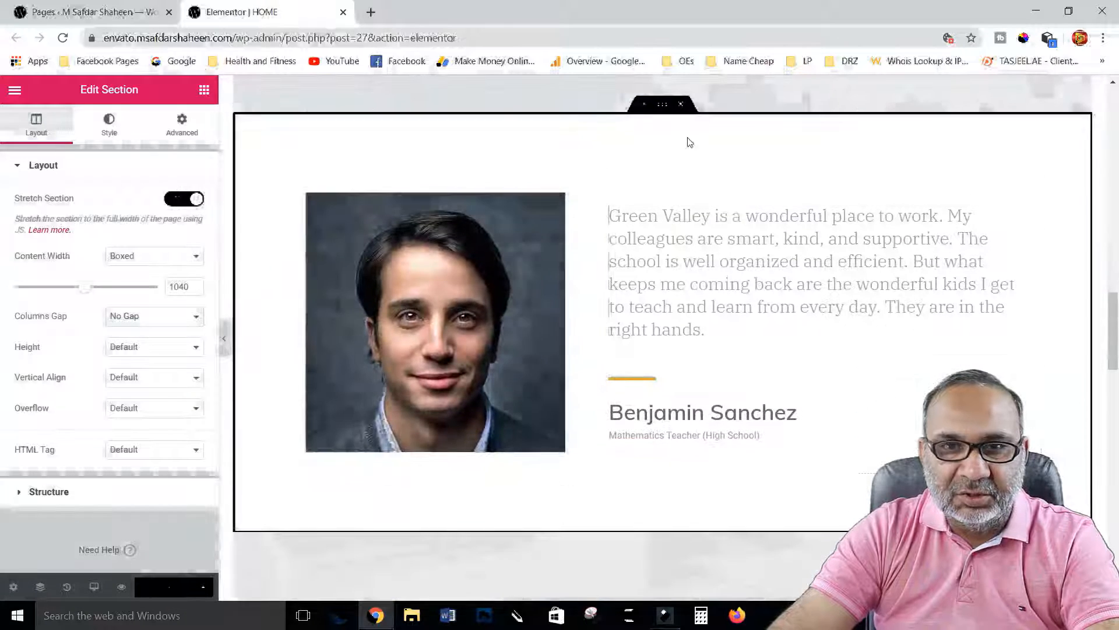
left_click(665, 109)
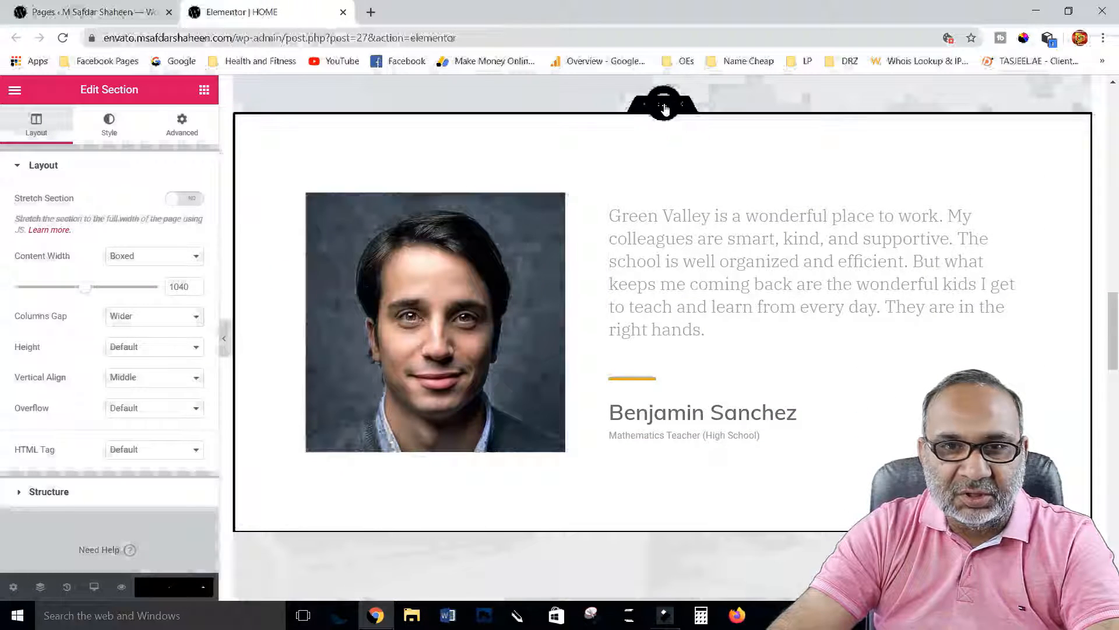
left_click(187, 199)
Turn on Stretch Section for the "At a Glance" section and the "Featured in" heading section
scroll(674, 312, "down", 5)
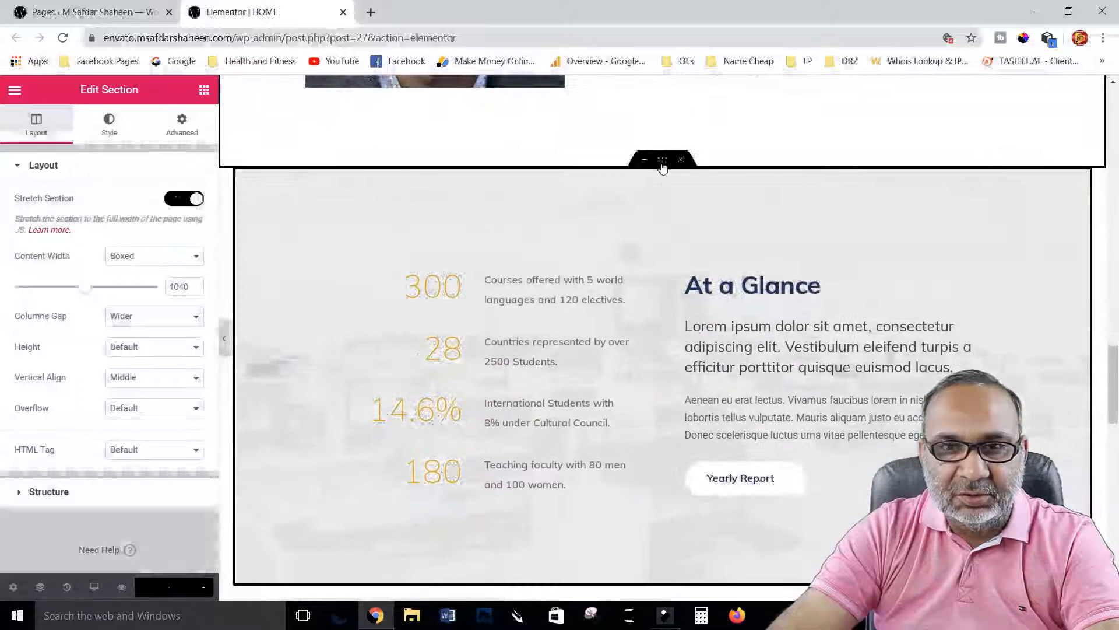
left_click(663, 160)
left_click(185, 198)
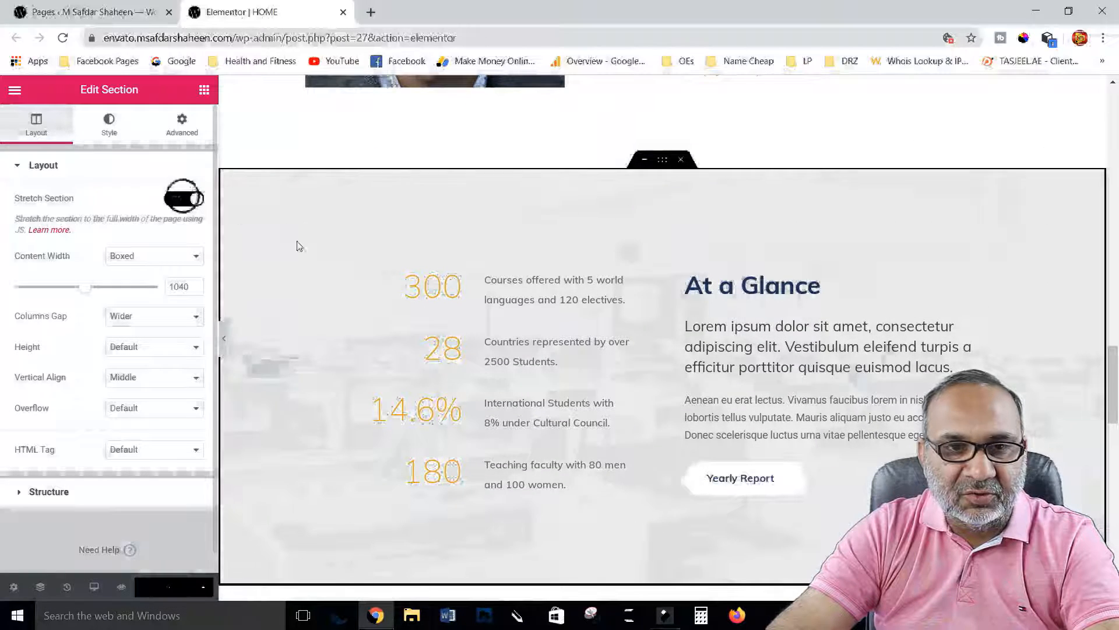
scroll(617, 329, "down", 5)
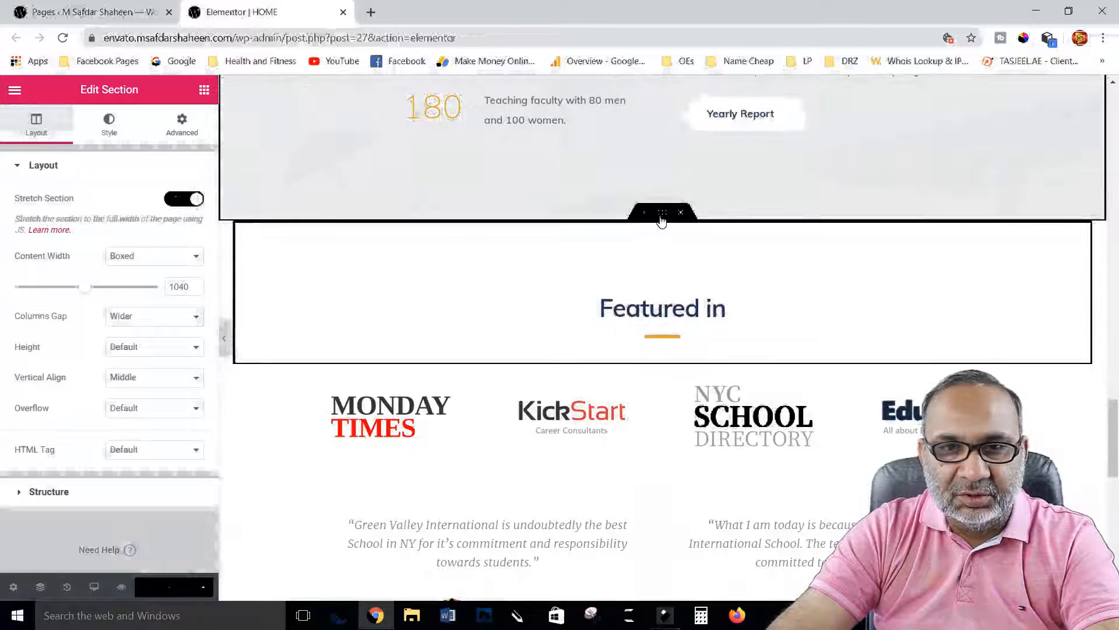
left_click(663, 215)
left_click(184, 198)
Turn on Stretch Section for the "Because you deserve to shine." enrolment banner section
scroll(608, 349, "down", 3)
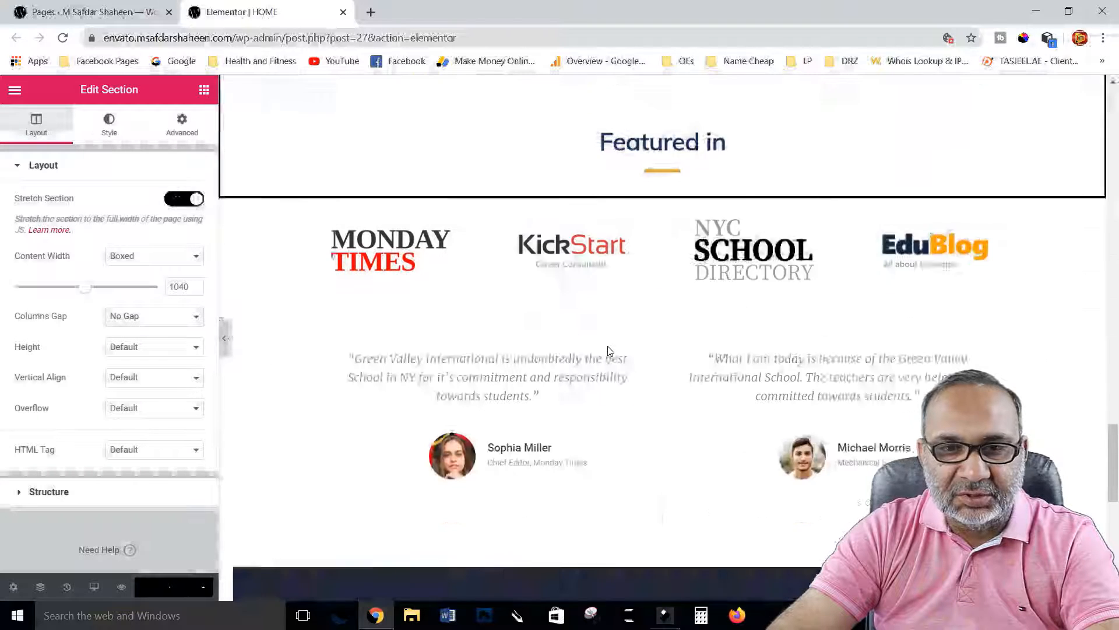
scroll(608, 350, "down", 5)
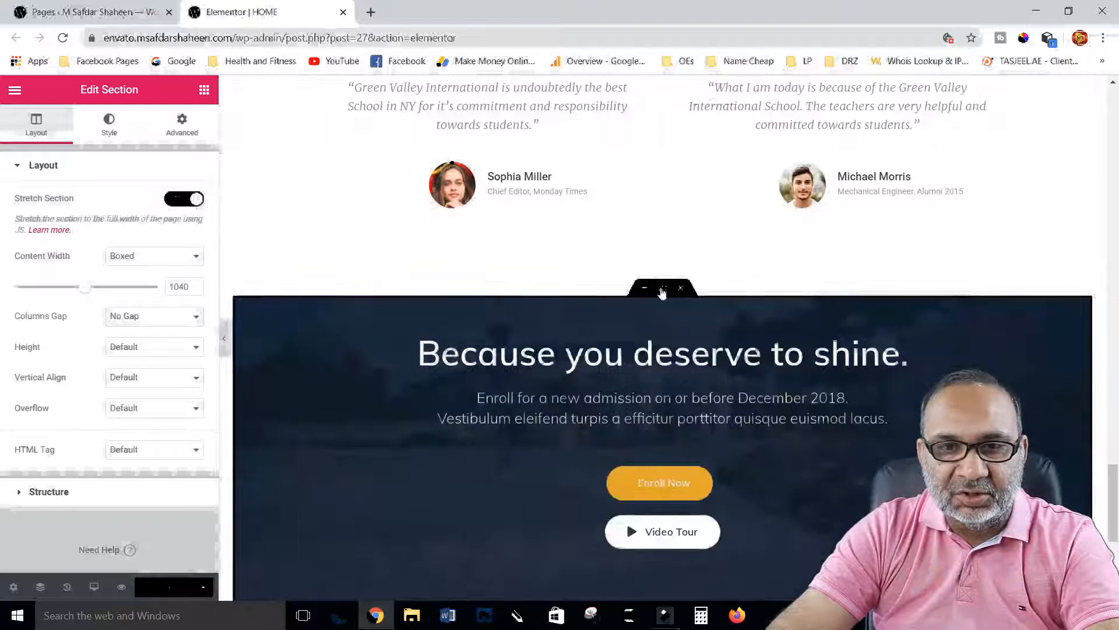
left_click(662, 289)
left_click(187, 199)
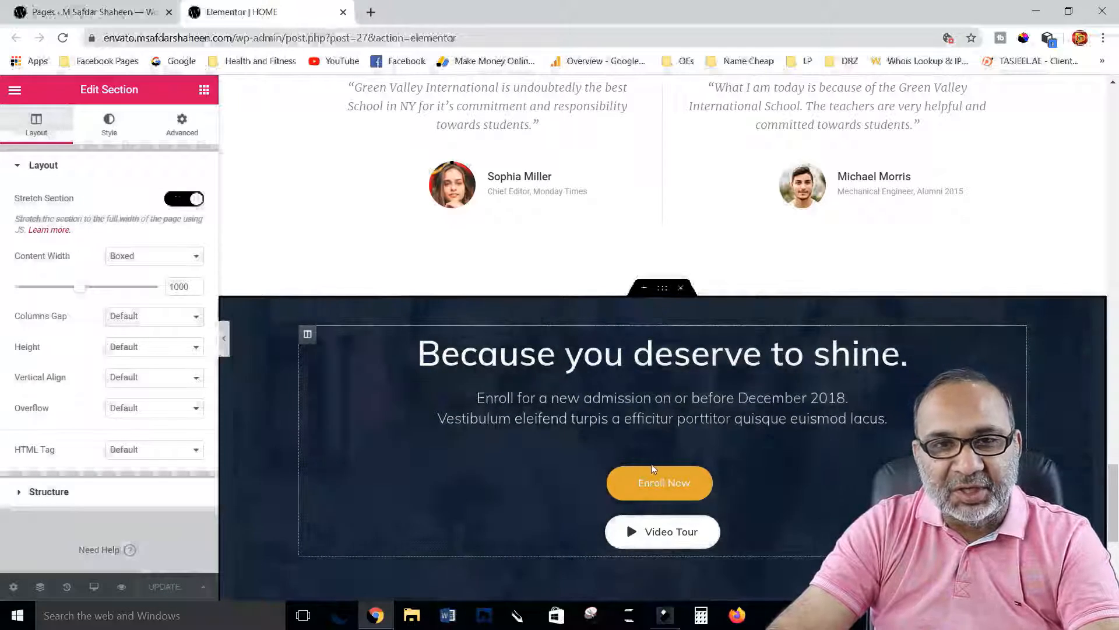
Open the first testimonial text below the "Featured in" logos for editing and look over the sections beneath it
scroll(653, 469, "up", 5)
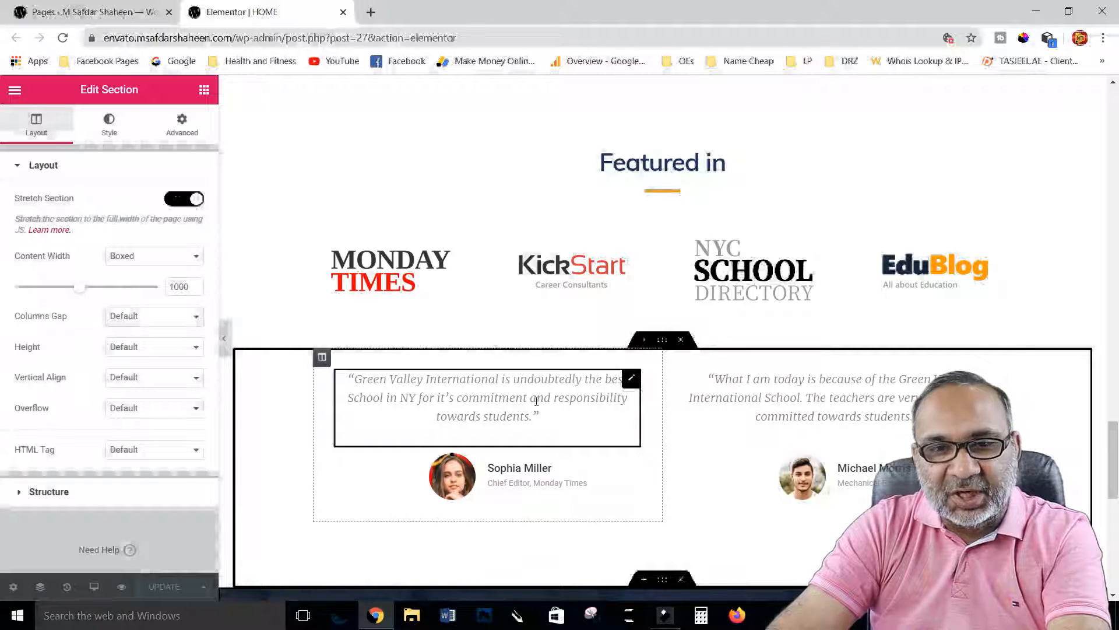
left_click_drag(482, 411, 349, 380)
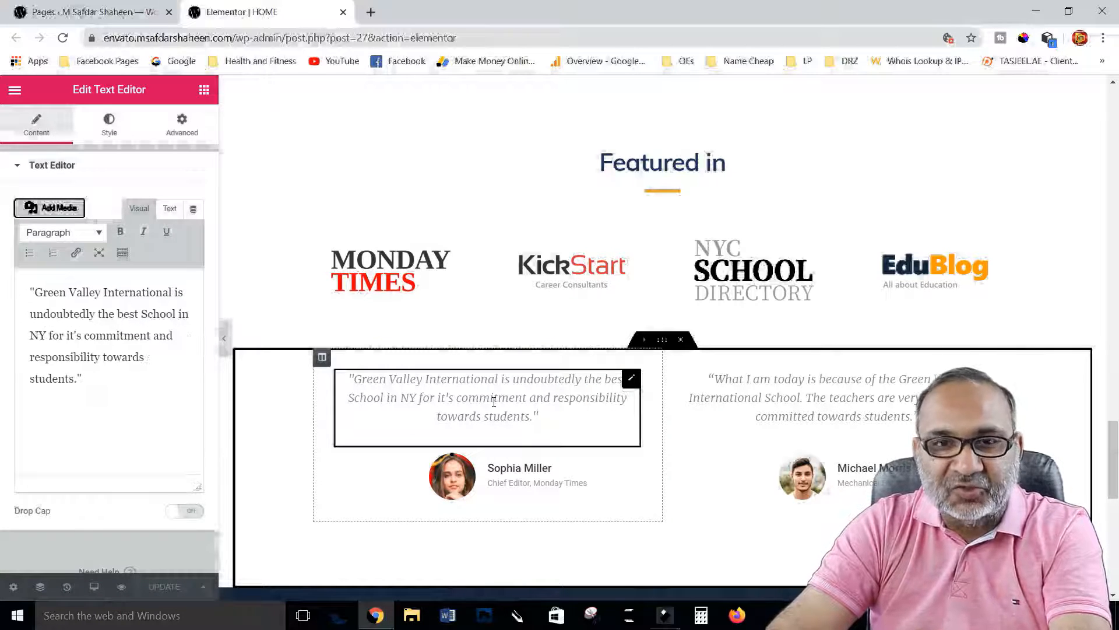
scroll(494, 401, "down", 12)
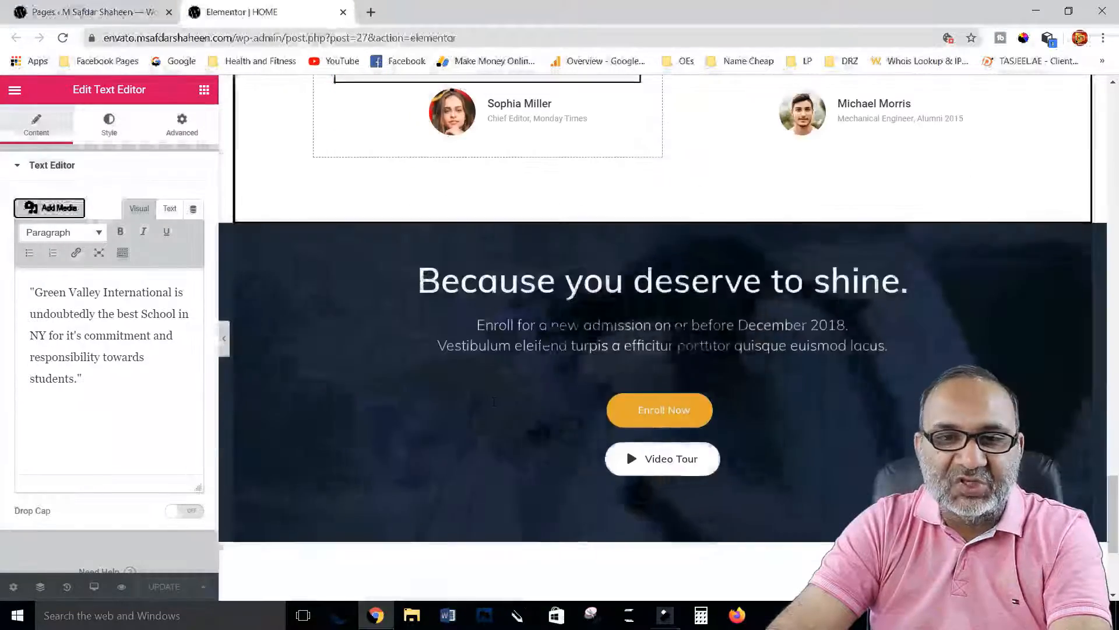
Preview the HOME page and examine the width of its sections from the hero down to "Why Green Valley"
scroll(493, 402, "up", 10)
scroll(494, 406, "up", 15)
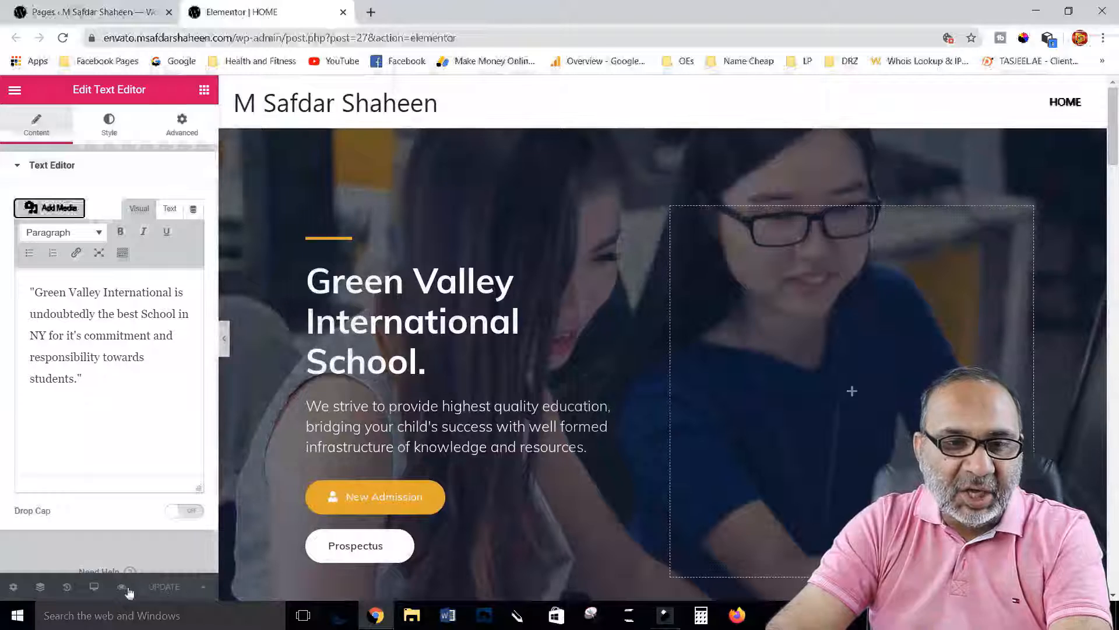
left_click(121, 587)
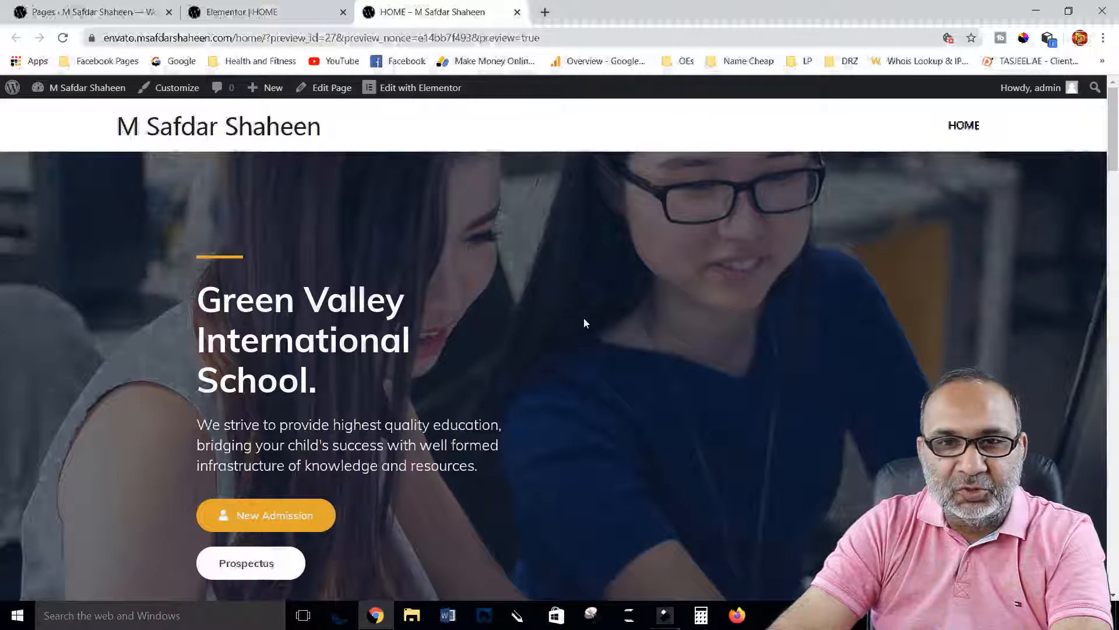
scroll(586, 322, "down", 6)
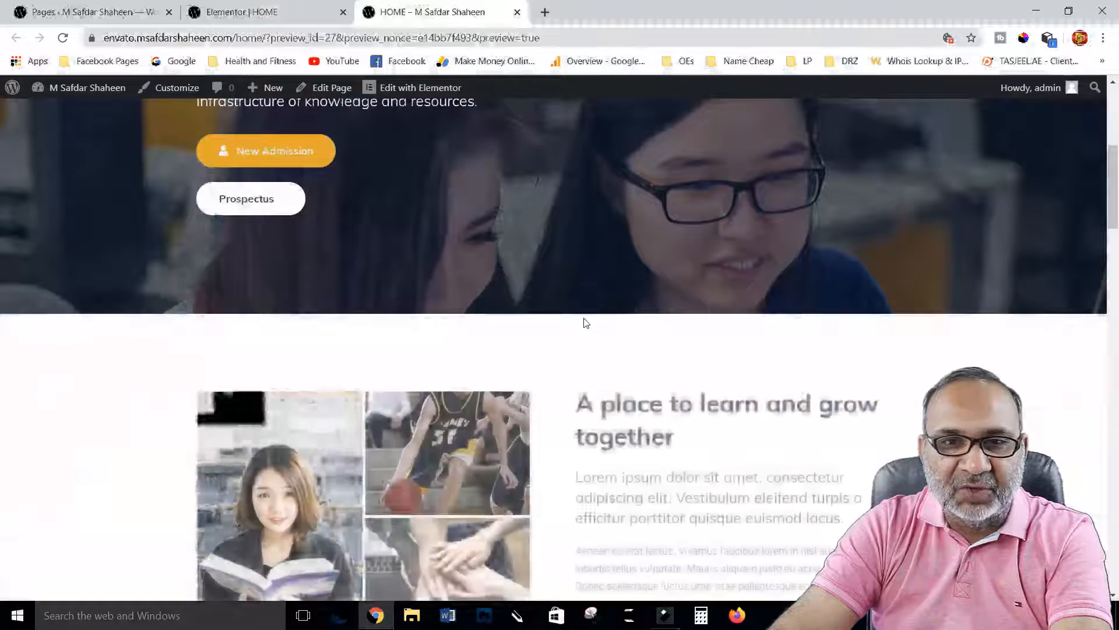
scroll(585, 322, "up", 6)
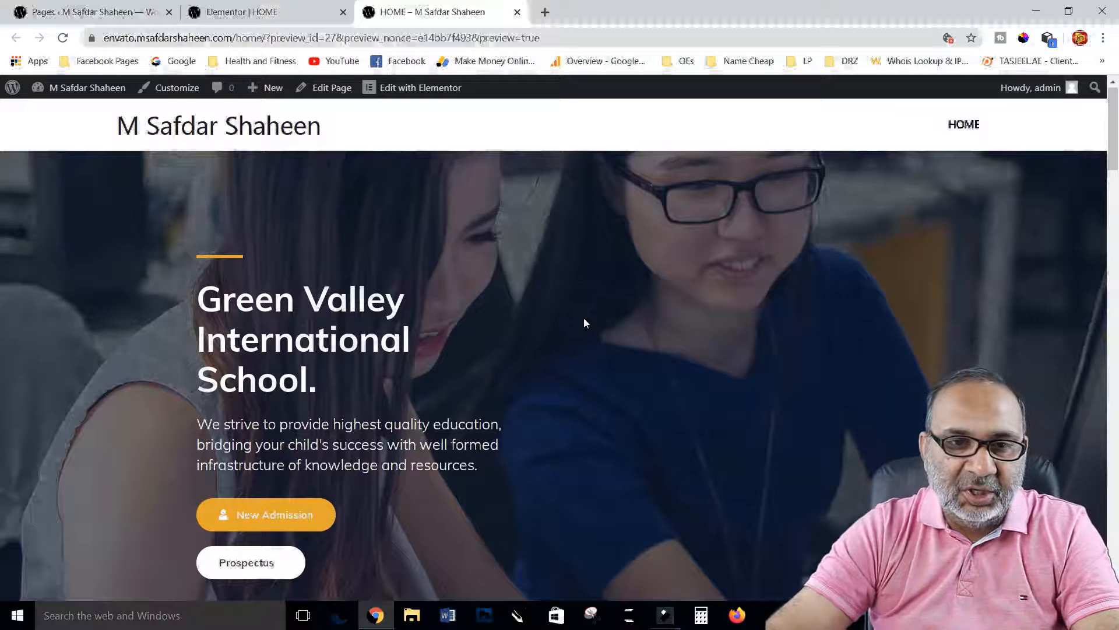
scroll(585, 320, "down", 6)
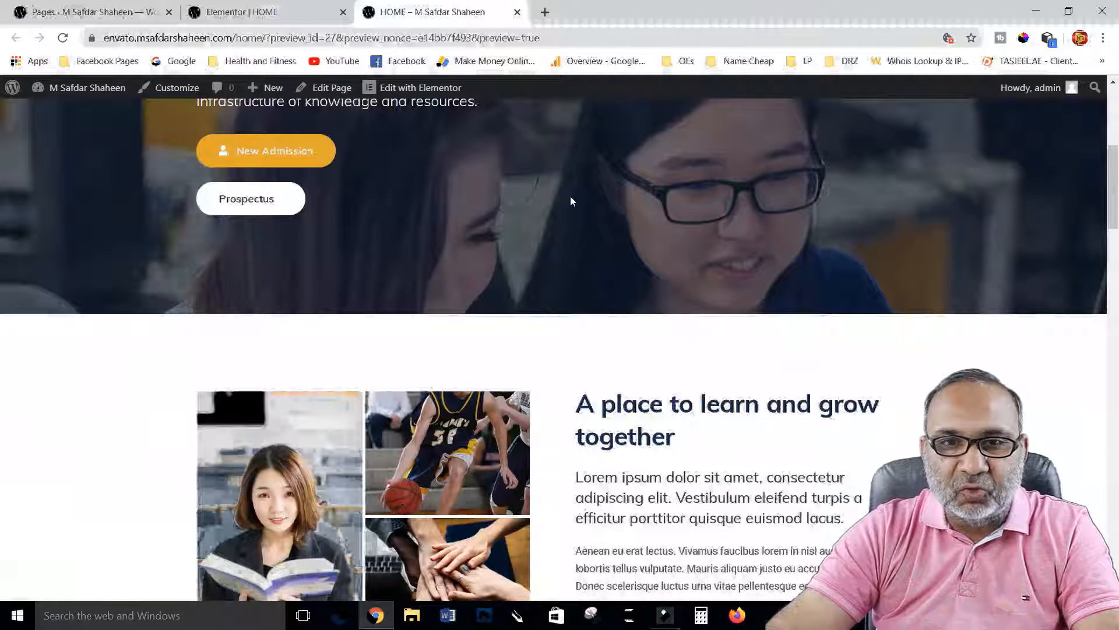
scroll(580, 285, "down", 4)
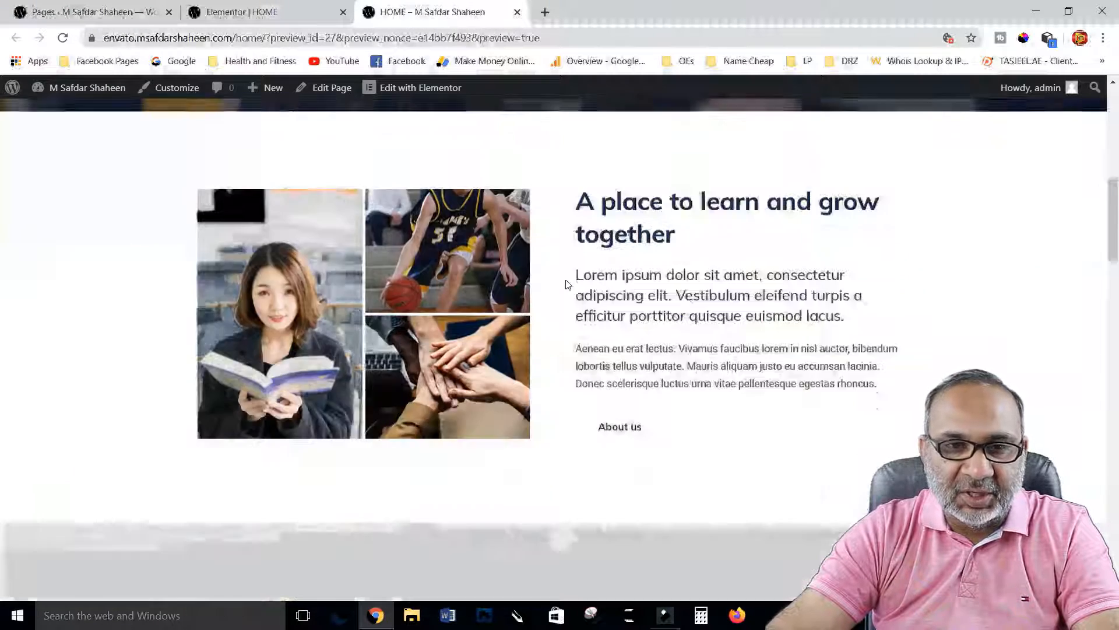
scroll(668, 233, "down", 4)
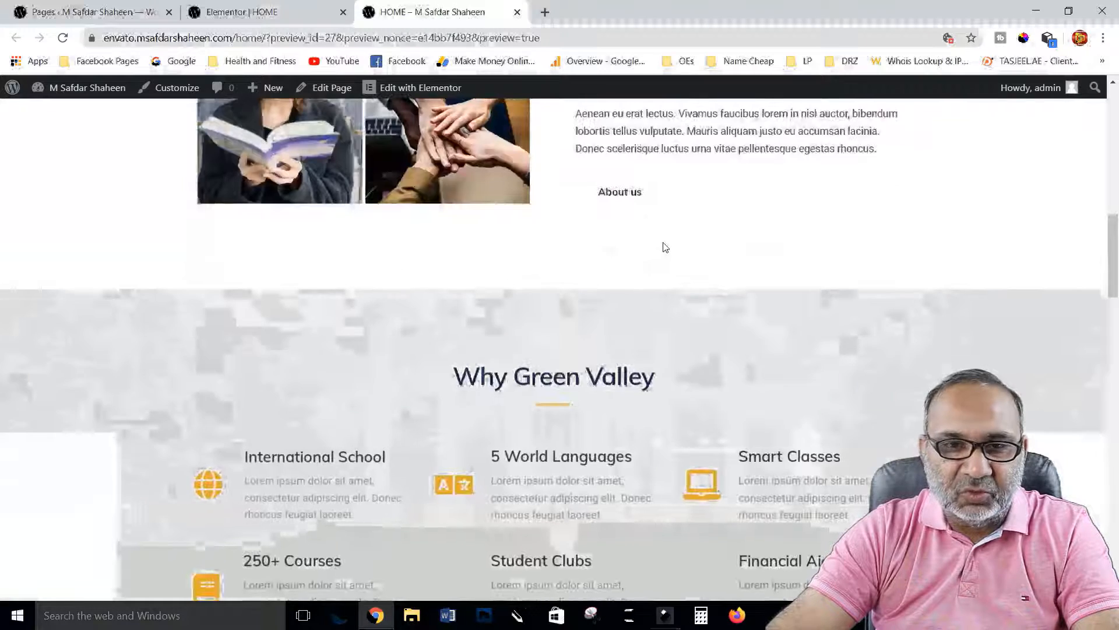
scroll(383, 263, "down", 1)
scroll(383, 263, "down", 3)
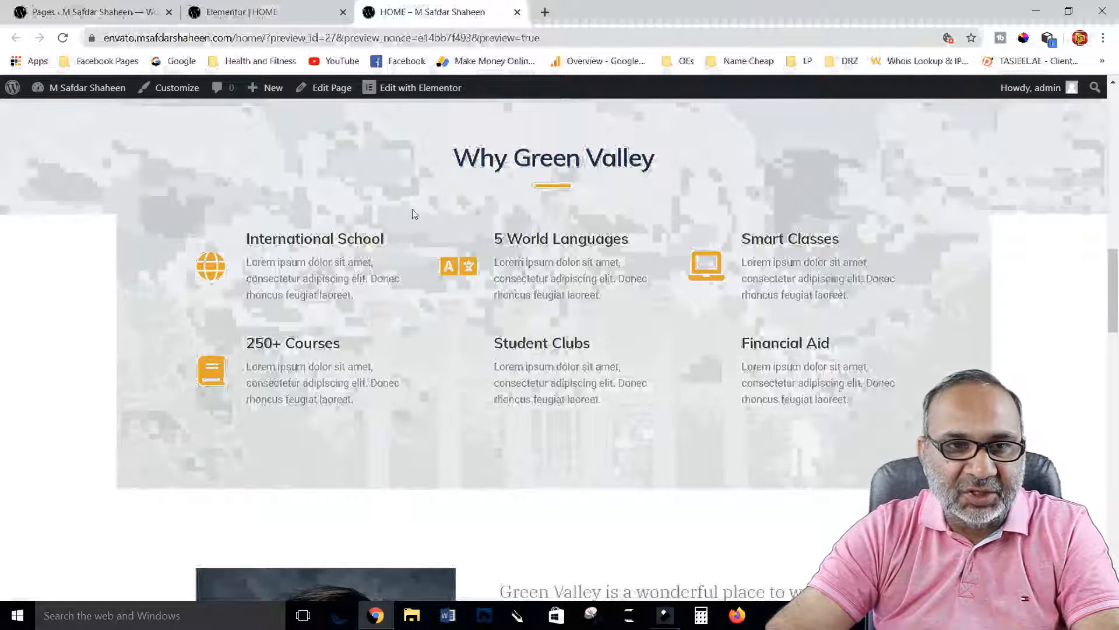
Return to the Elementor editor and open the Student Clubs and Financial Aid icon boxes under "Why Green Valley" to restore their icons
left_click(271, 18)
scroll(702, 348, "down", 10)
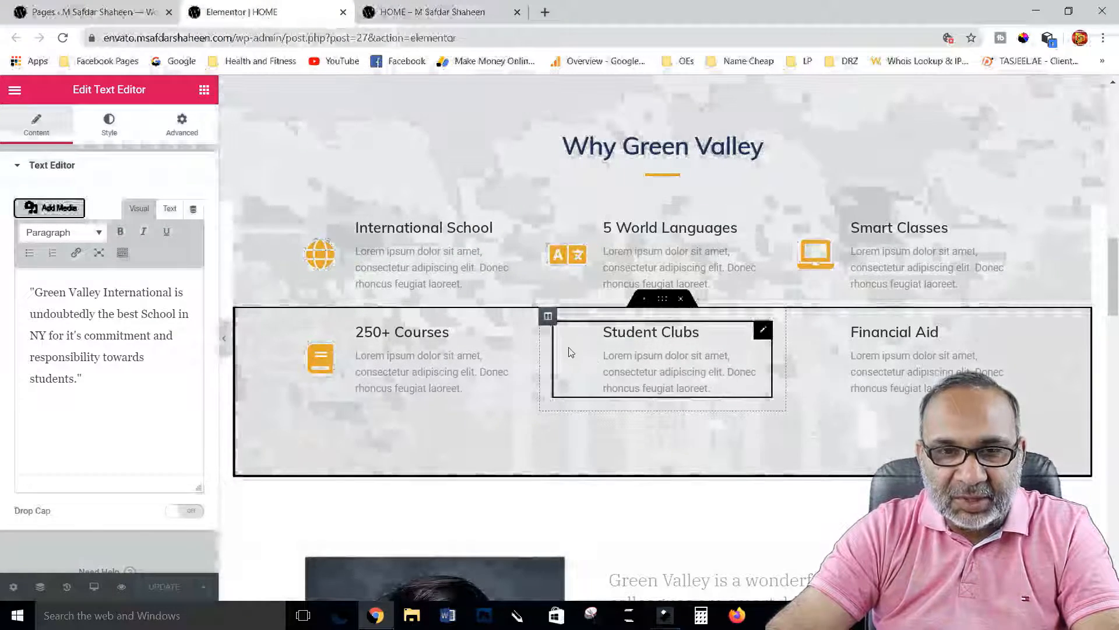
left_click(570, 352)
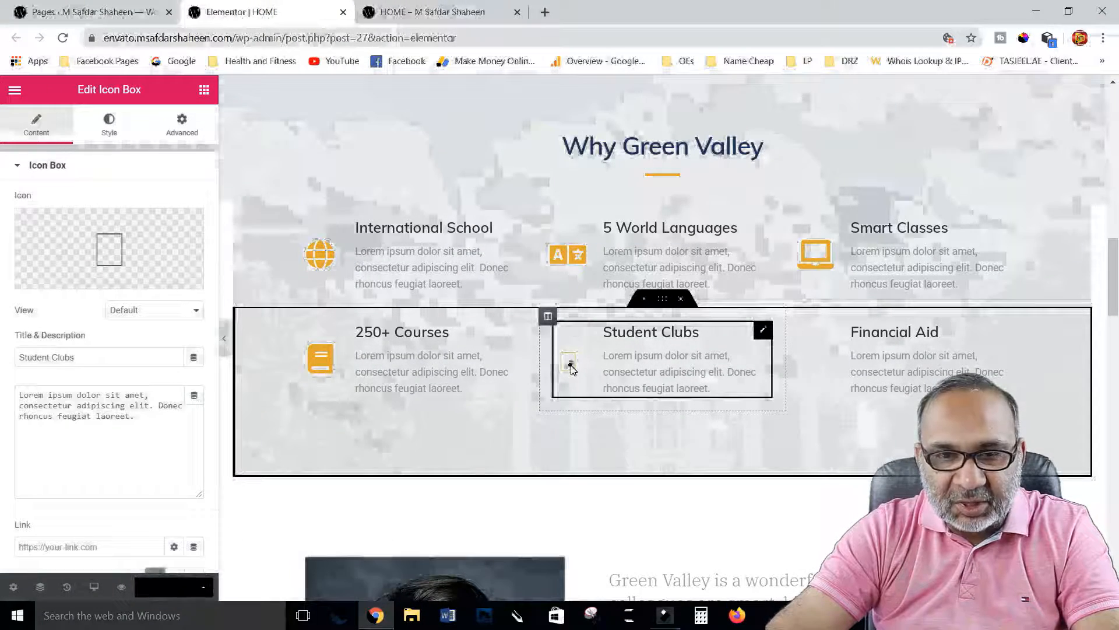
left_click(814, 364)
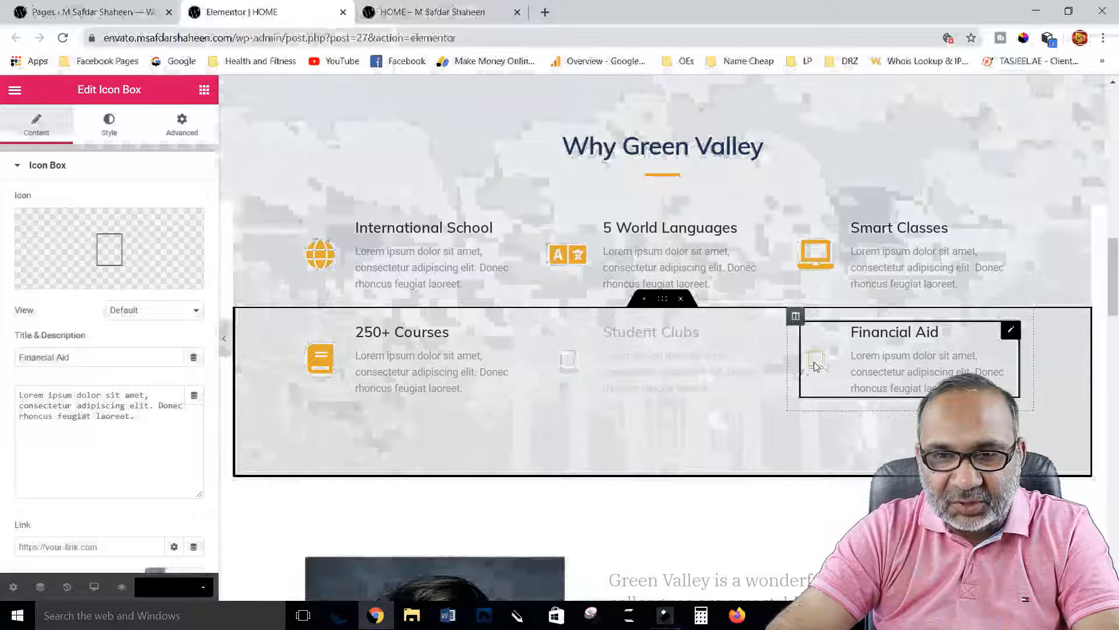
left_click(568, 359)
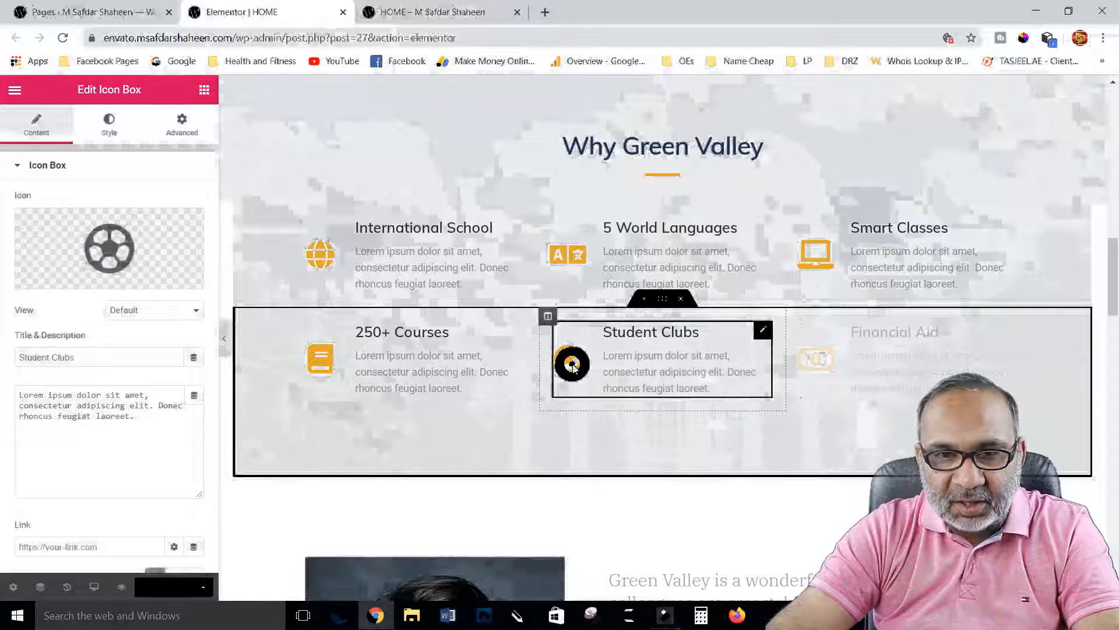
left_click(814, 358)
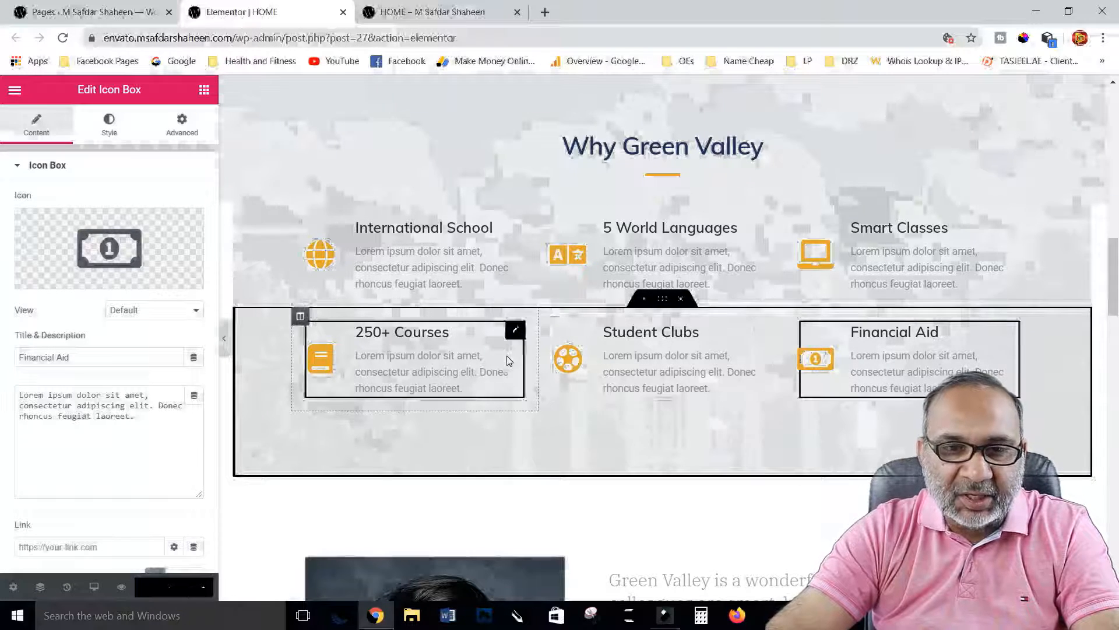
Look over the HOME sections from the teacher testimonial to the end of the page and go back to the page preview
scroll(507, 359, "down", 10)
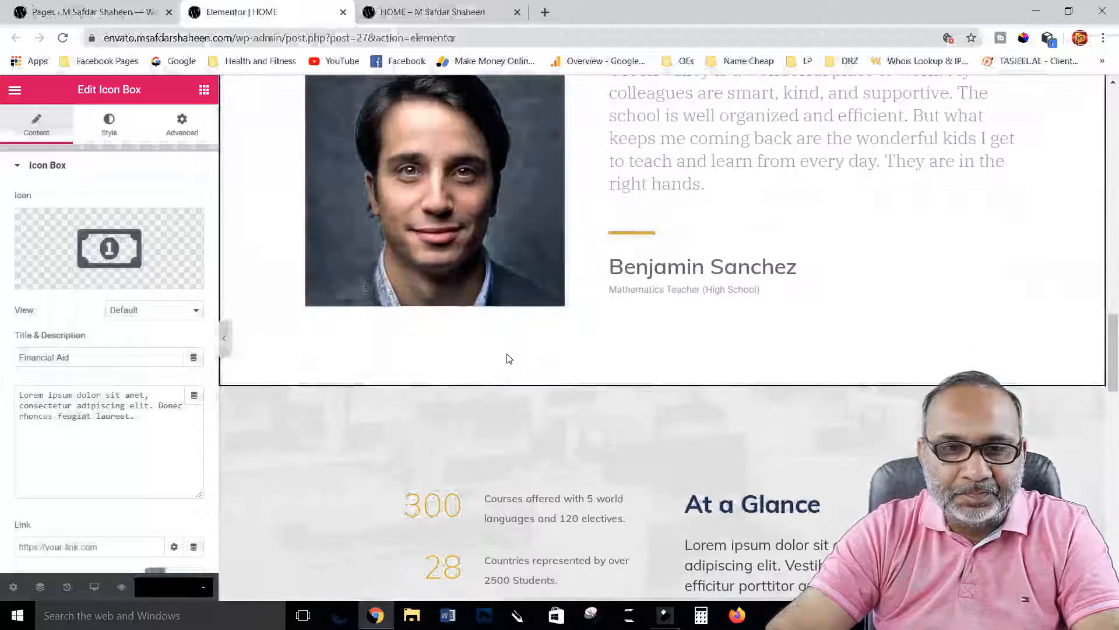
scroll(507, 359, "down", 9)
scroll(506, 359, "down", 11)
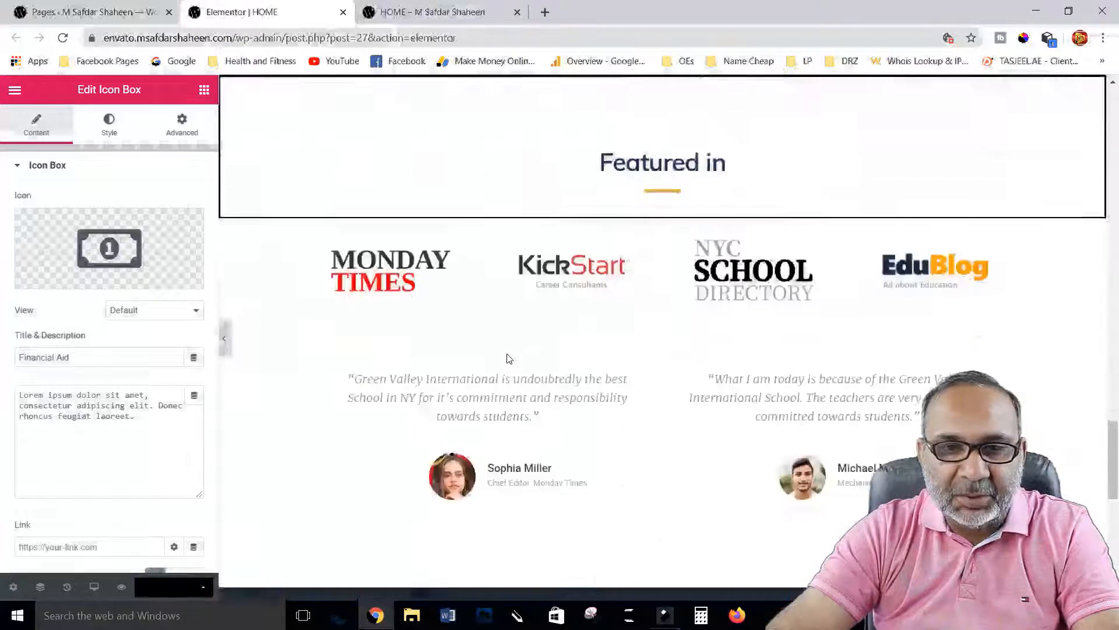
scroll(507, 358, "down", 3)
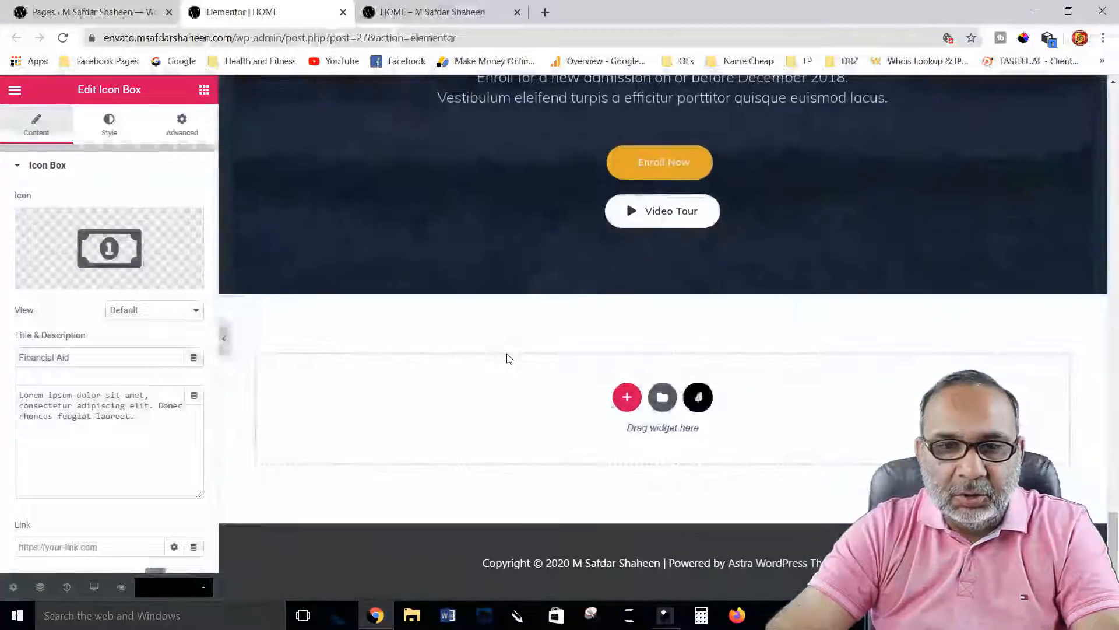
scroll(507, 358, "up", 20)
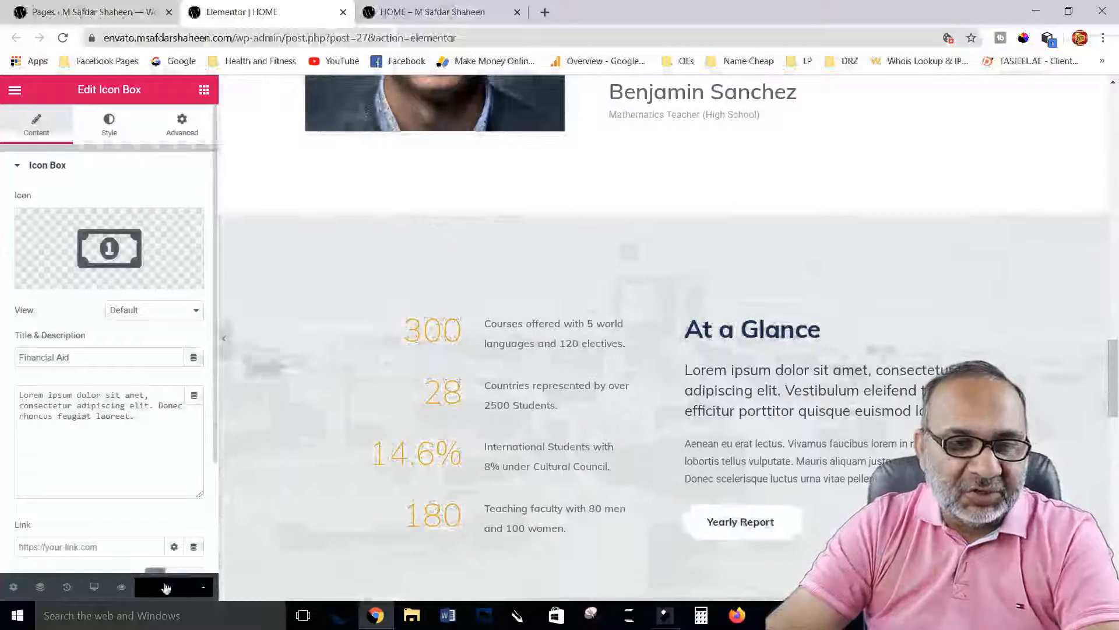
left_click(421, 13)
Filter the Envato Elements template kits by Education & Non-Profit and open the free School kit
left_click(149, 14)
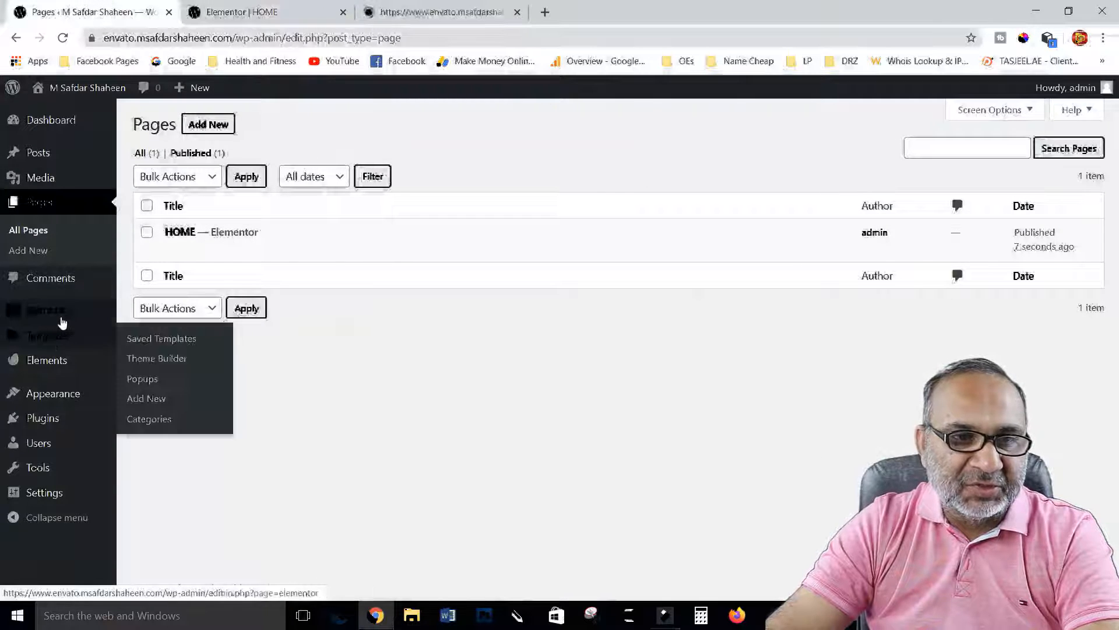
left_click(48, 365)
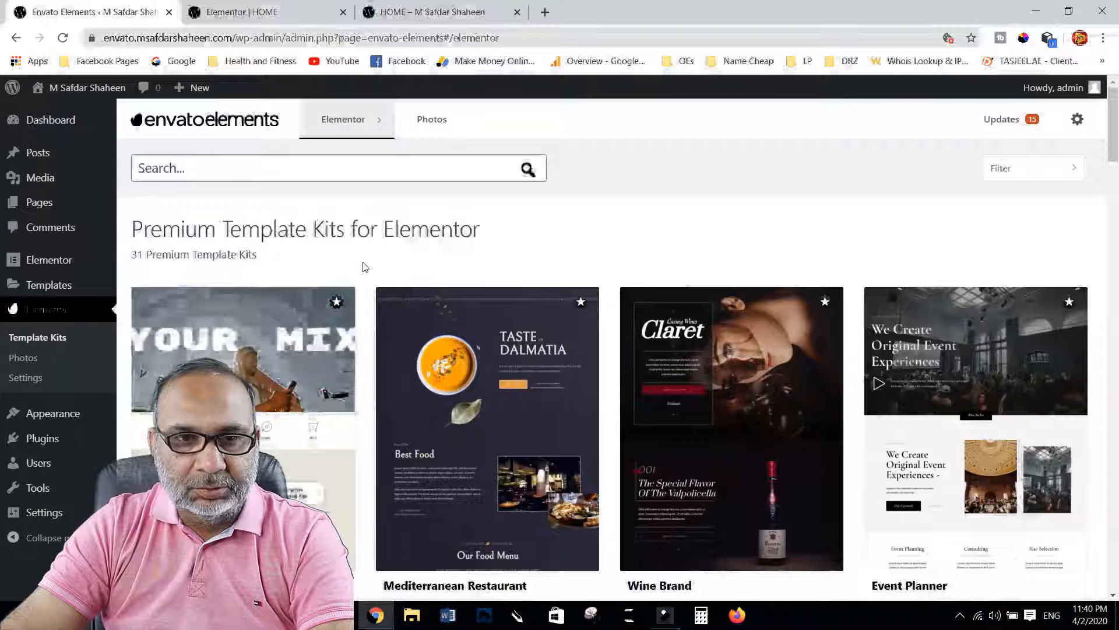
left_click(207, 165)
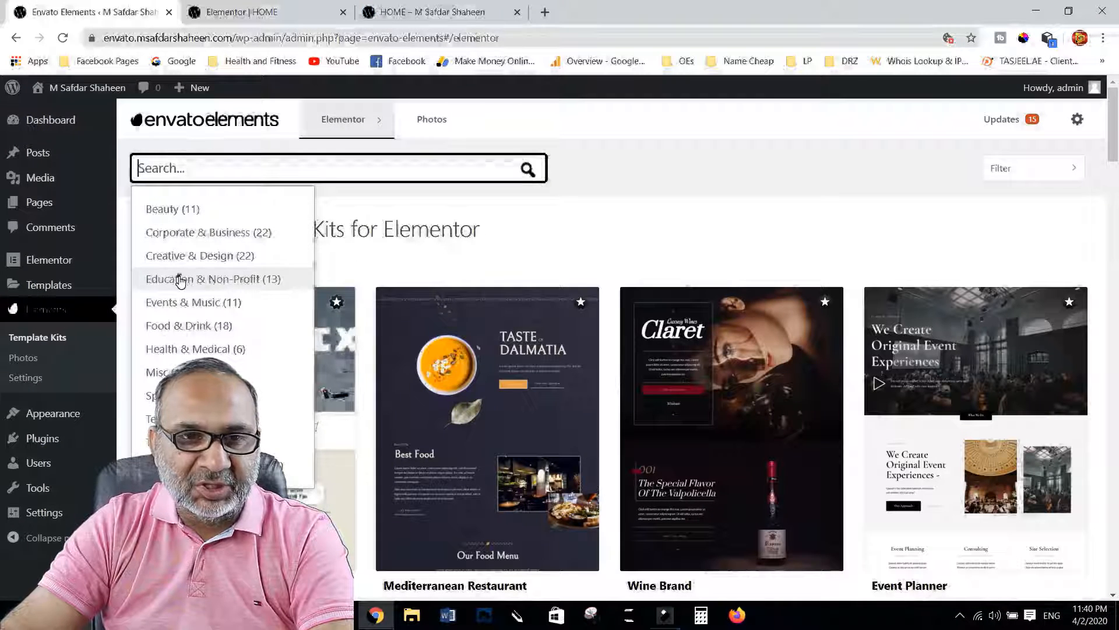
left_click(233, 278)
scroll(510, 281, "down", 10)
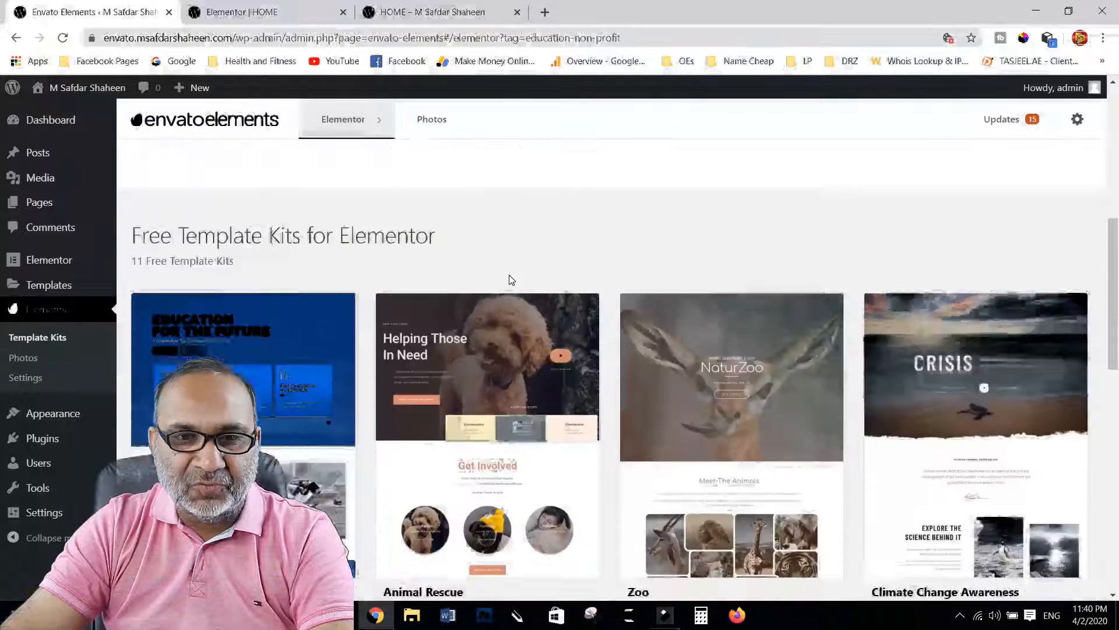
scroll(513, 284, "down", 10)
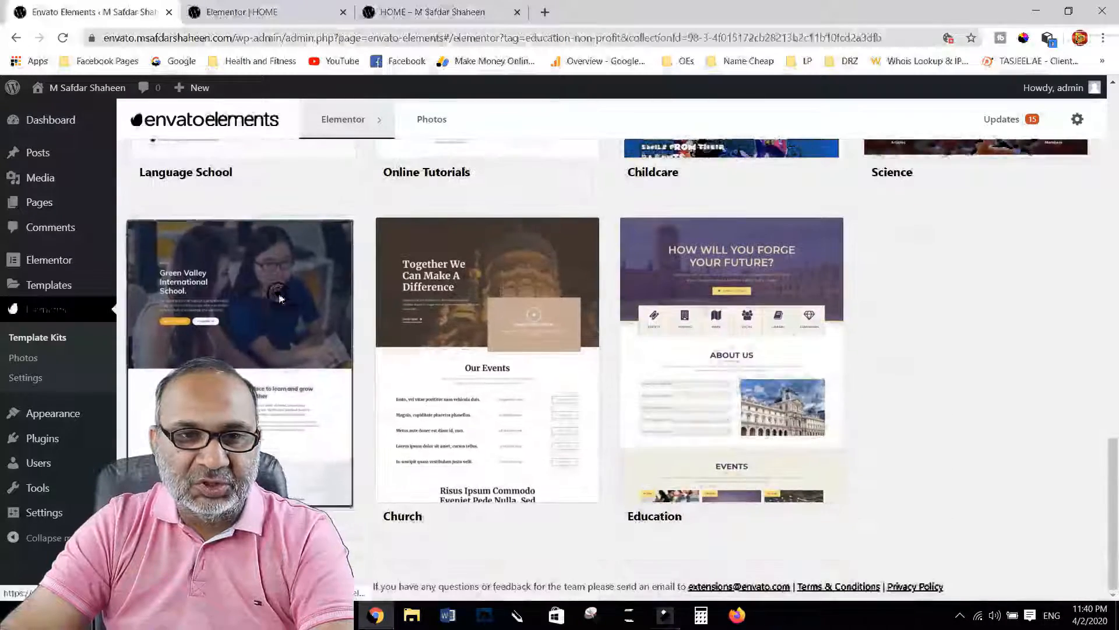
left_click(279, 296)
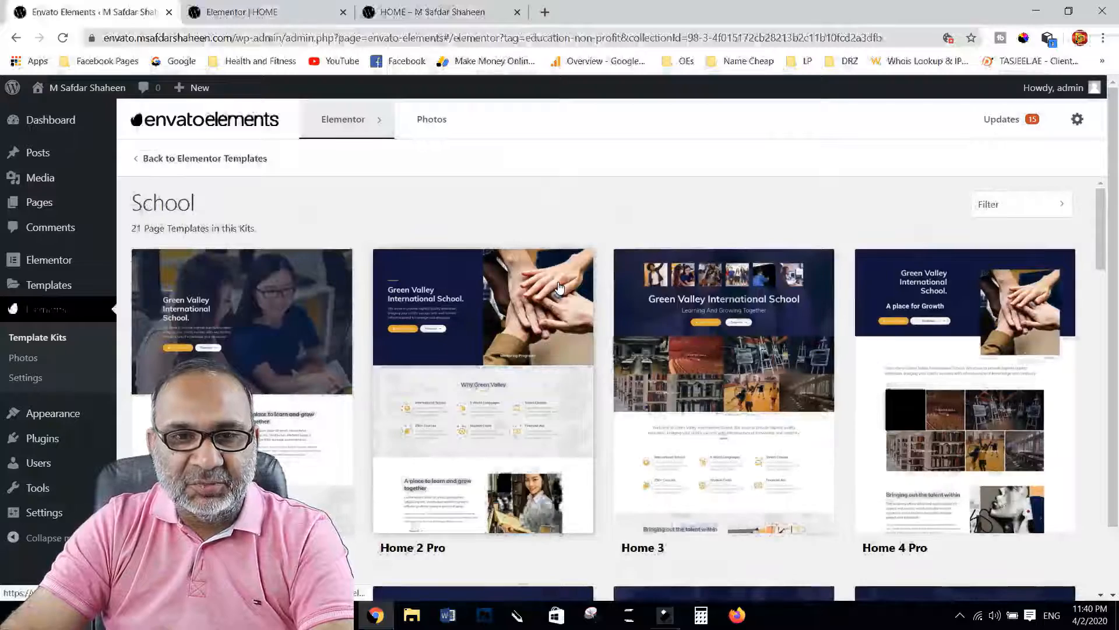
Look over the School kit's home templates, check the Home 4 Pro template's plugin requirements and return to the kit
scroll(558, 287, "down", 3)
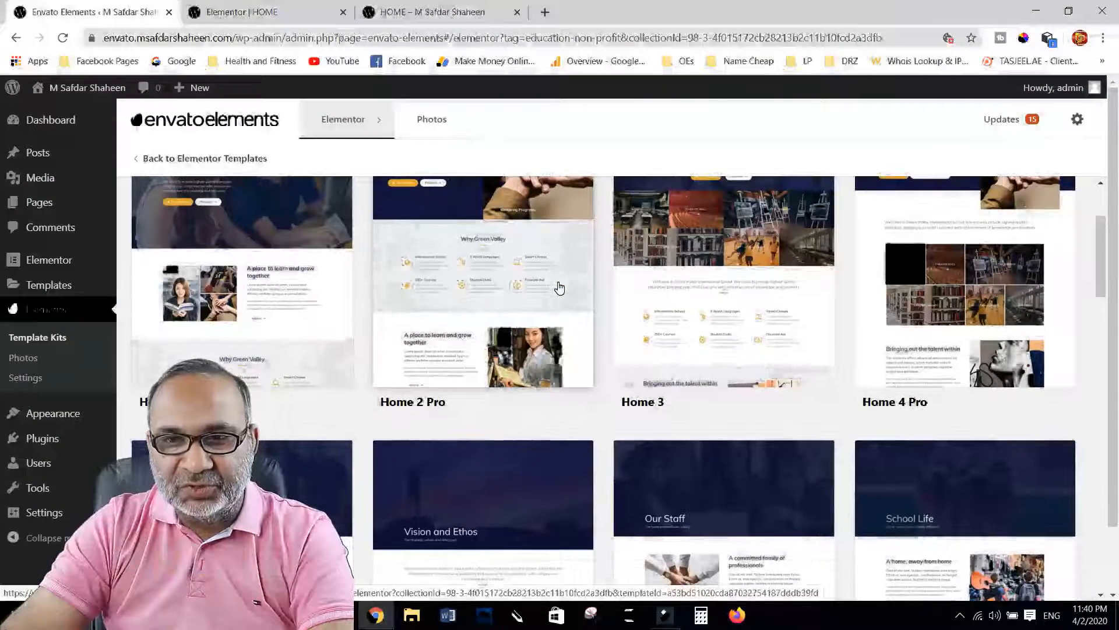
scroll(558, 287, "up", 3)
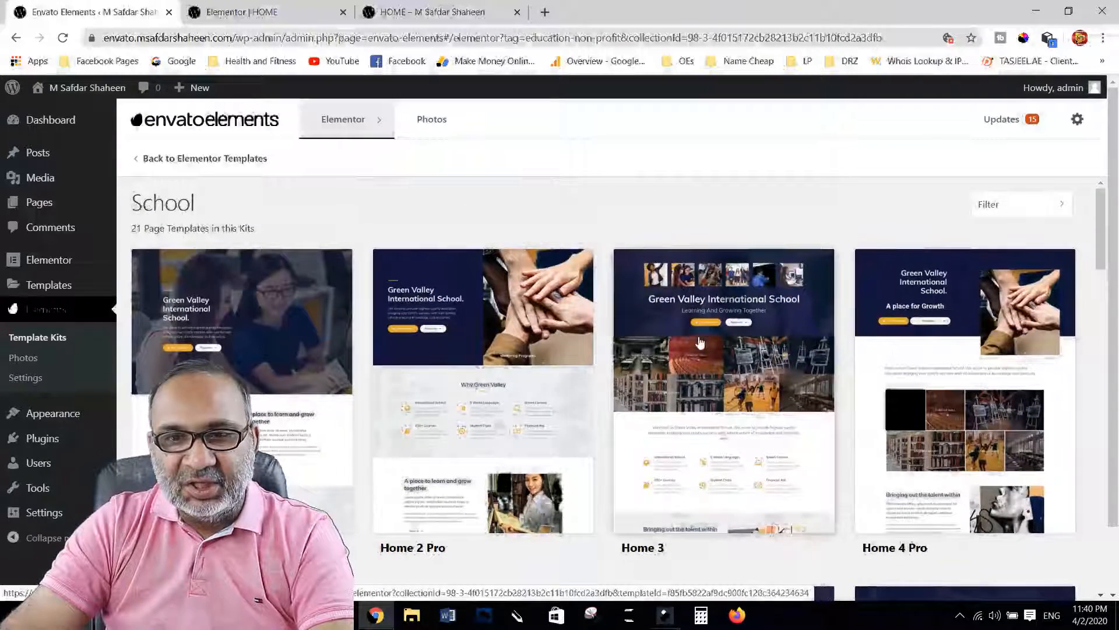
scroll(939, 369, "down", 3)
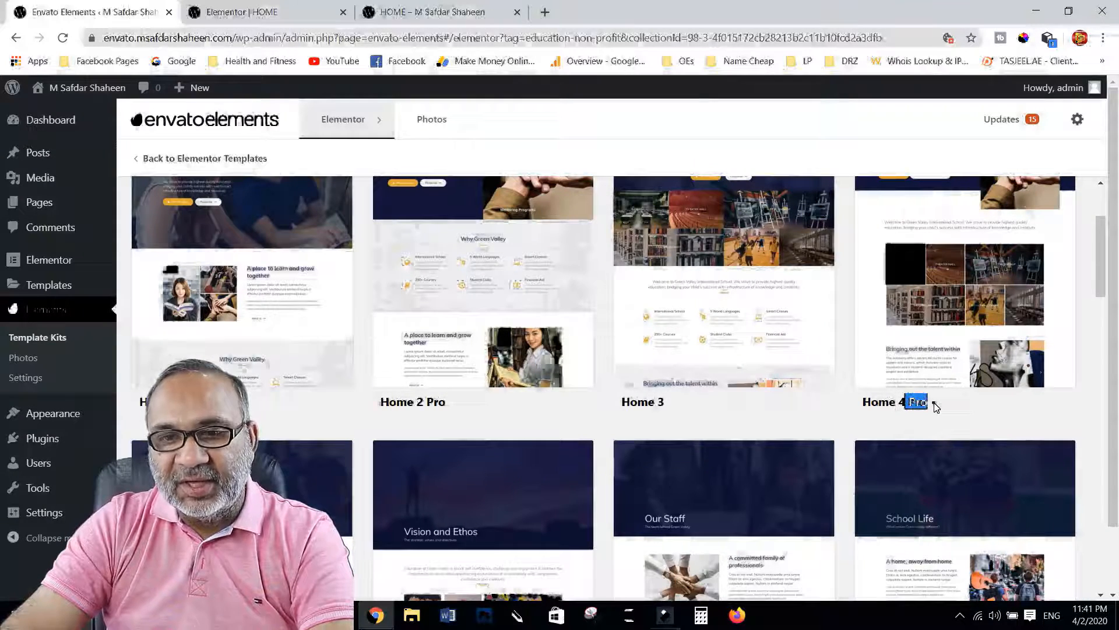
left_click(926, 276)
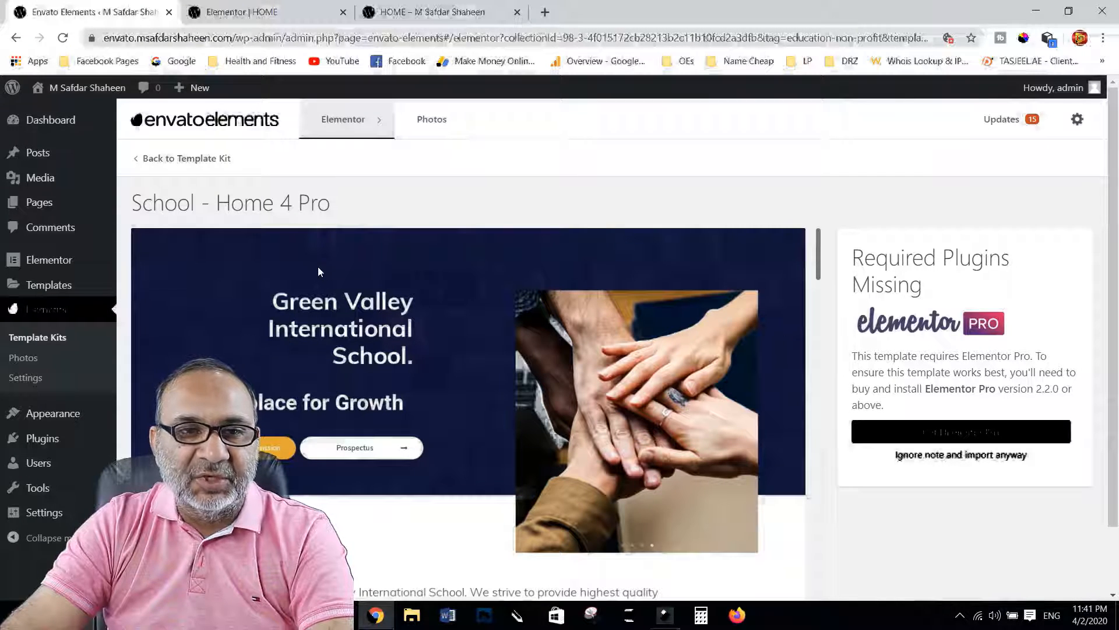
left_click(196, 161)
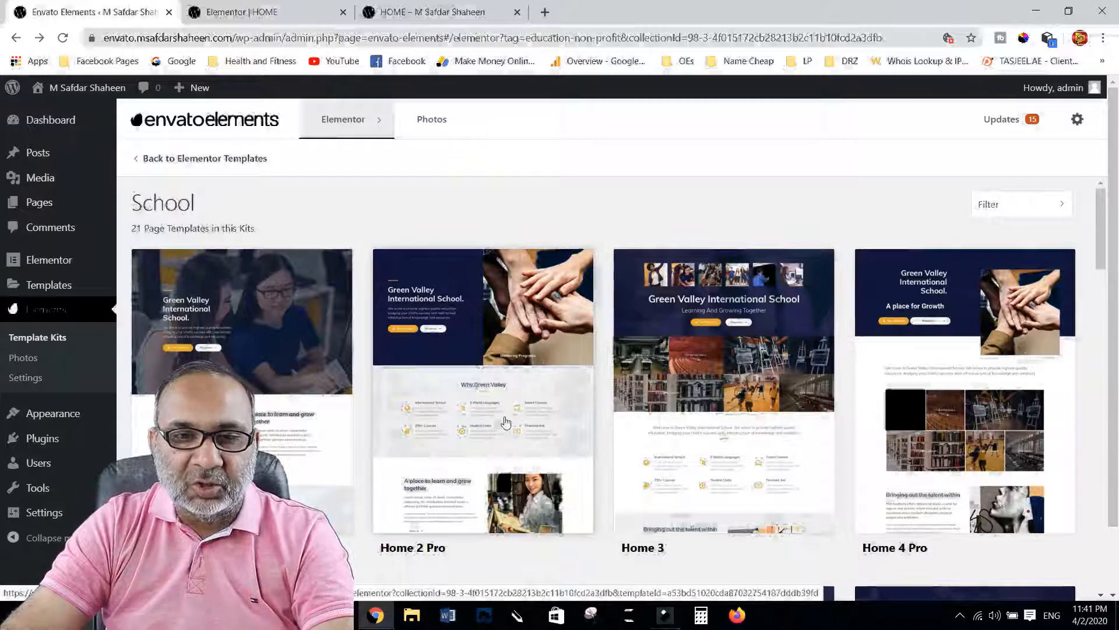
Import the School kit's About template into the Elementor saved templates library
scroll(505, 422, "down", 5)
scroll(505, 422, "down", 3)
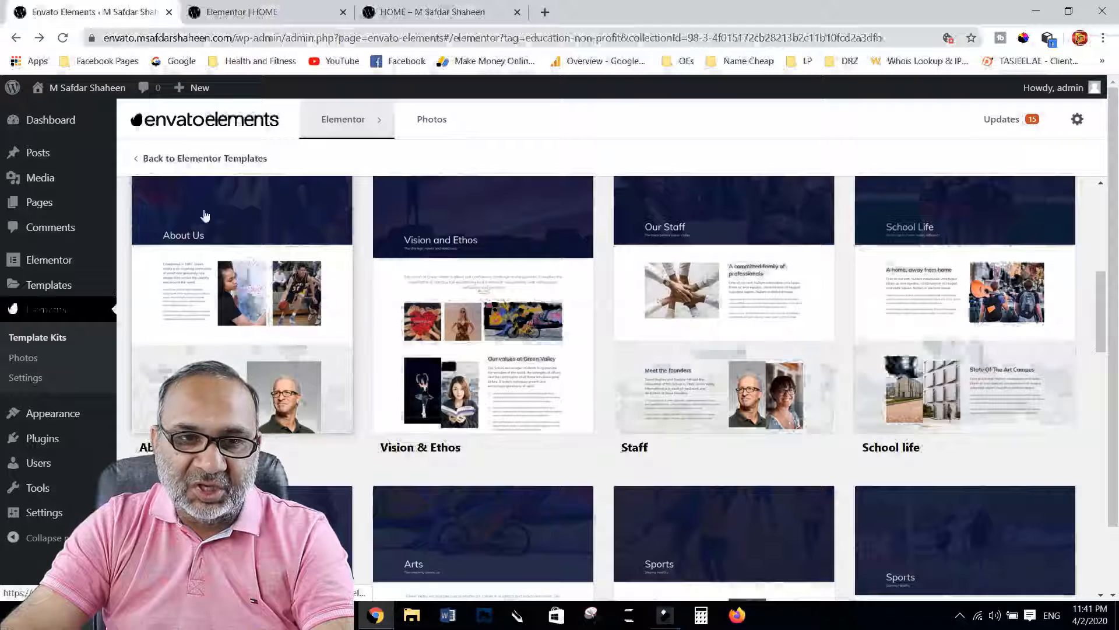
left_click(232, 237)
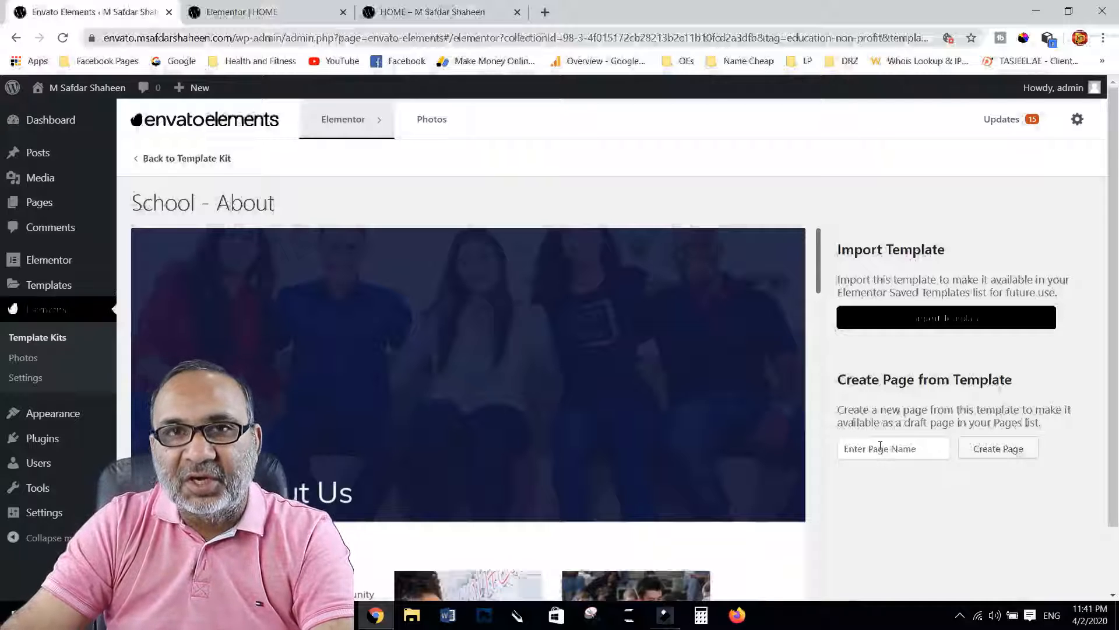
left_click(951, 323)
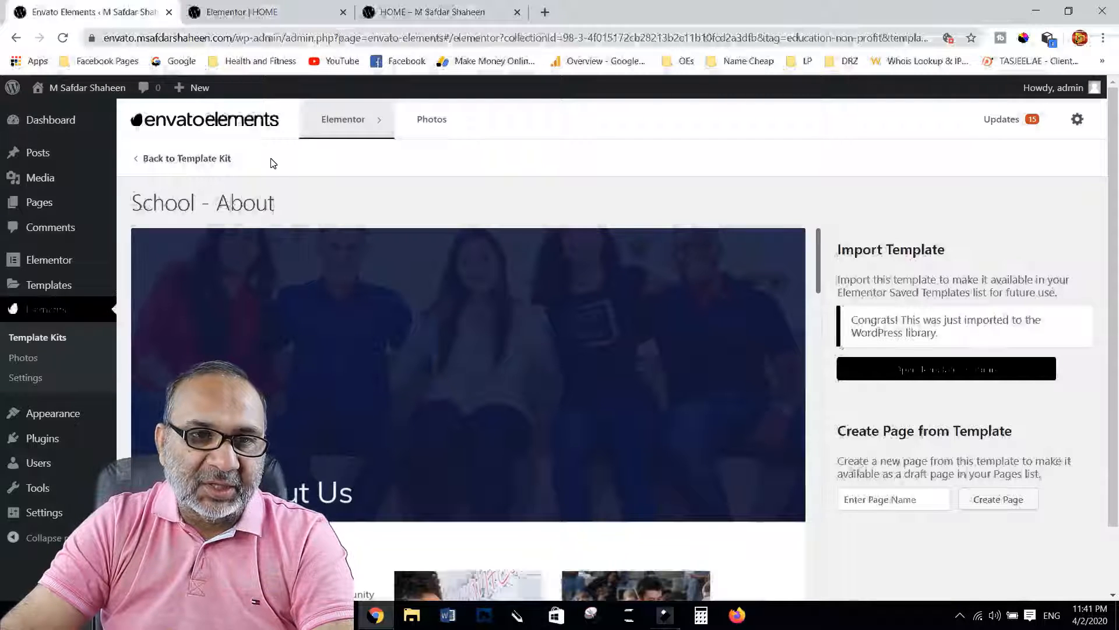
Add a new WordPress page titled ABOUT and assign it the Elementor Full Width template
mouse_move(36, 208)
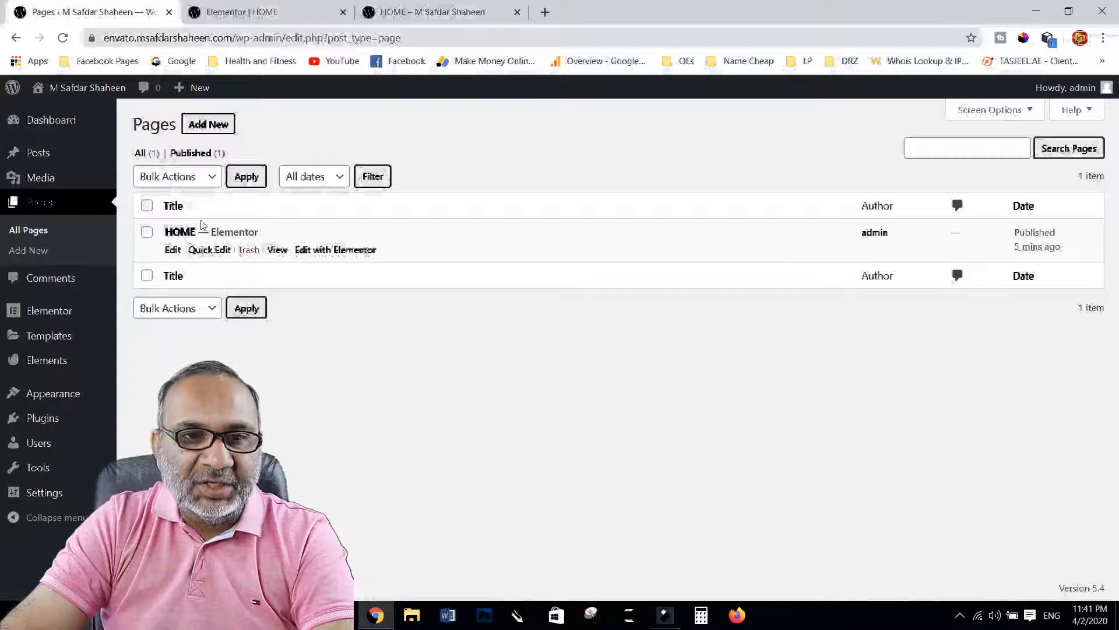
left_click(207, 128)
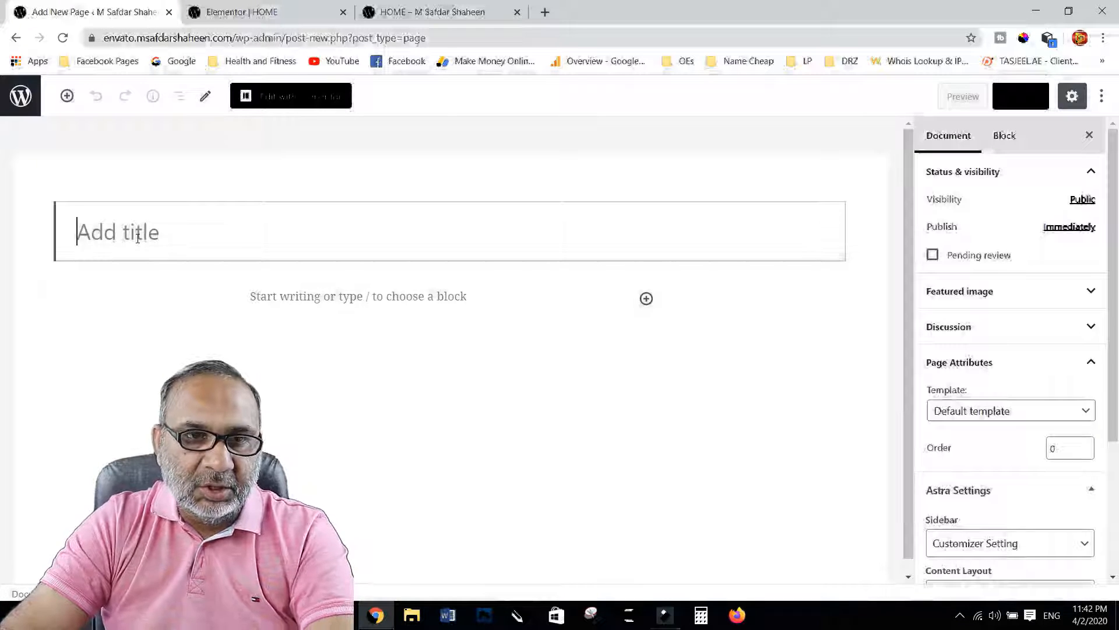
type("a")
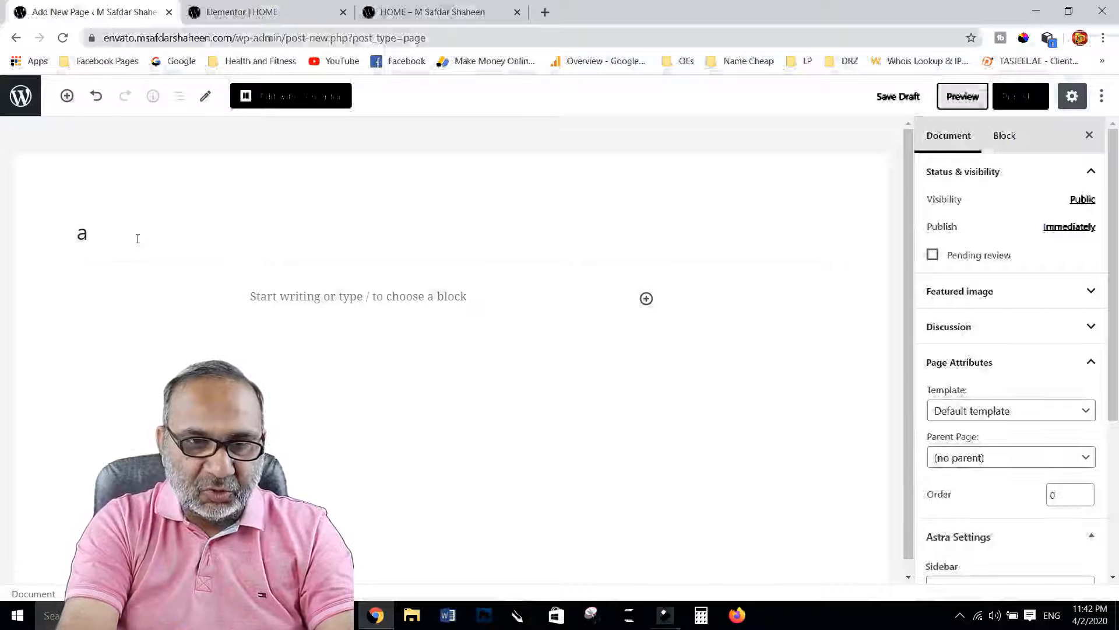
key("BackSpace")
type("ABOUT")
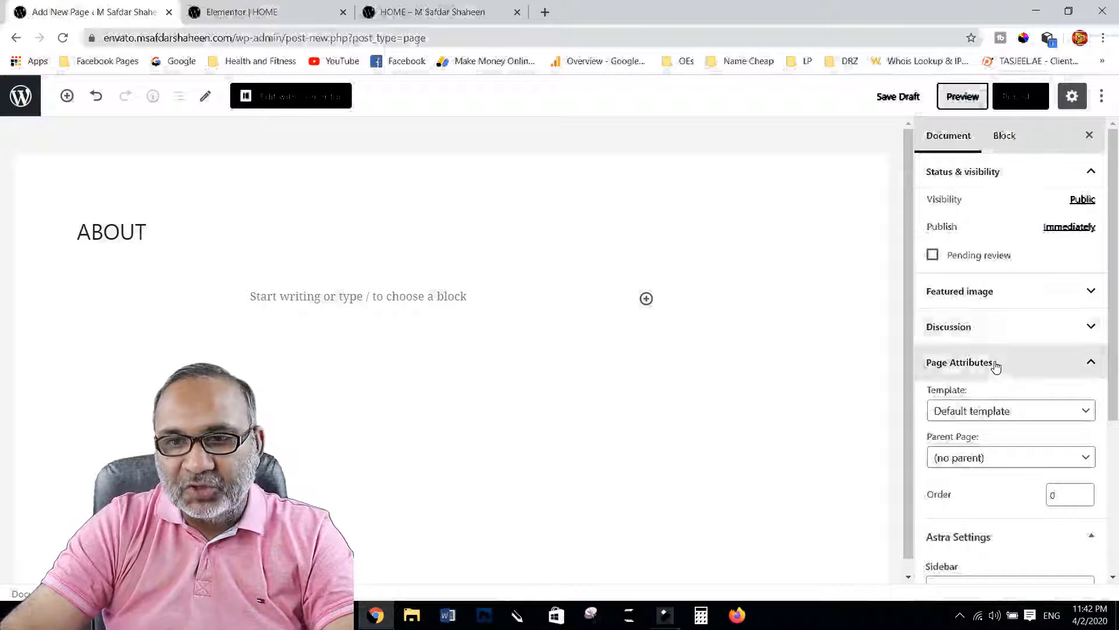
left_click(1033, 417)
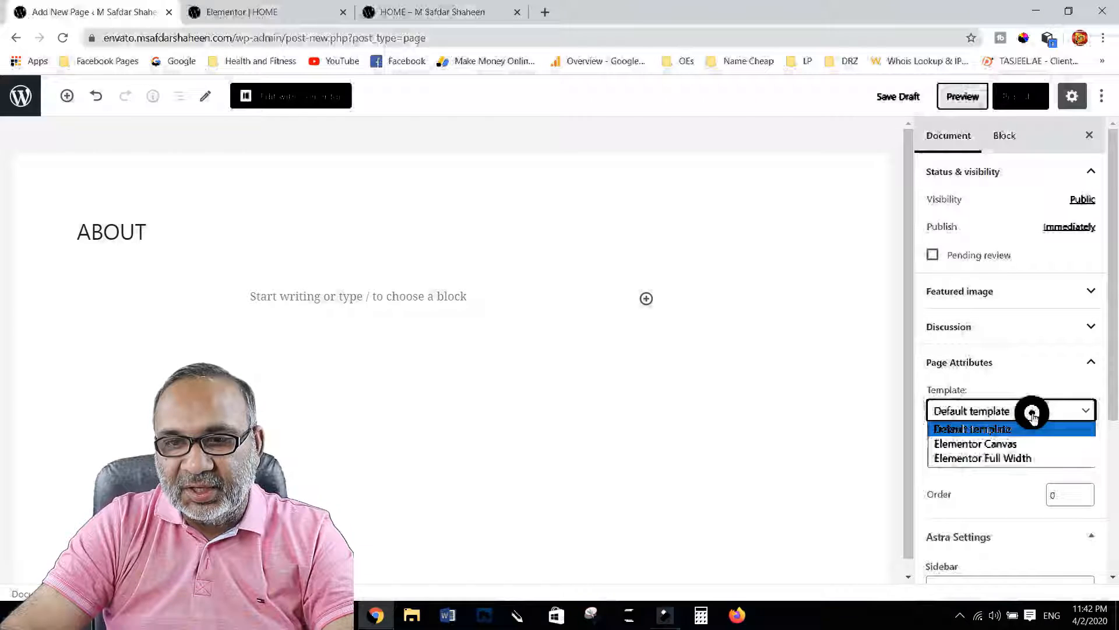
left_click(972, 457)
In the page's Astra settings, choose No Sidebar and the Full Width / Contained content layout, and disable the title
scroll(997, 382, "down", 4)
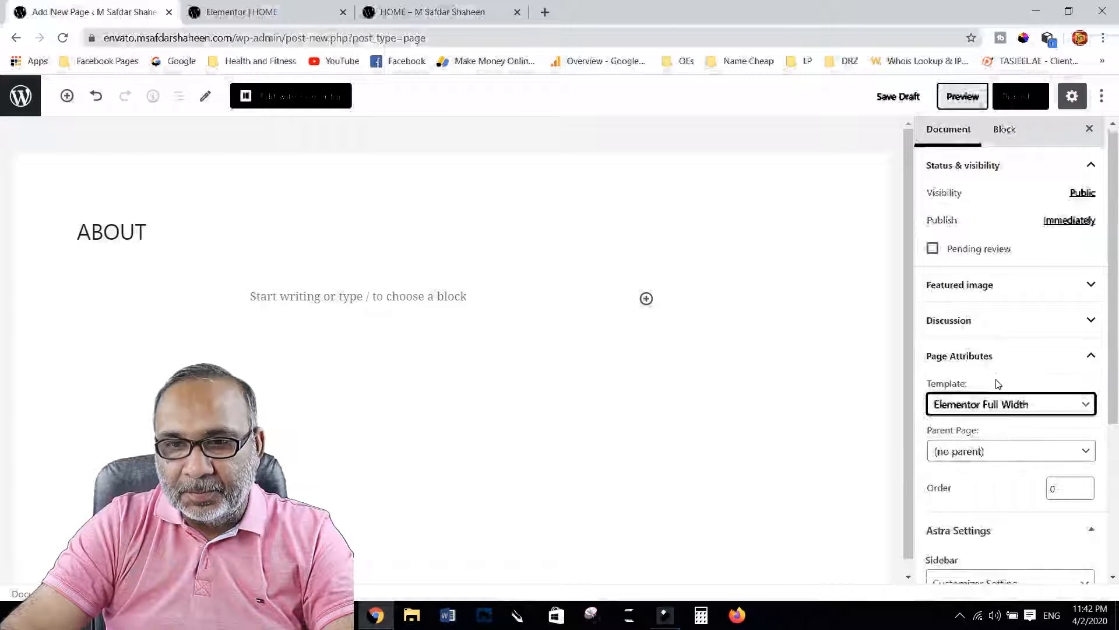
left_click(1006, 349)
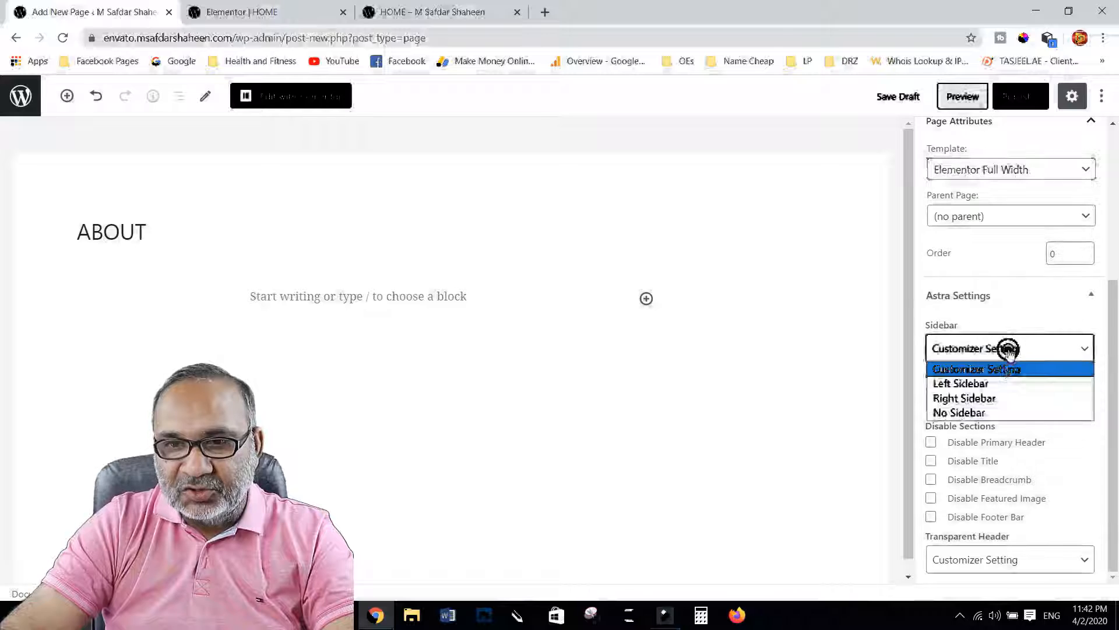
left_click(1002, 409)
left_click(1001, 408)
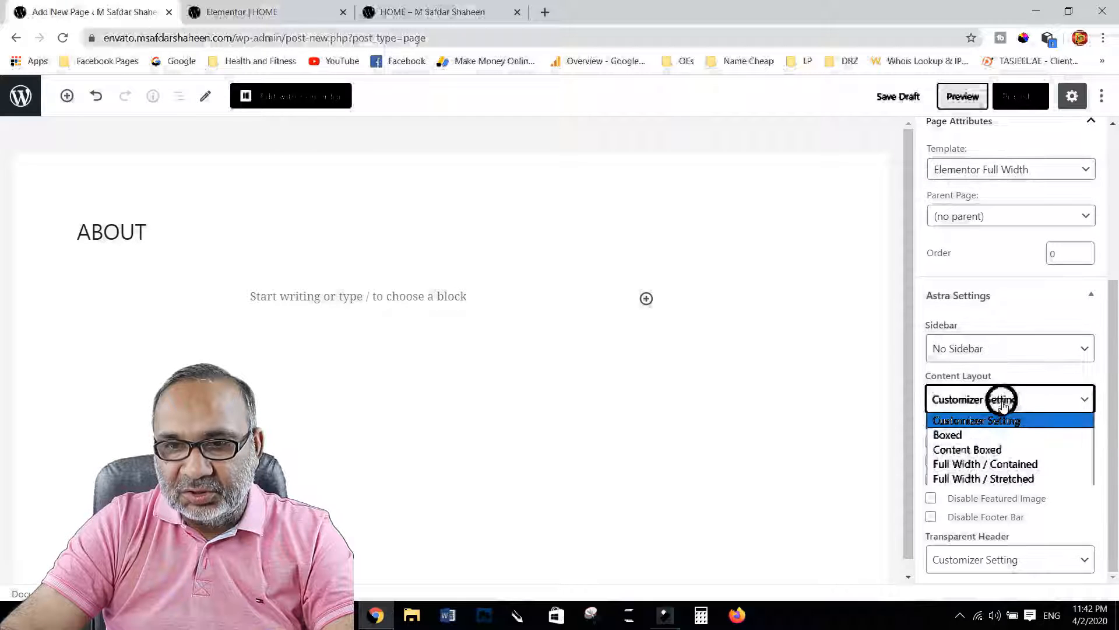
left_click(1018, 461)
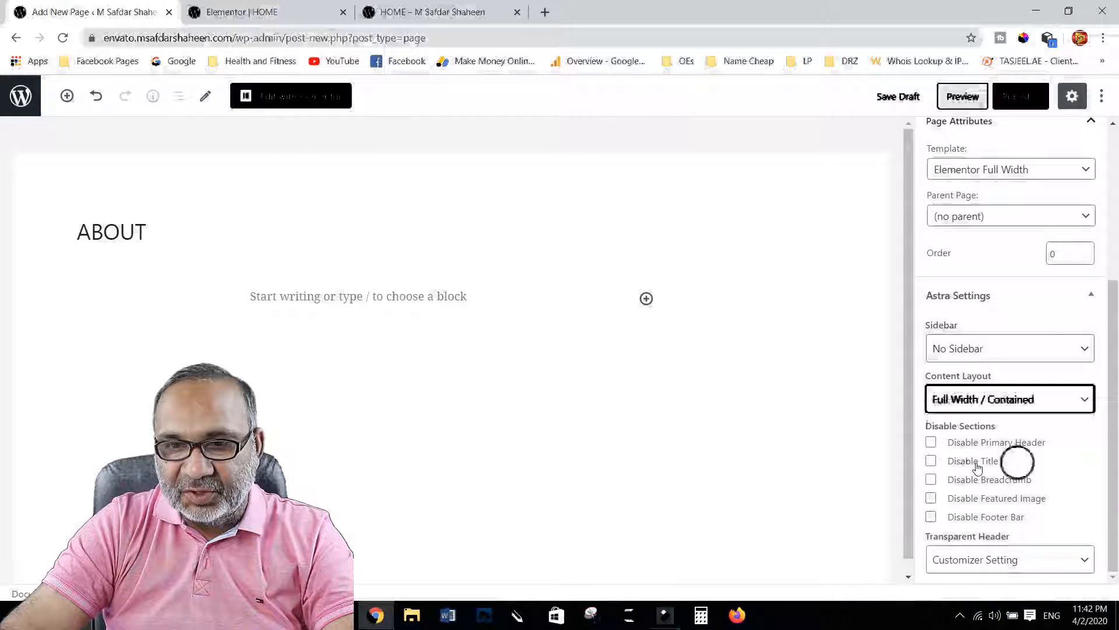
left_click(932, 462)
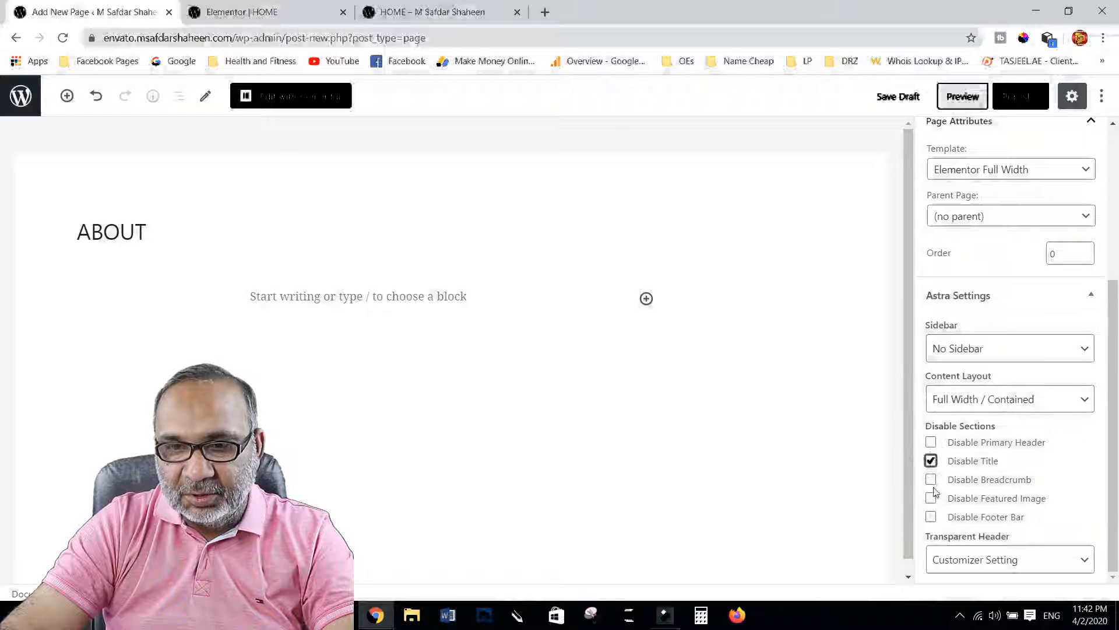
Publish the ABOUT page and open it for editing with Elementor
scroll(1032, 405, "up", 4)
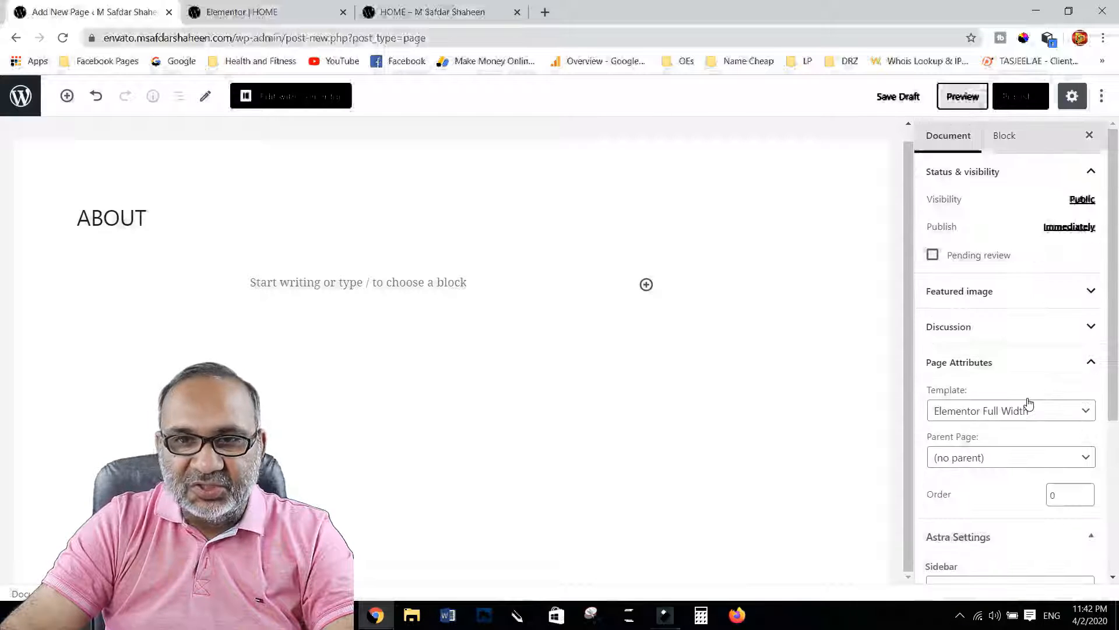
left_click(1016, 96)
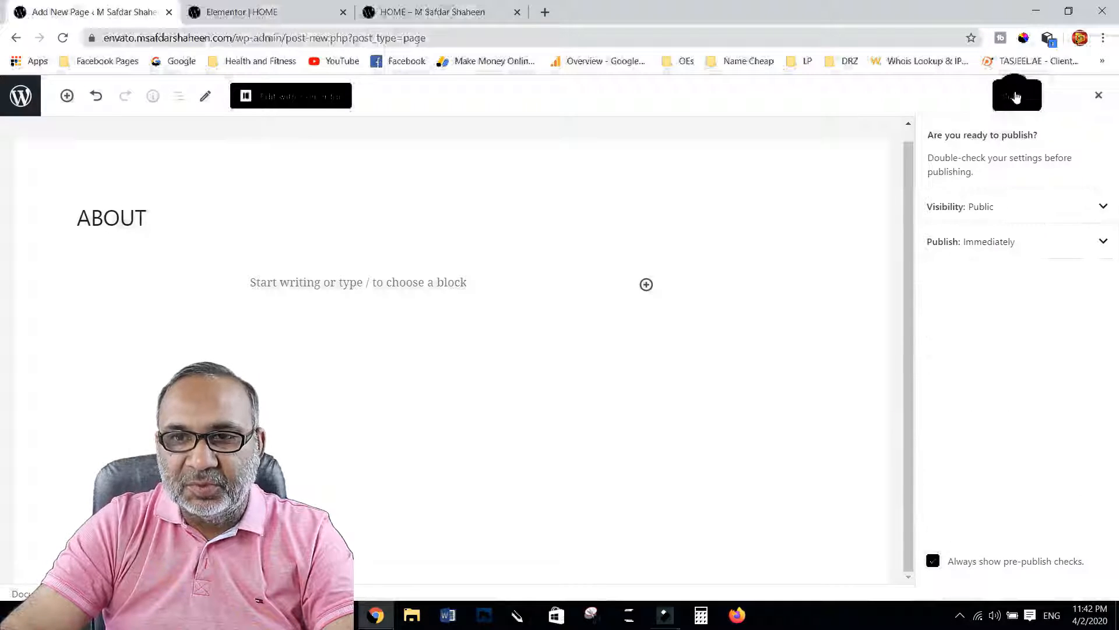
left_click(1016, 96)
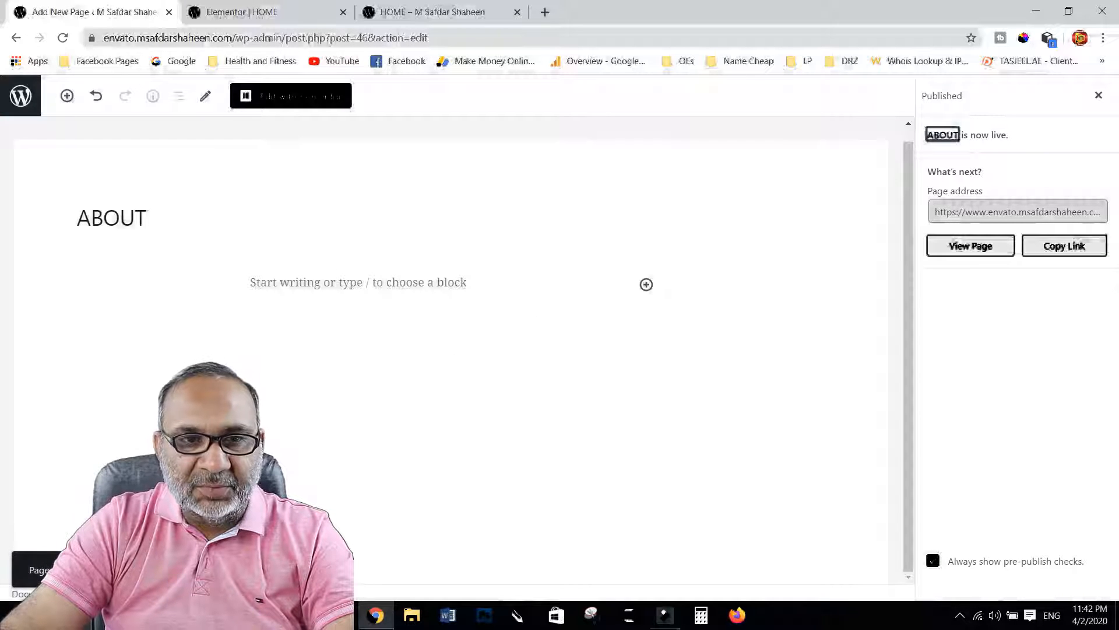
left_click(294, 98)
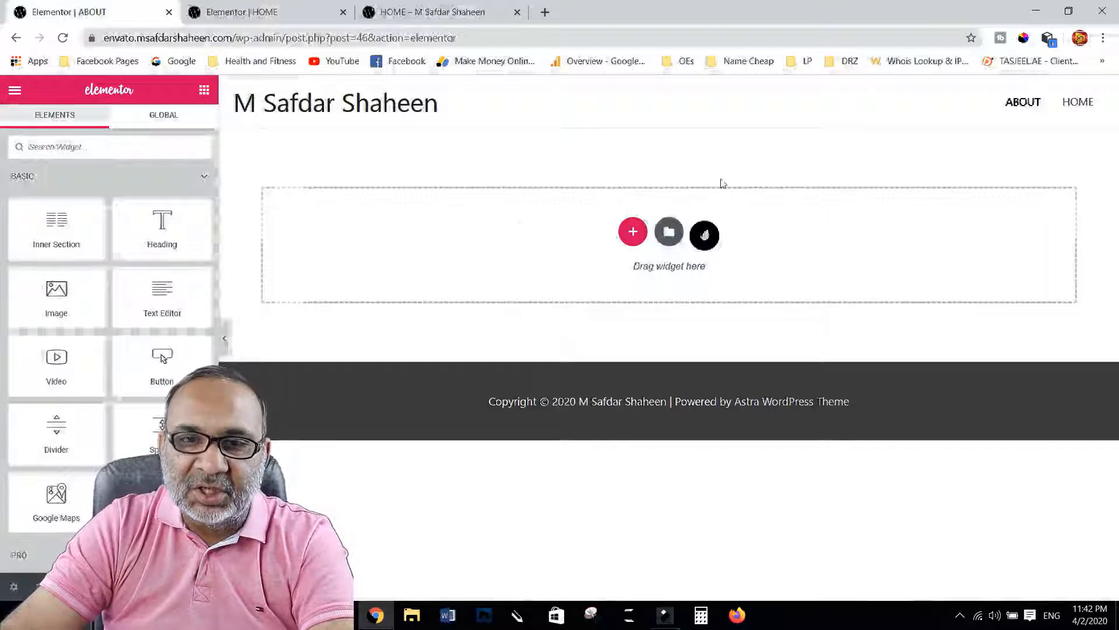
Insert the saved School > About template from the template library into the ABOUT page
left_click(669, 233)
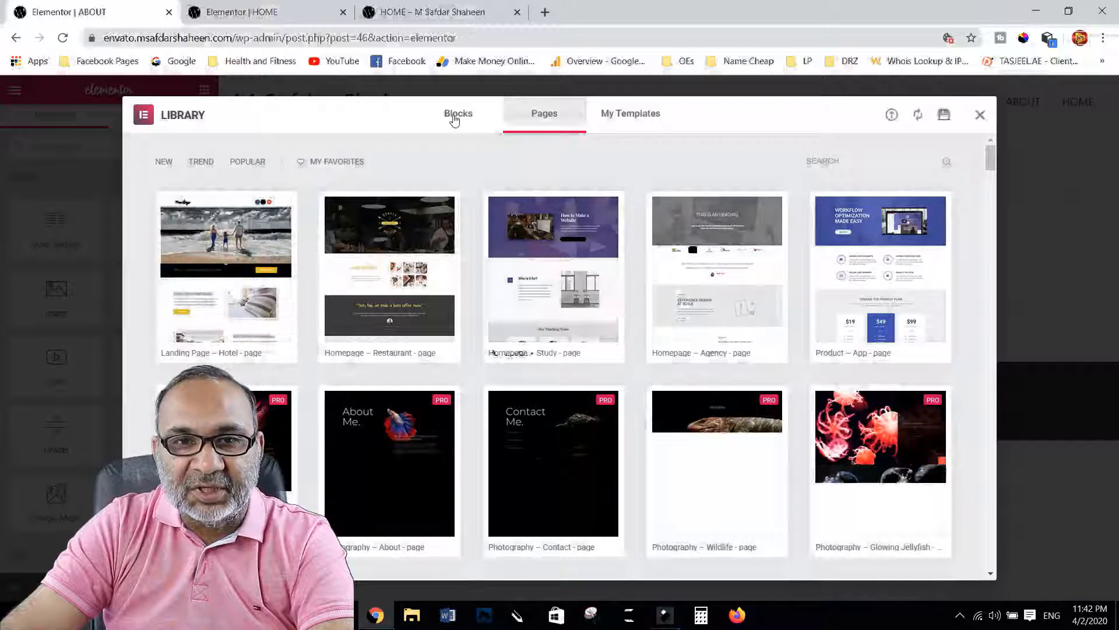
left_click(454, 116)
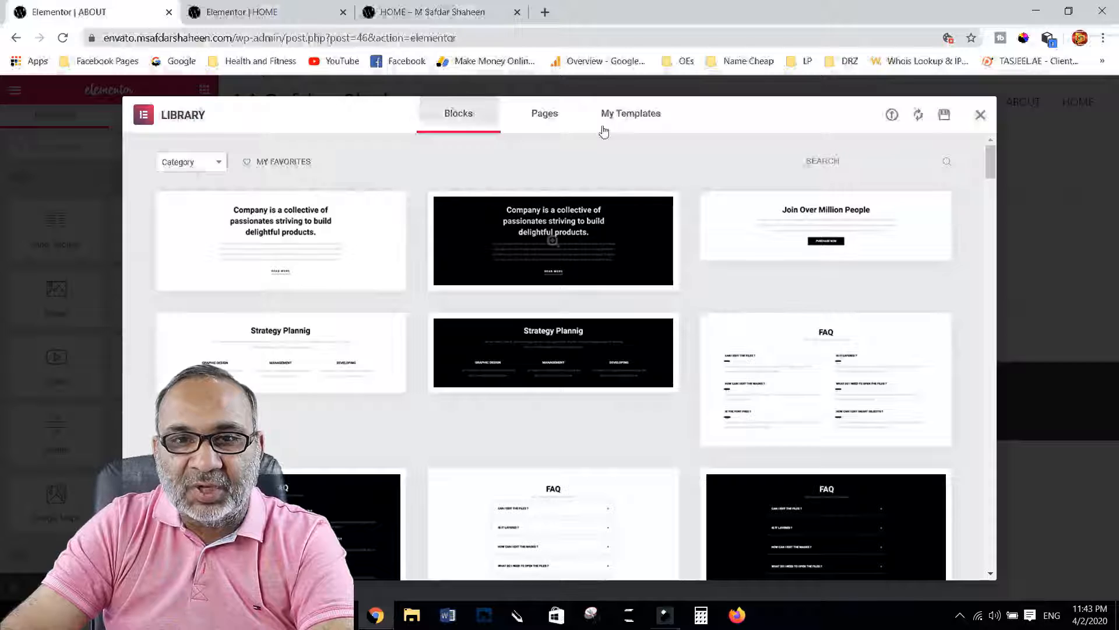
left_click(619, 113)
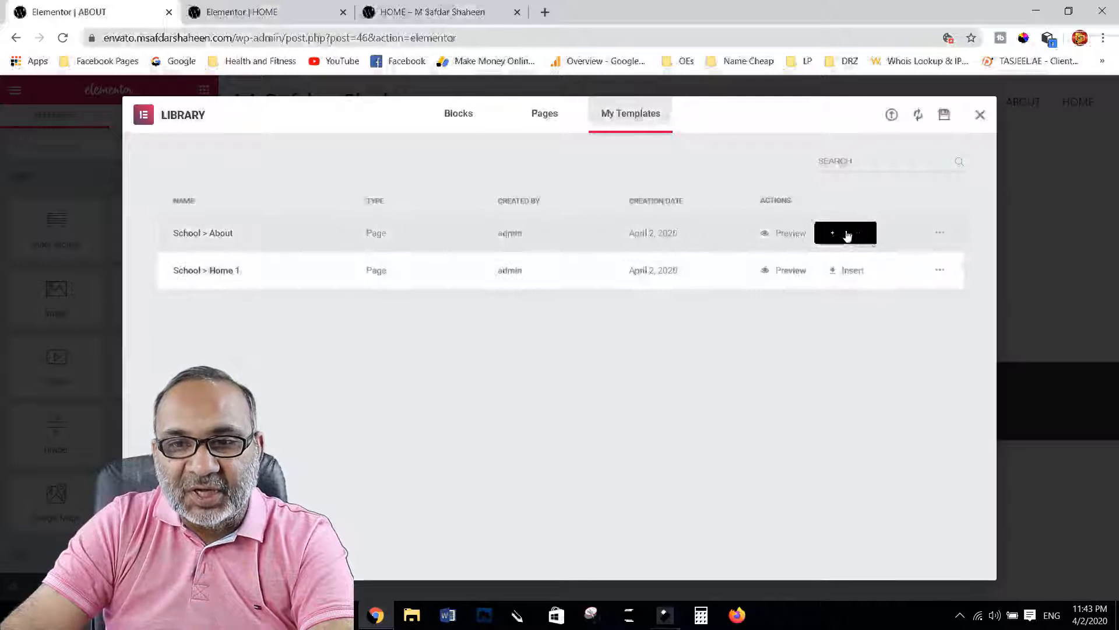
left_click(845, 233)
left_click(622, 390)
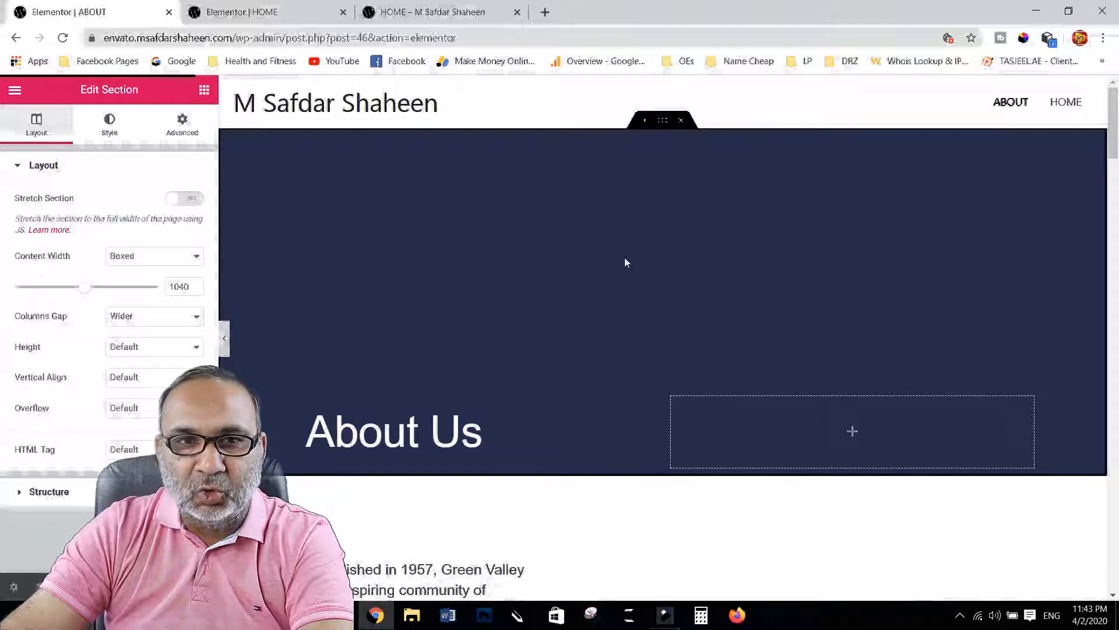
Look over the inserted About template's sections, from the About Us banner to the school statistics
scroll(624, 262, "down", 4)
scroll(624, 261, "up", 4)
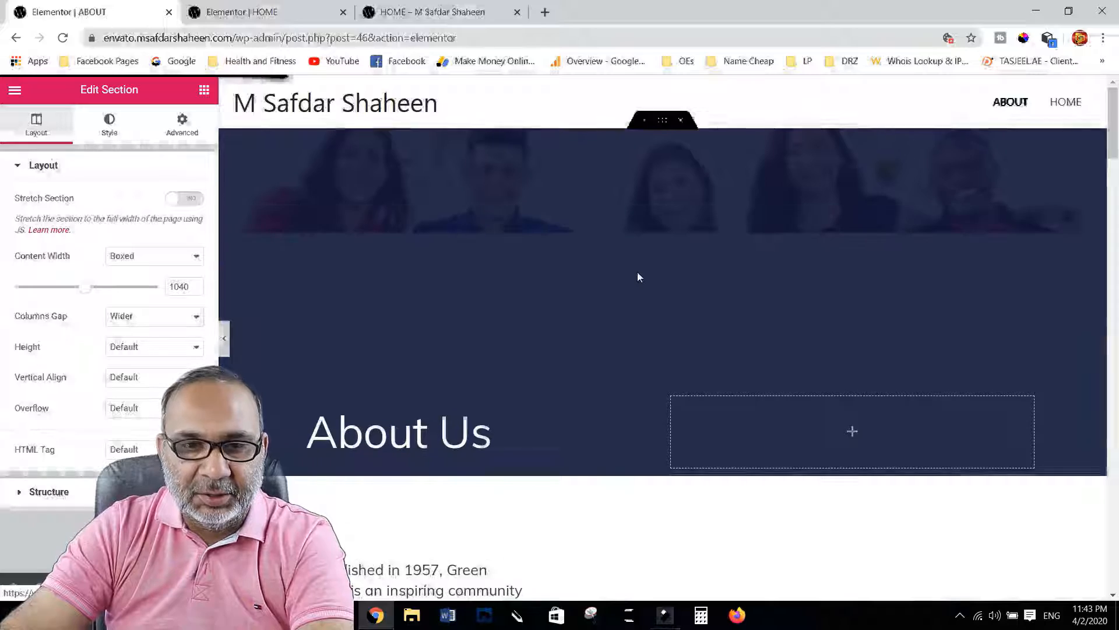
scroll(640, 278, "down", 10)
scroll(639, 277, "down", 15)
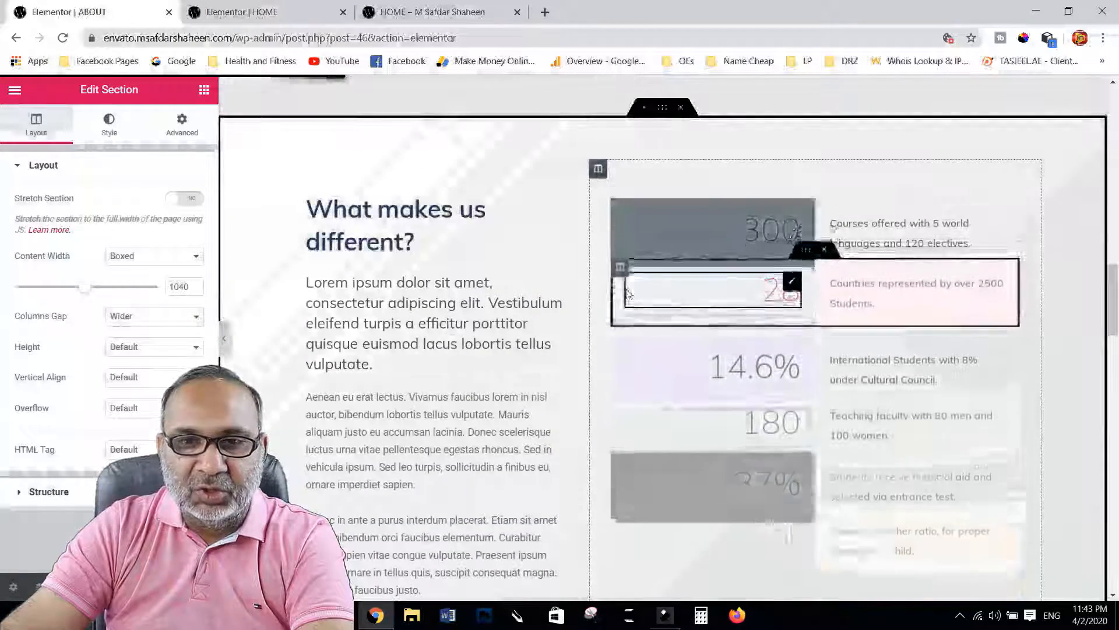
scroll(580, 325, "up", 10)
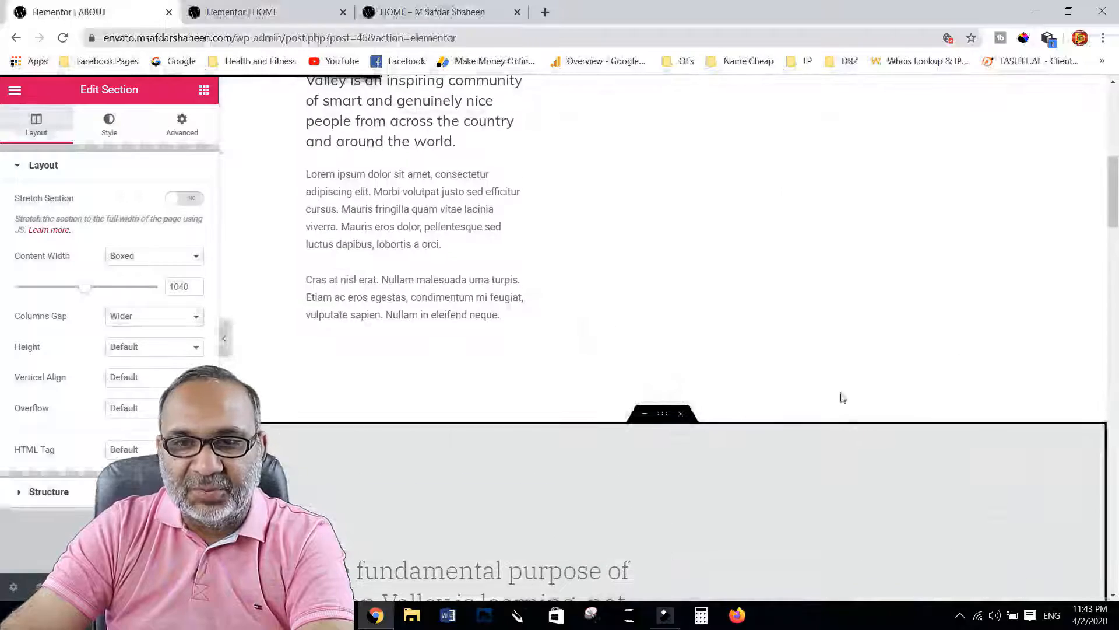
scroll(737, 289, "up", 6)
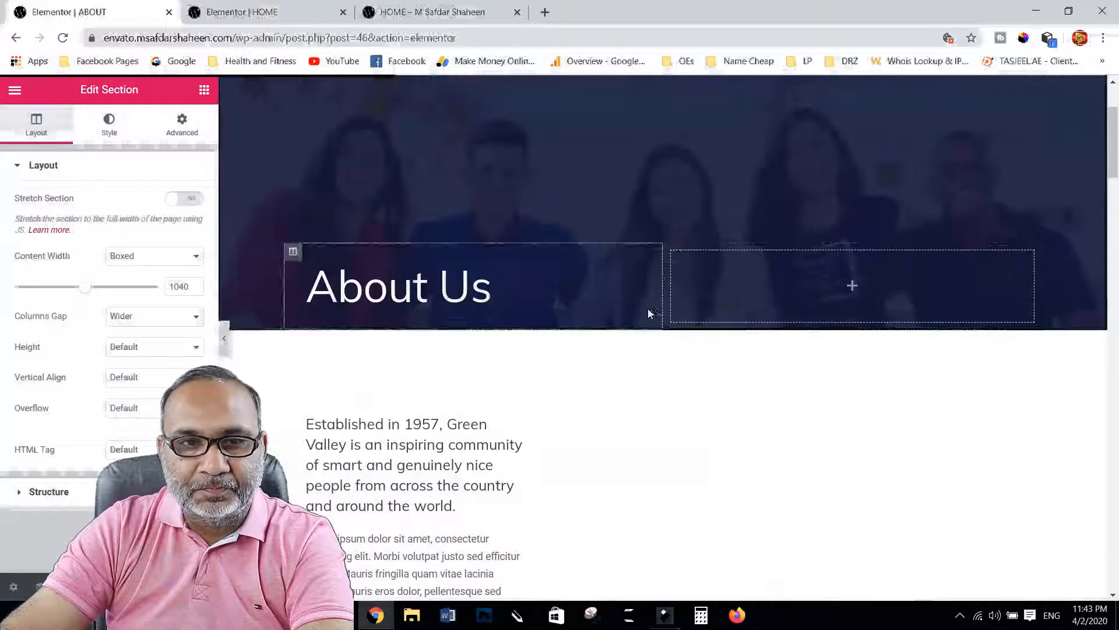
scroll(649, 309, "down", 6)
scroll(648, 309, "up", 7)
scroll(648, 308, "up", 1)
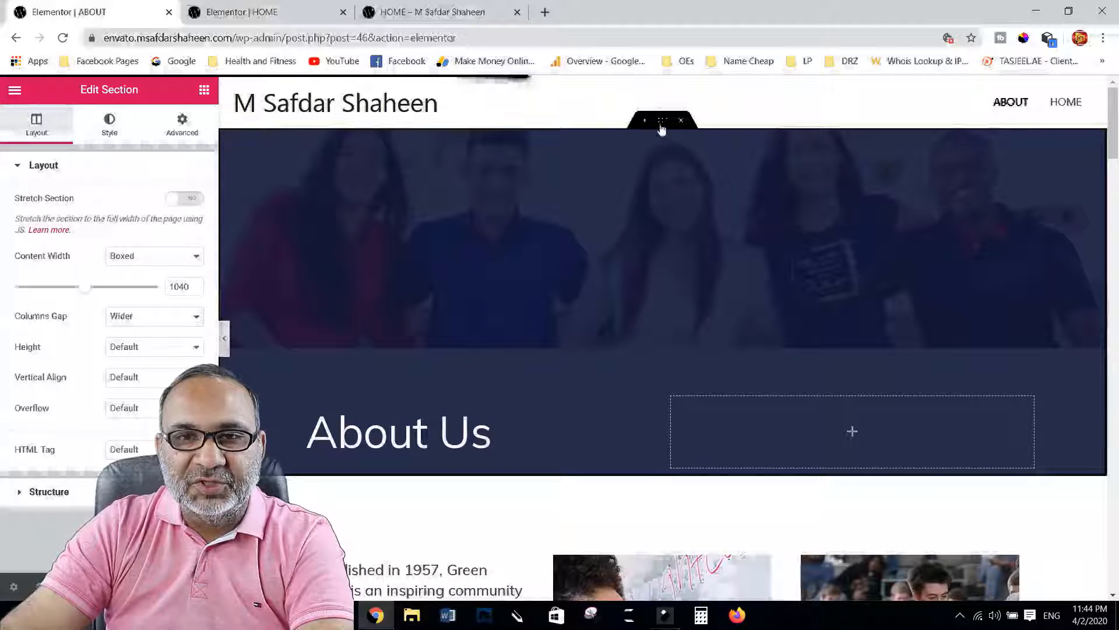
Turn on Stretch Section for the About Us banner and the introduction section with the two photos
left_click(661, 122)
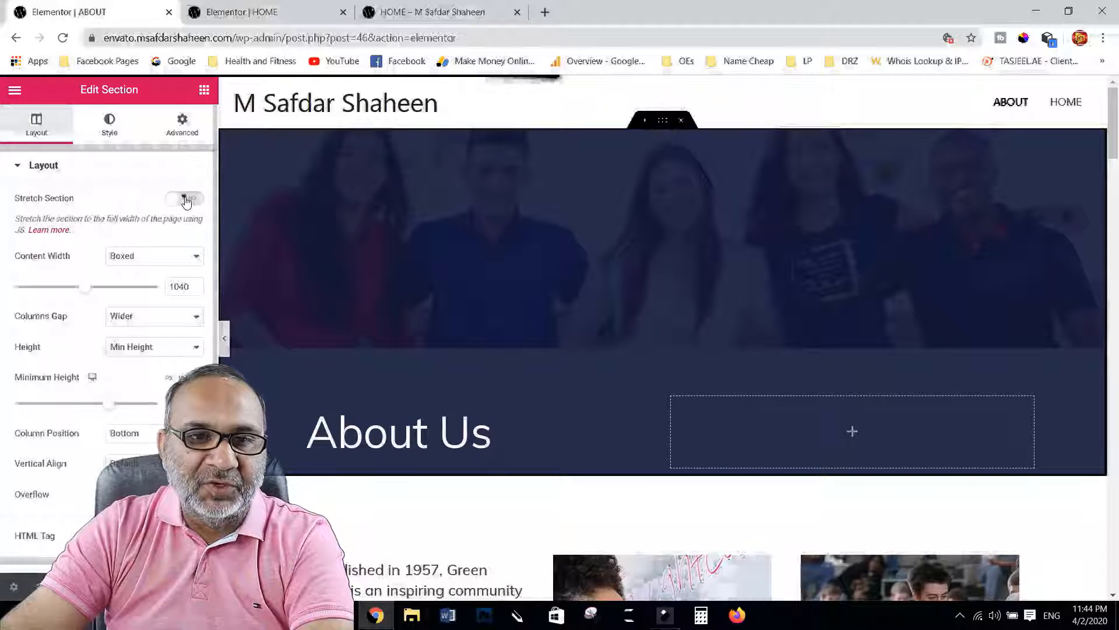
left_click(186, 199)
scroll(513, 344, "down", 4)
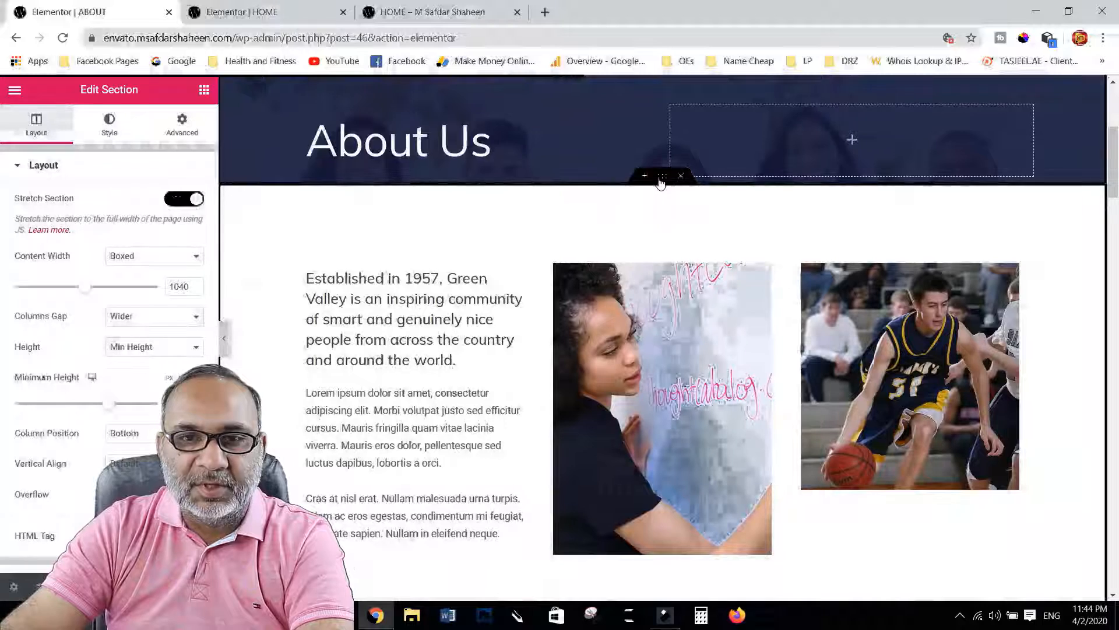
left_click(662, 176)
scroll(184, 204, "down", 1)
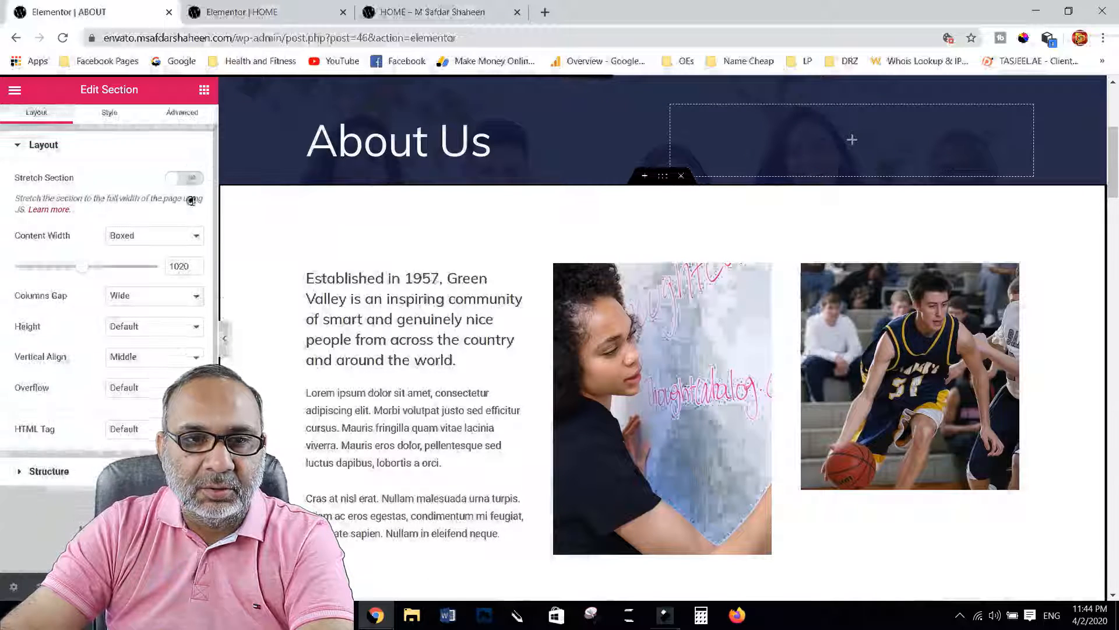
left_click(188, 179)
Turn on Stretch Section for the founder's quote section and the "What makes us different?" section
scroll(575, 397, "down", 5)
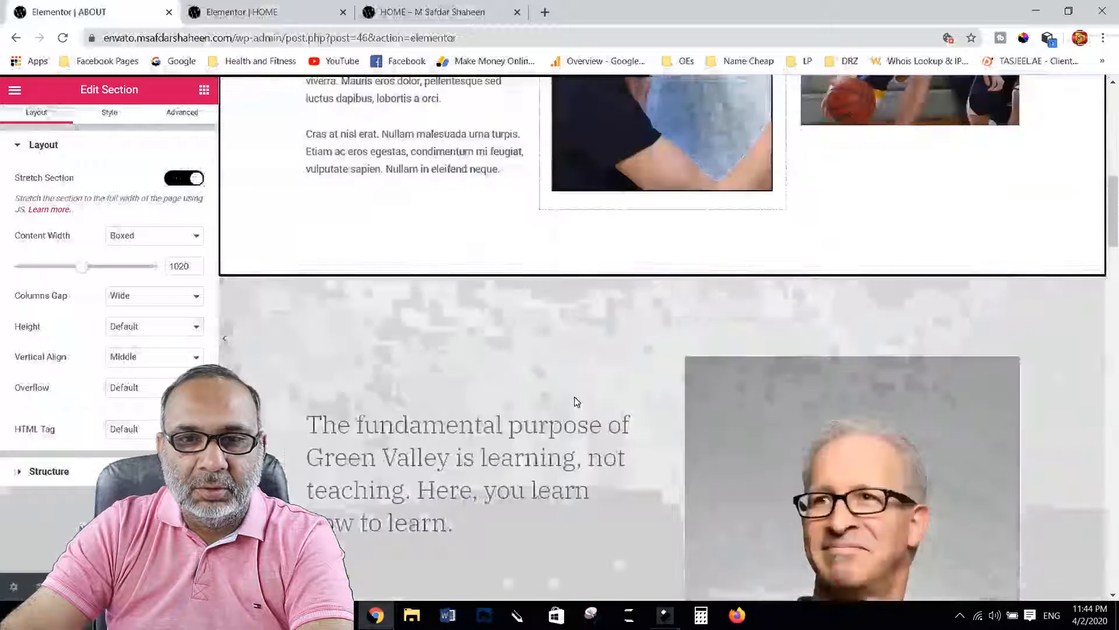
left_click(662, 267)
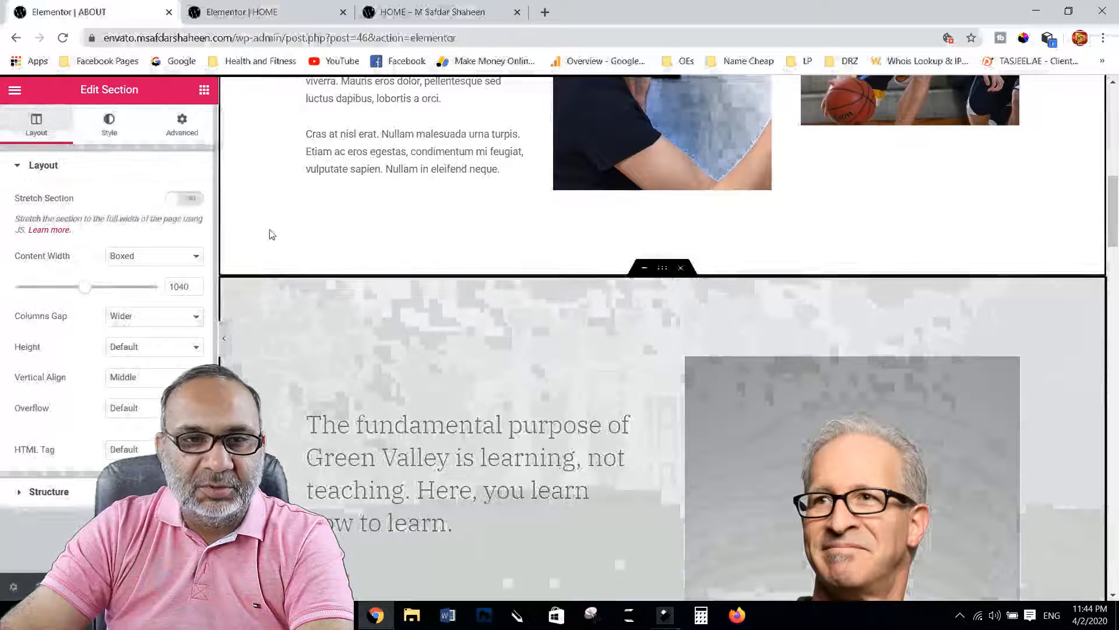
left_click(193, 201)
scroll(637, 325, "down", 7)
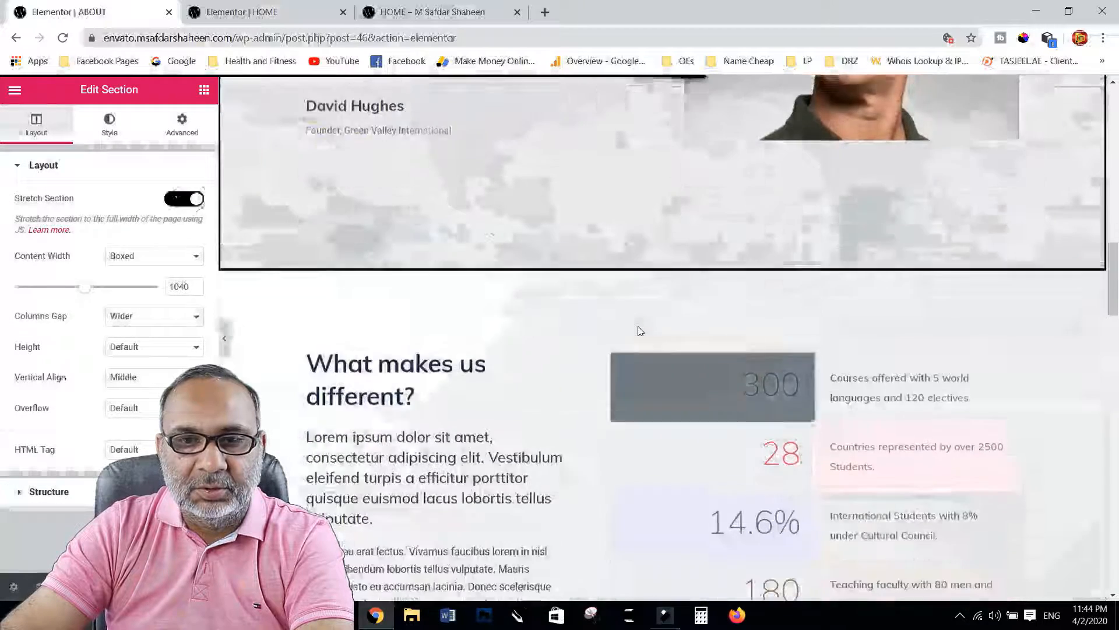
left_click(185, 198)
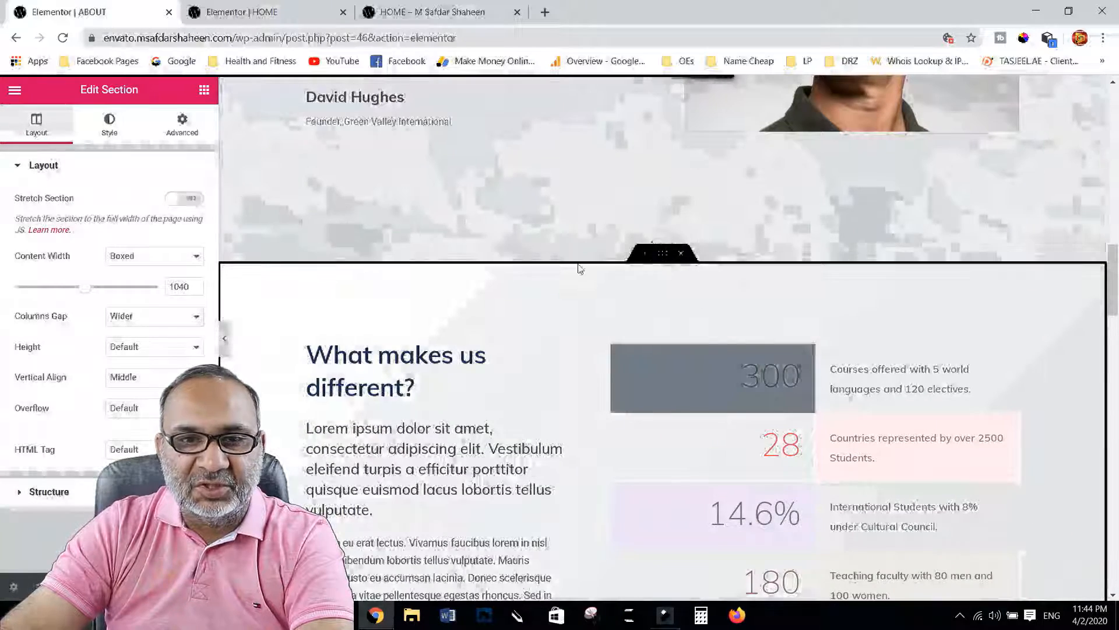
left_click(193, 201)
Turn on Stretch Section for the "Meet the team" section and the "Join us for a bright career" section
scroll(495, 403, "down", 9)
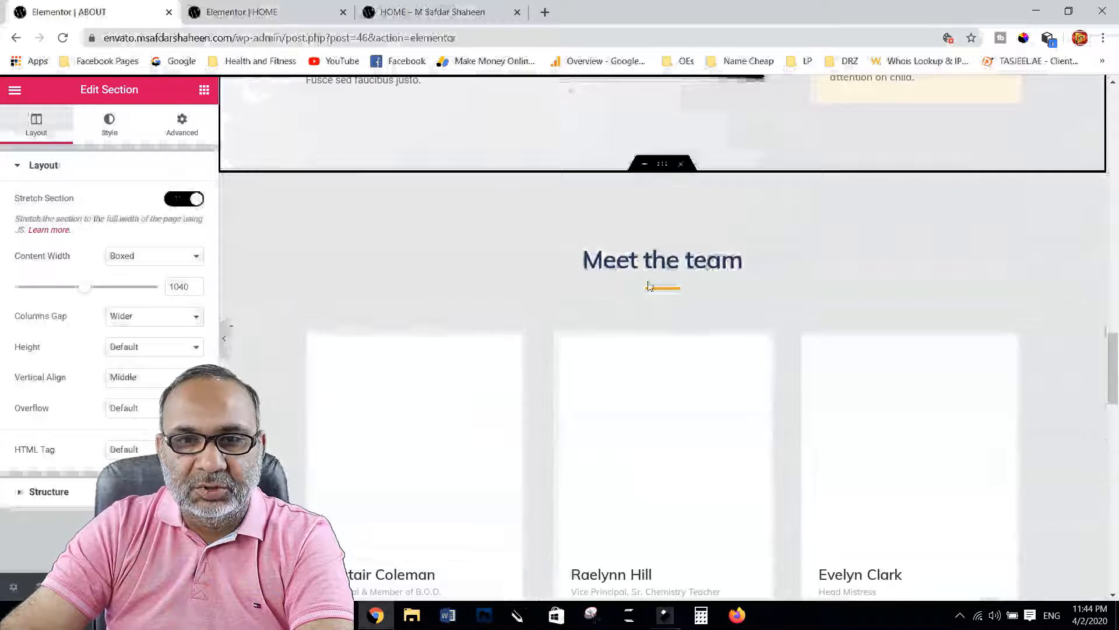
left_click(663, 165)
left_click(186, 199)
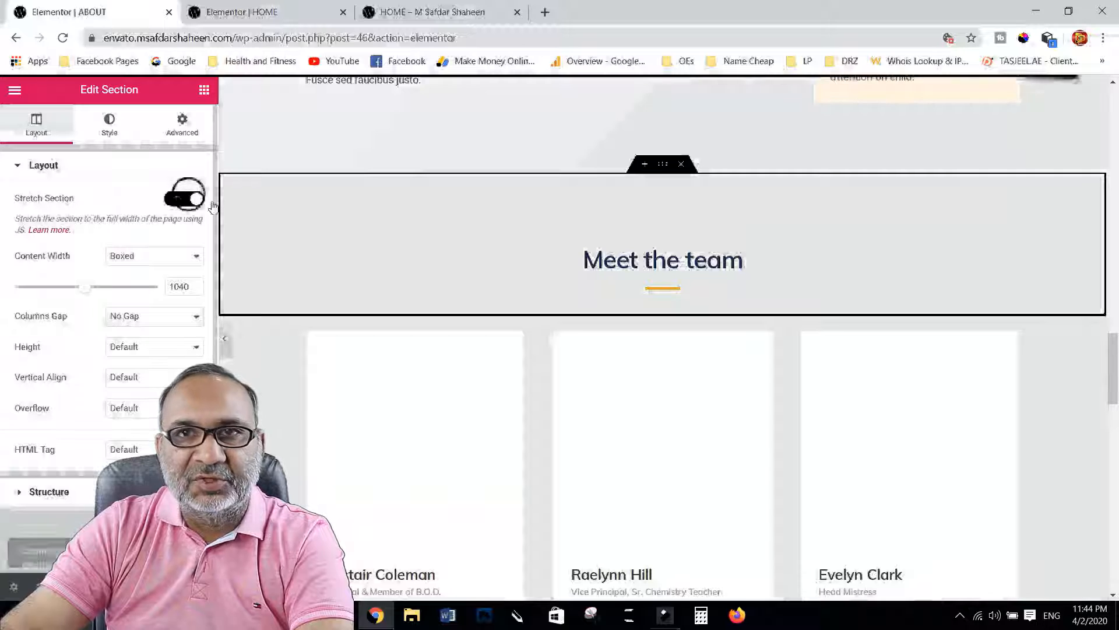
scroll(632, 379, "down", 5)
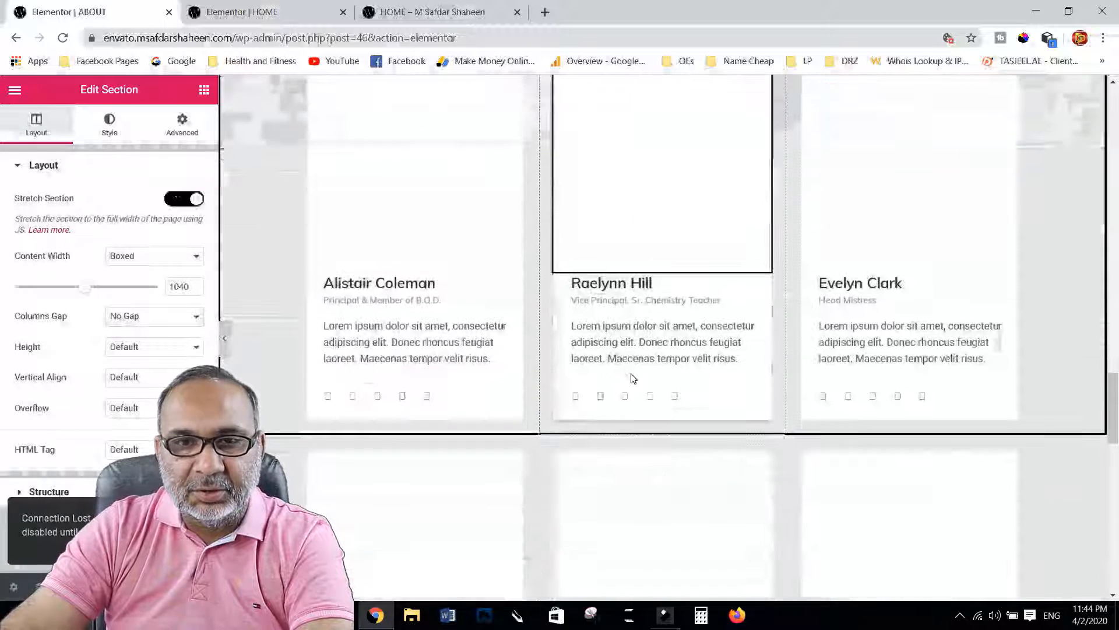
scroll(662, 282, "up", 4)
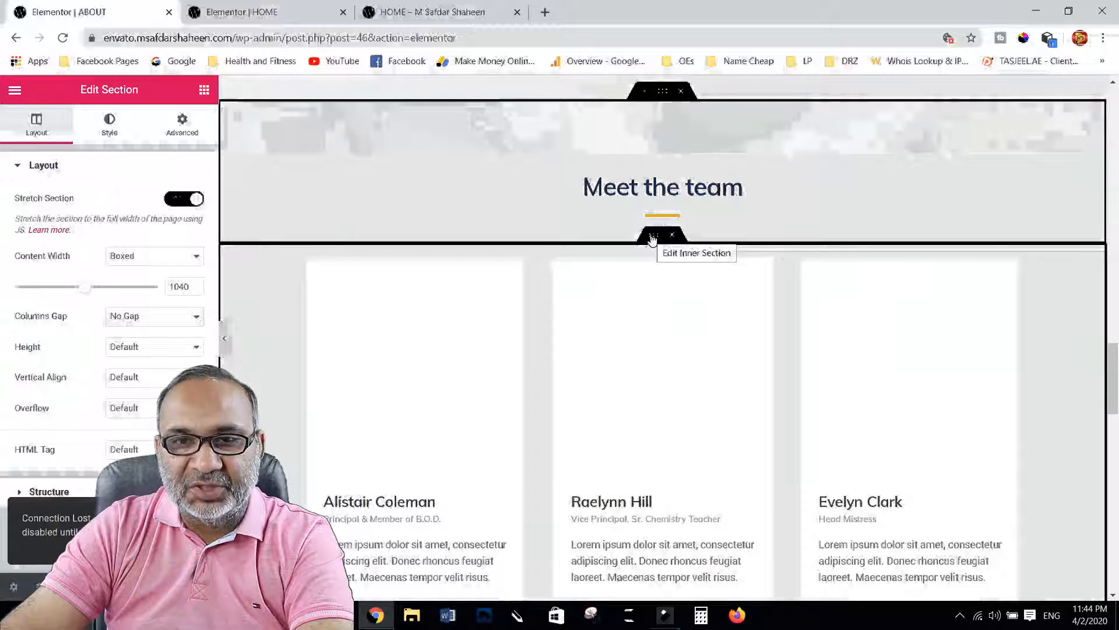
scroll(639, 294, "down", 9)
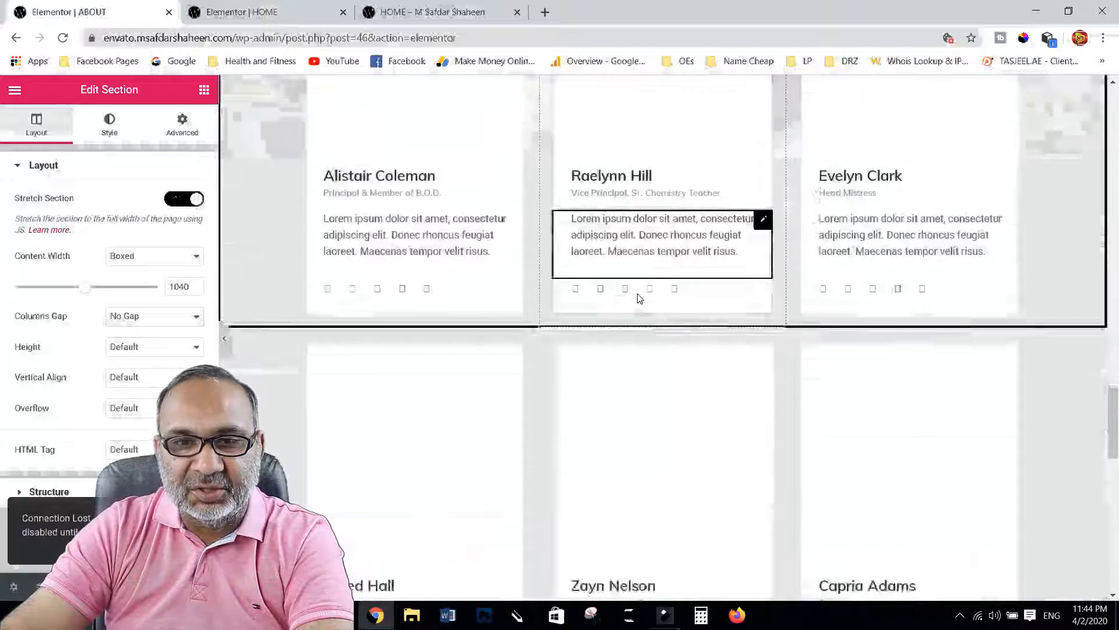
scroll(639, 294, "down", 6)
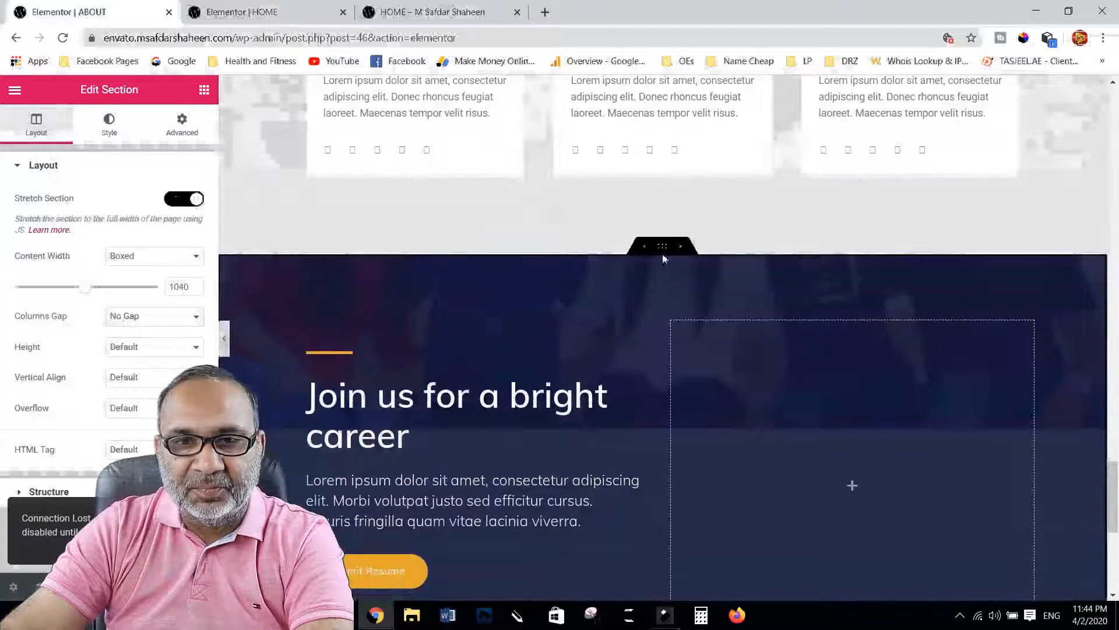
left_click(597, 254)
left_click(184, 198)
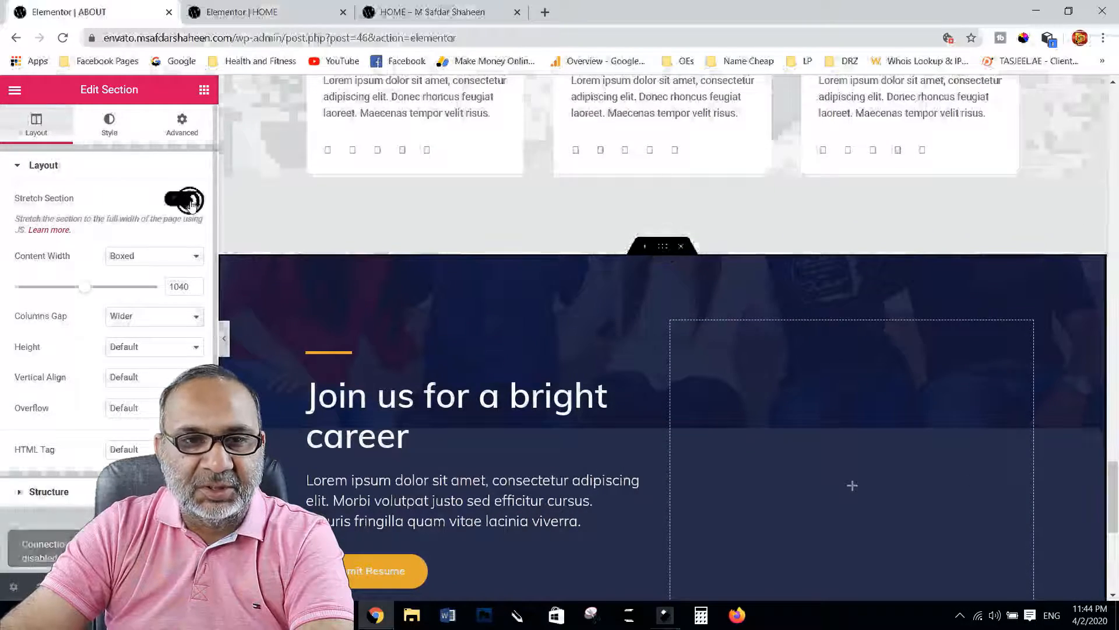
scroll(554, 367, "down", 5)
scroll(561, 373, "up", 8)
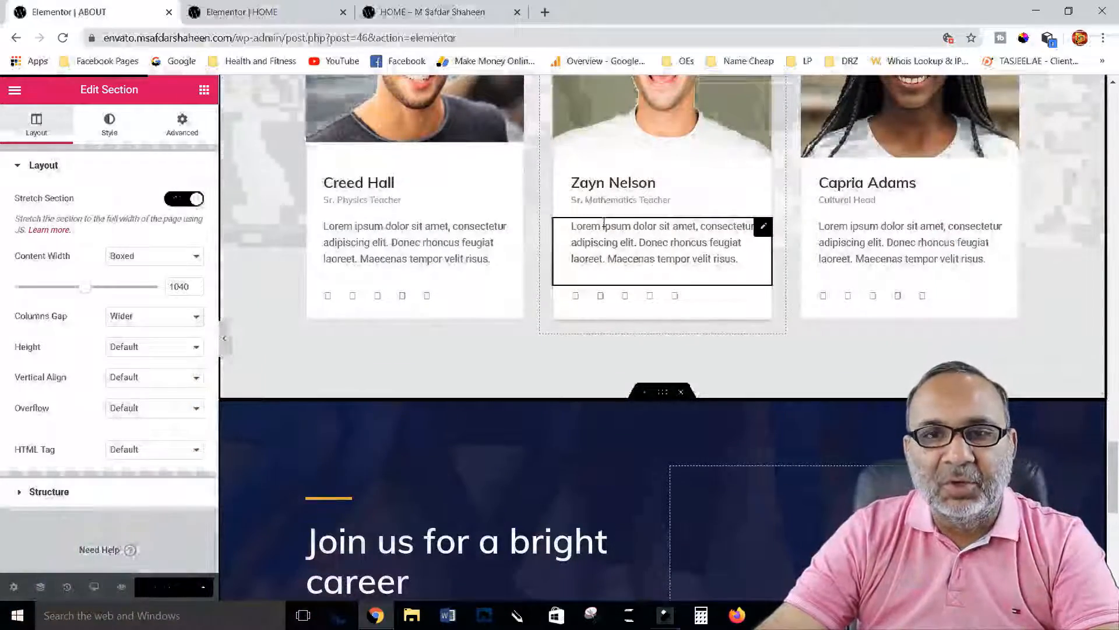
Preview the ABOUT page from its banner to the team section, and close the HOME editor and HOME page browser tabs
scroll(612, 217, "up", 6)
scroll(603, 222, "up", 10)
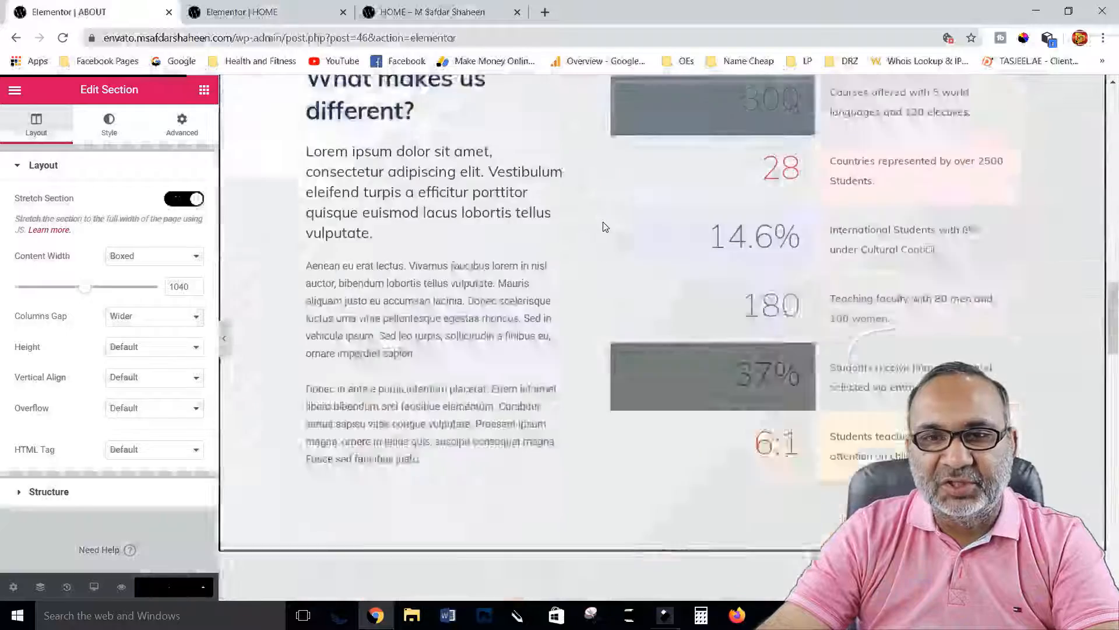
scroll(603, 226, "up", 8)
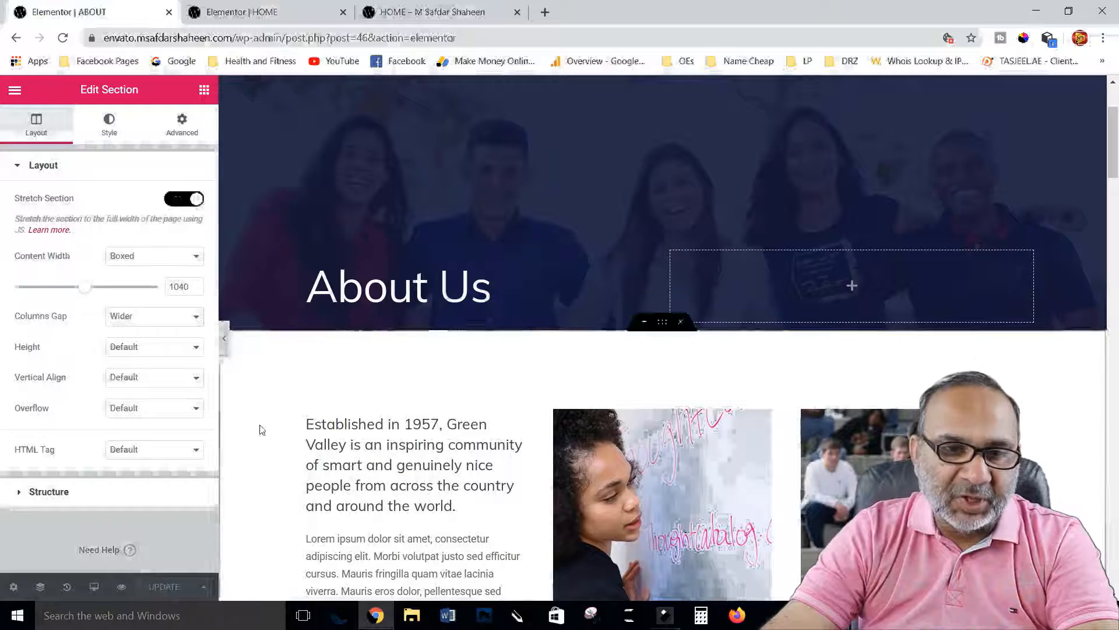
left_click(122, 587)
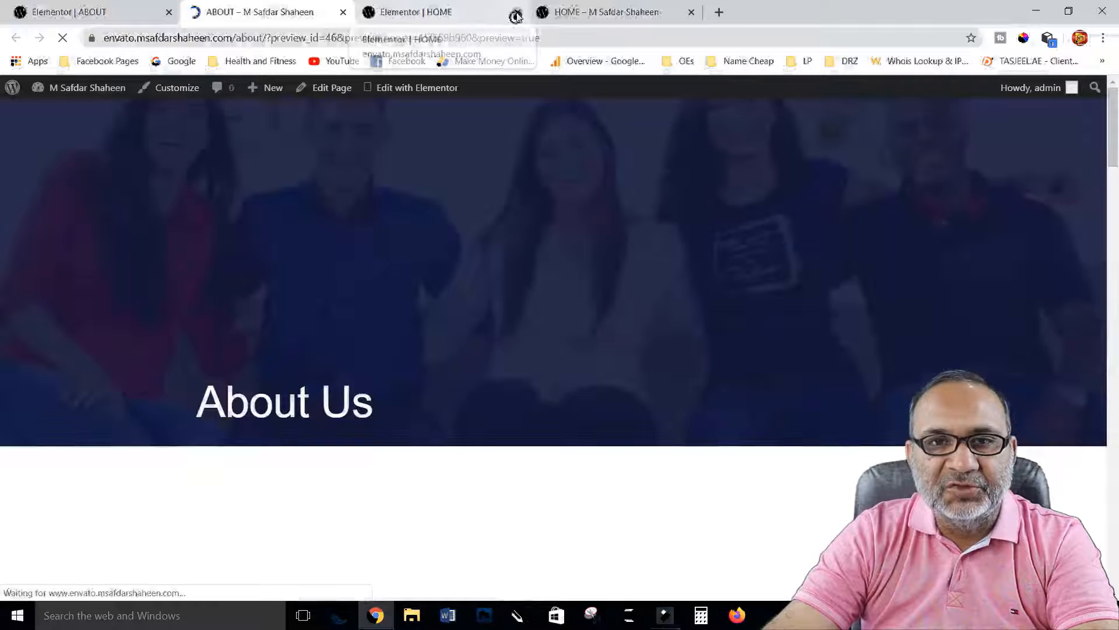
left_click(516, 13)
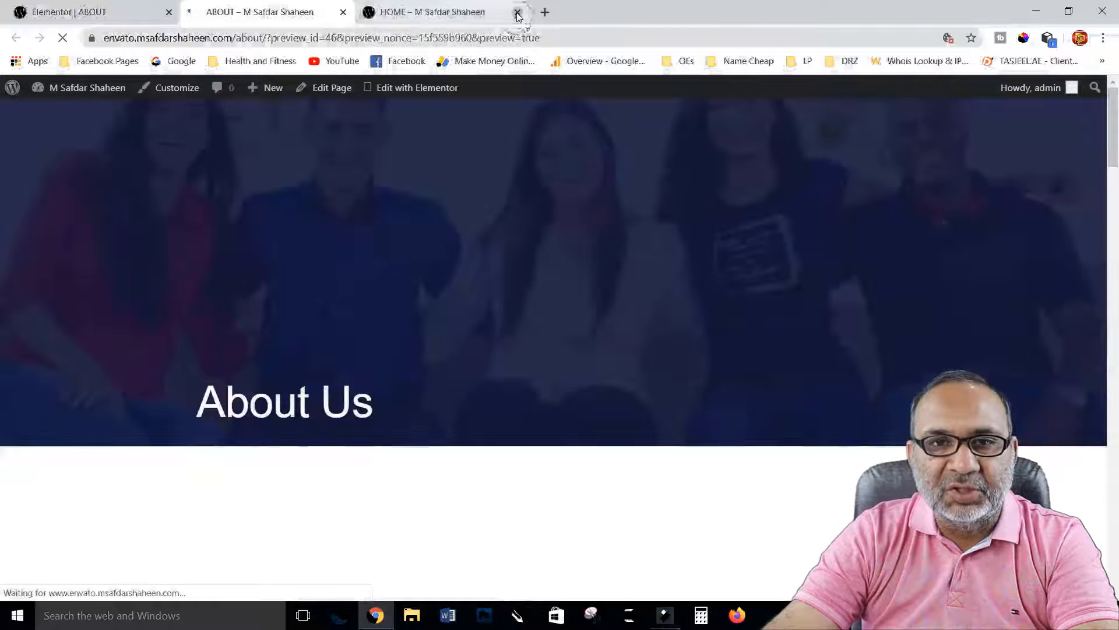
left_click(516, 12)
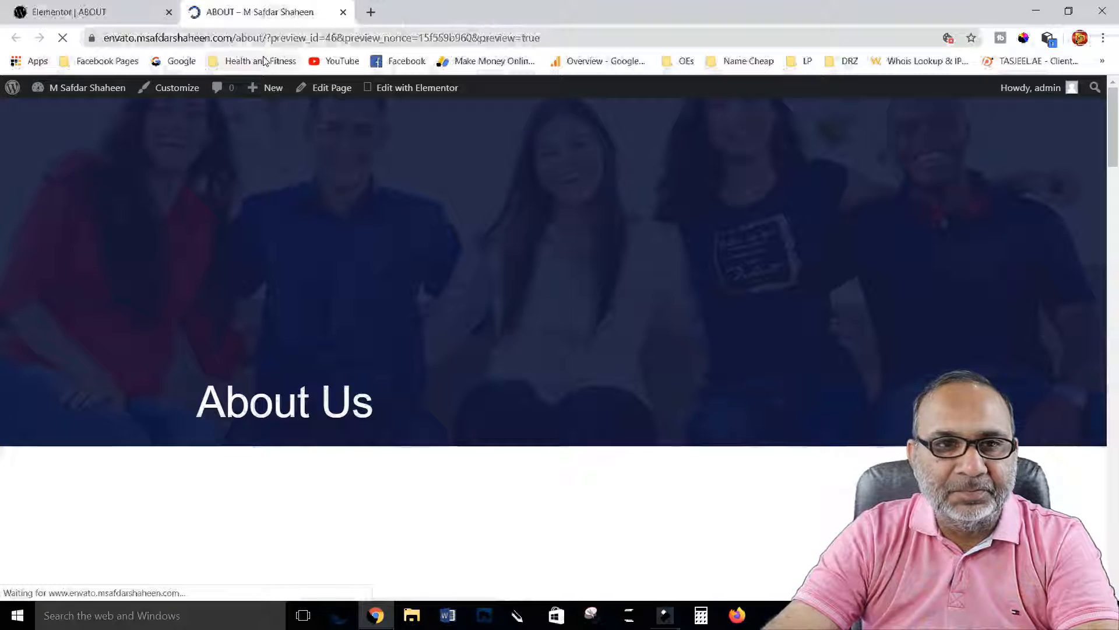
scroll(605, 301, "down", 18)
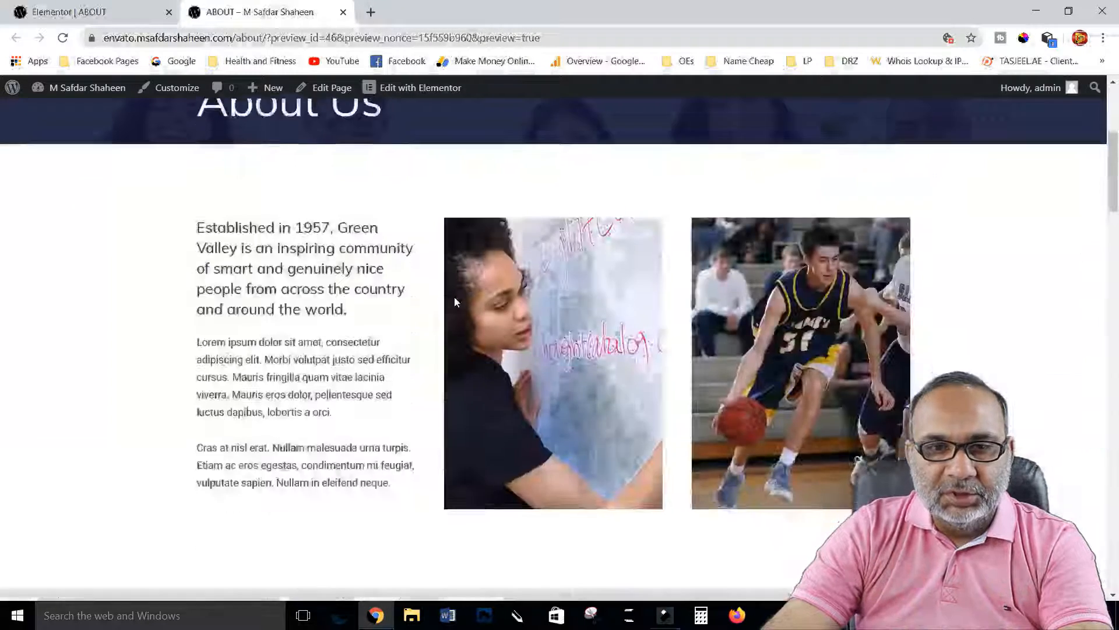
scroll(249, 312, "down", 15)
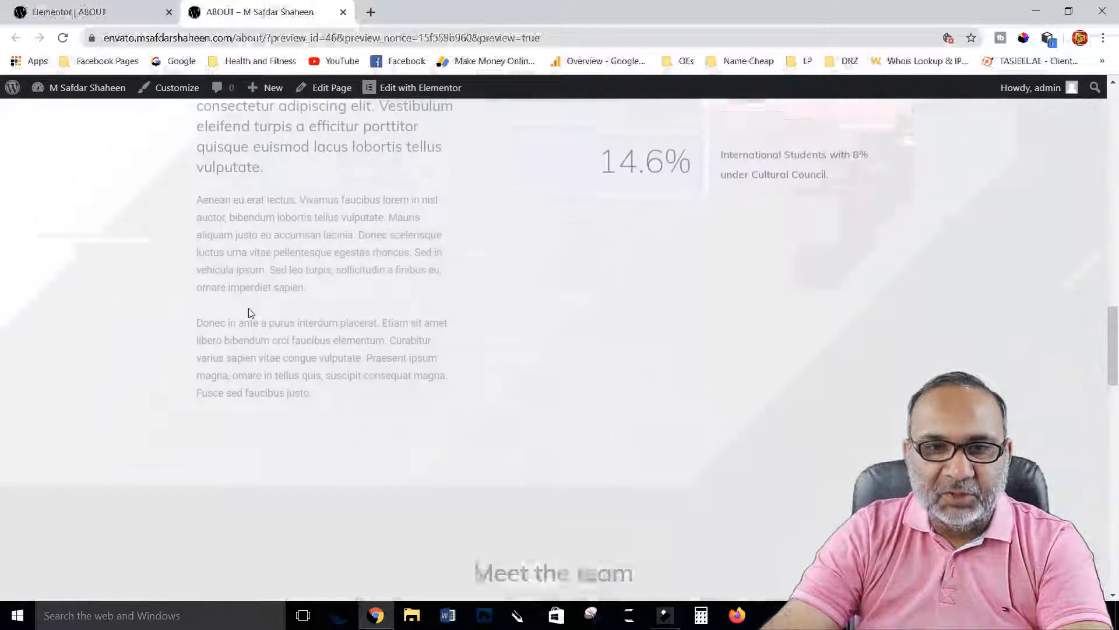
scroll(248, 313, "down", 10)
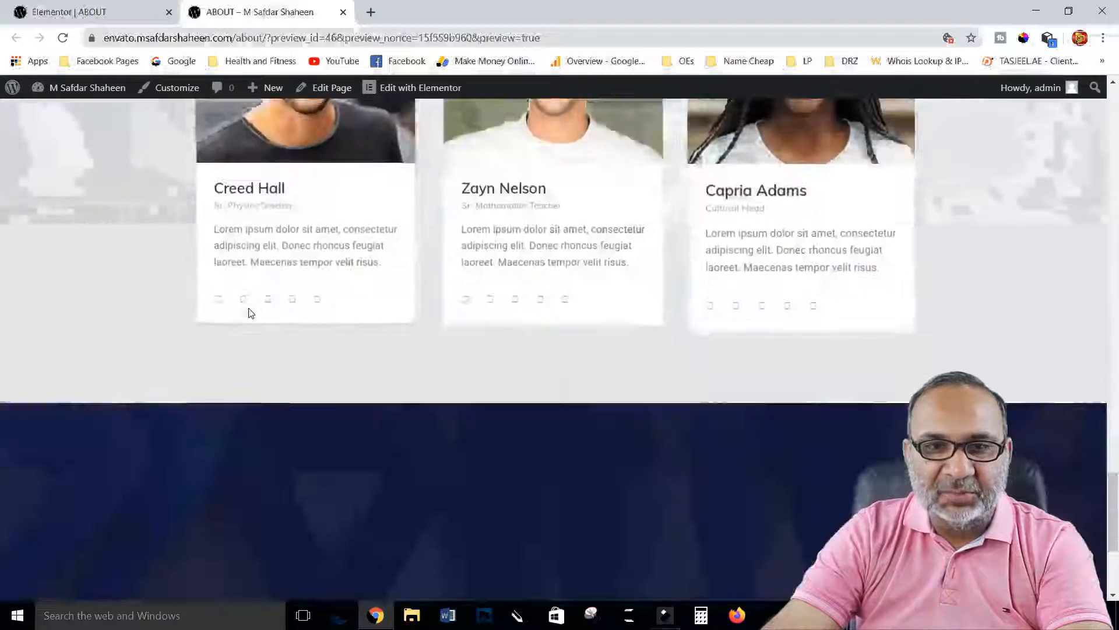
scroll(799, 95, "up", 20)
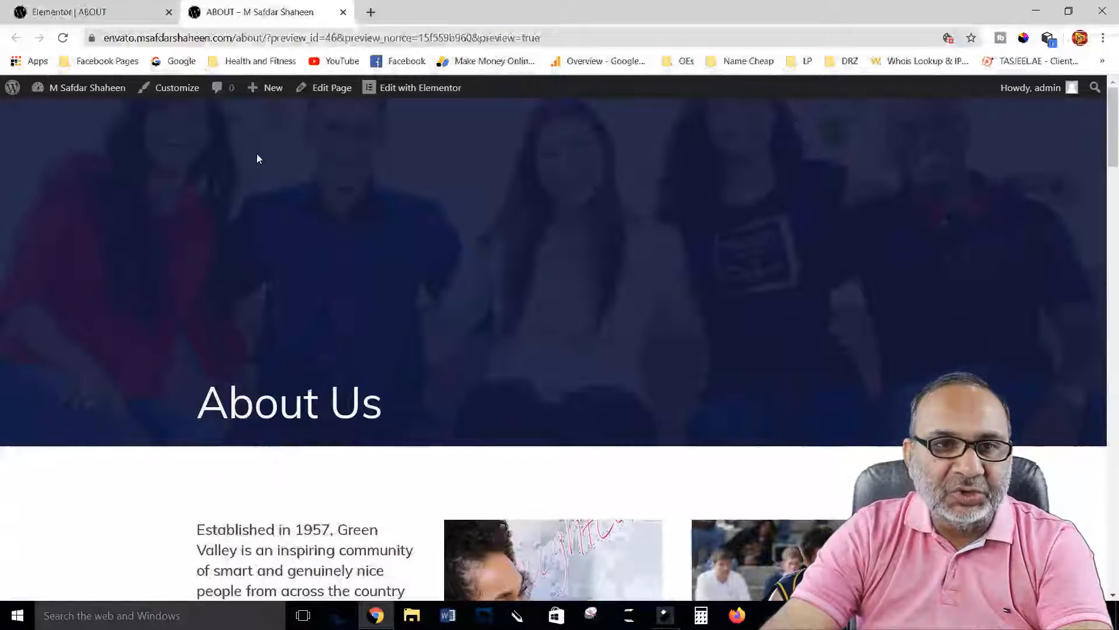
Change the ABOUT page's template to Elementor Full Width in its WordPress page attributes and update the page
left_click(325, 88)
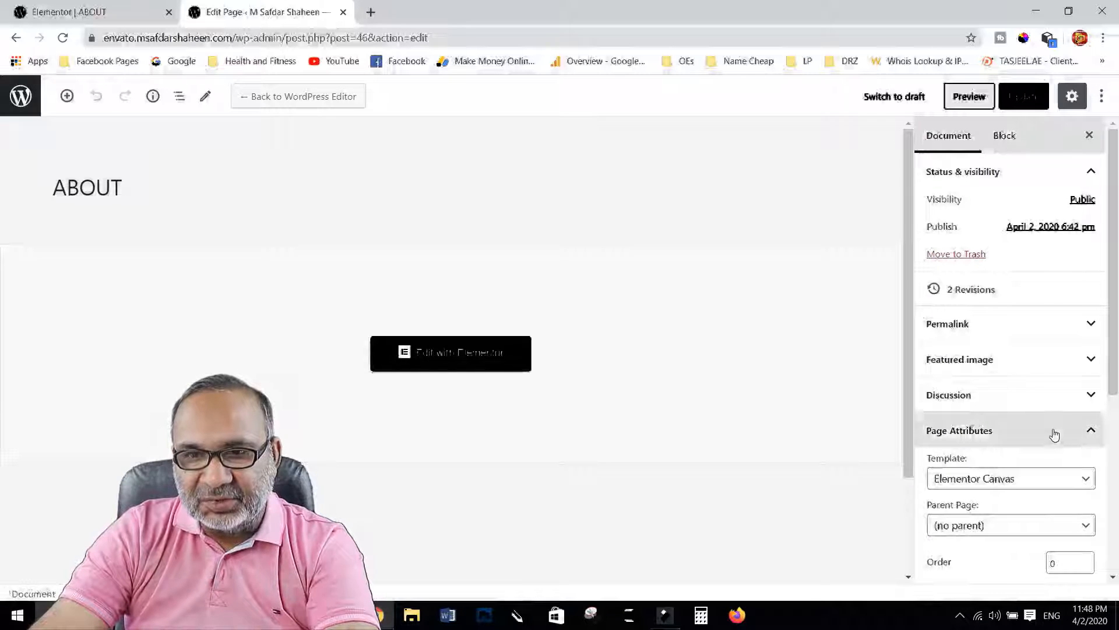
scroll(1052, 432, "down", 4)
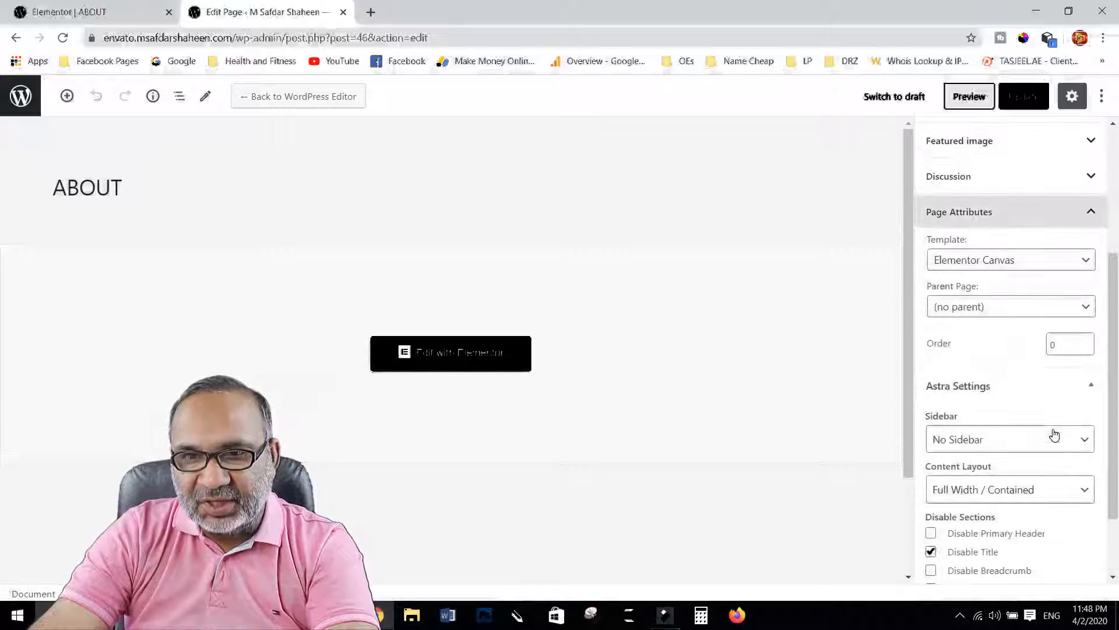
left_click(1042, 265)
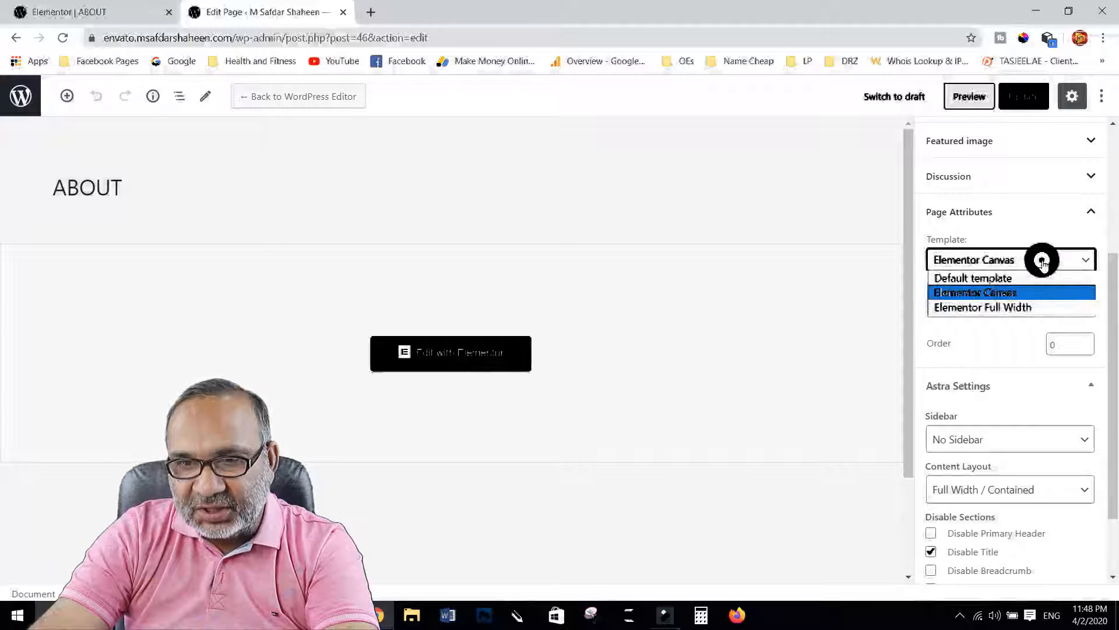
left_click(1024, 307)
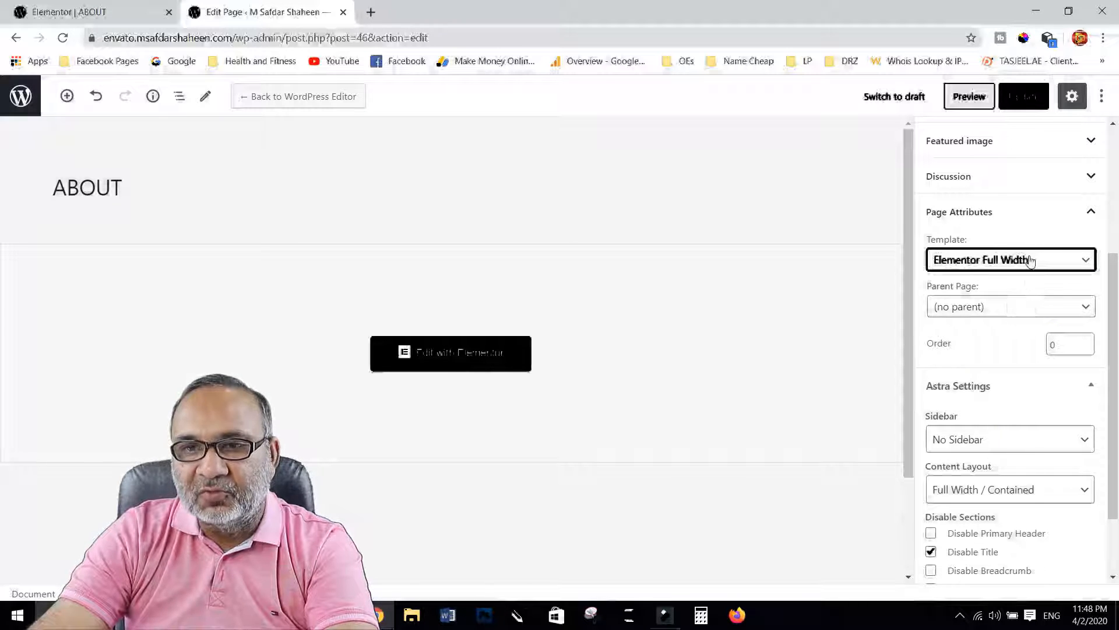
left_click(1023, 95)
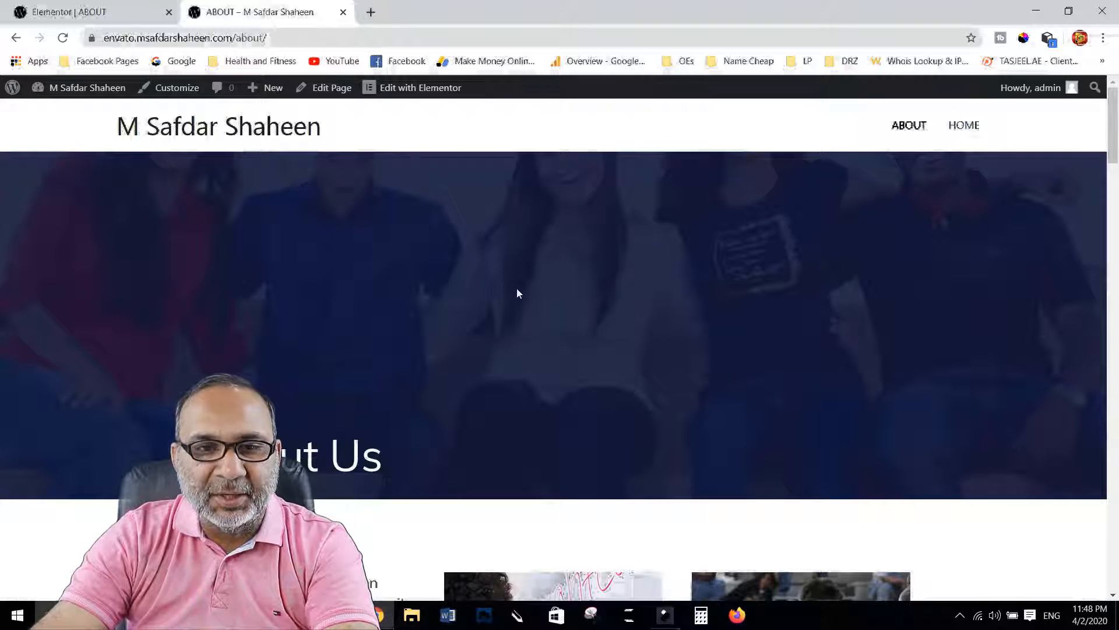
Check the live ABOUT page down to the team section and close the Elementor ABOUT editor's browser tab
scroll(518, 294, "down", 12)
scroll(518, 296, "down", 15)
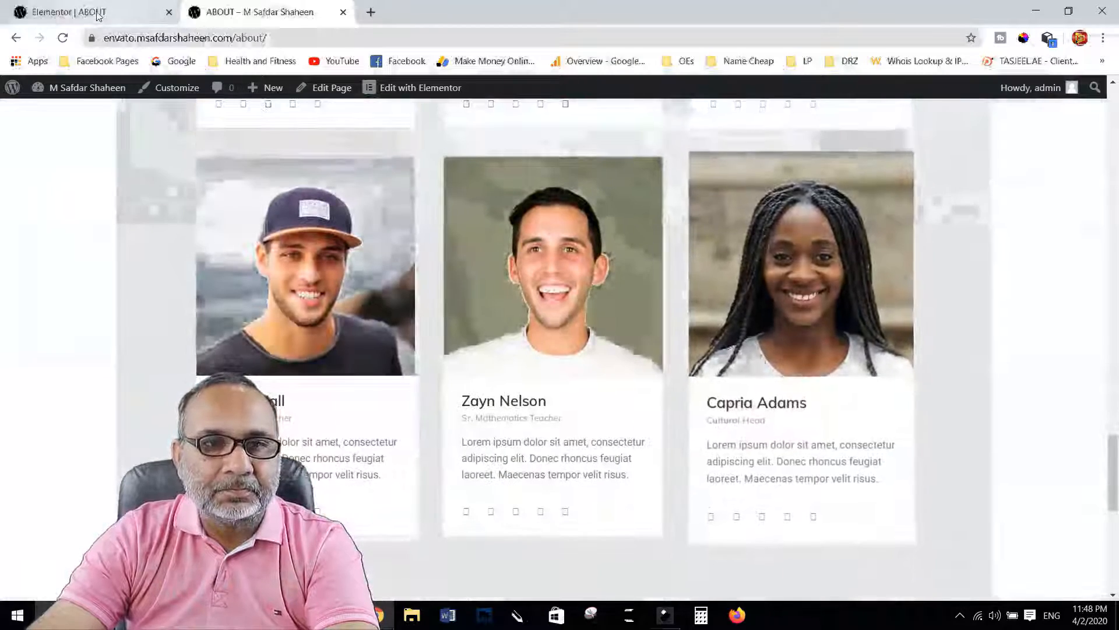
left_click(168, 16)
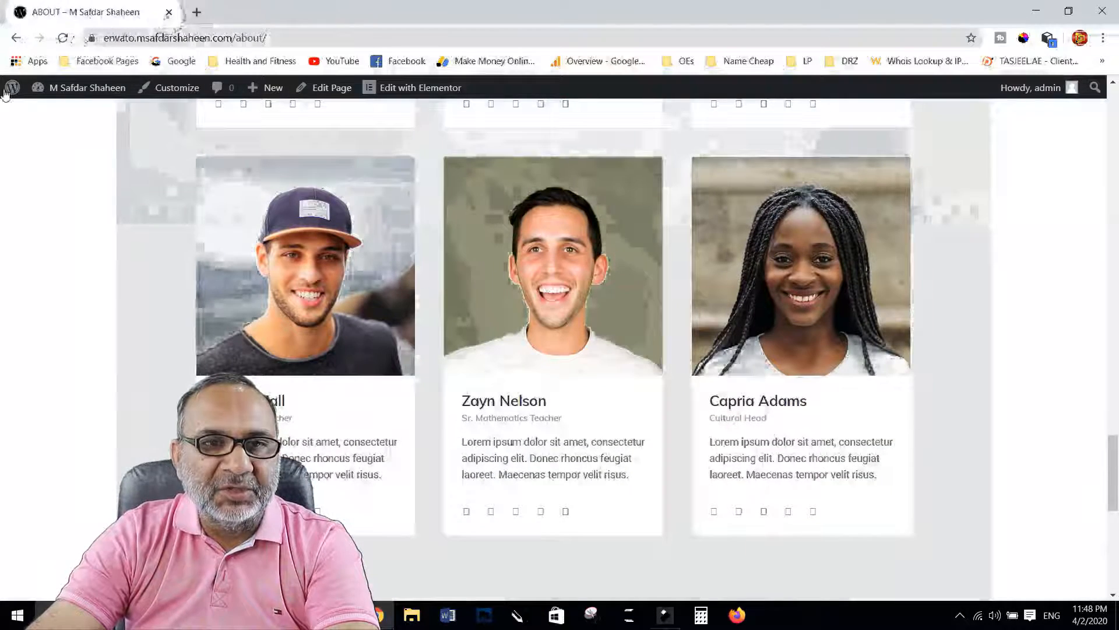
Find the School template kit in Envato Elements under the Education & Non-Profit category and open it
mouse_move(71, 95)
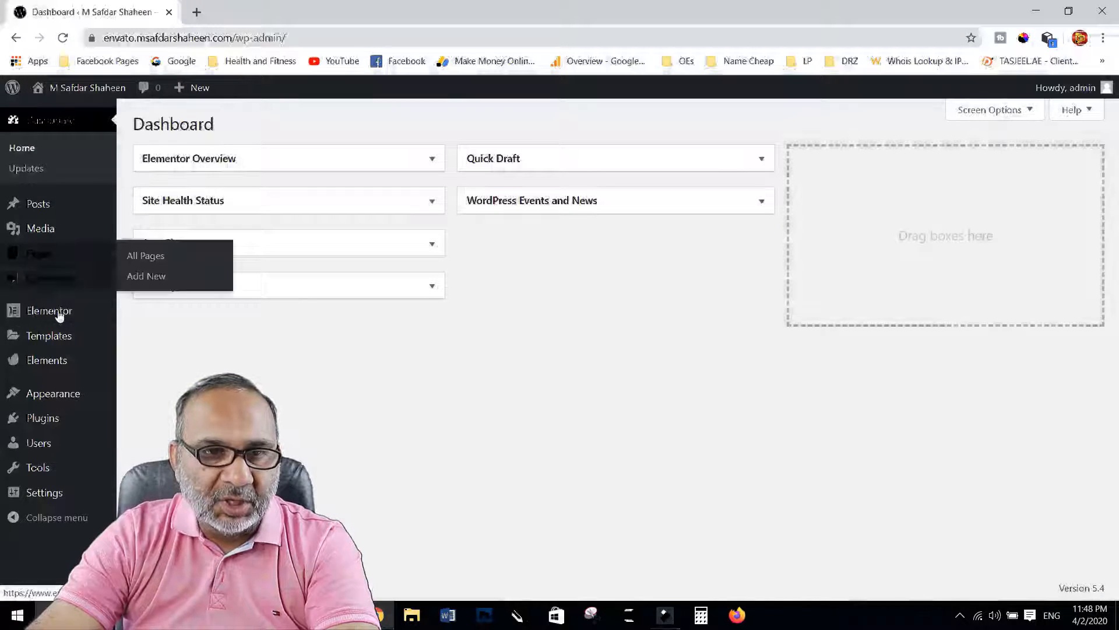
mouse_move(44, 366)
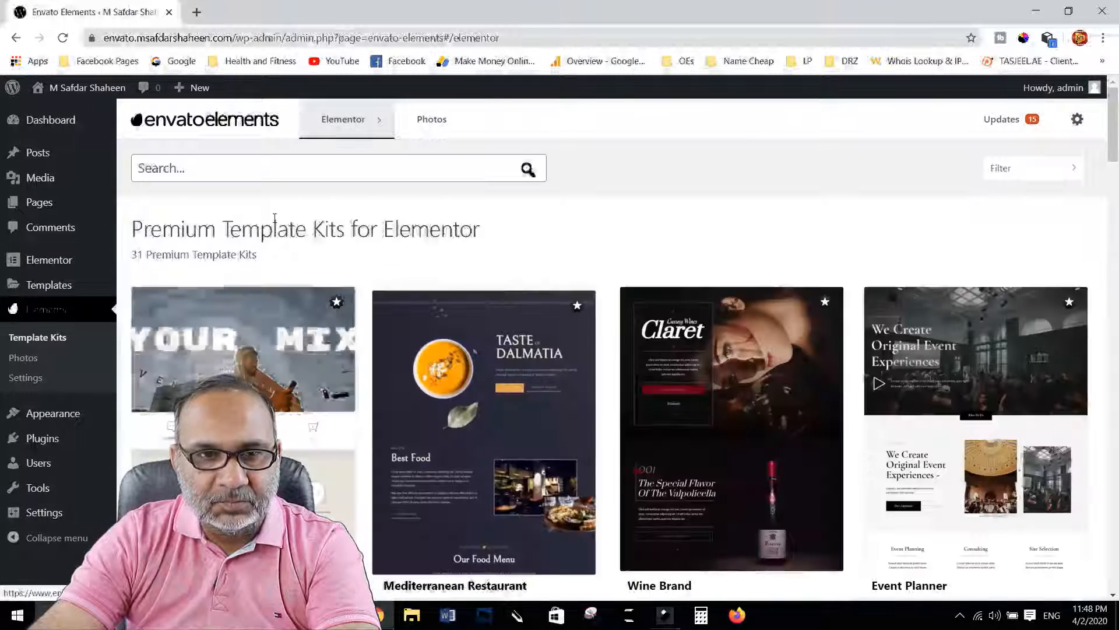
left_click(230, 160)
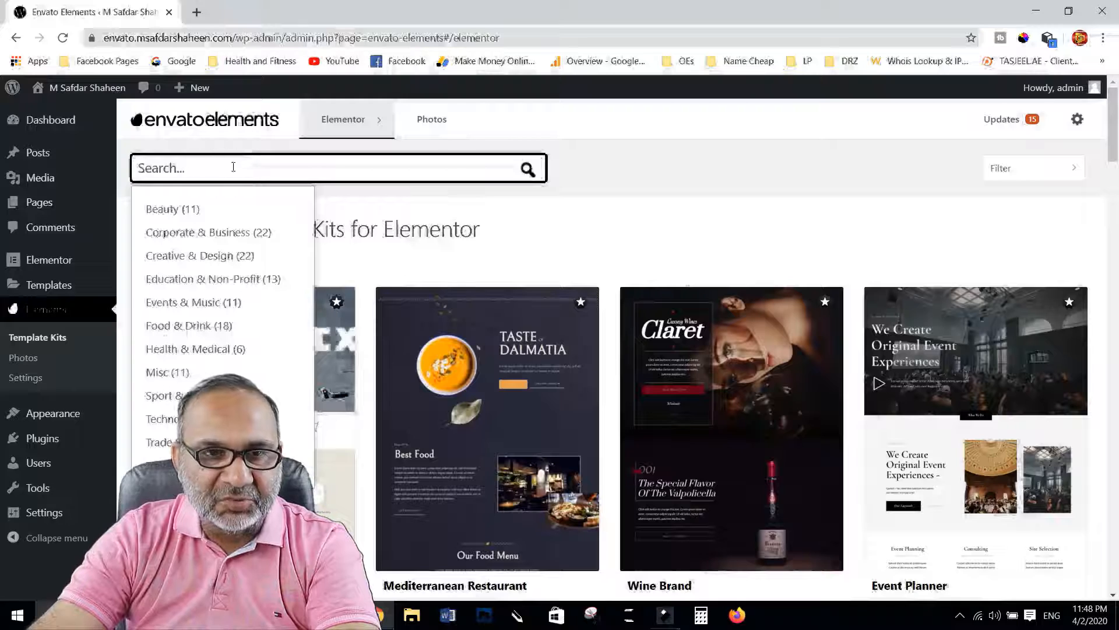
left_click(202, 278)
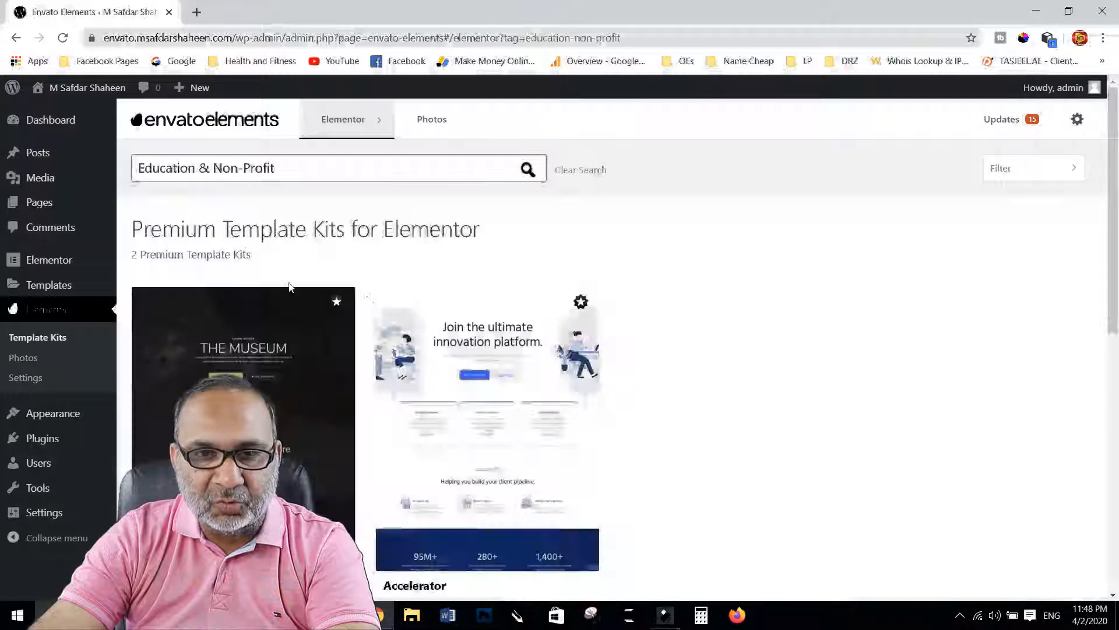
scroll(369, 300, "down", 6)
scroll(369, 301, "down", 10)
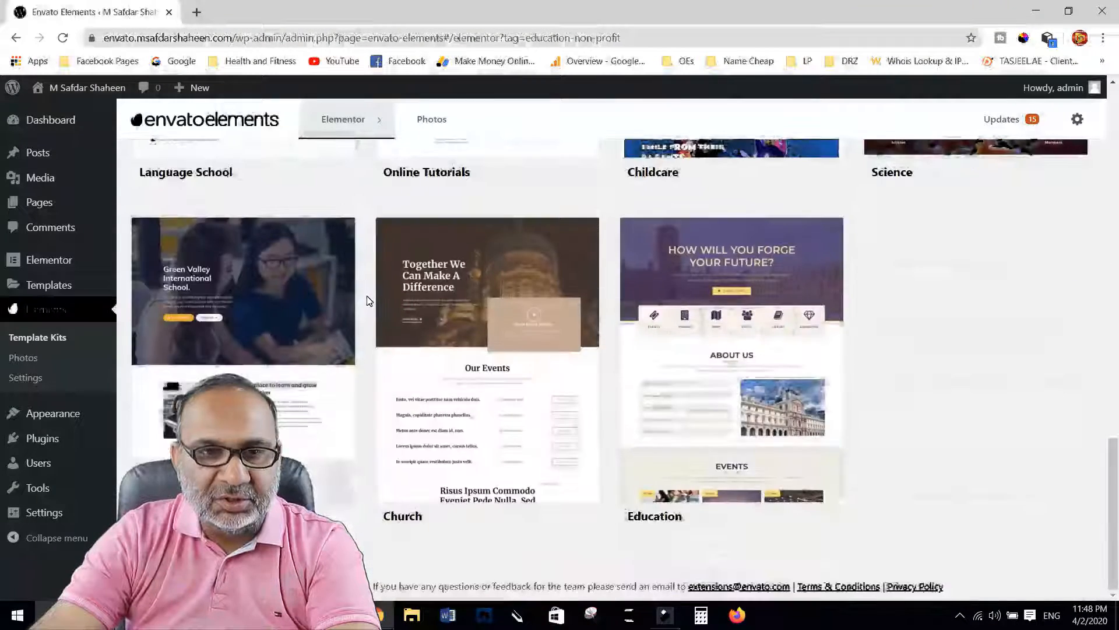
left_click(295, 309)
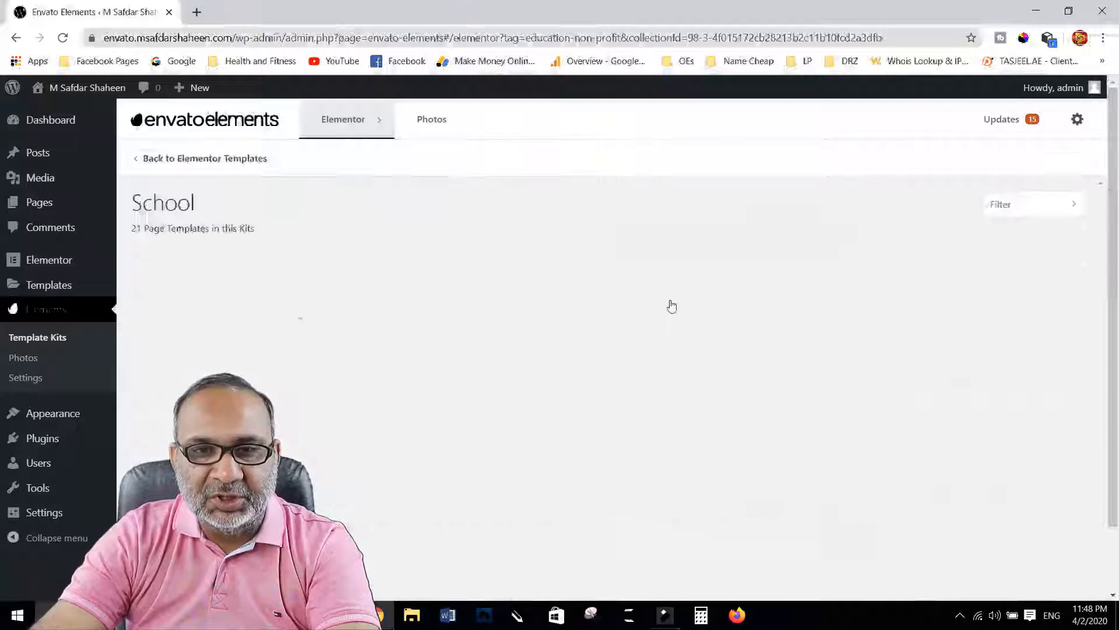
Create a draft page named CONTACT from the School kit's Contact 1 template
scroll(715, 305, "down", 6)
scroll(716, 304, "down", 8)
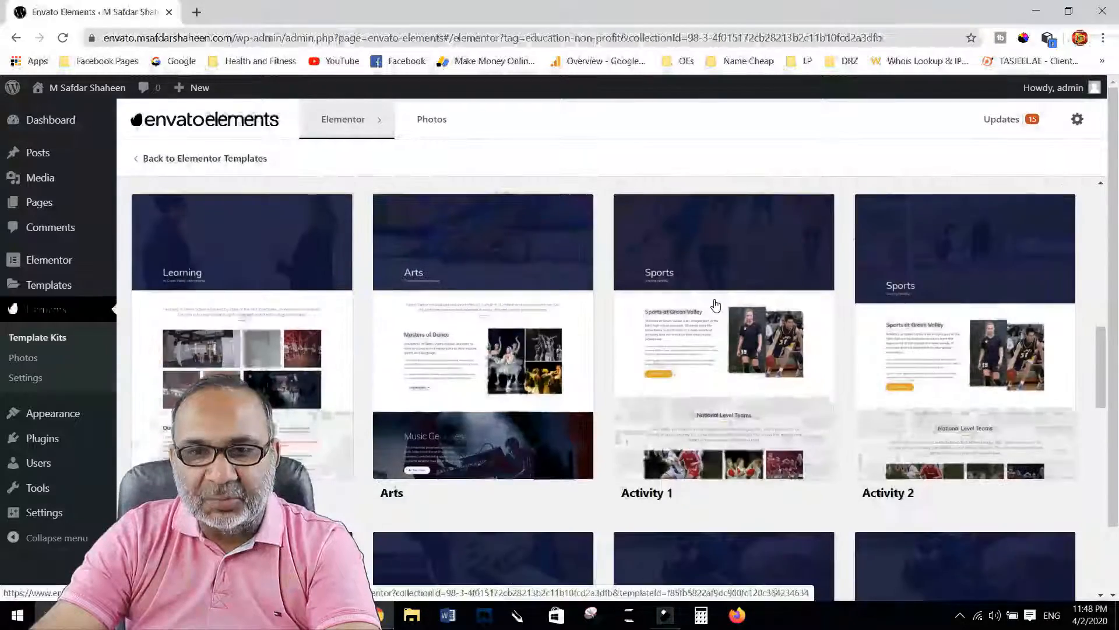
scroll(715, 303, "down", 8)
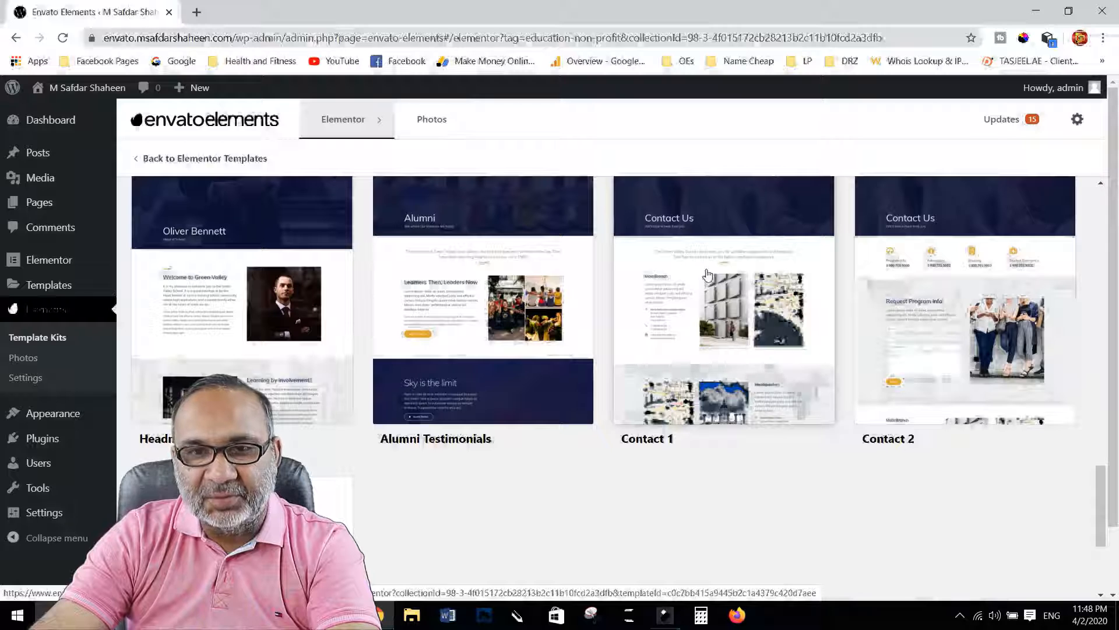
left_click(721, 324)
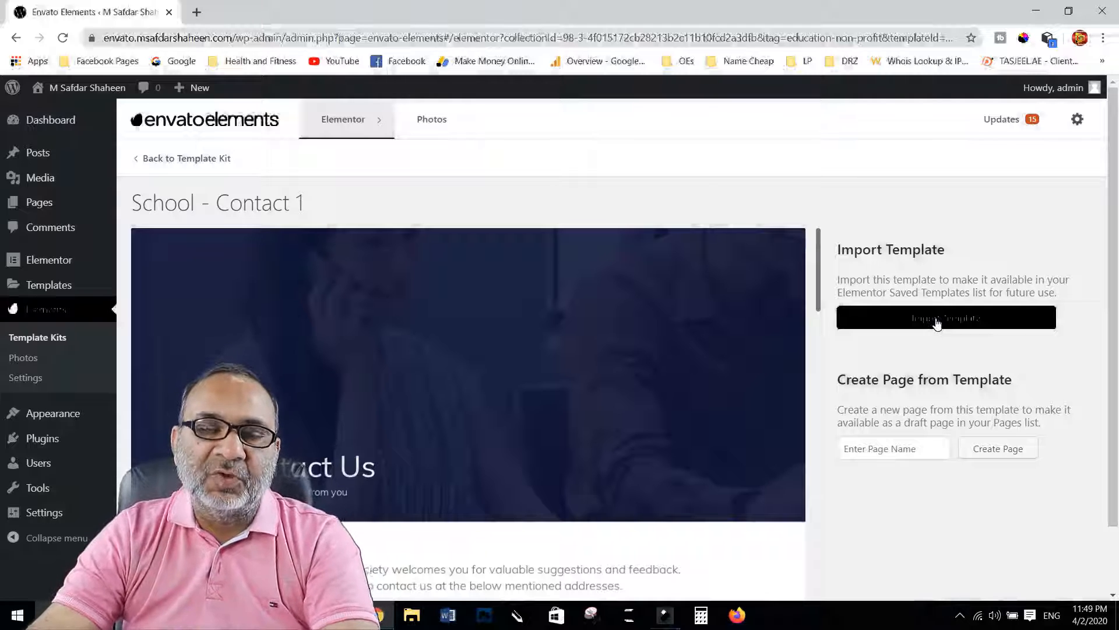
left_click(898, 447)
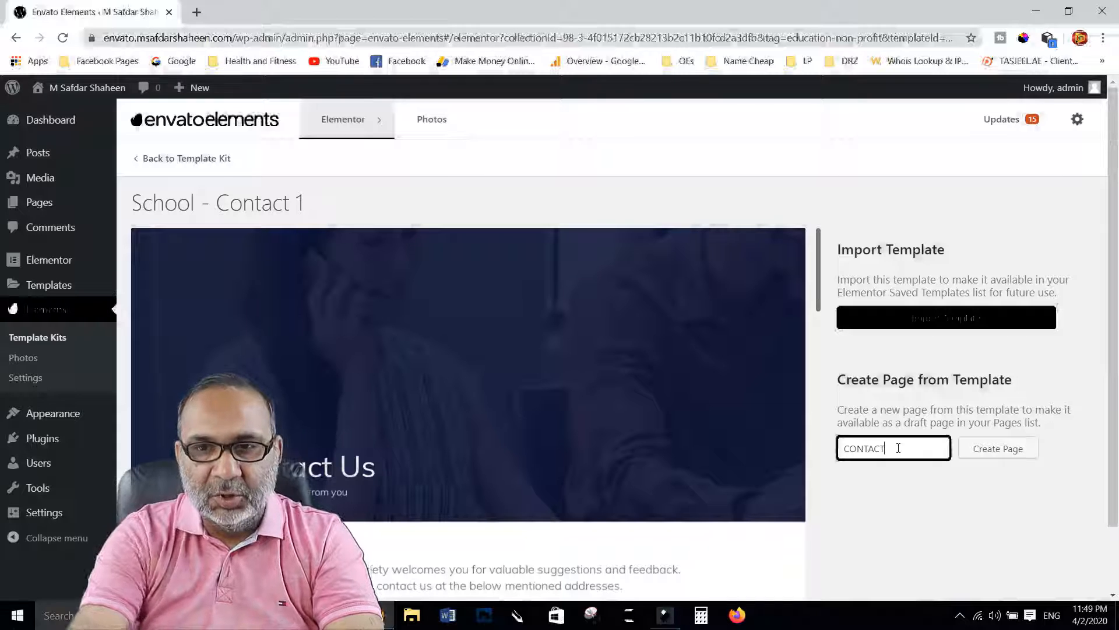
left_click(1001, 452)
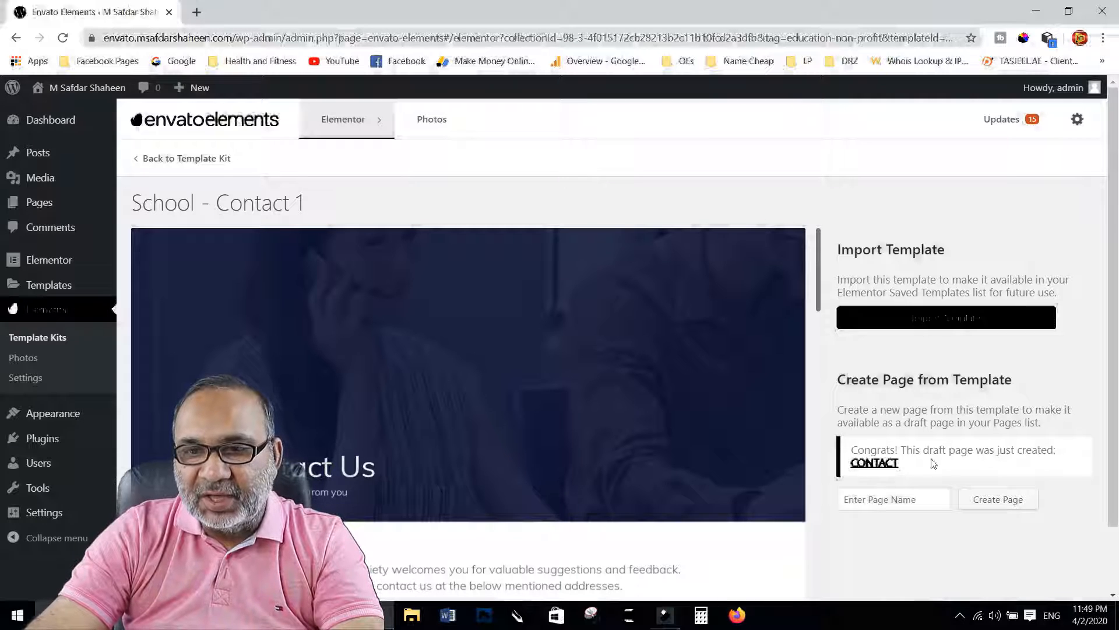
Open the newly created CONTACT draft in Elementor in a new browser tab and switch to it
right_click(871, 465)
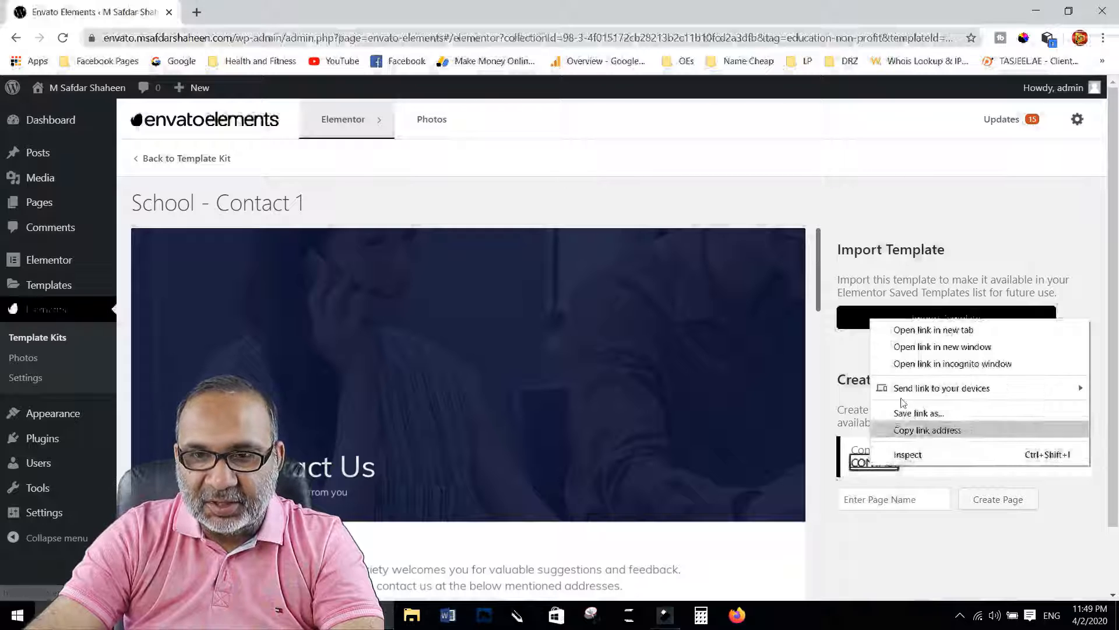
left_click(925, 331)
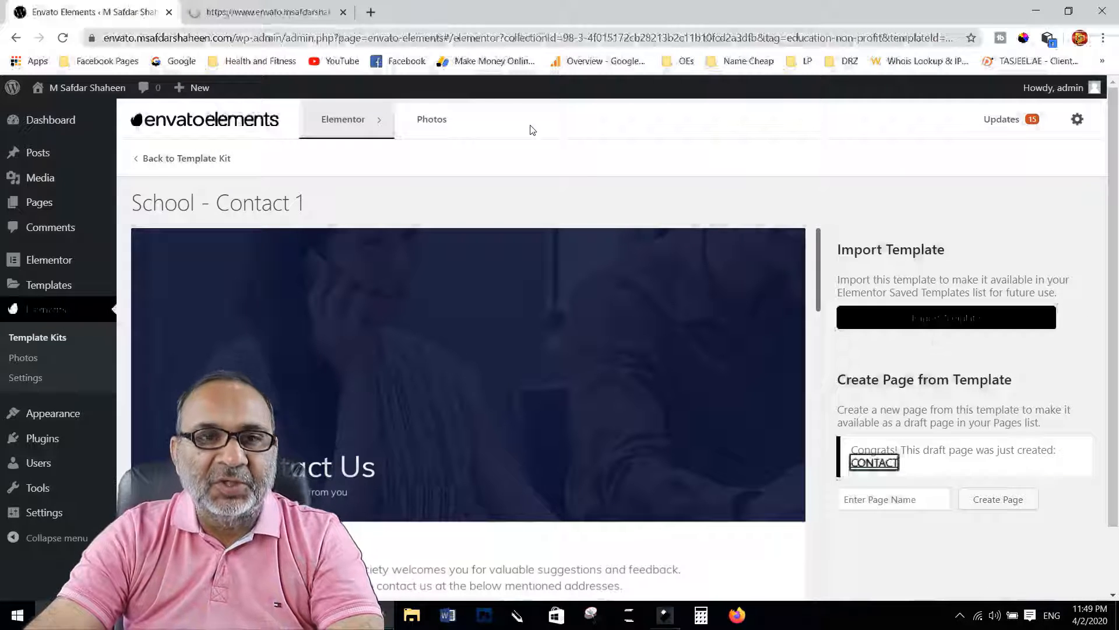
key("ctrl+Tab")
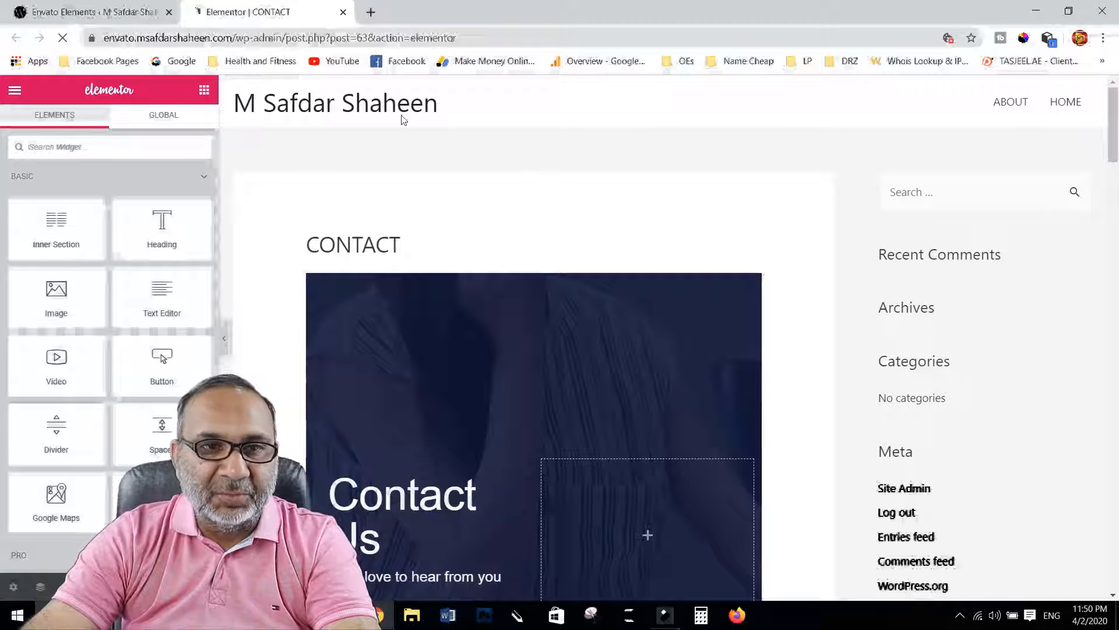
Return to the WordPress admin browser tab and open the CONTACT draft from the Pages list in the page editor
left_click(70, 11)
mouse_move(89, 118)
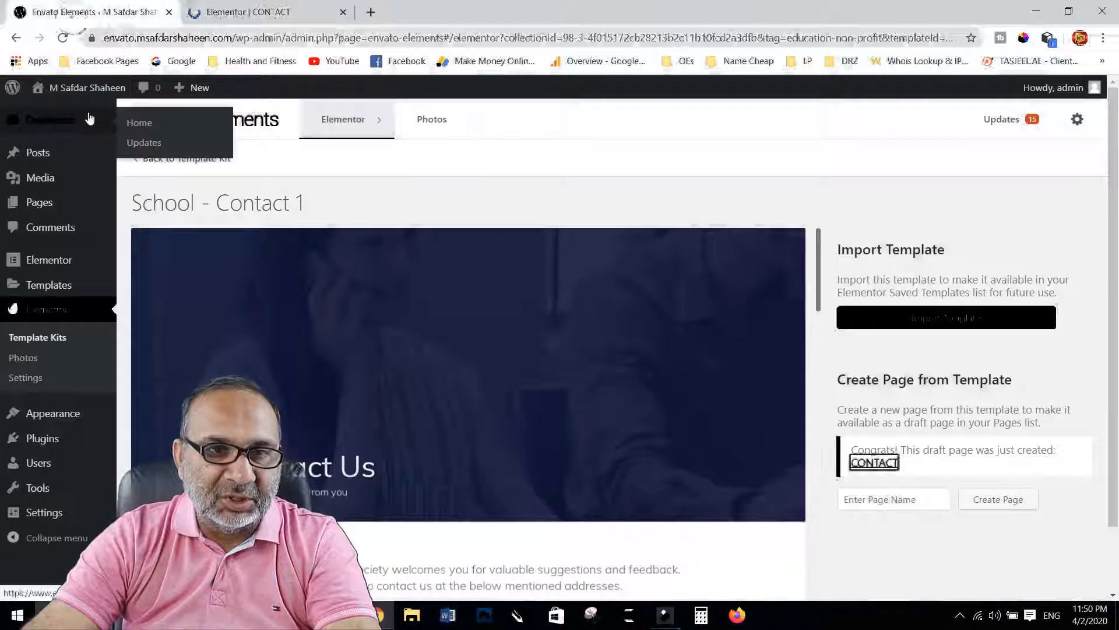
left_click(38, 207)
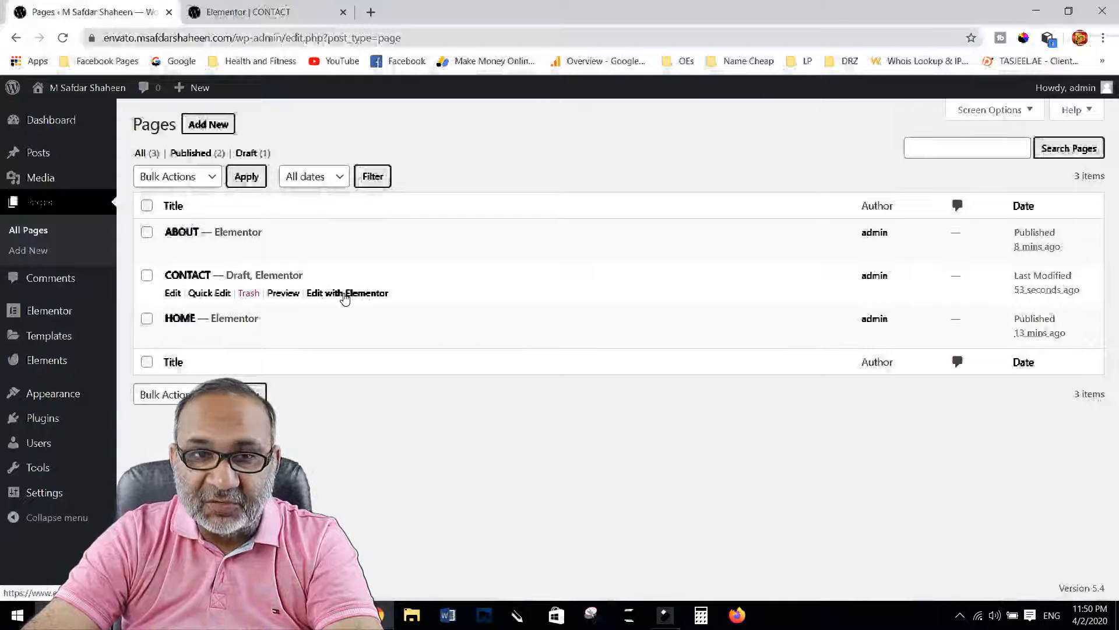
left_click(173, 293)
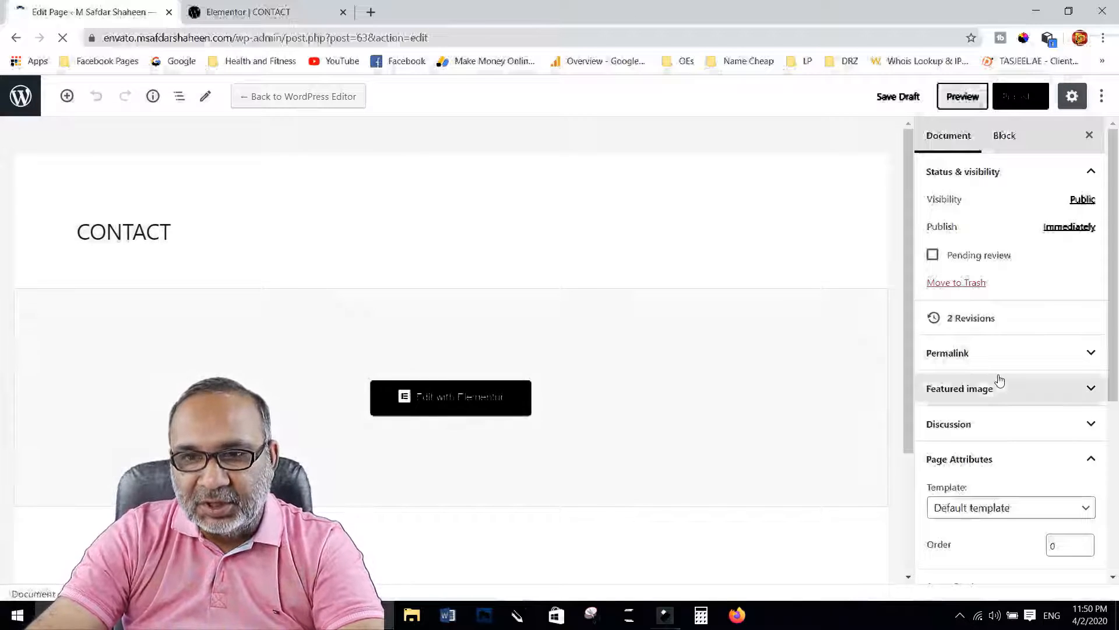
Set the CONTACT page's template to Elementor Full Width in its page attributes
scroll(999, 381, "down", 3)
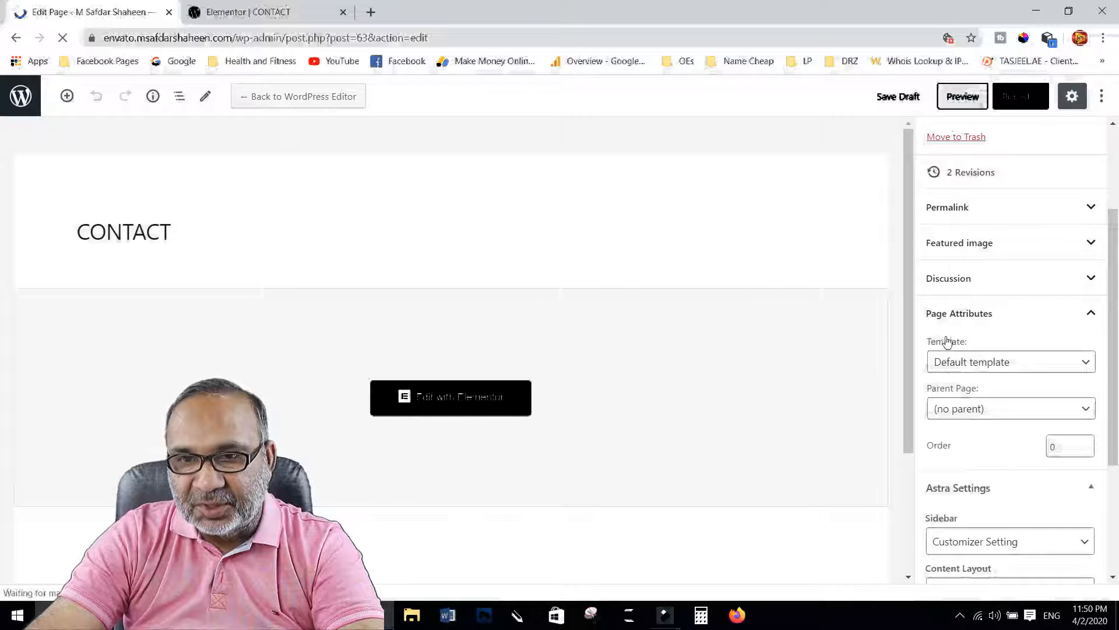
left_click(991, 364)
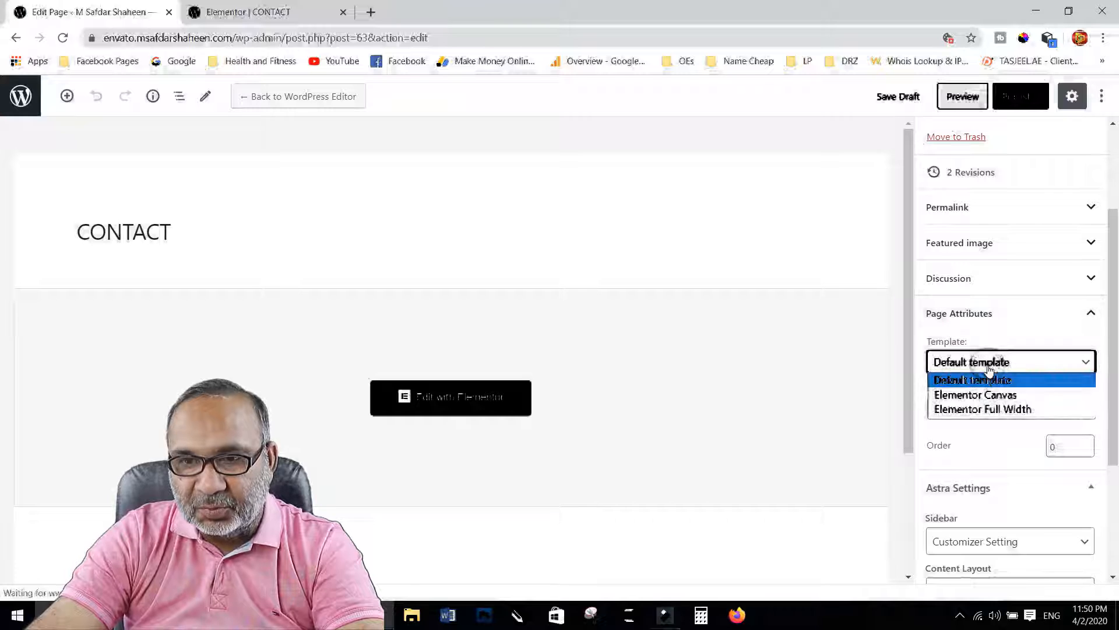
left_click(1001, 409)
In the Astra settings, set the sidebar to No Sidebar, the content layout to Full Width / Contained, and disable the title
scroll(998, 412, "down", 3)
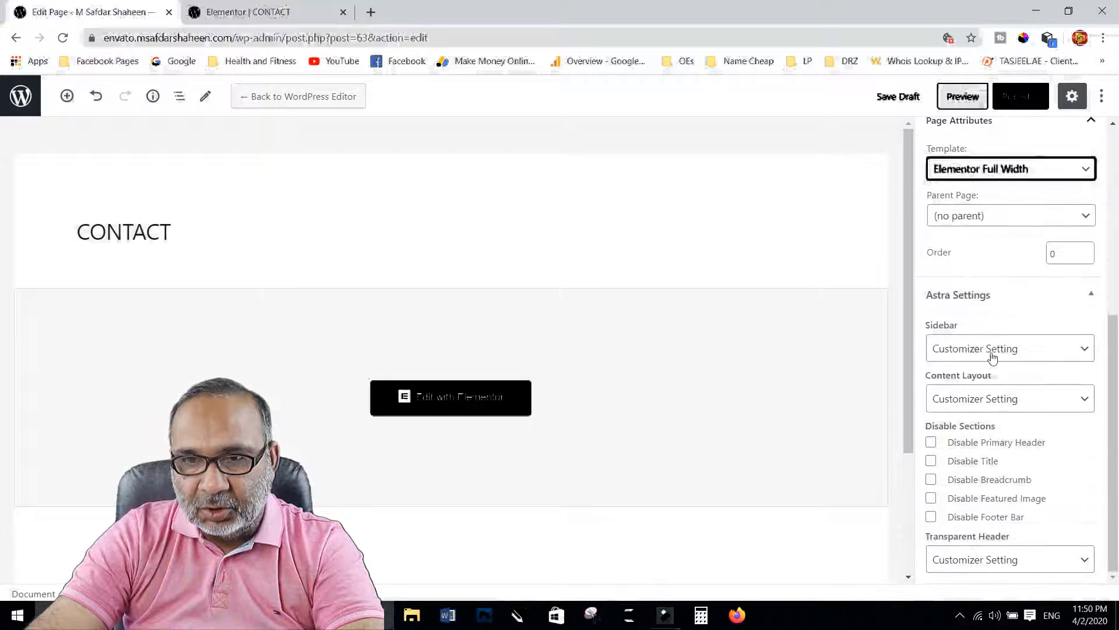
left_click(992, 356)
left_click(986, 412)
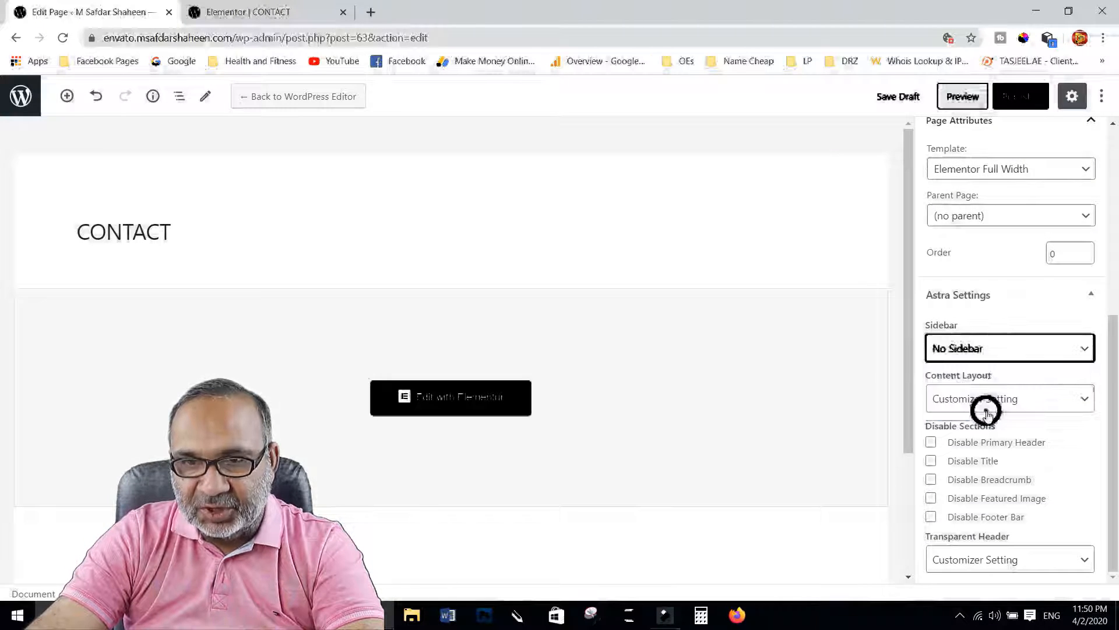
left_click(988, 399)
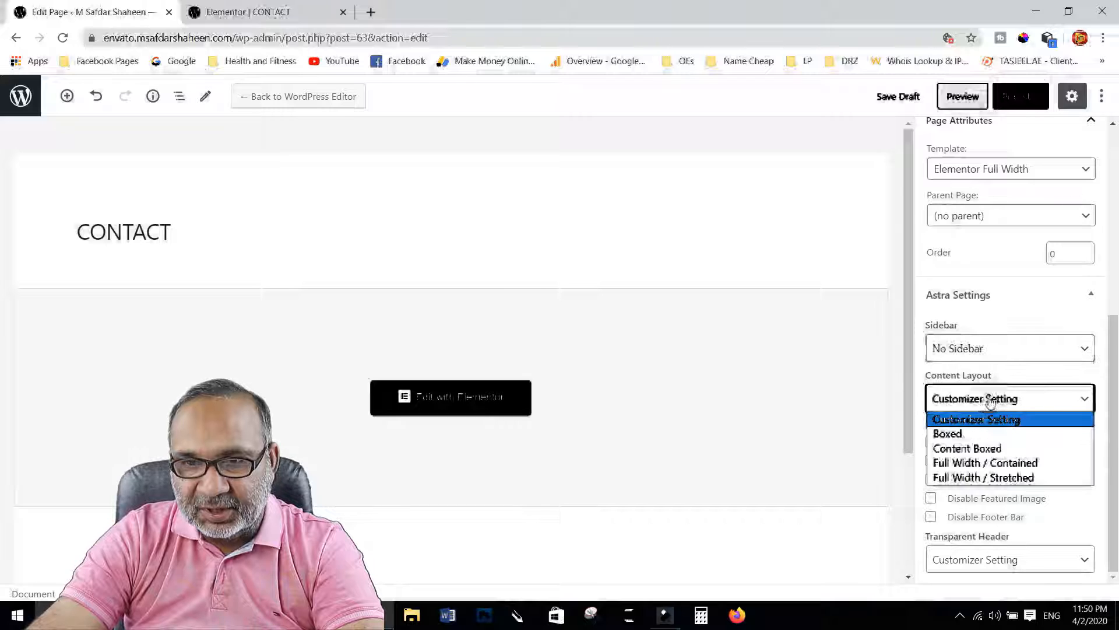
left_click(1005, 463)
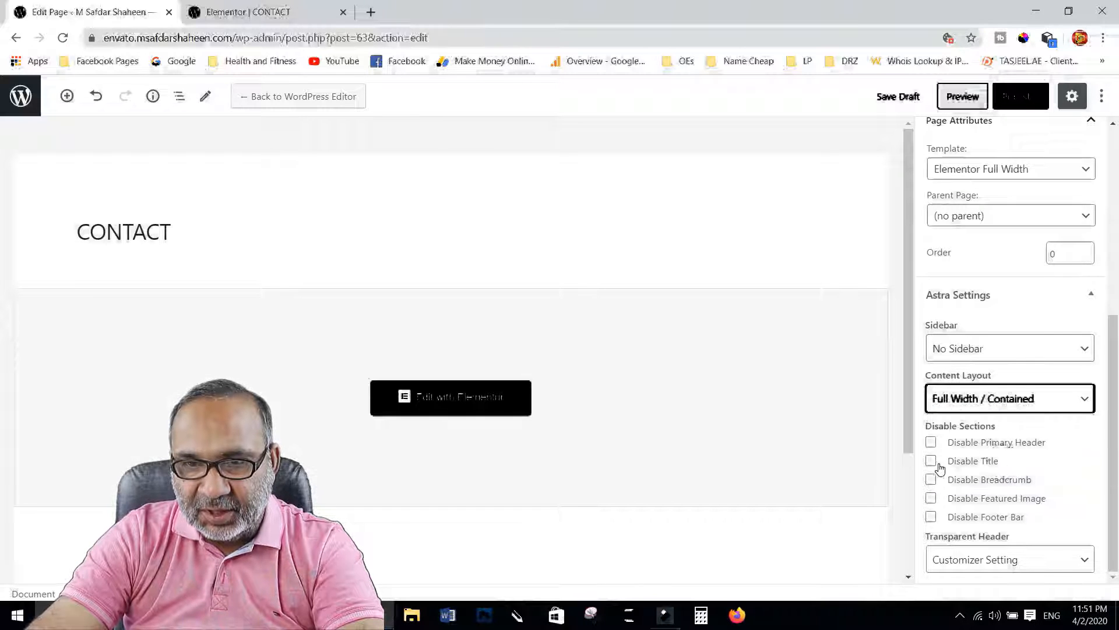
left_click(931, 462)
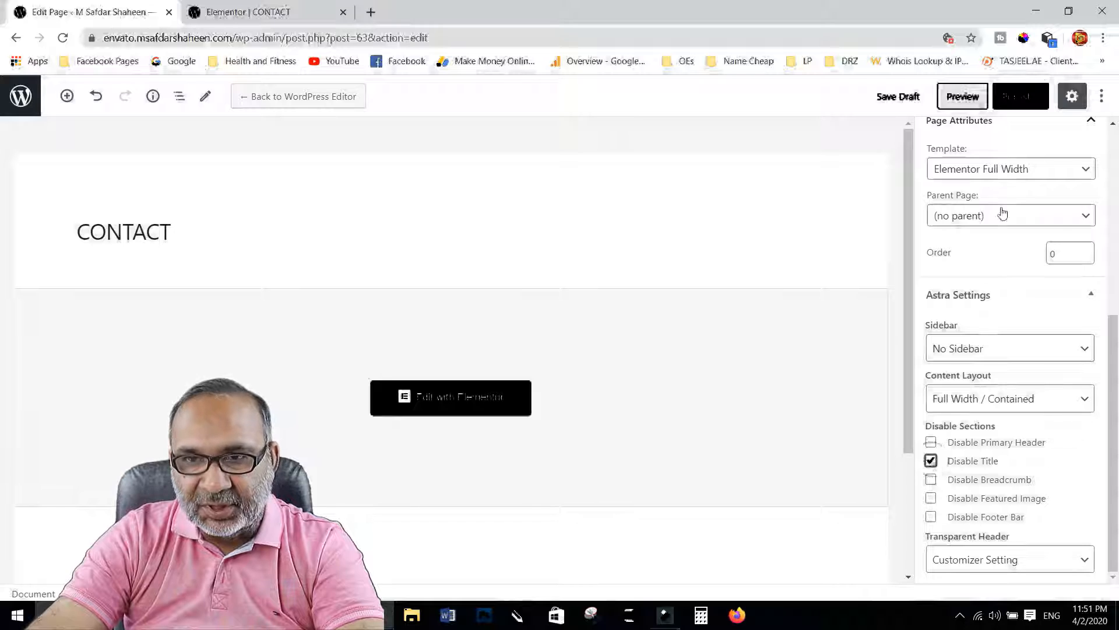
Publish the CONTACT page and reload its Elementor editor in the other browser tab
left_click(1017, 98)
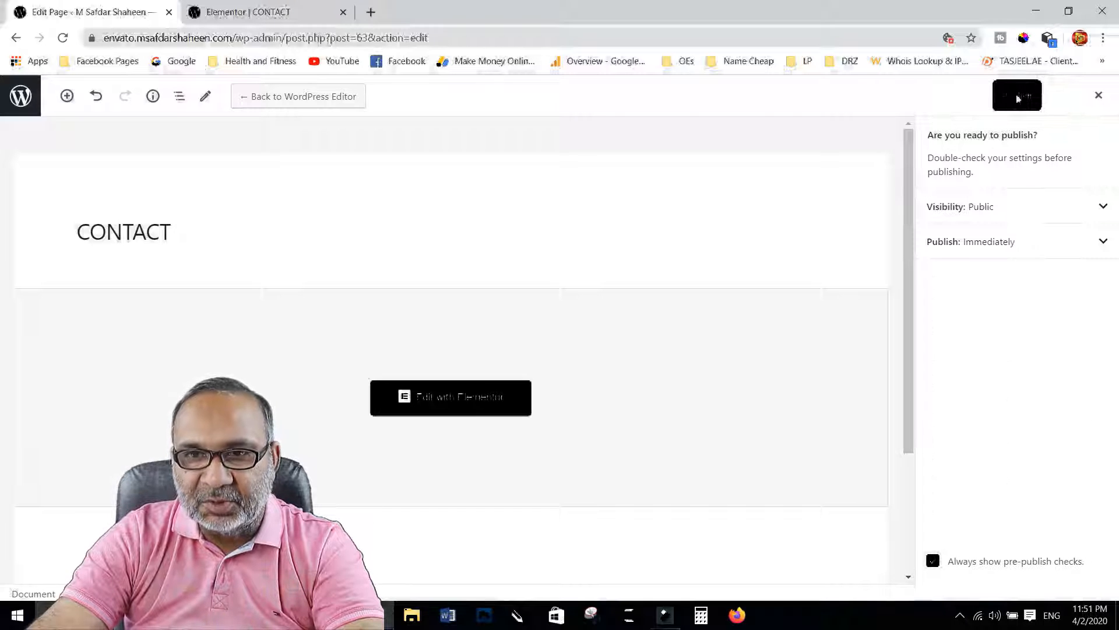
left_click(1017, 97)
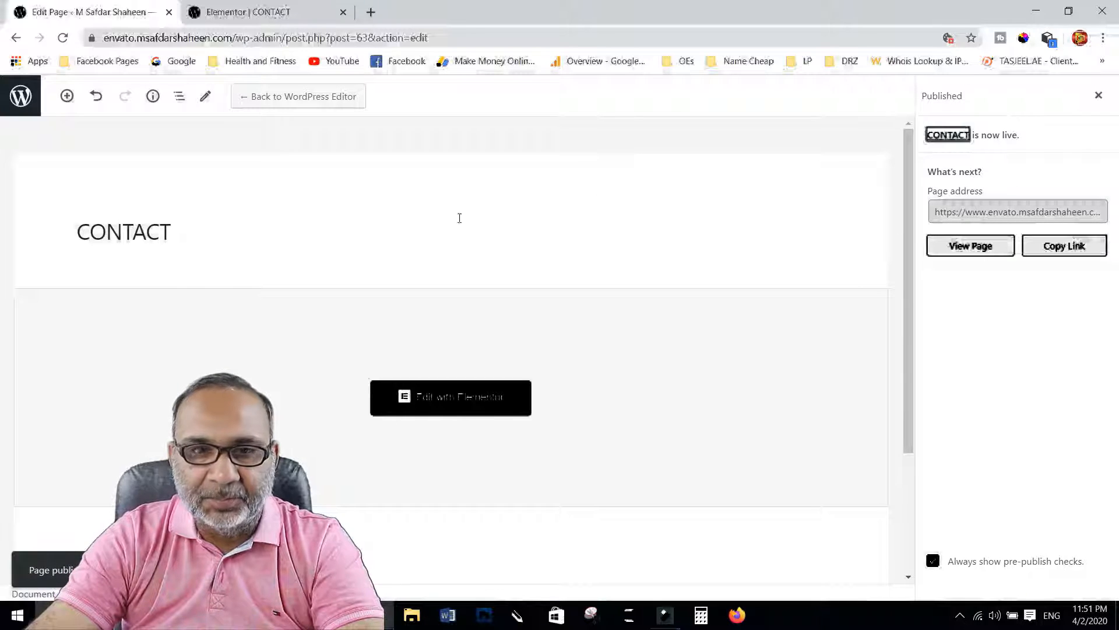
left_click(252, 12)
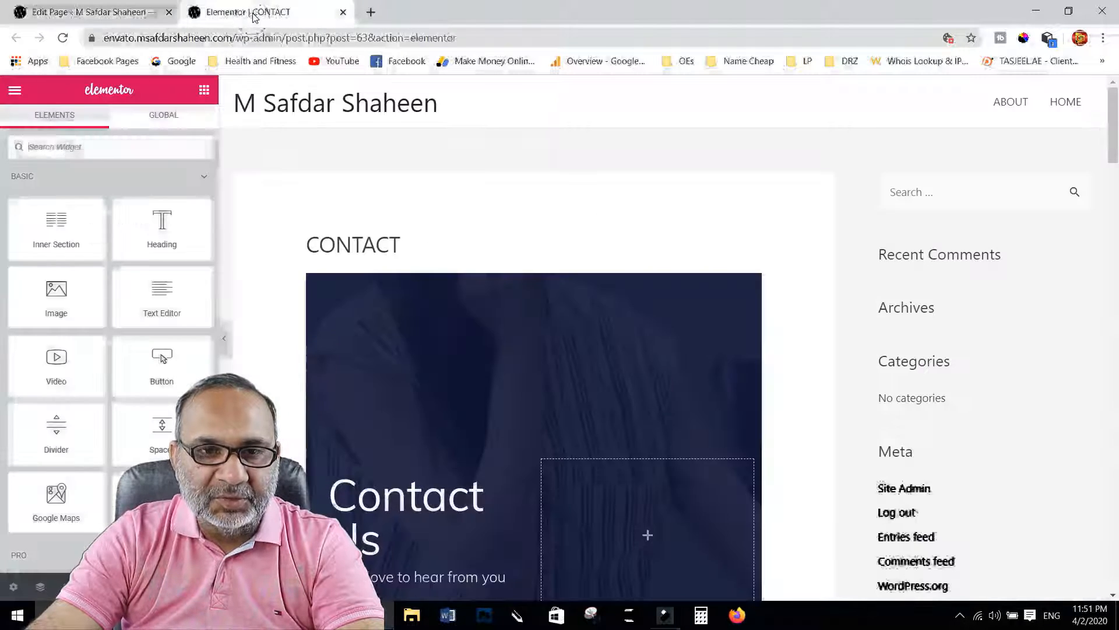
left_click(63, 38)
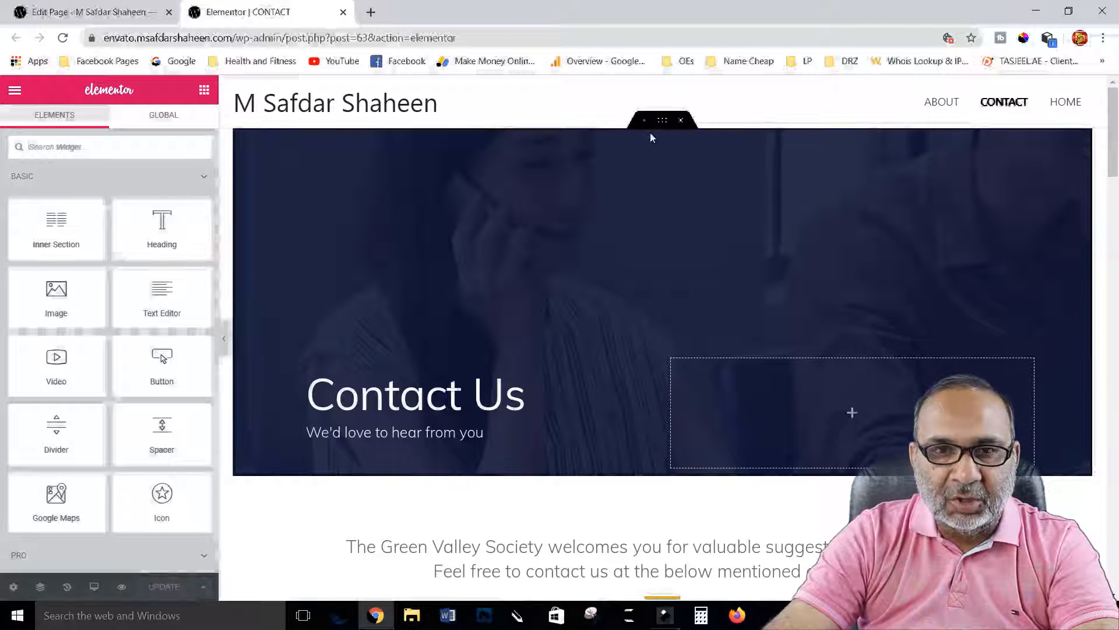
Stretch the Contact Us hero section and the Green Valley Society welcome text section to the full page width
scroll(588, 326, "down", 10)
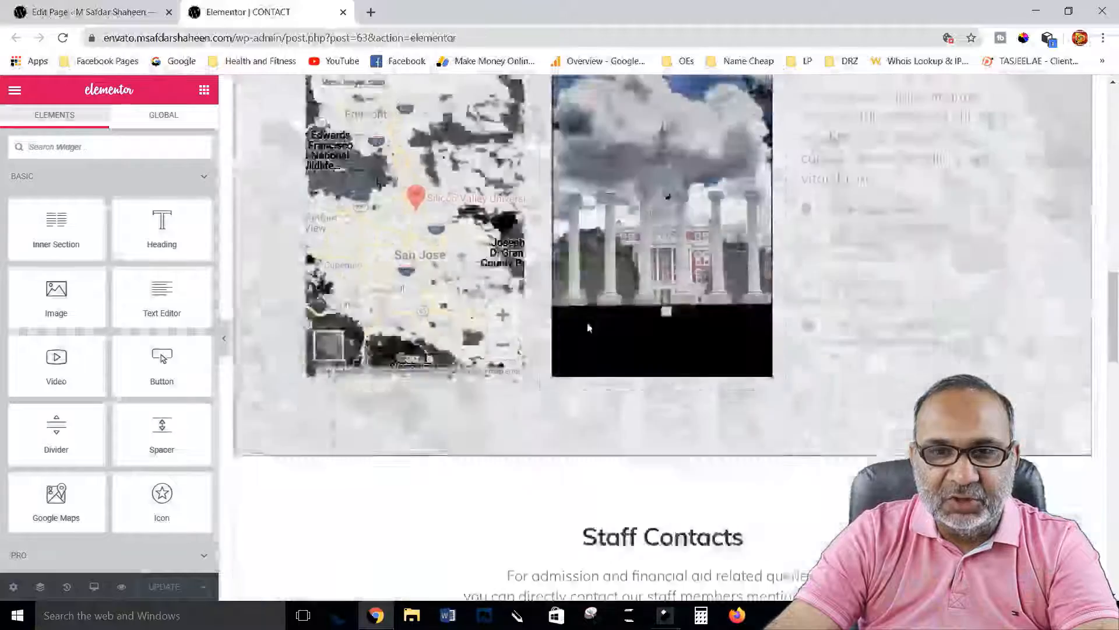
scroll(587, 327, "down", 15)
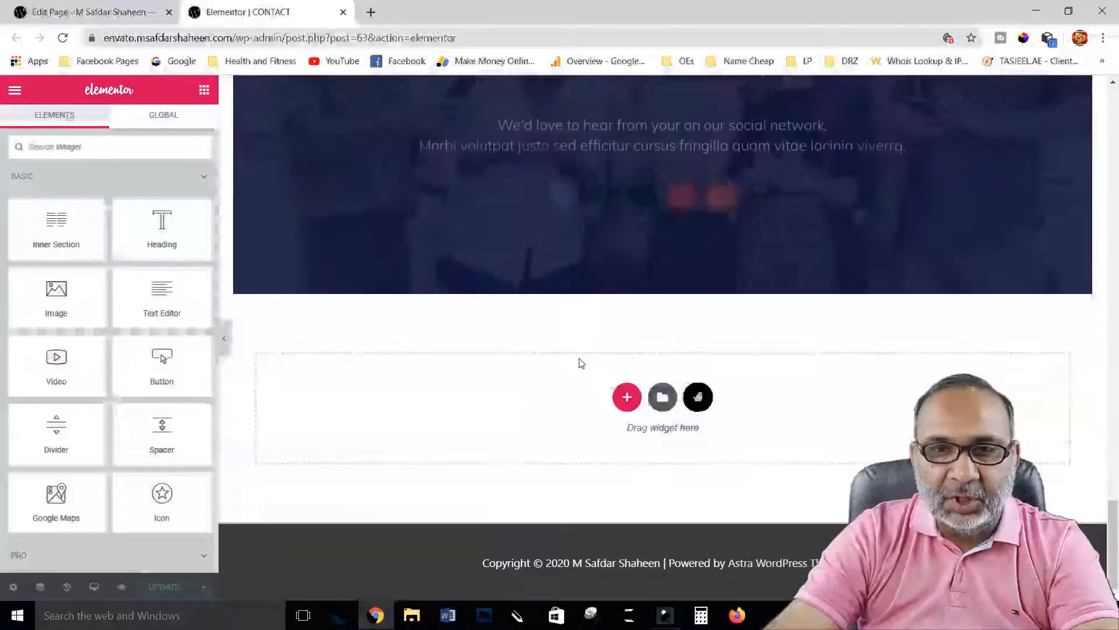
scroll(581, 361, "up", 20)
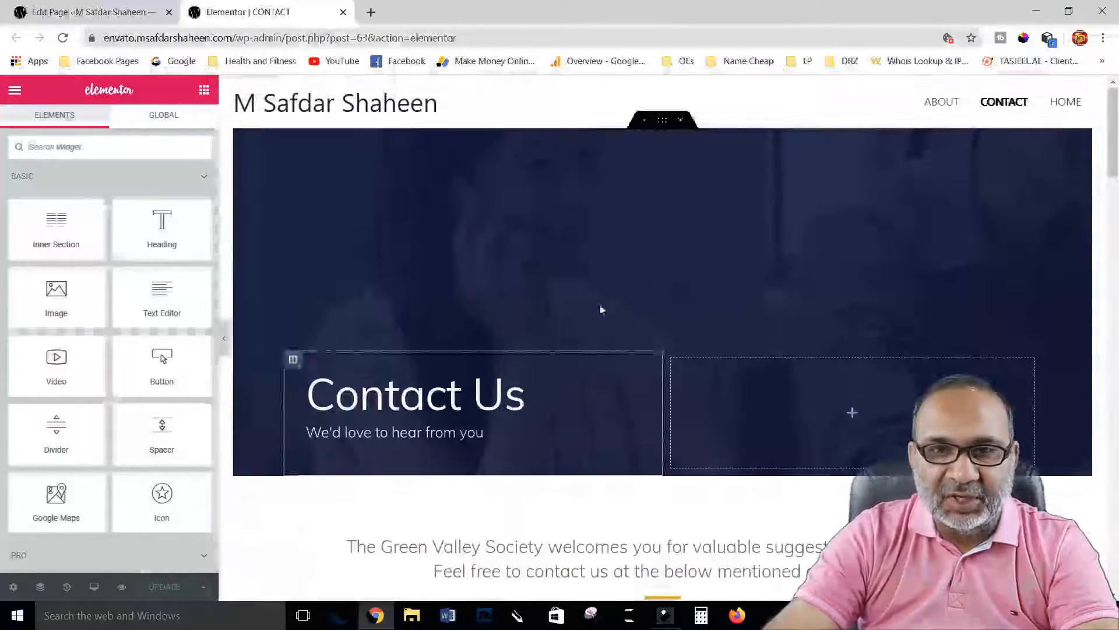
left_click(662, 120)
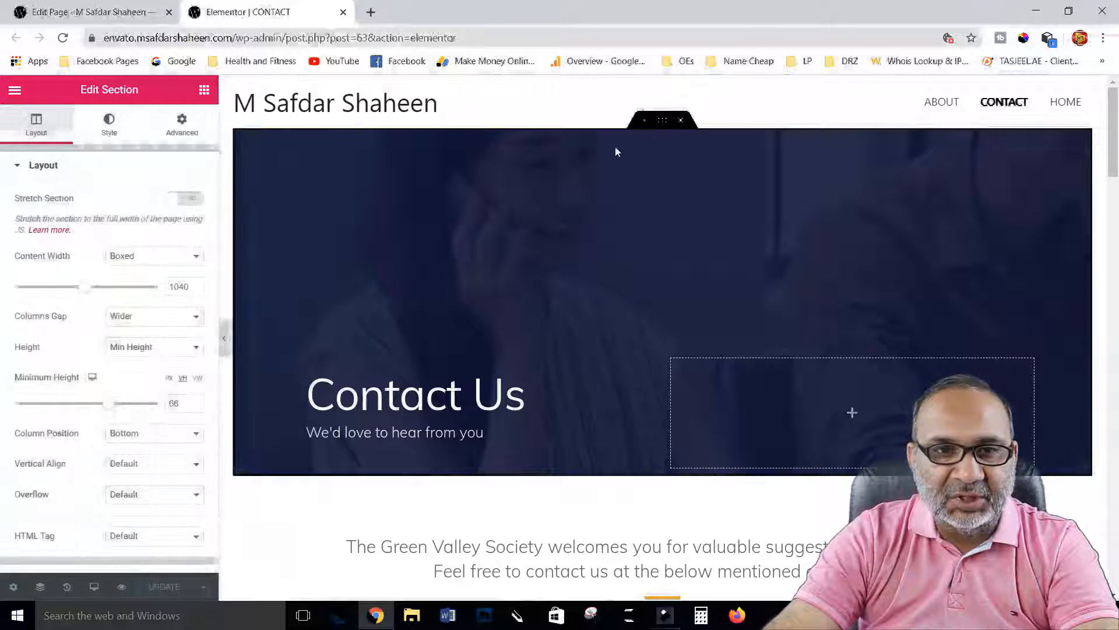
left_click(184, 198)
scroll(557, 288, "down", 5)
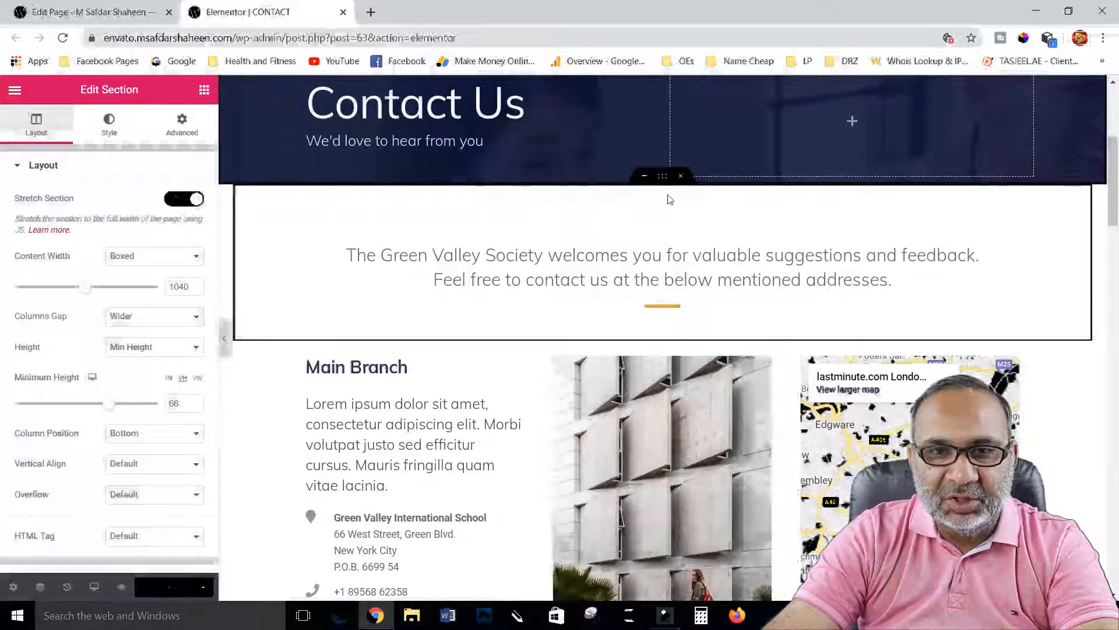
left_click(663, 176)
left_click(191, 199)
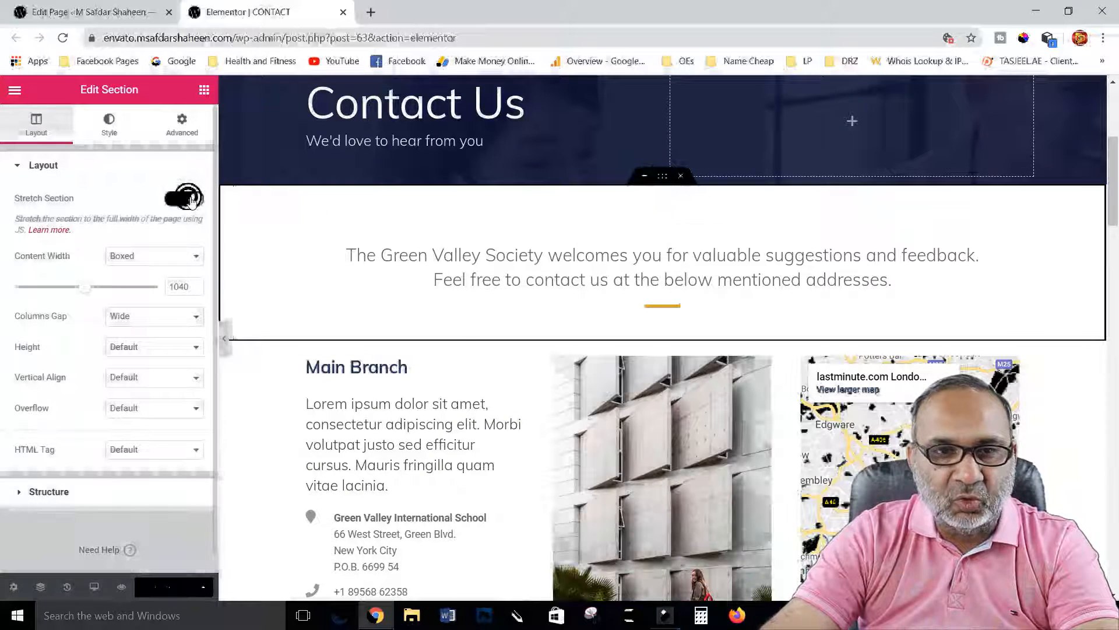
Stretch the Main Branch section and the Headquarters section to the full page width
scroll(664, 321, "down", 5)
scroll(664, 320, "up", 4)
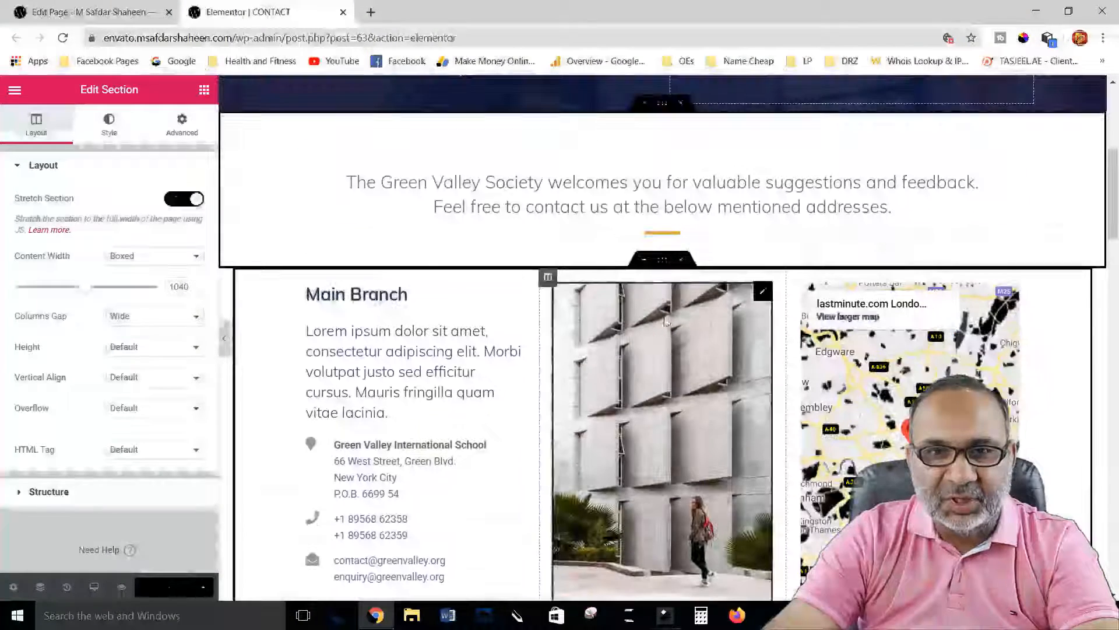
left_click(663, 263)
left_click(199, 194)
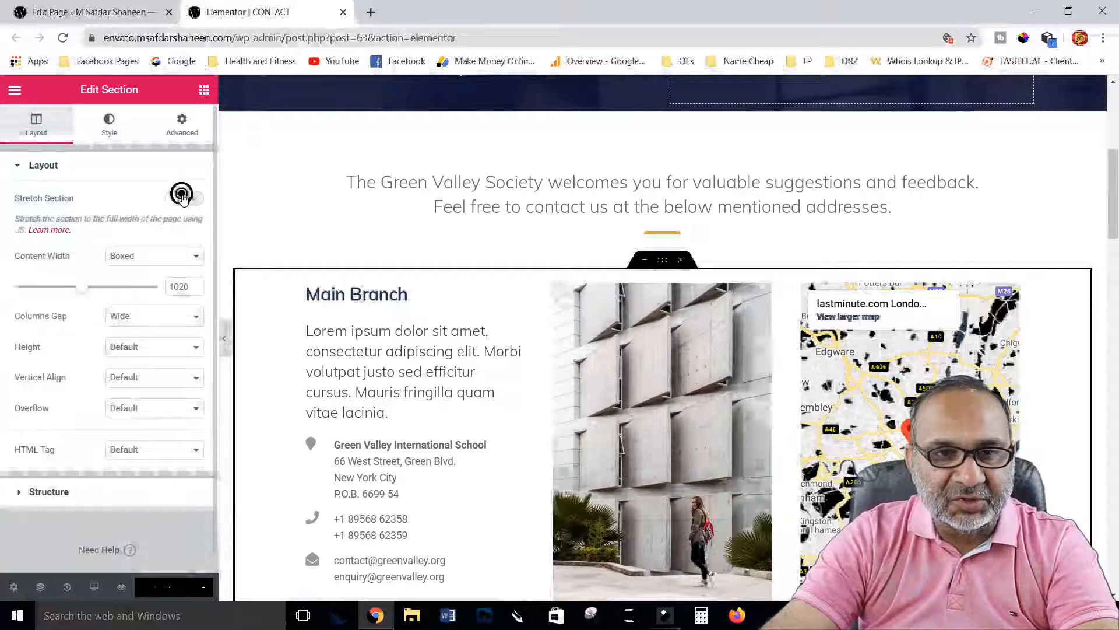
scroll(689, 400, "down", 8)
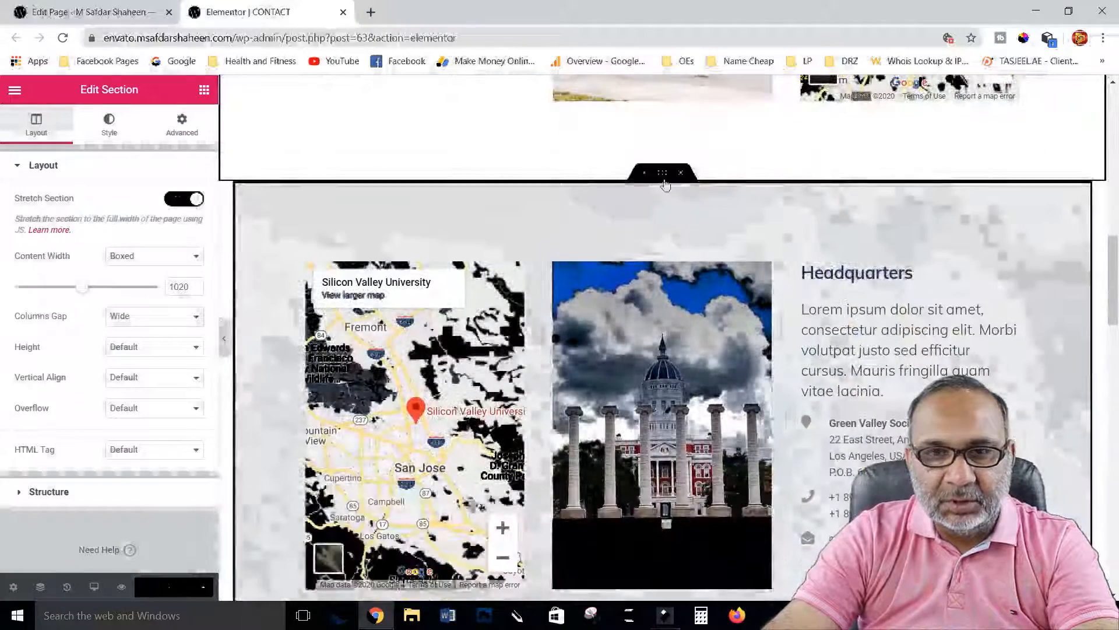
left_click(195, 198)
left_click(195, 198)
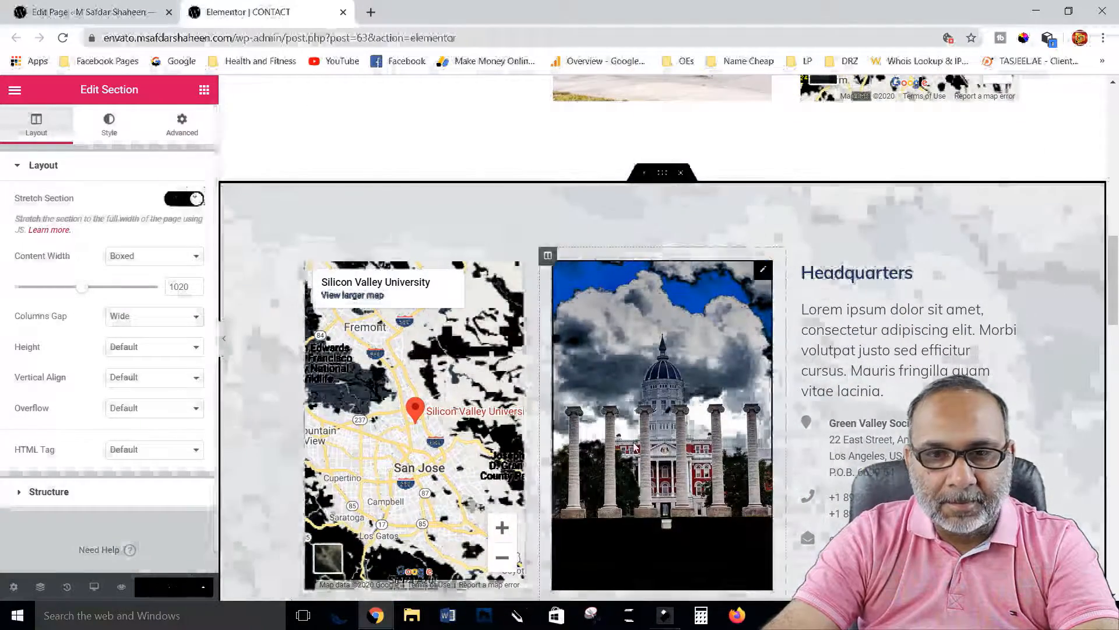
Stretch the Staff Contacts heading section and the staff member list section below it to full width
scroll(664, 338, "down", 6)
left_click(661, 297)
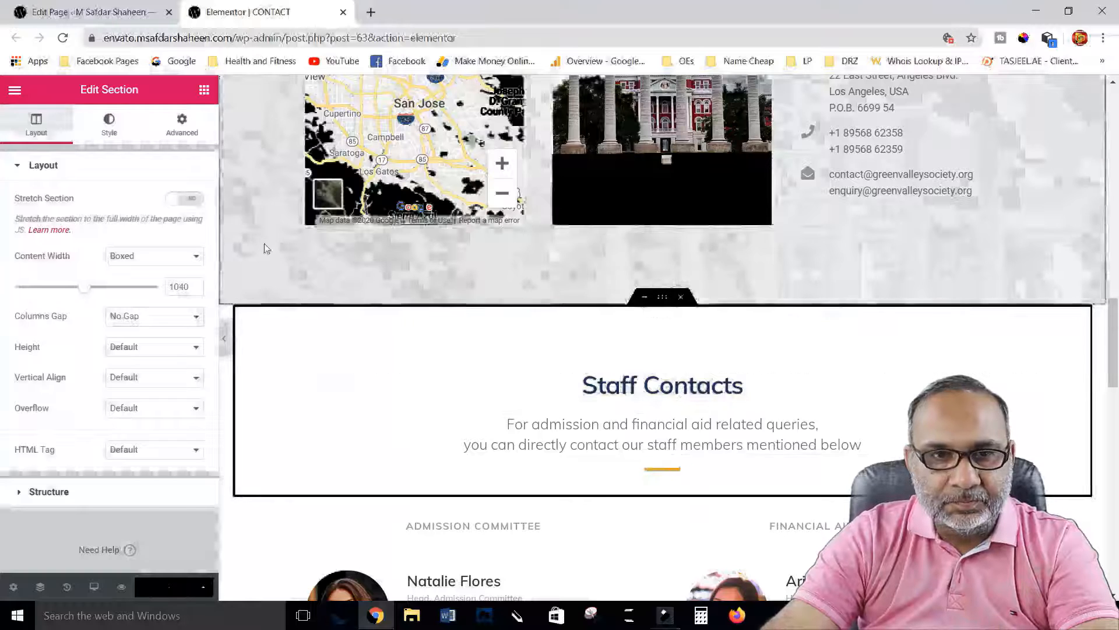
left_click(196, 199)
scroll(700, 541, "down", 5)
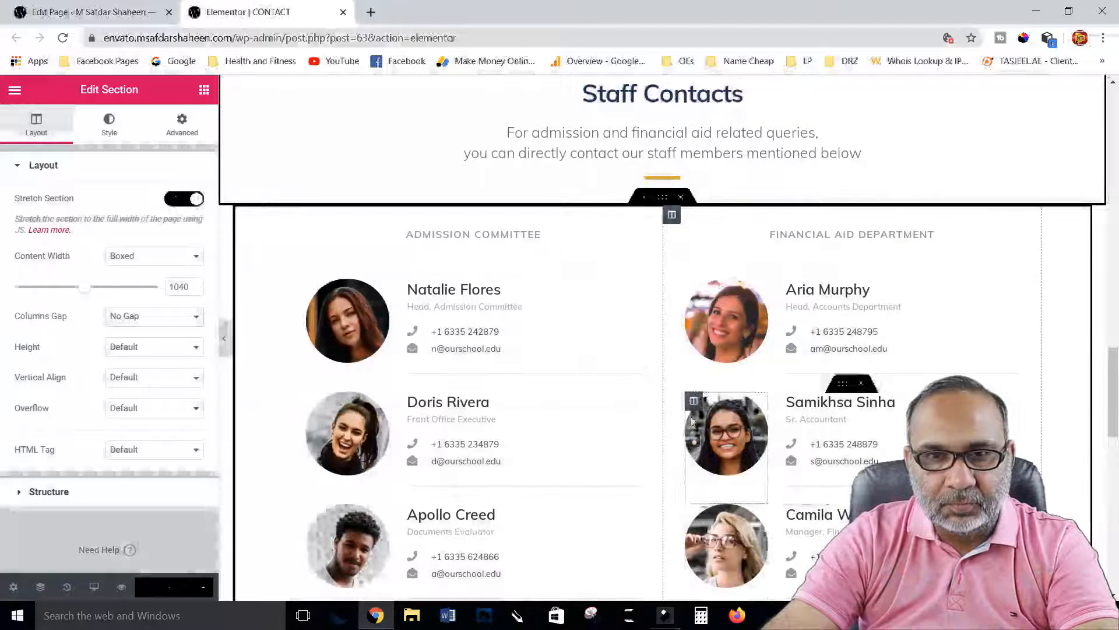
left_click(293, 200)
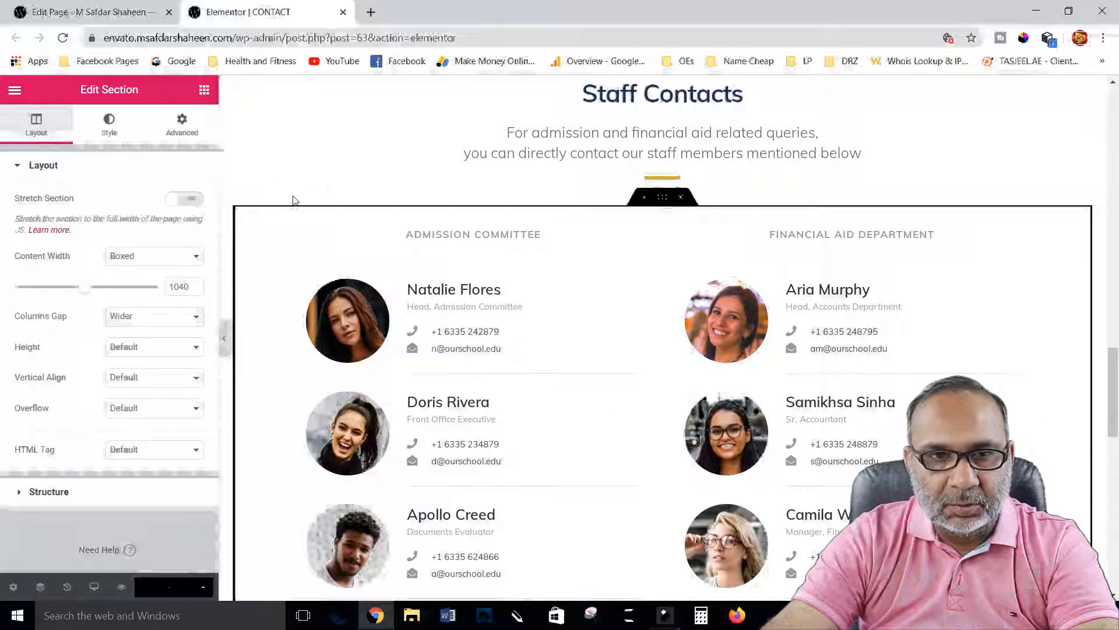
left_click(190, 199)
Stretch the Let's Get Social section near the end of the CONTACT page to full width
scroll(518, 417, "down", 6)
scroll(518, 417, "down", 4)
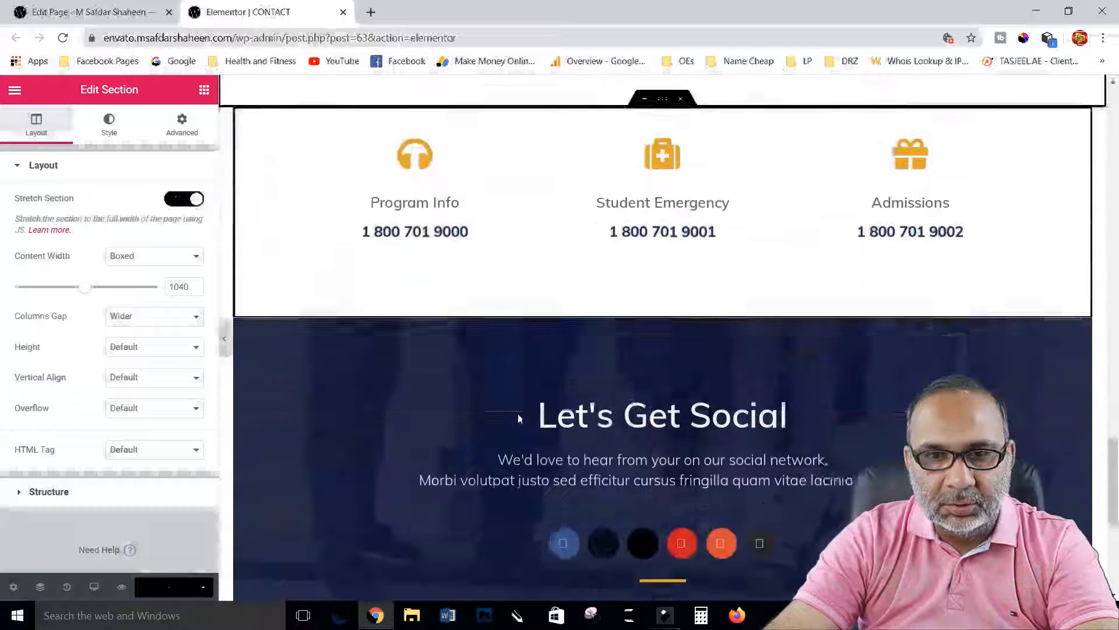
left_click(663, 261)
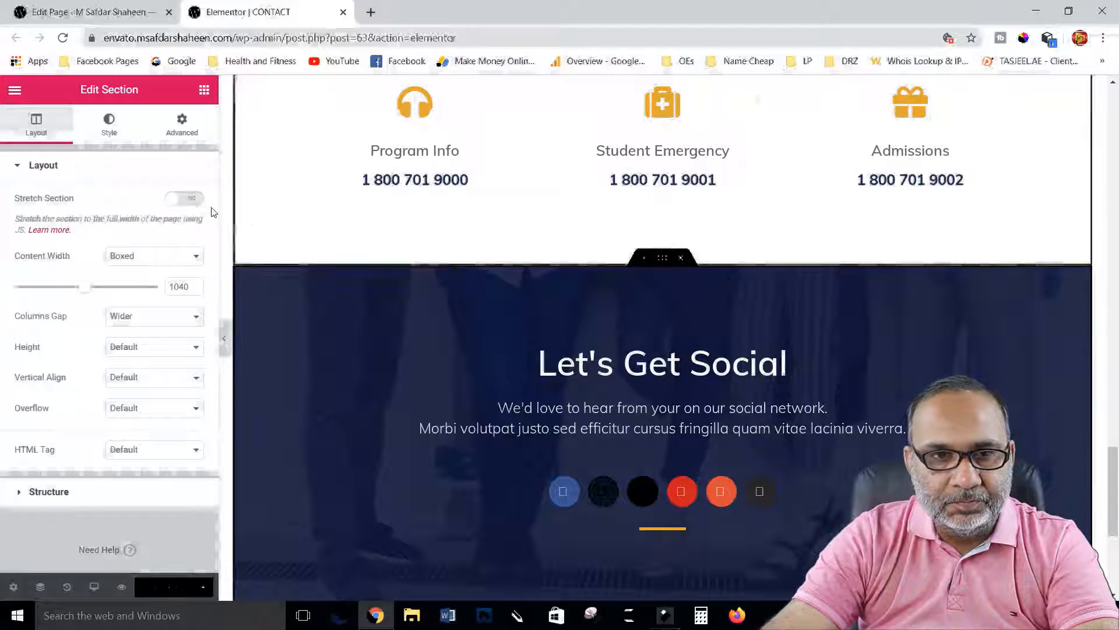
left_click(190, 199)
scroll(540, 386, "down", 5)
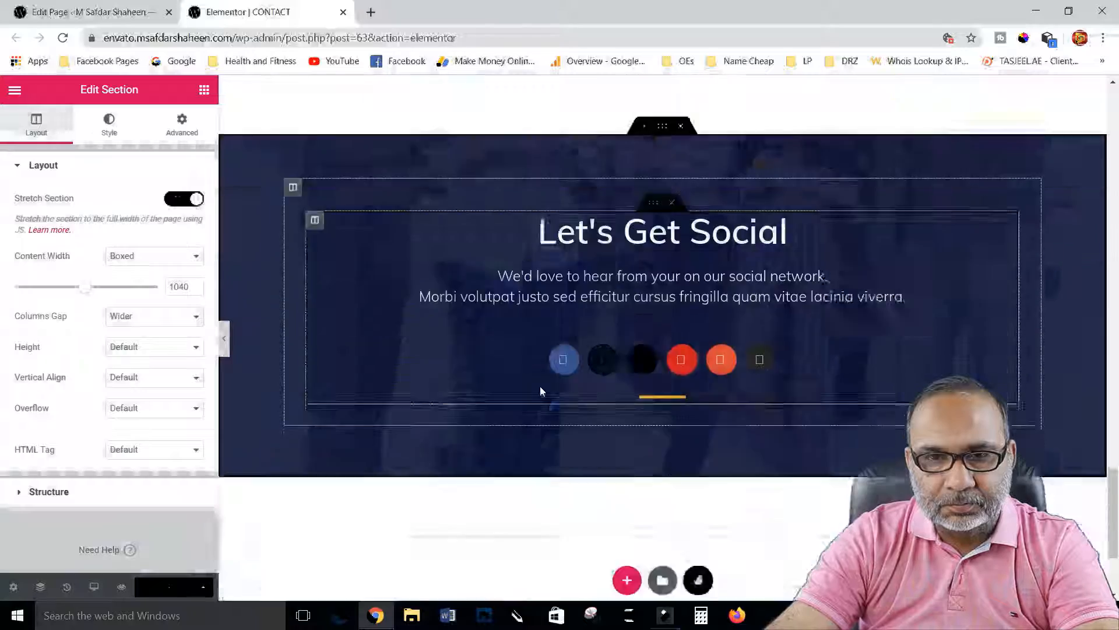
Update the CONTACT page in Elementor and open its preview in a new browser tab
scroll(540, 386, "up", 12)
scroll(539, 386, "up", 12)
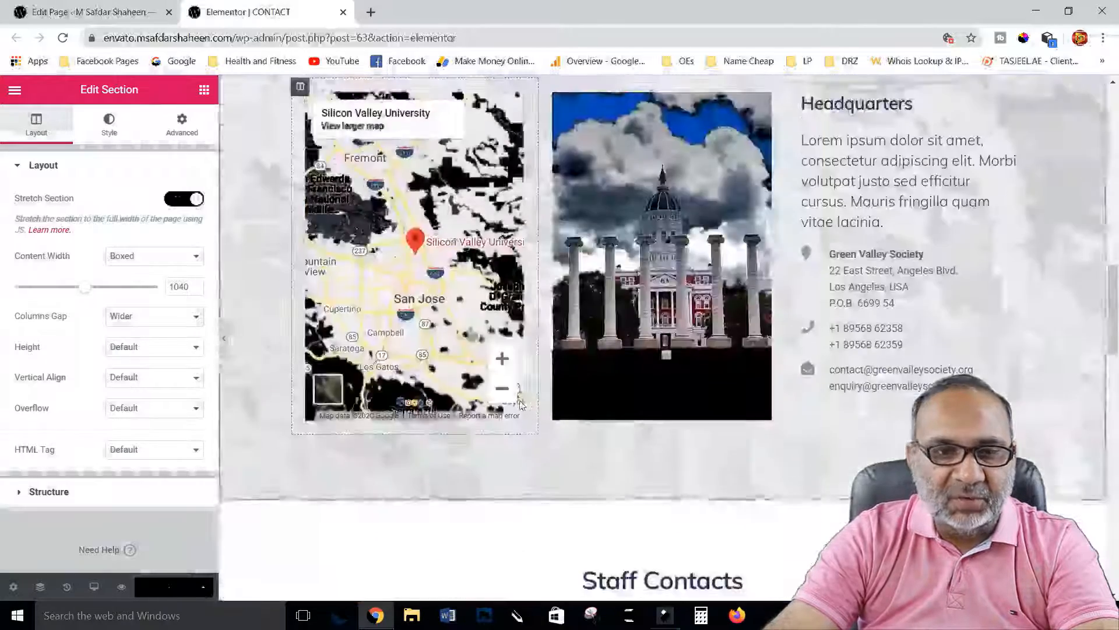
left_click(162, 588)
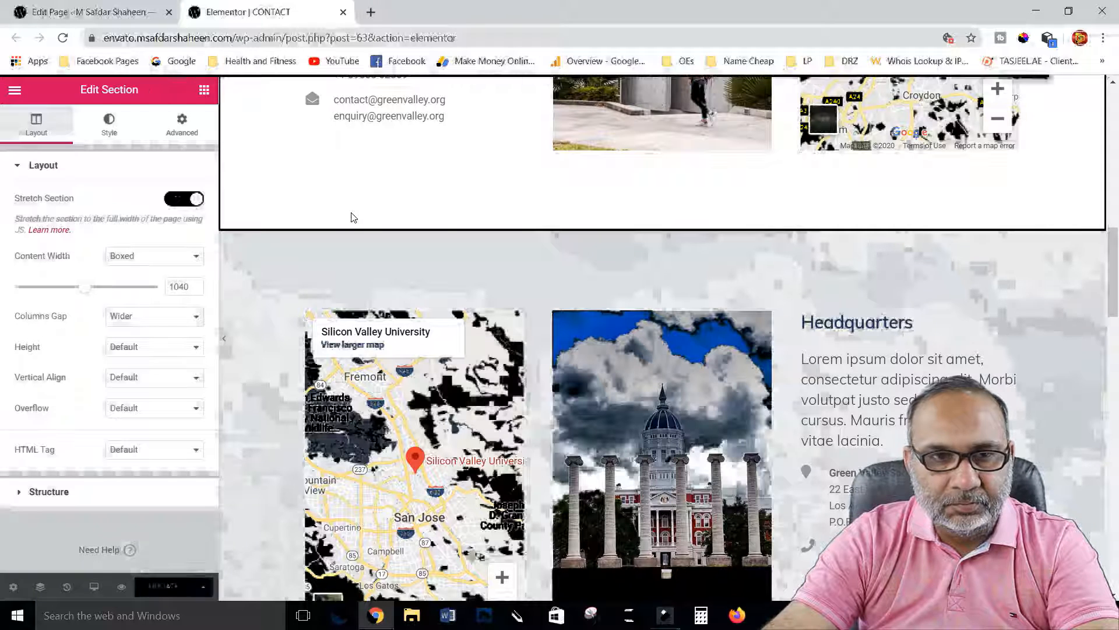
left_click(121, 586)
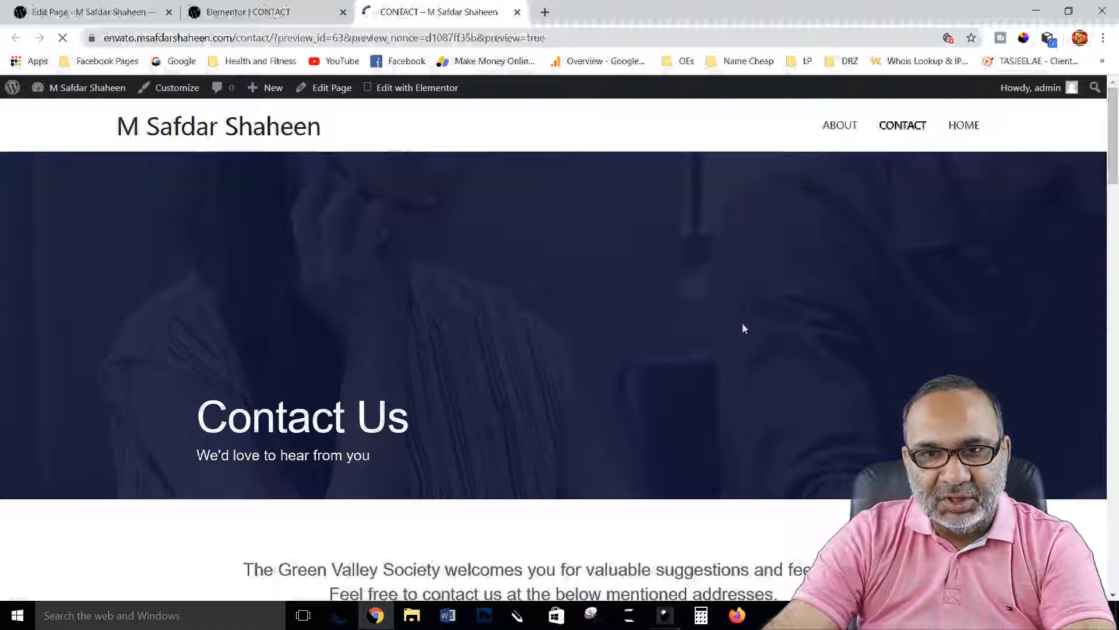
Look through the live HOME page and the live CONTACT page to check that their sections span the full width
left_click(955, 123)
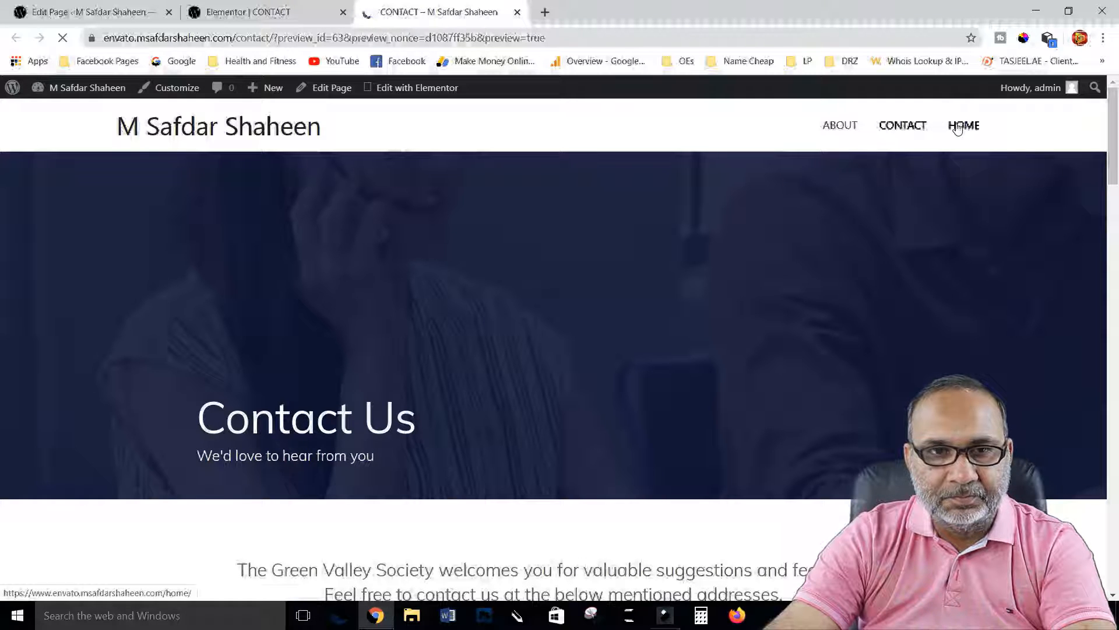
scroll(645, 376, "down", 10)
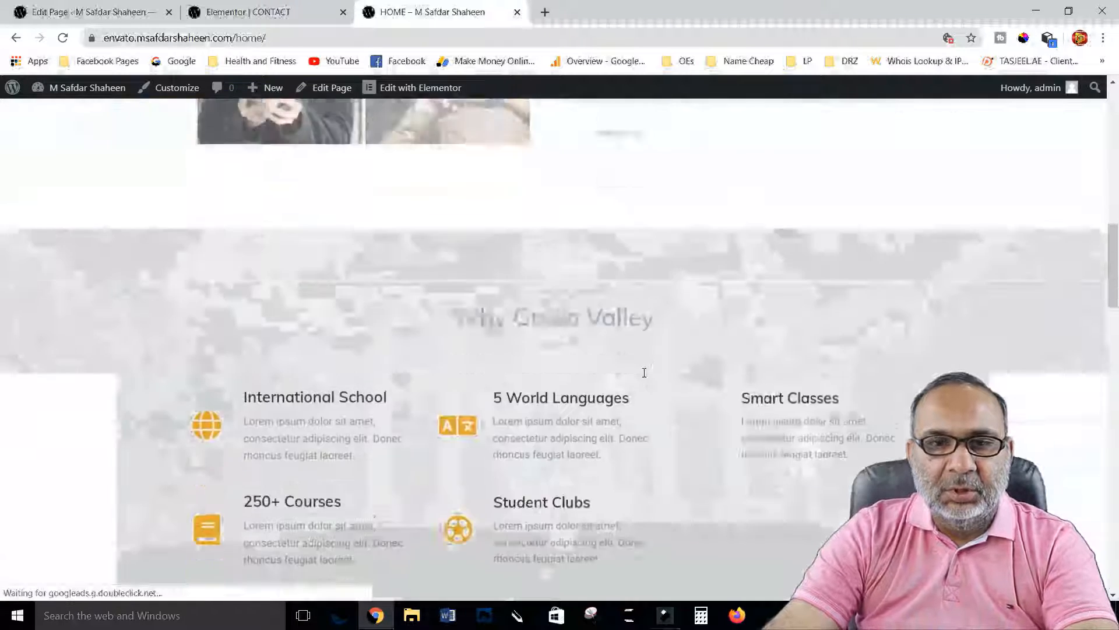
scroll(644, 374, "down", 18)
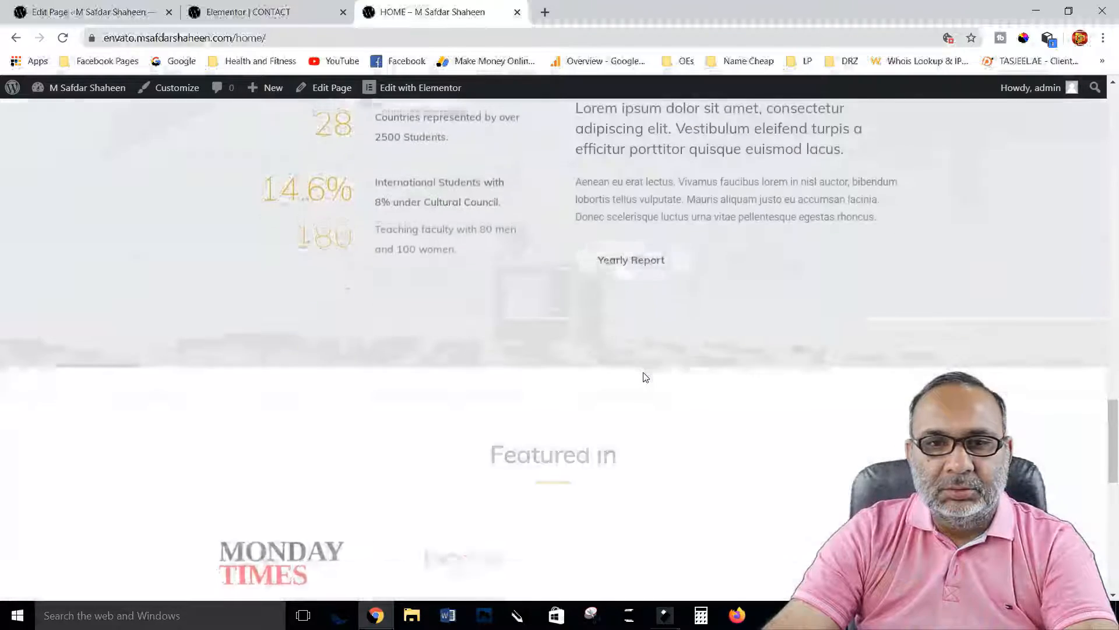
scroll(645, 377, "up", 20)
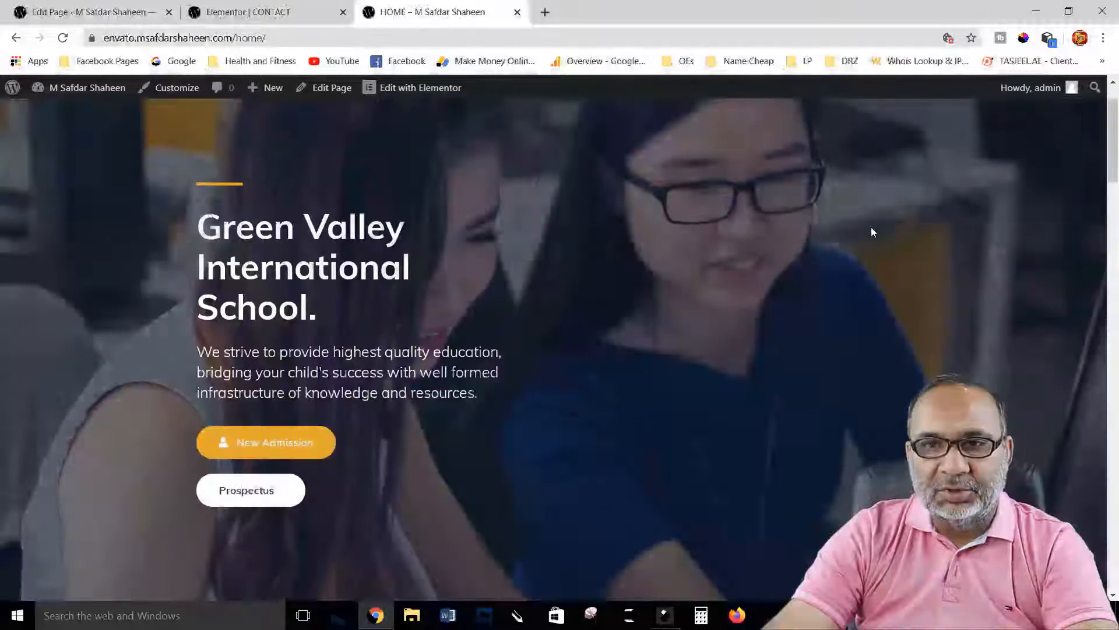
left_click(898, 125)
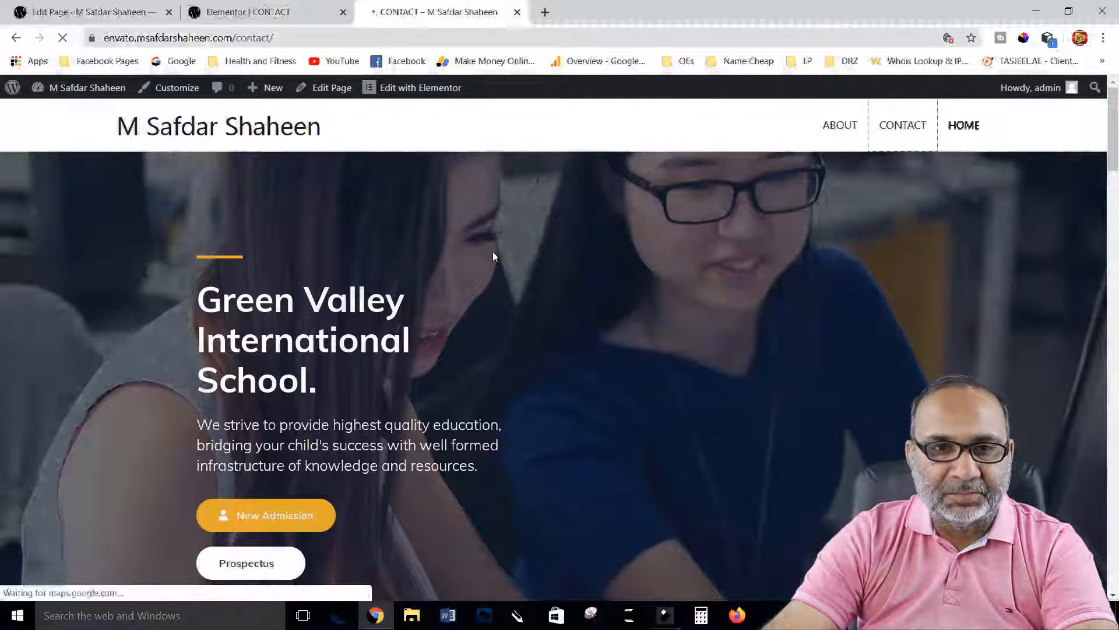
scroll(492, 256, "down", 10)
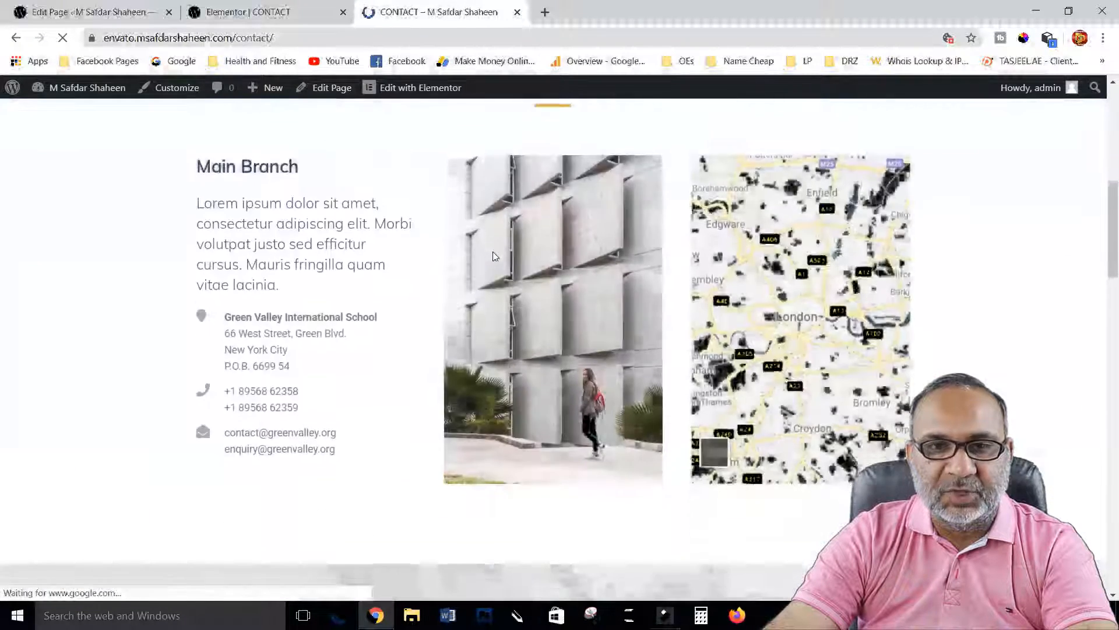
scroll(493, 256, "down", 15)
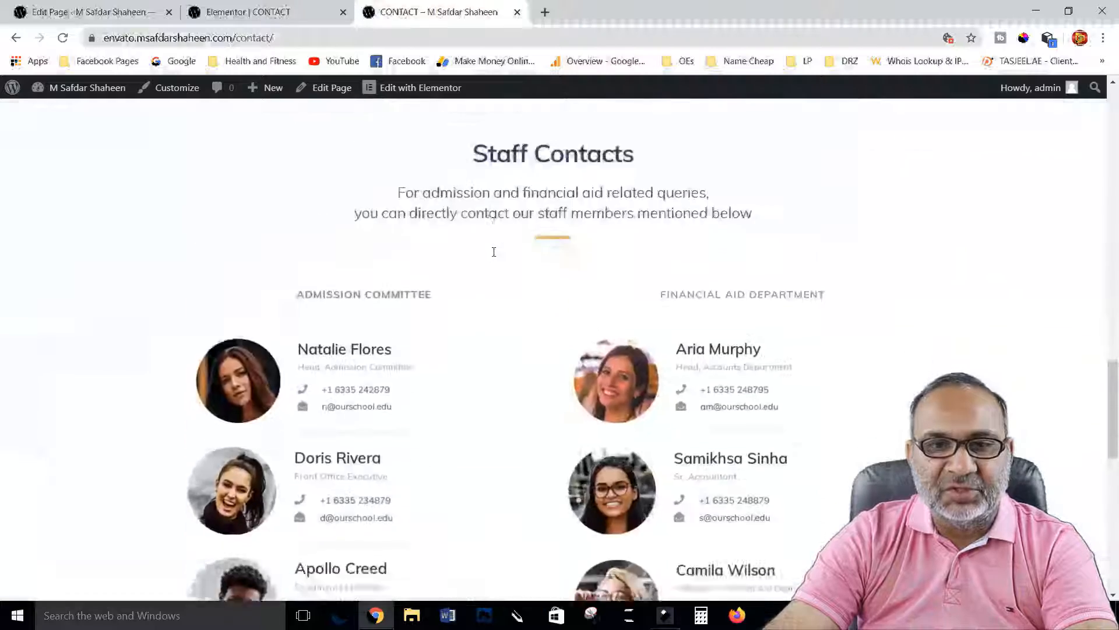
scroll(494, 252, "down", 12)
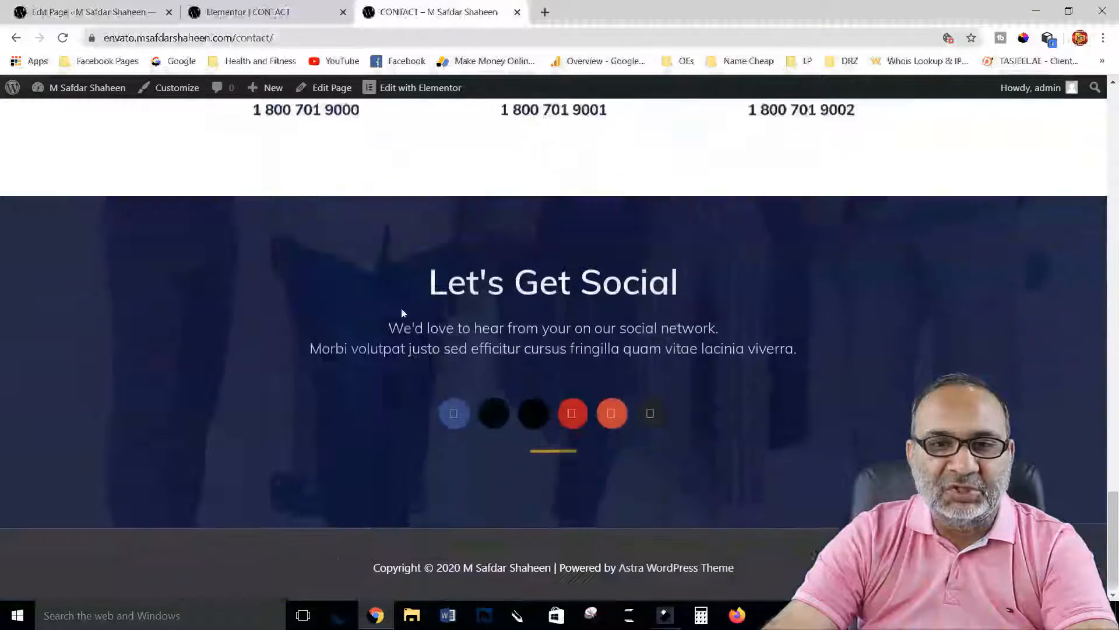
scroll(314, 341, "up", 10)
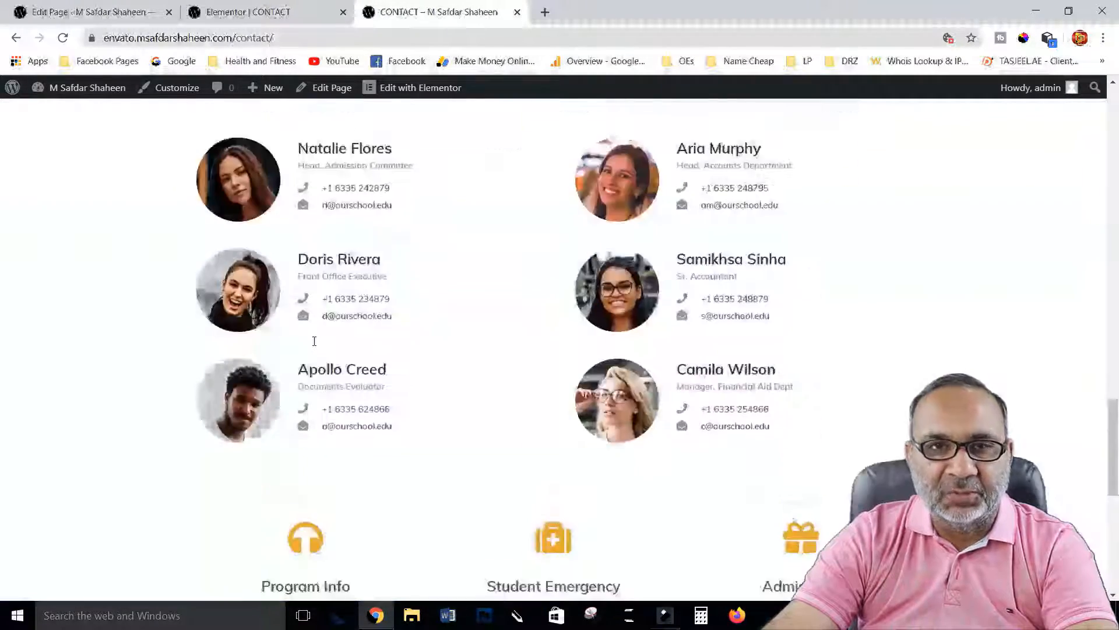
scroll(314, 341, "up", 15)
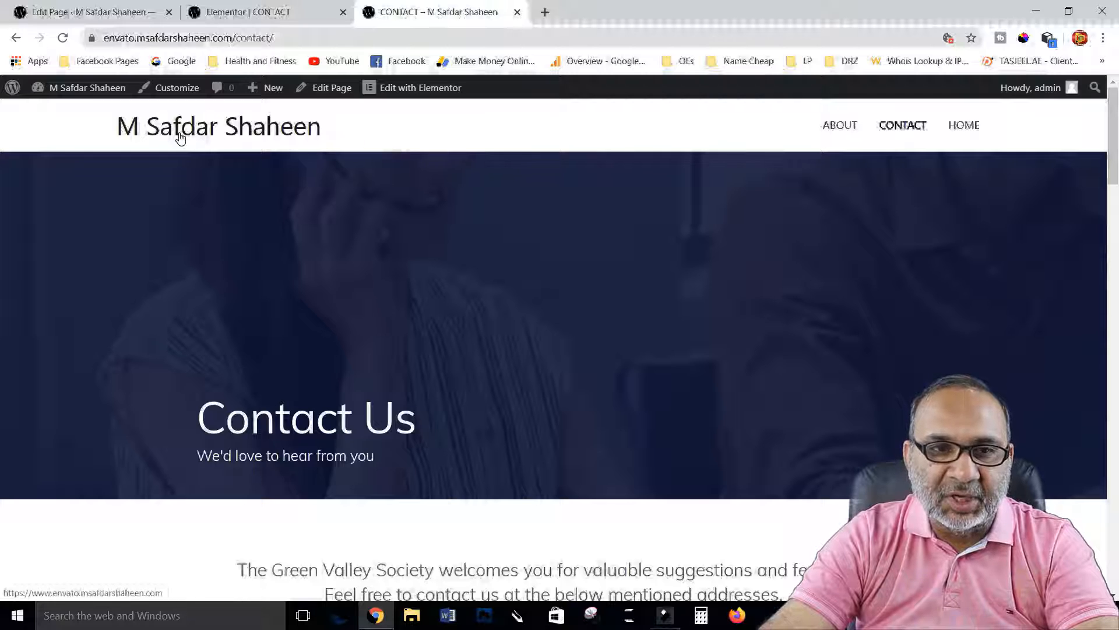
Open the theme customizer from the CONTACT page and go to the header's Site Identity settings
left_click(177, 93)
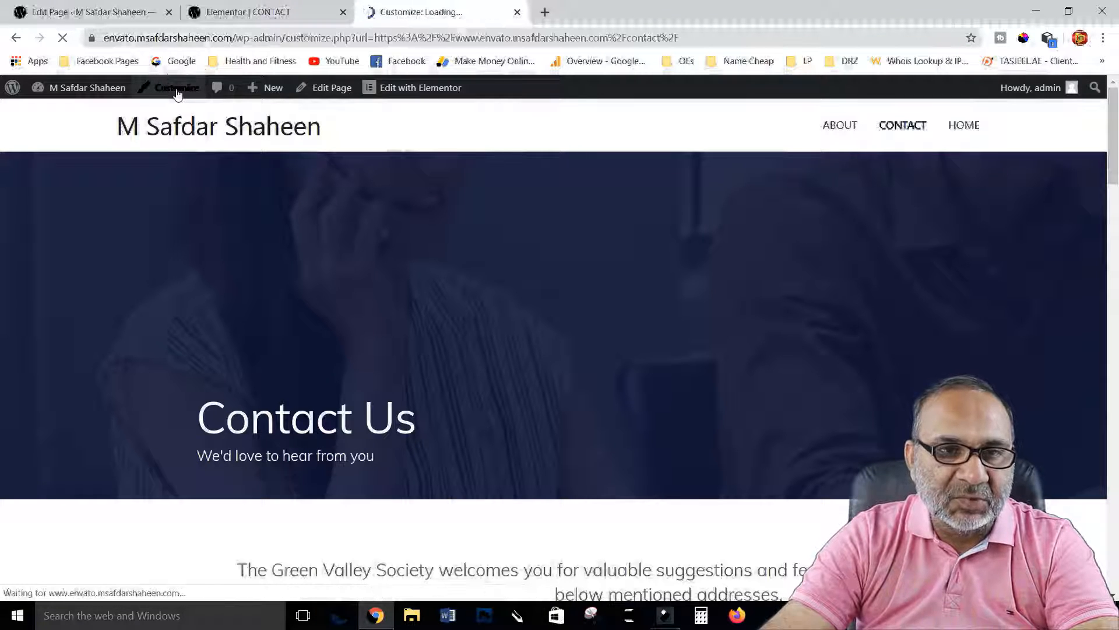
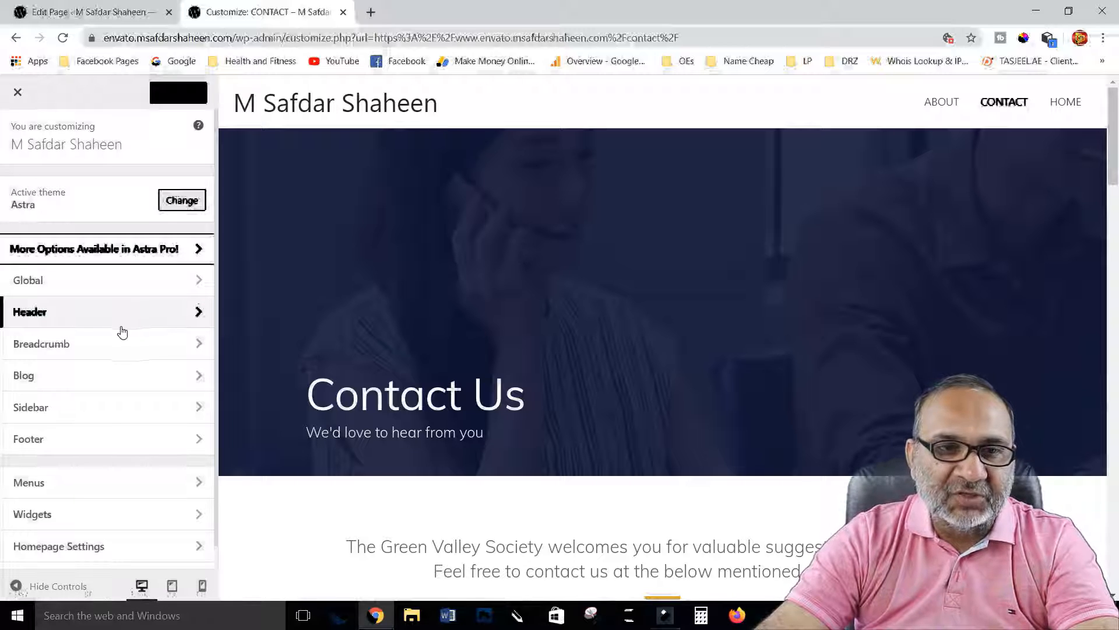
left_click(65, 312)
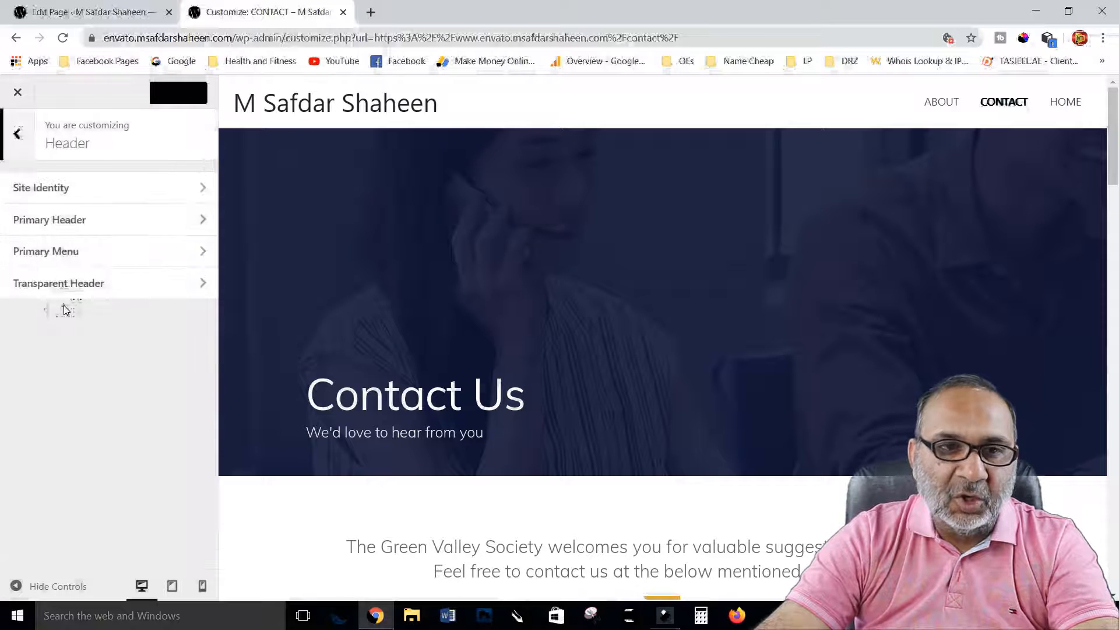
left_click(65, 189)
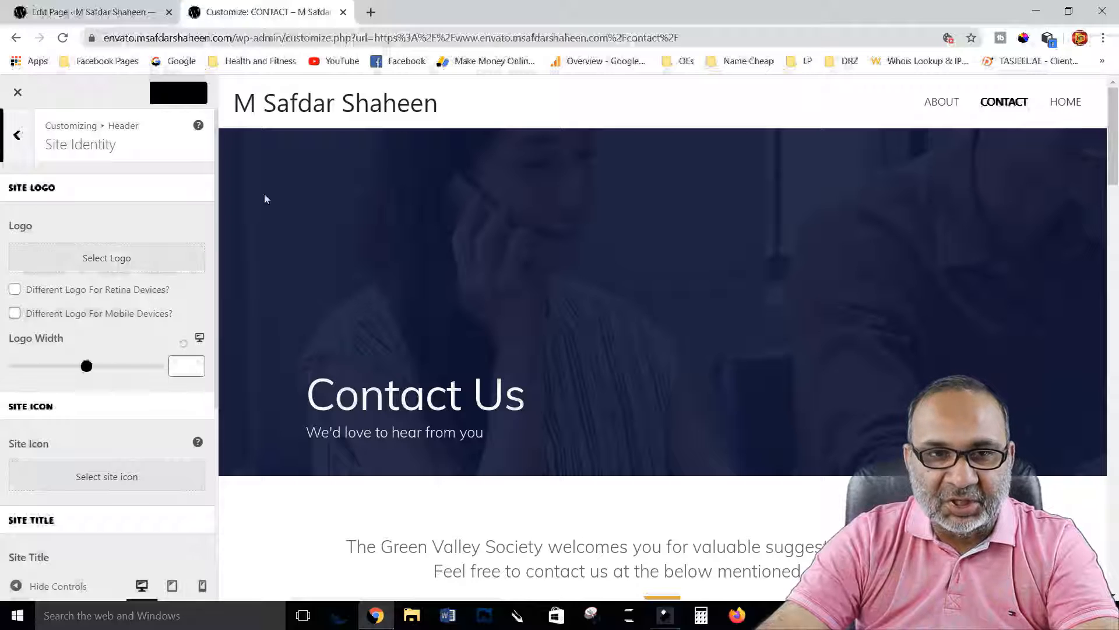
Upload "health care and home tips logos 270 x 2030" and "health care and home tips ms logo large Blue 500" through the site logo chooser
left_click(95, 263)
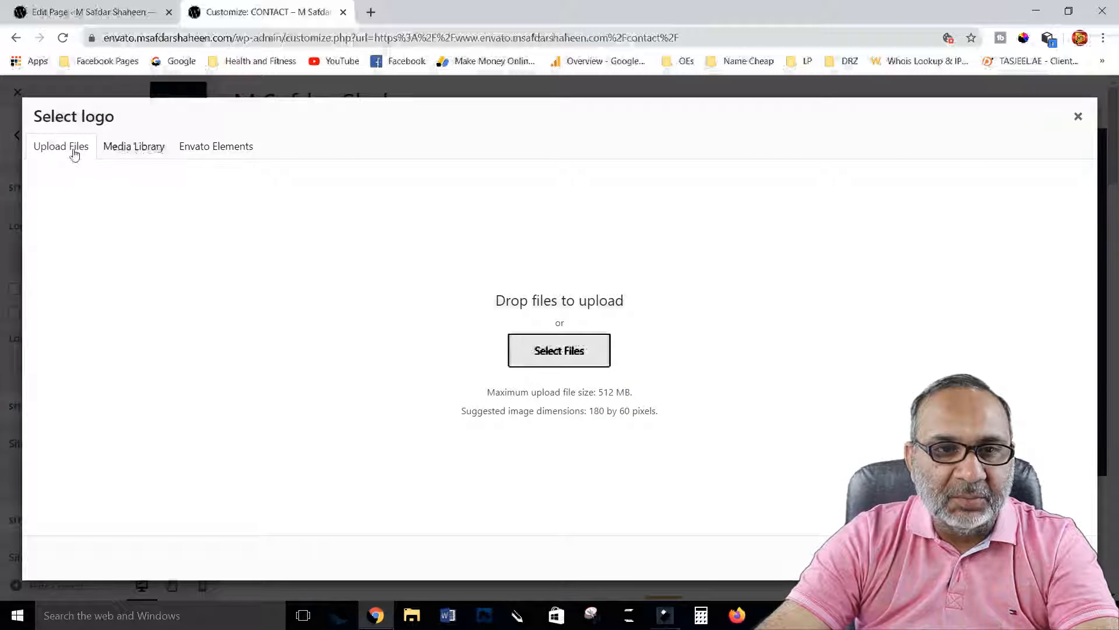
left_click(133, 147)
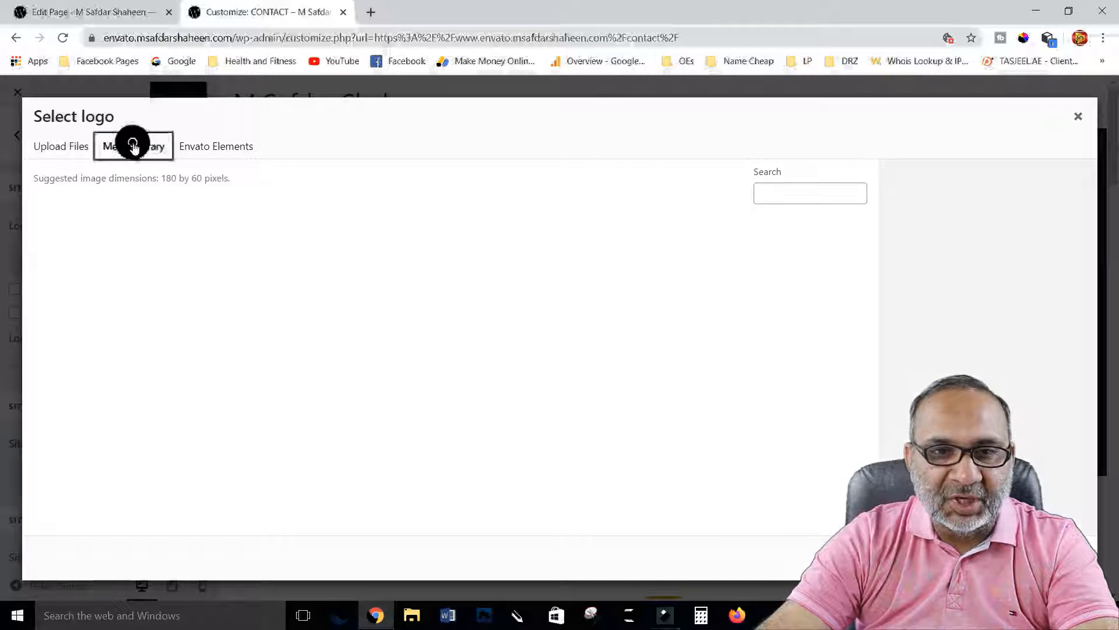
left_click(55, 146)
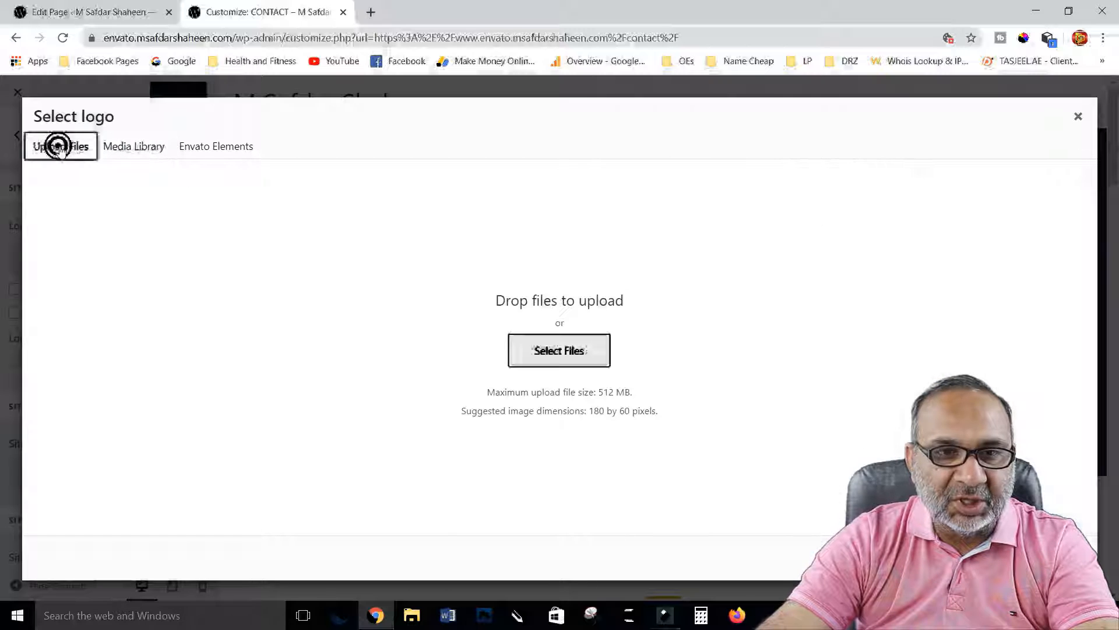
left_click(560, 349)
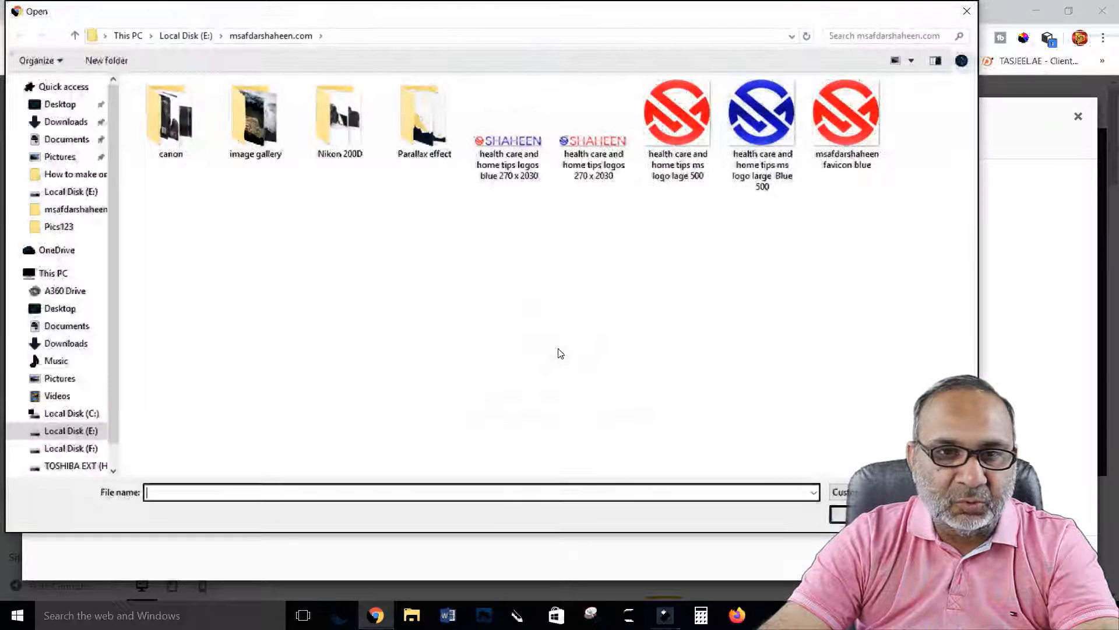
left_click(581, 143)
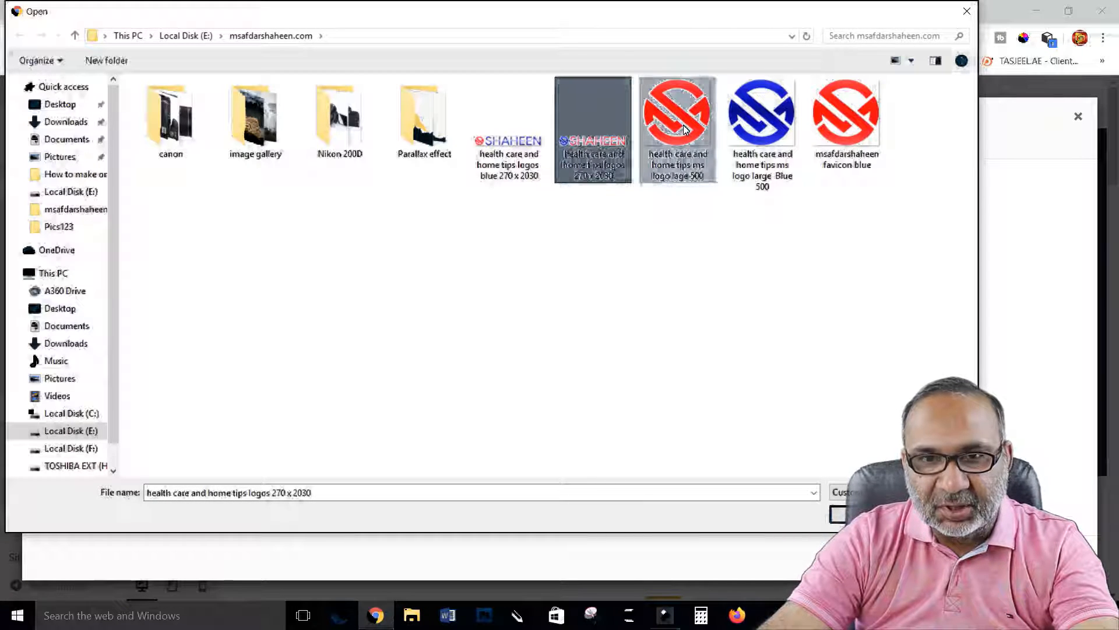
left_click(748, 122, "ctrl")
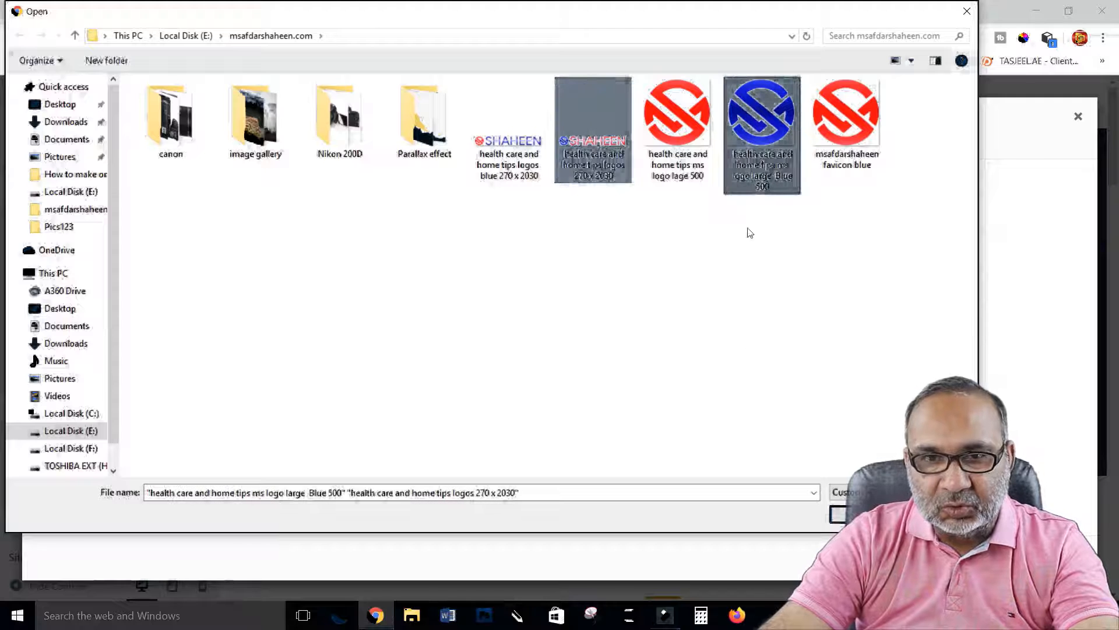
key("Return")
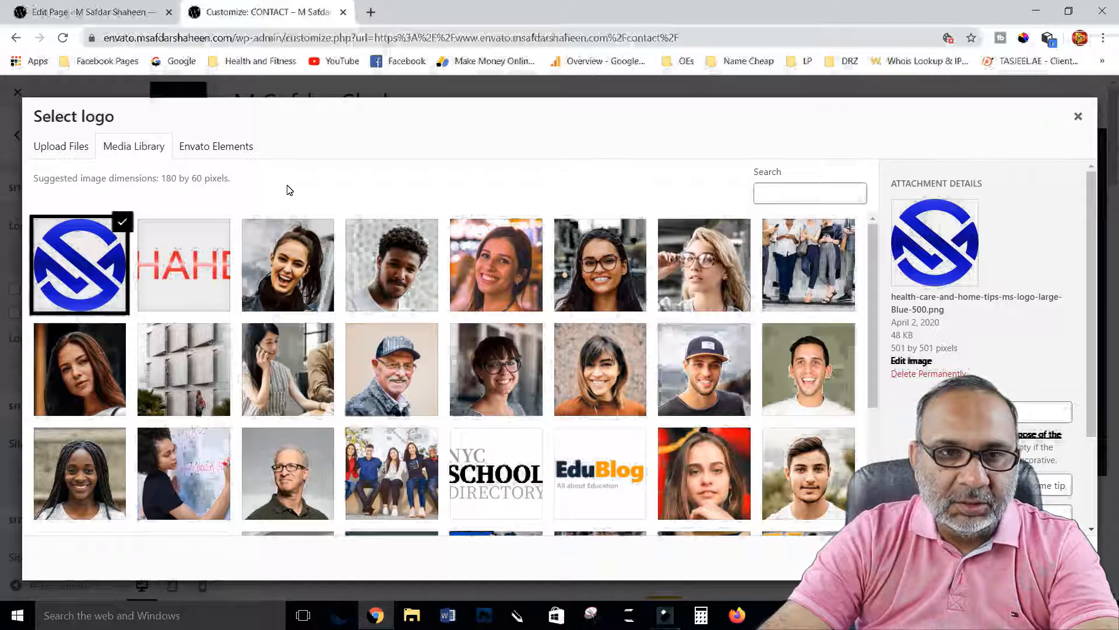
Set the uploaded 270 x 2030 wordmark image as the site logo without cropping it
left_click(192, 269)
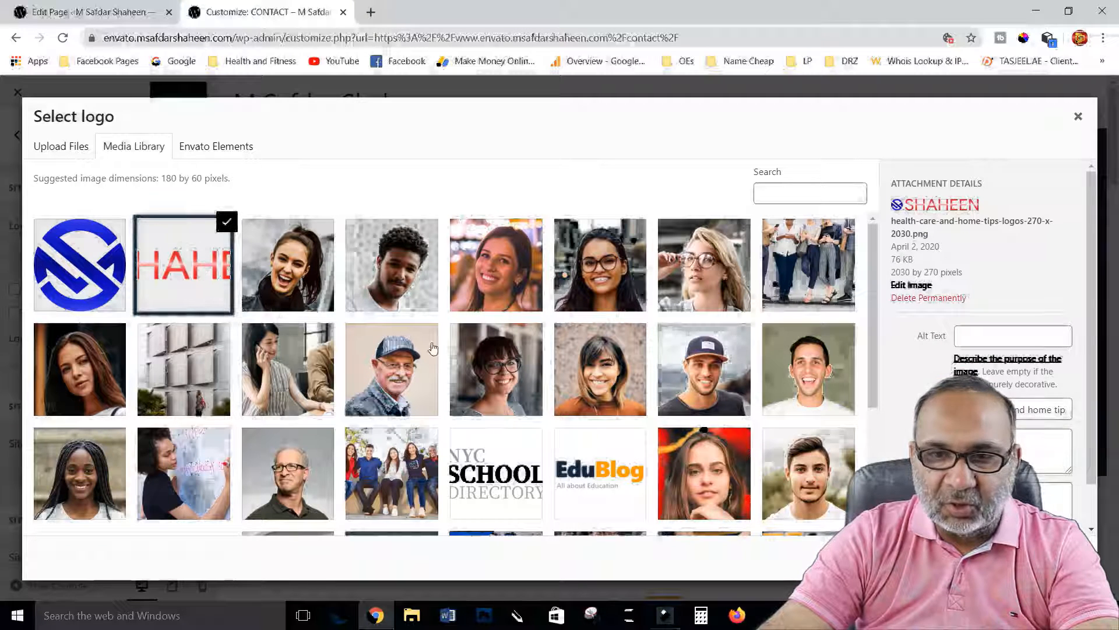
left_click(1063, 558)
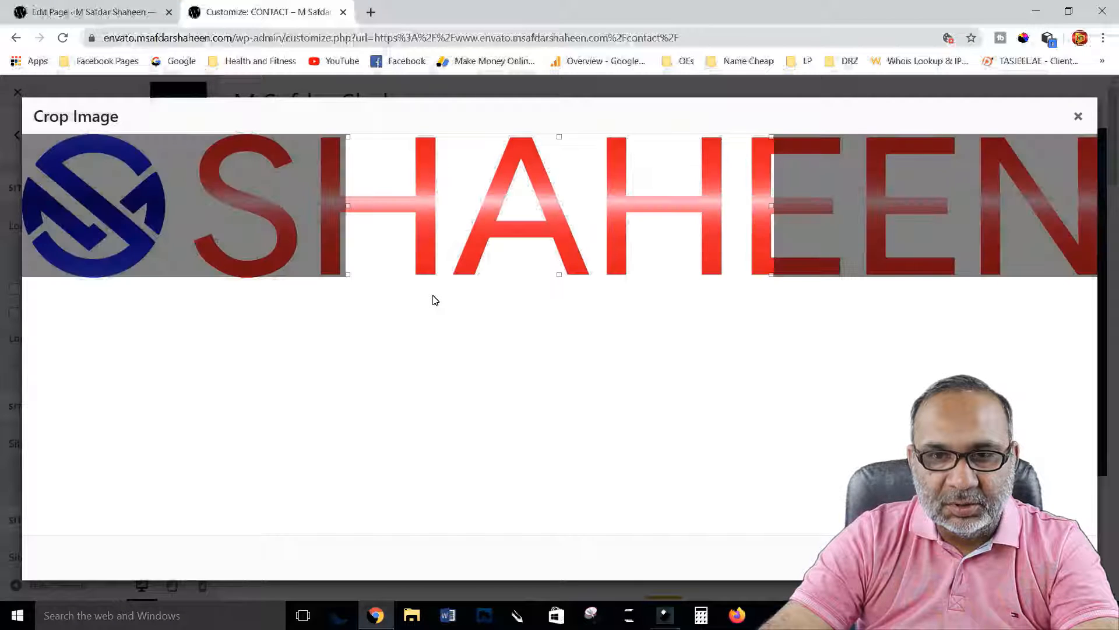
left_click(972, 558)
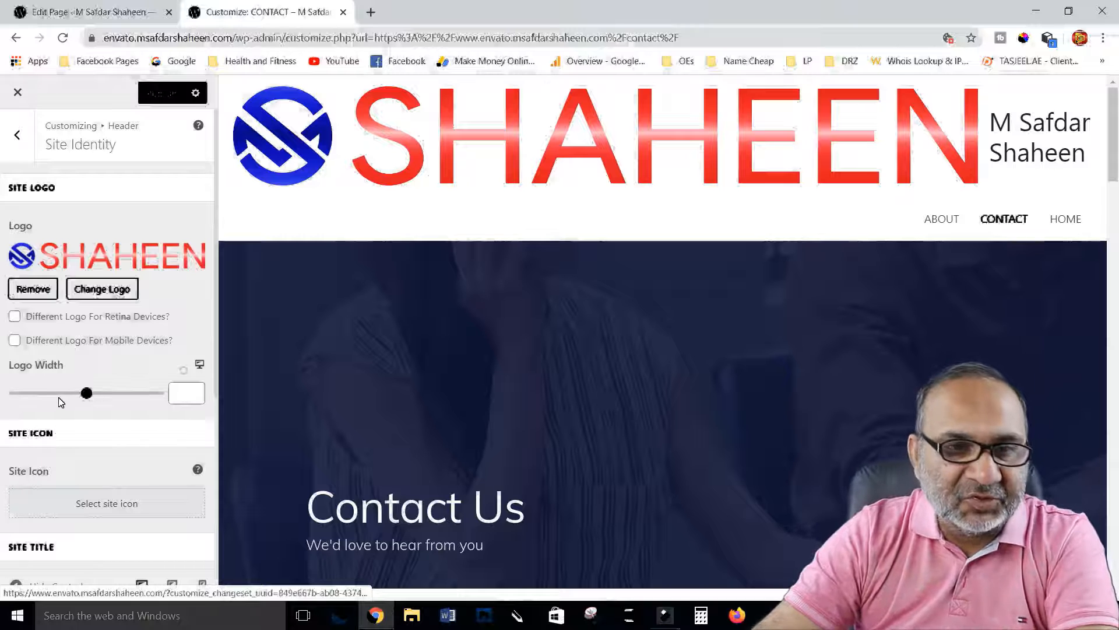
Set the logo width to 300 and turn off Display Site Title so only the logo remains in the header
mouse_move(85, 395)
left_mouse_down()
mouse_move(69, 394)
mouse_move(87, 395)
left_mouse_up()
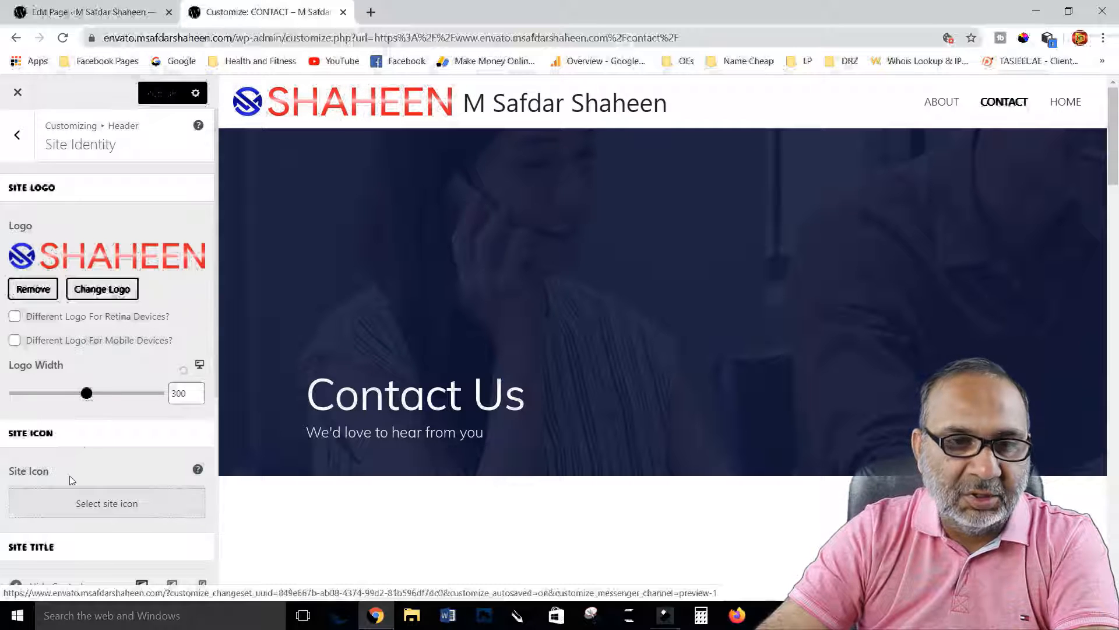
scroll(55, 492, "down", 4)
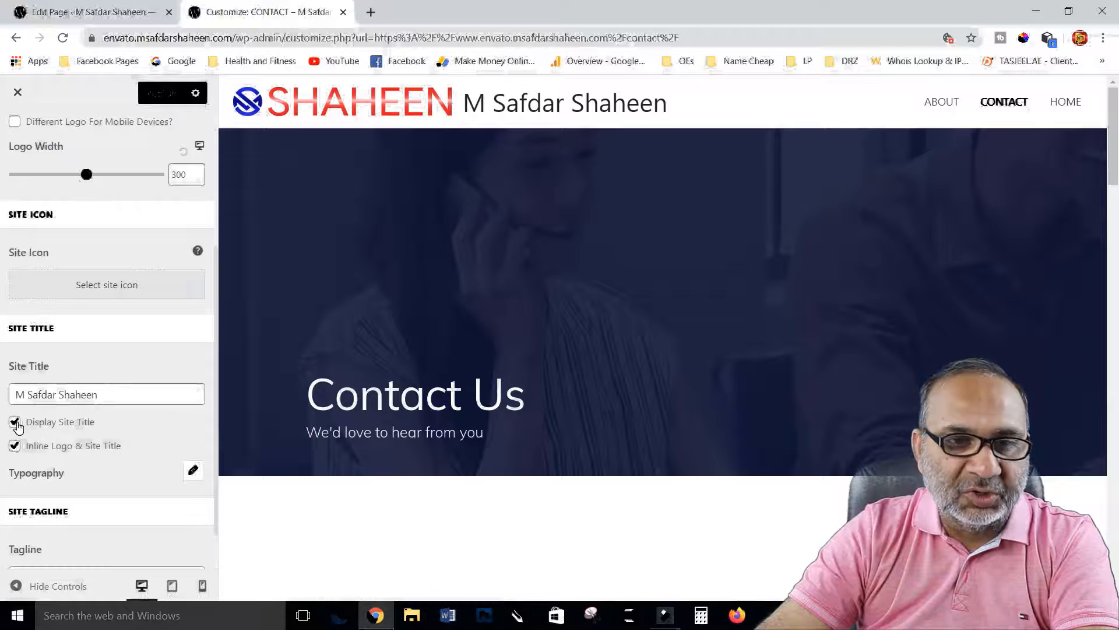
left_click(15, 422)
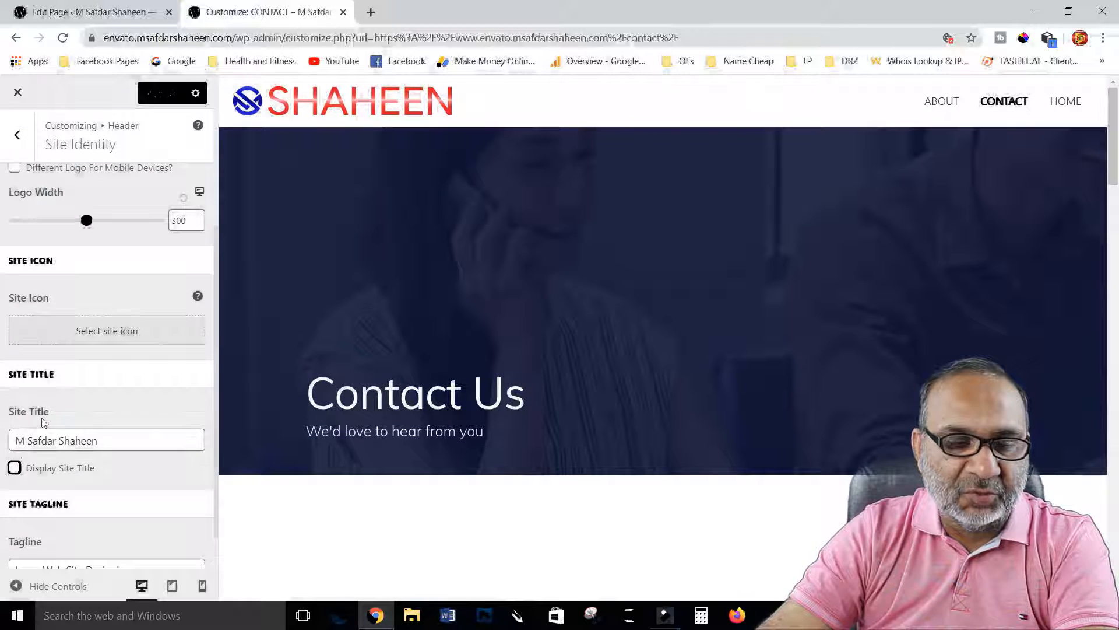
scroll(70, 420, "up", 3)
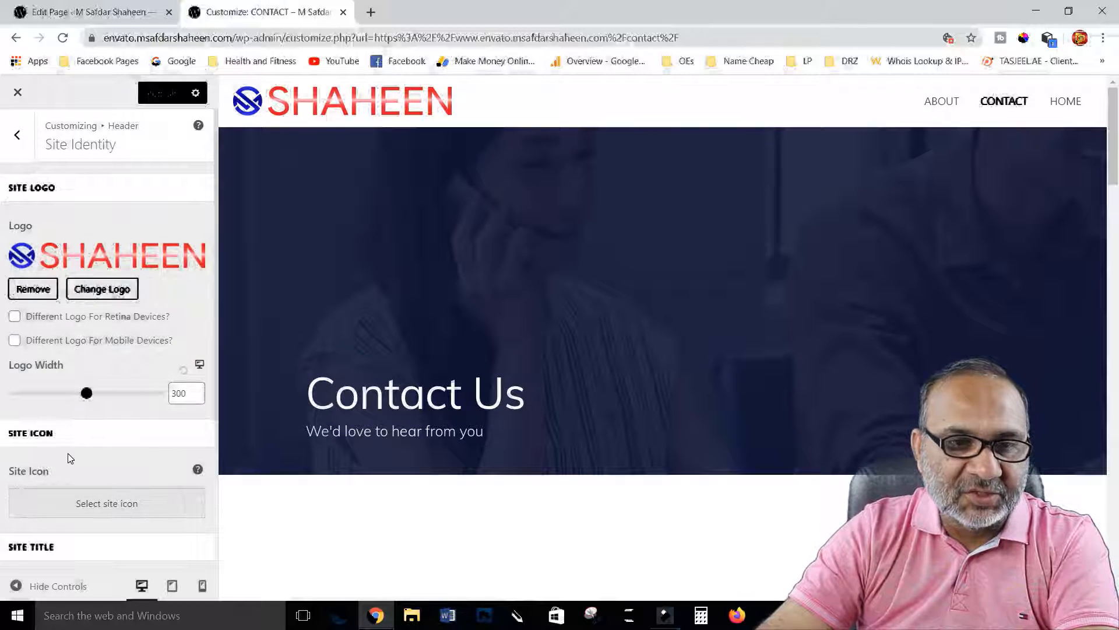
Set the blue 500 round logo image as the site icon, keeping the whole image in the crop
scroll(69, 458, "down", 1)
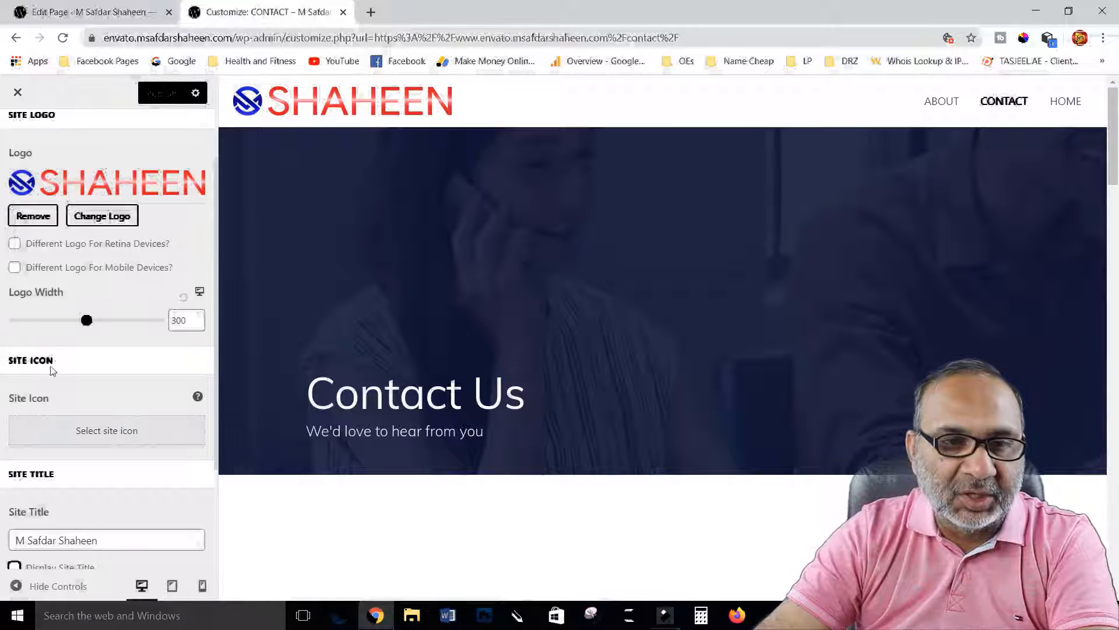
left_click(100, 431)
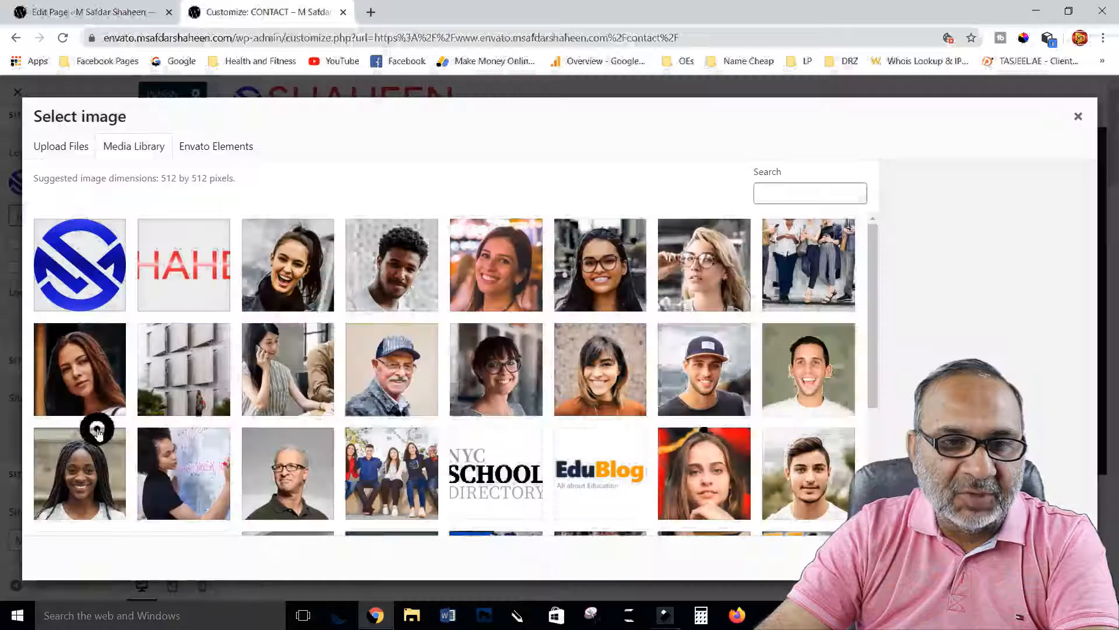
left_click(77, 265)
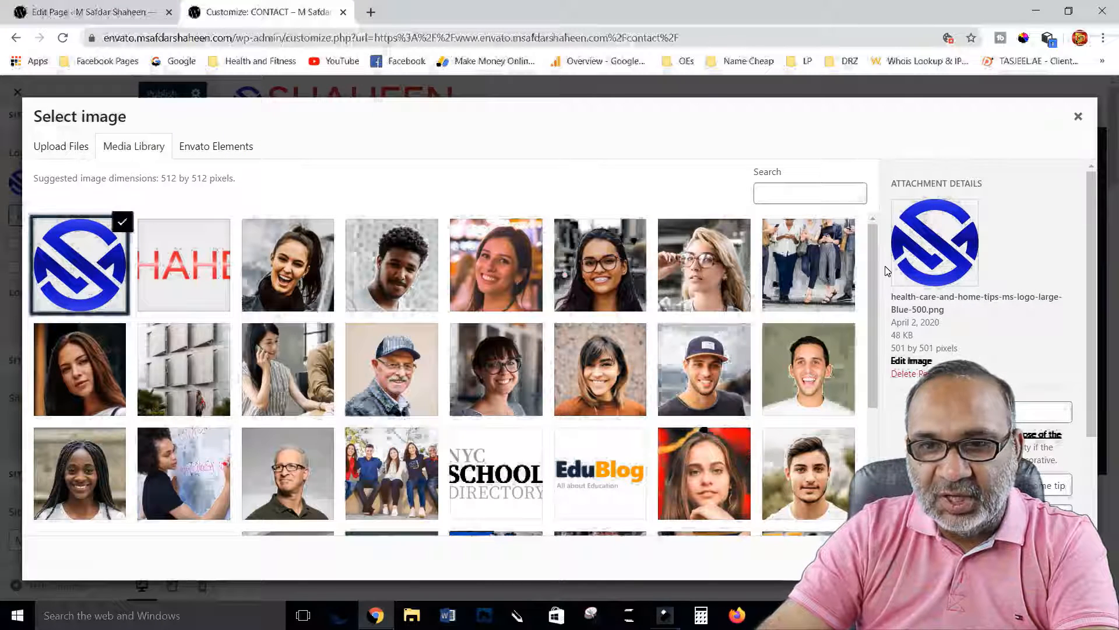
left_click(1064, 558)
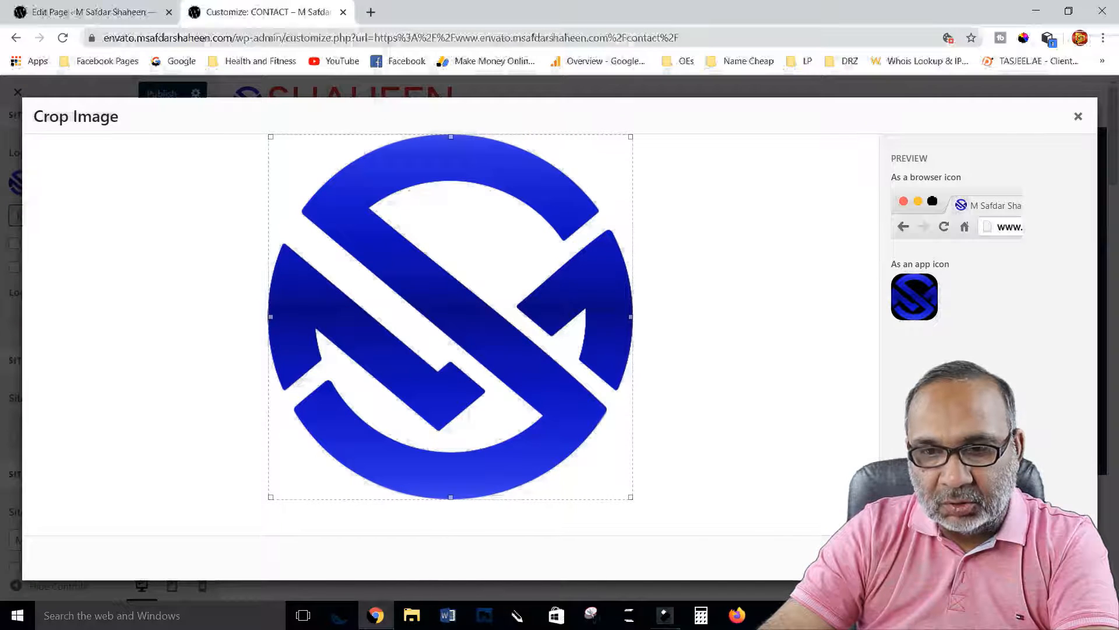
left_click(1061, 558)
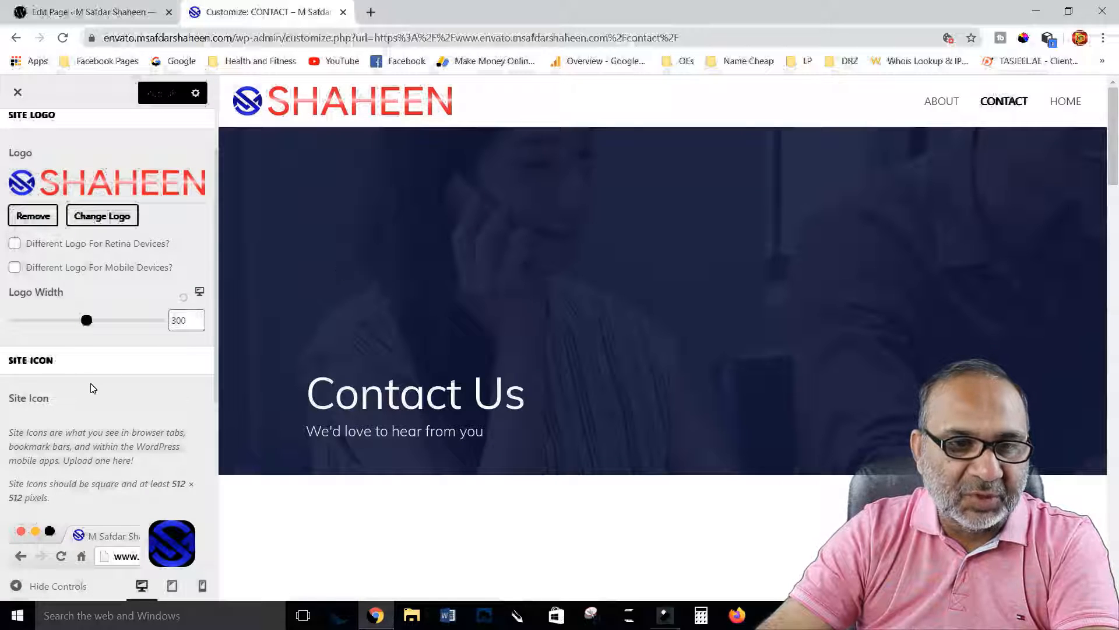
scroll(90, 388, "down", 4)
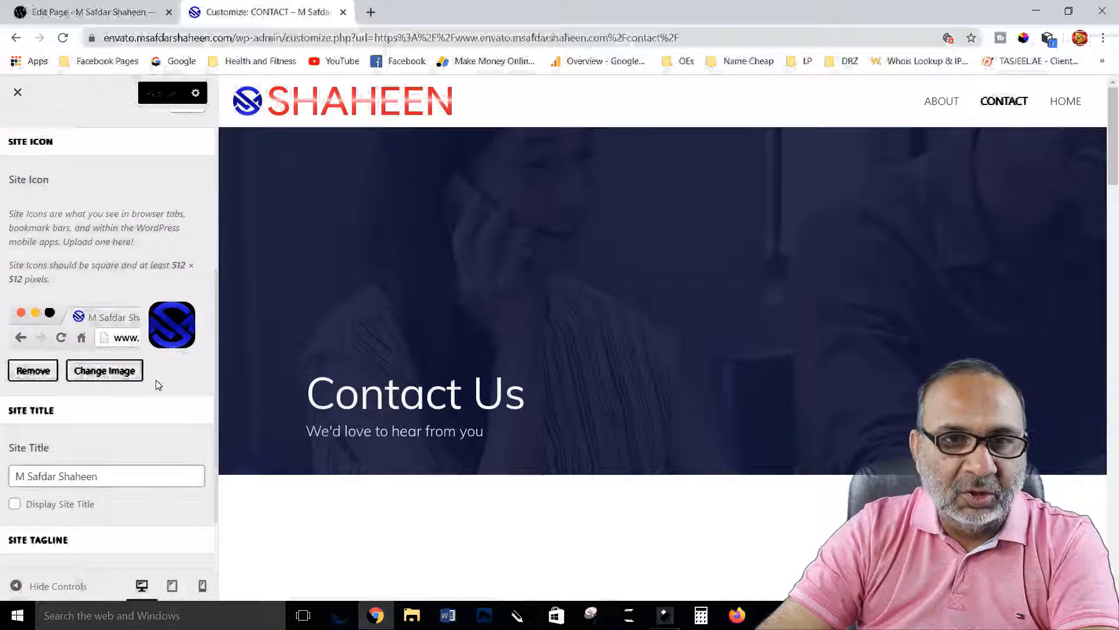
scroll(156, 380, "up", 5)
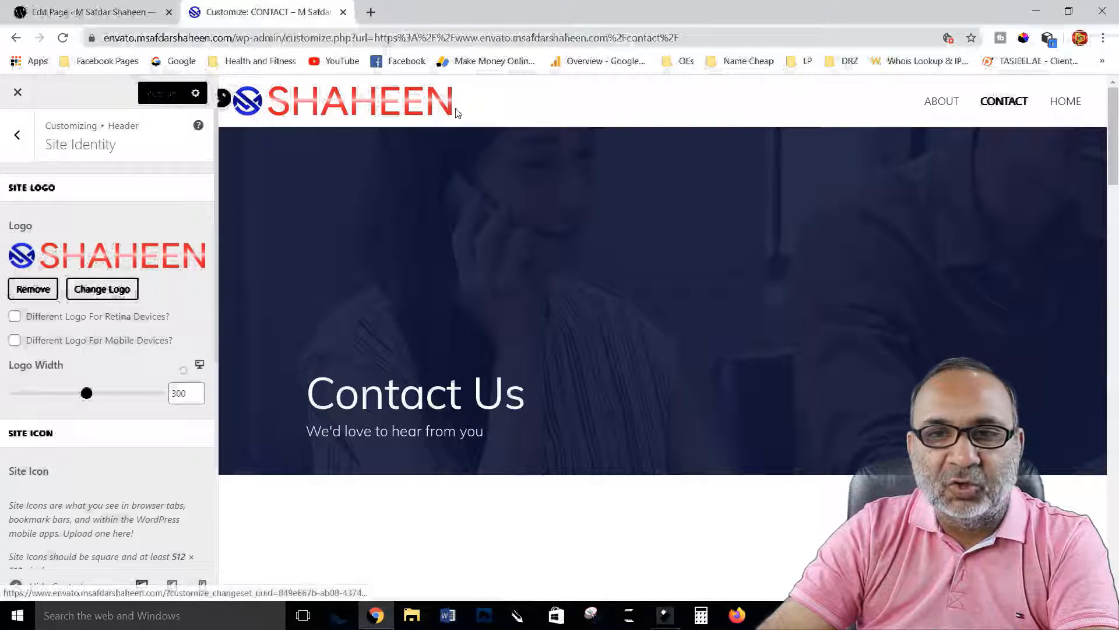
Publish the site identity changes and return from the customizer to the WordPress dashboard
left_click(160, 95)
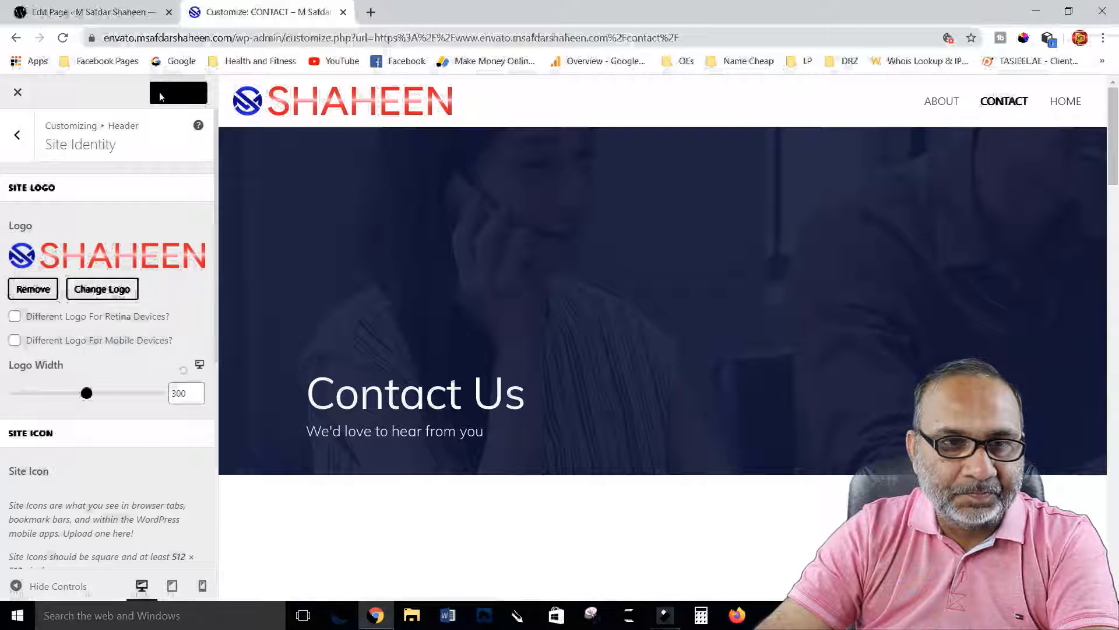
left_click(16, 94)
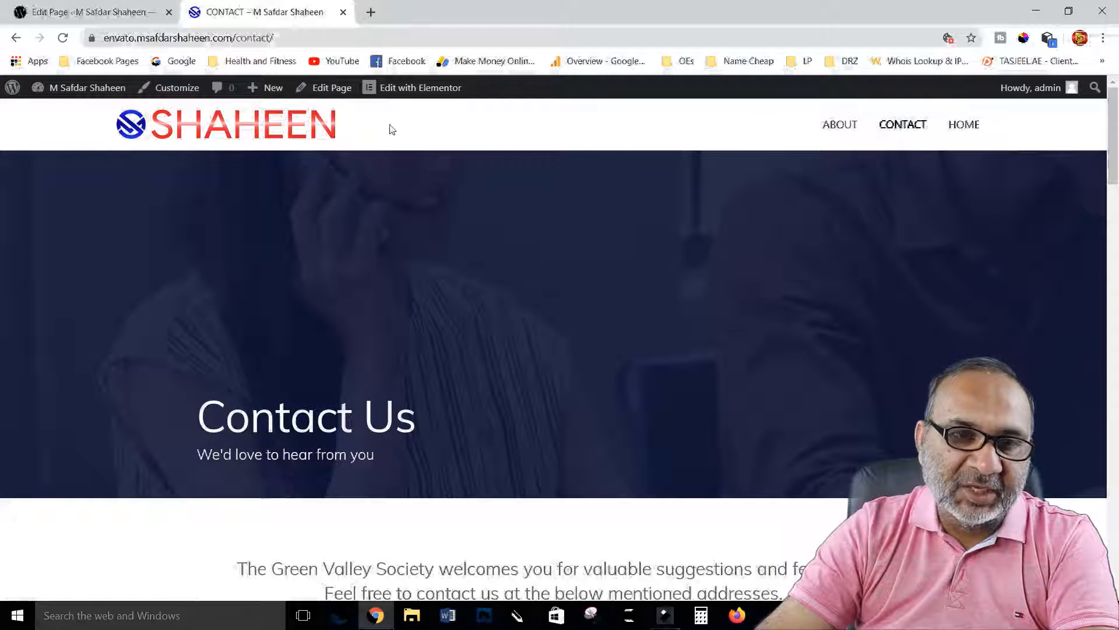
mouse_move(64, 88)
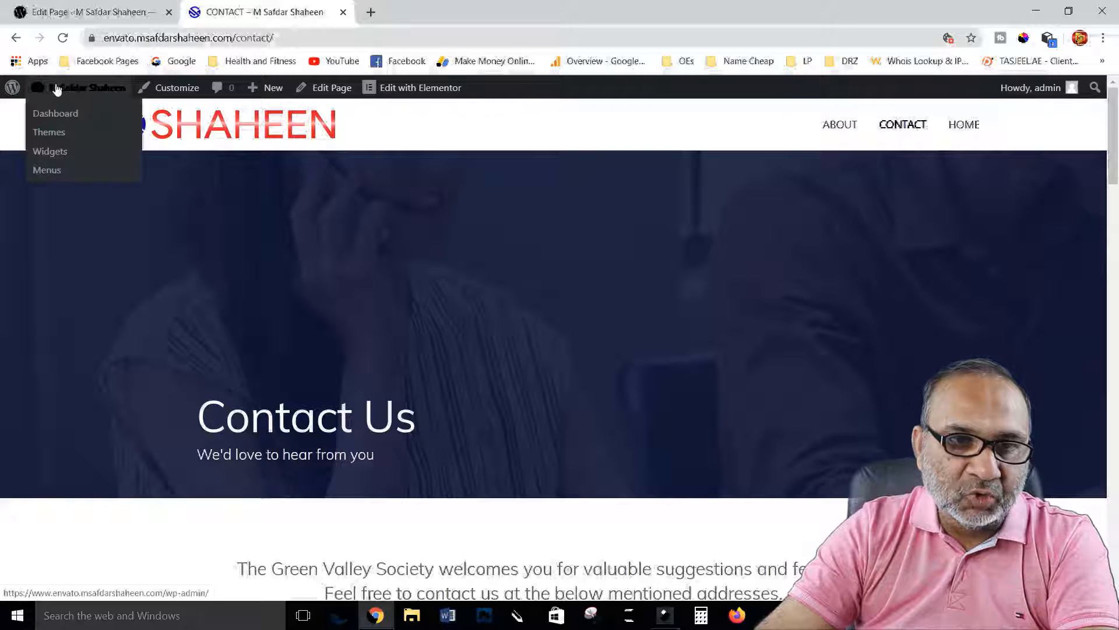
left_click(51, 115)
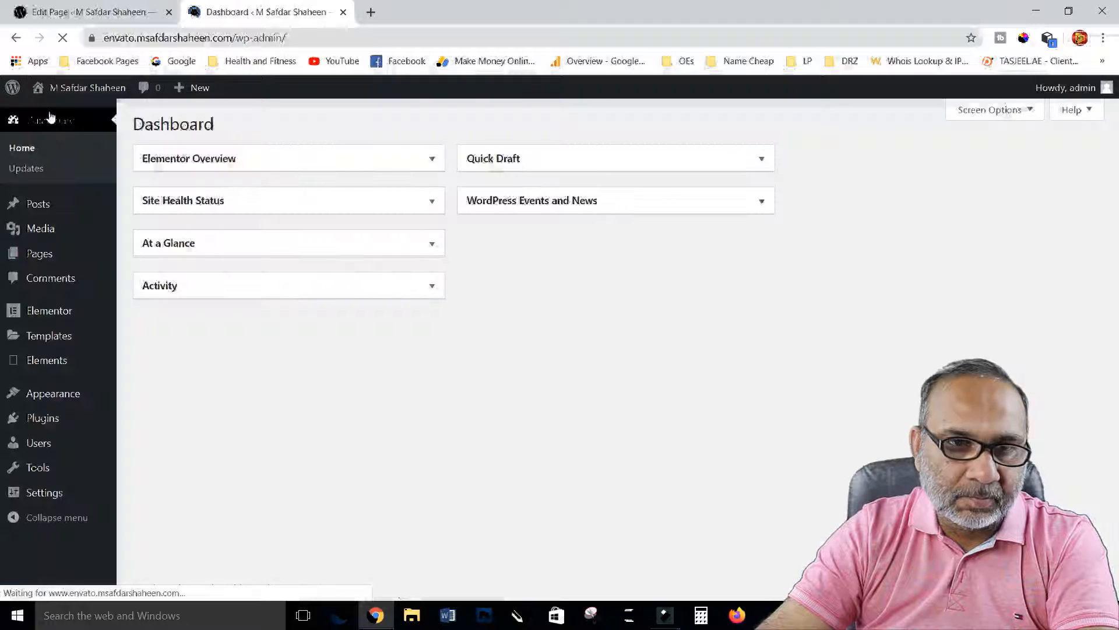
Create a new navigation menu named "main menu"
mouse_move(63, 389)
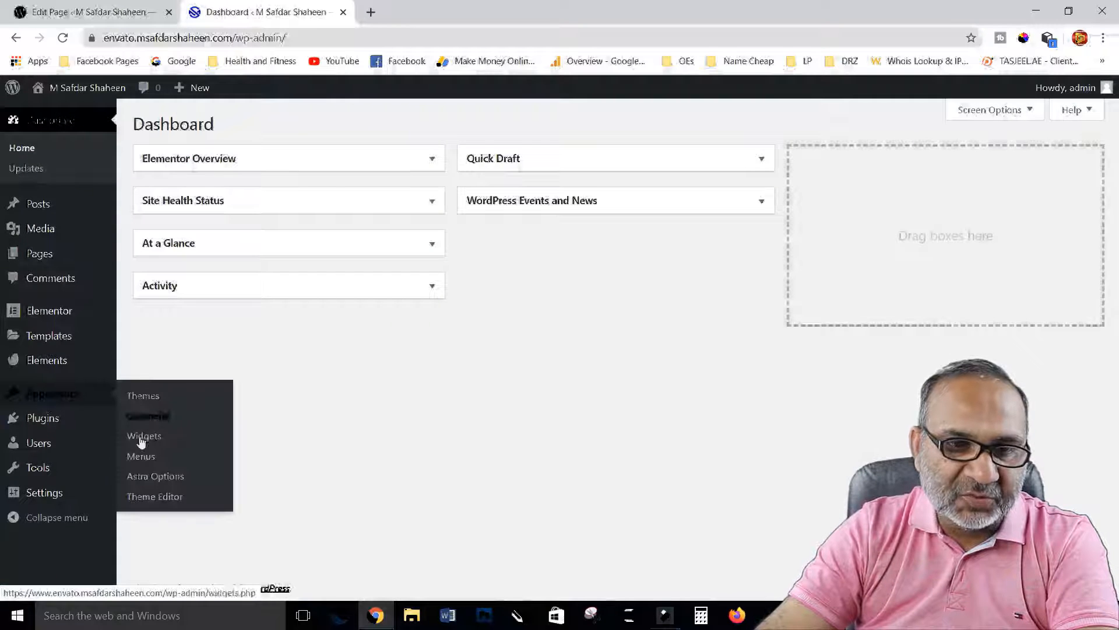
left_click(141, 457)
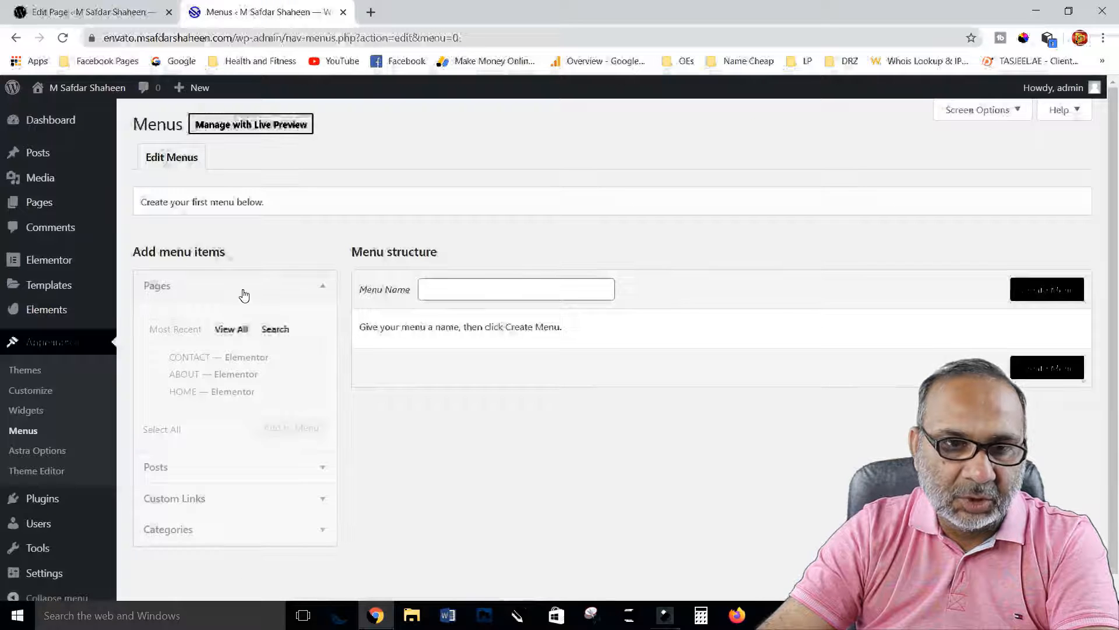
left_click(456, 286)
left_click(449, 319)
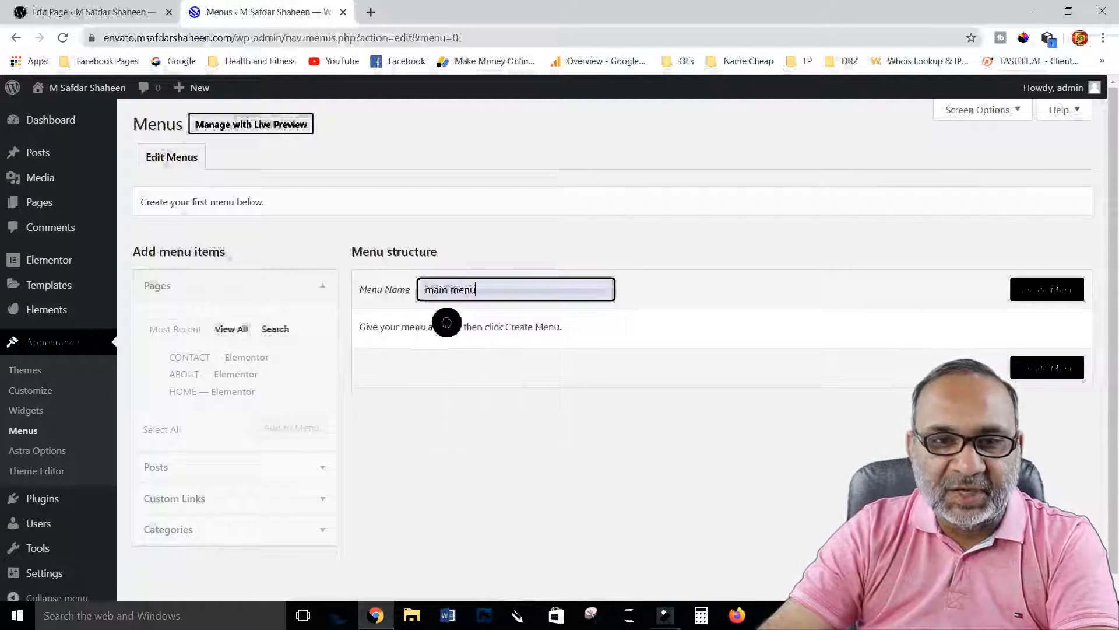
left_click(1041, 295)
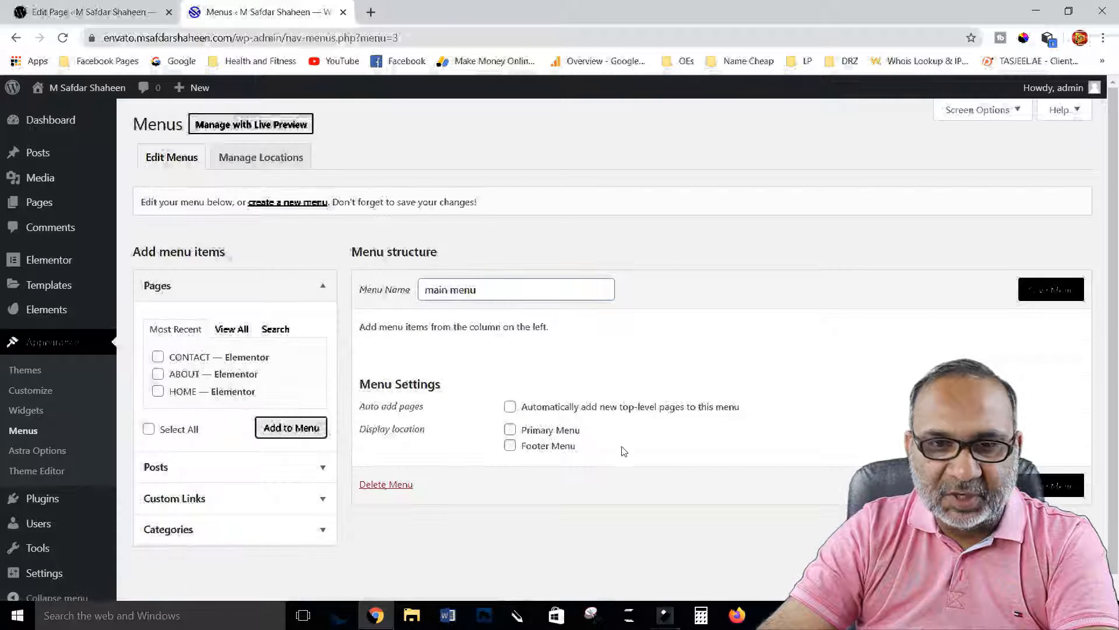
Assign the menu to the Primary Menu location, add the HOME, CONTACT and ABOUT pages in that order, and save it
left_click(509, 430)
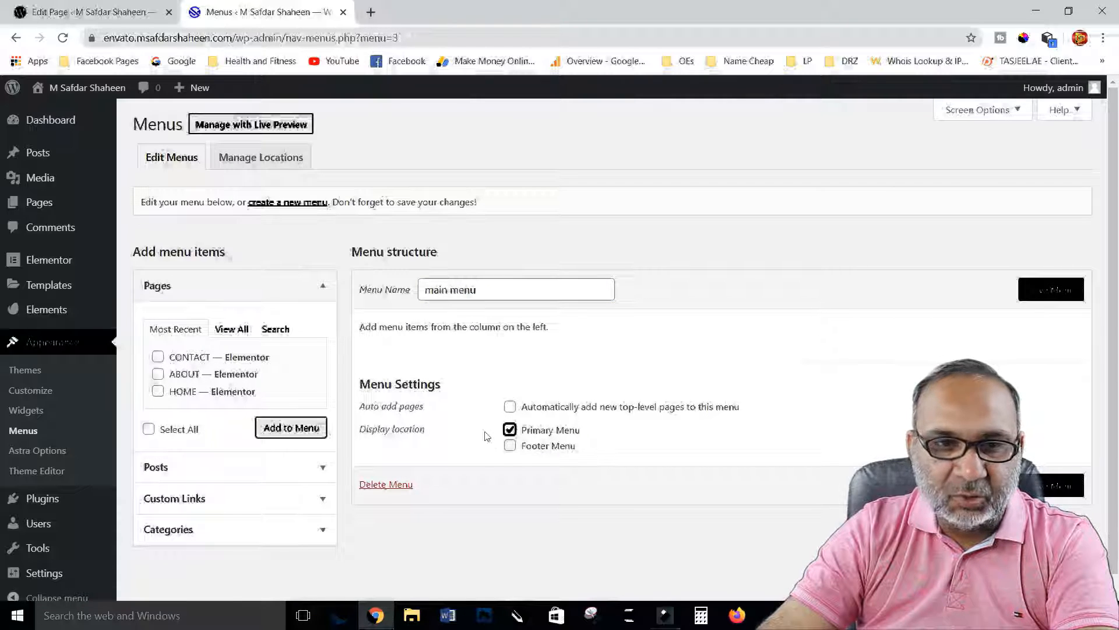
left_click(157, 357)
left_click(158, 374)
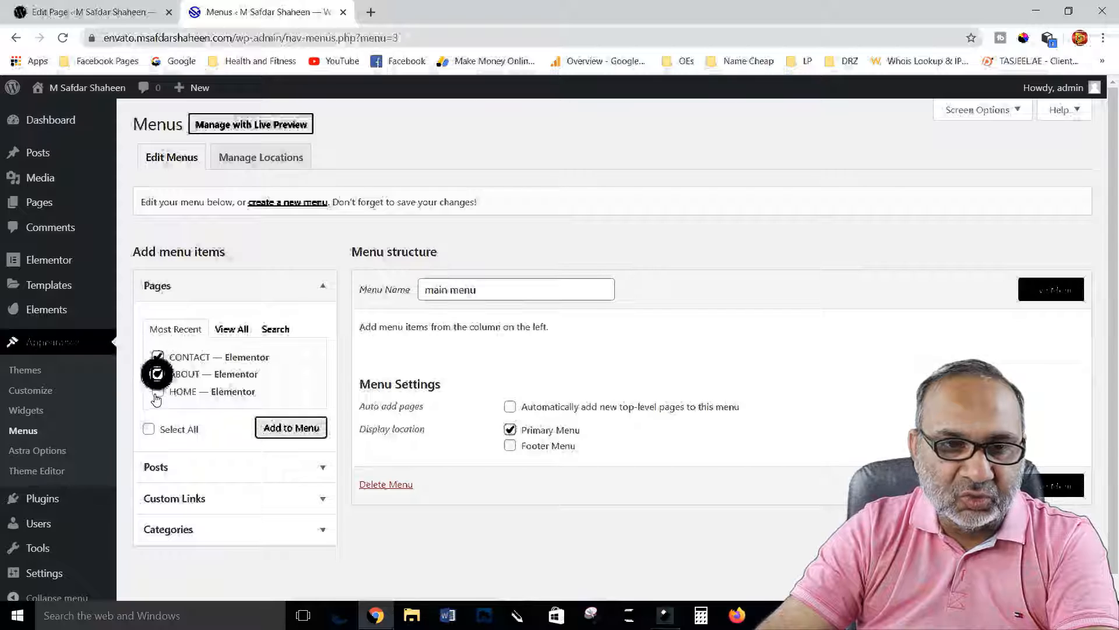
left_click(157, 391)
left_click(291, 428)
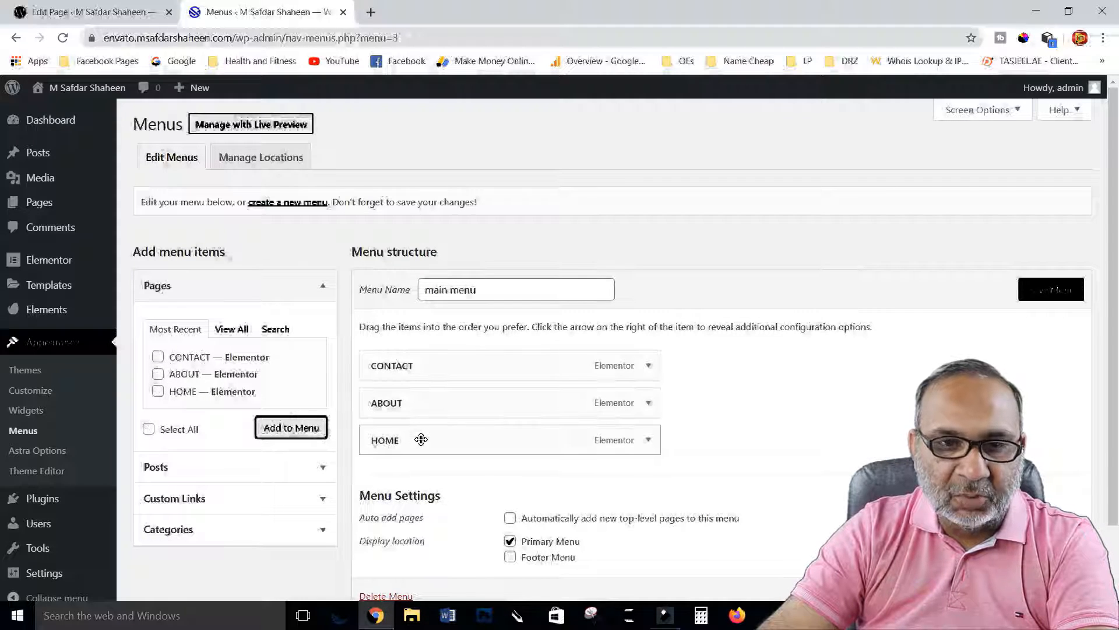
left_click_drag(420, 437, 415, 354)
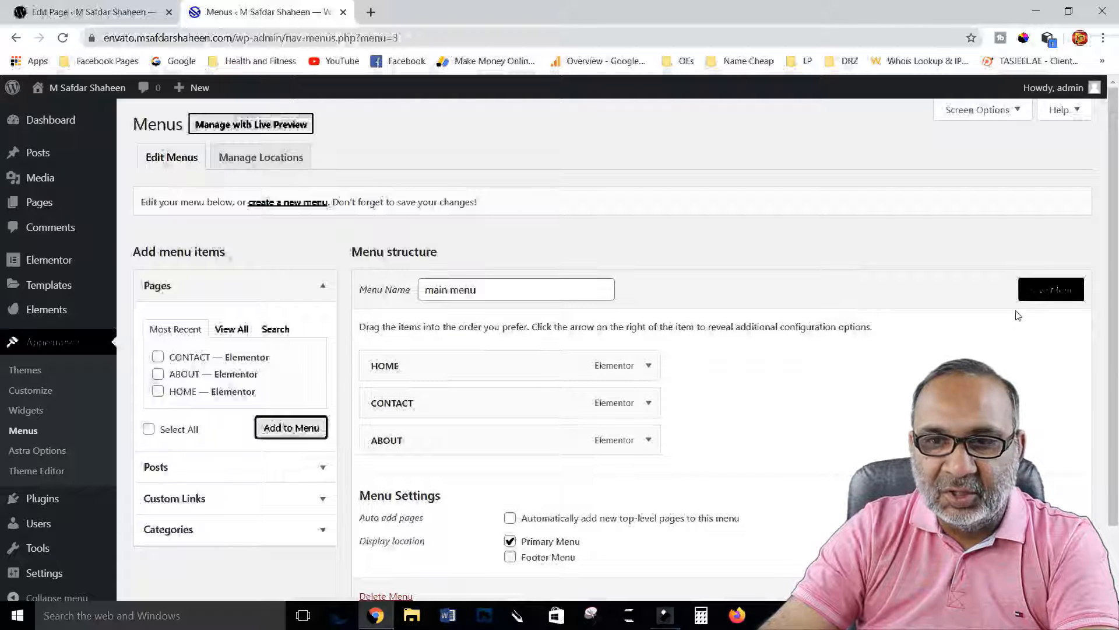
left_click(1035, 291)
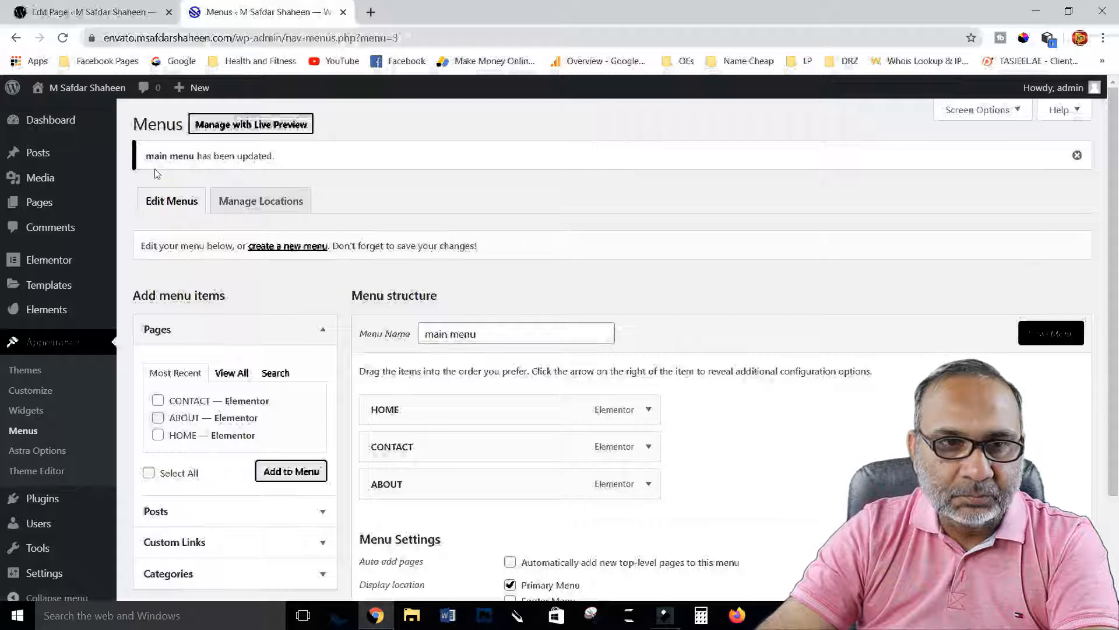
Open the live site in a new browser tab to check the header menu and front page
mouse_move(88, 88)
right_click(47, 120)
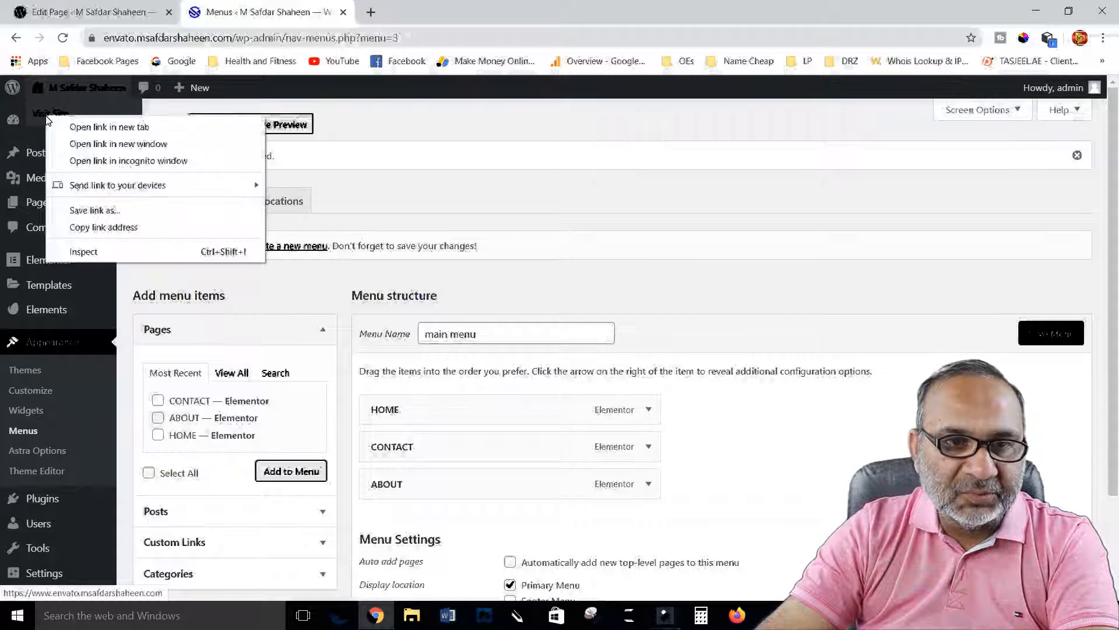
left_click(88, 127)
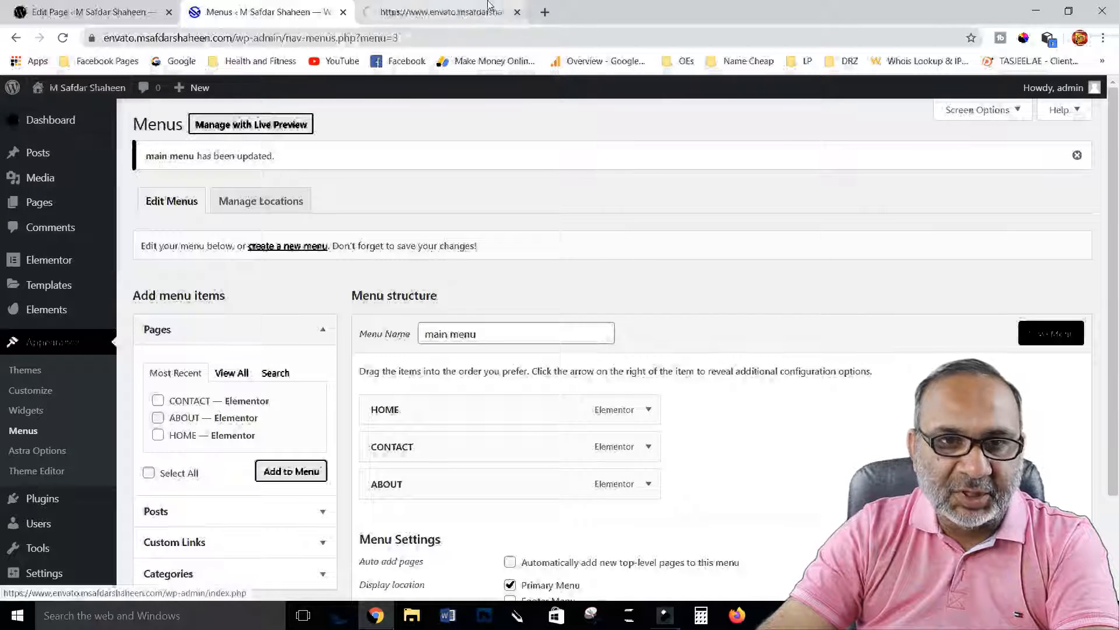
left_click(419, 11)
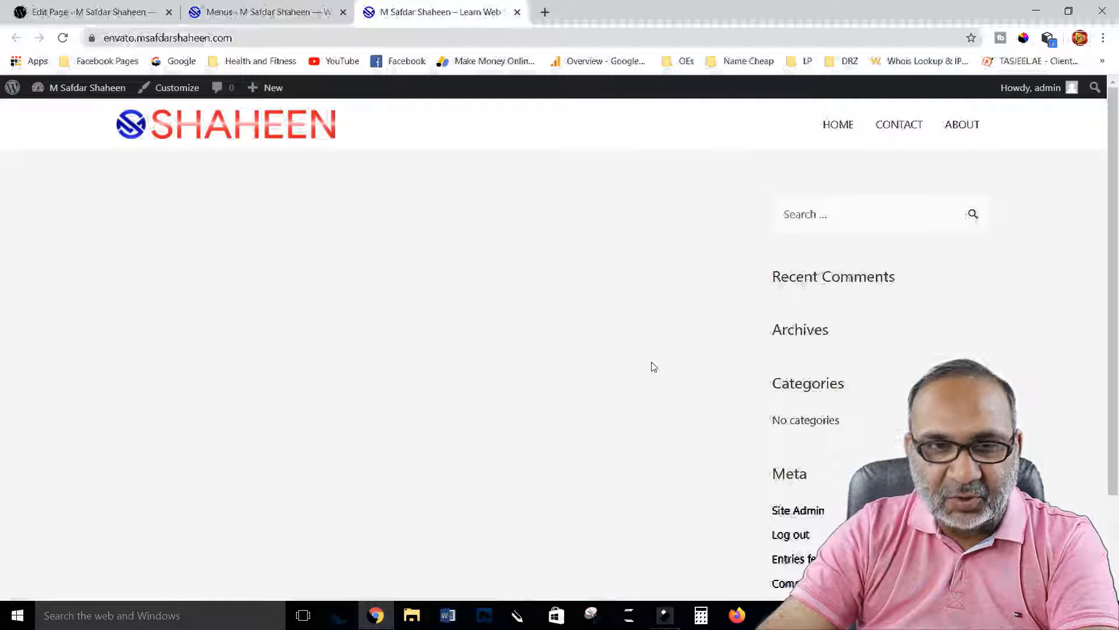
In the WordPress reading settings, make the homepage display a static page and choose HOME as the homepage
left_click(221, 11)
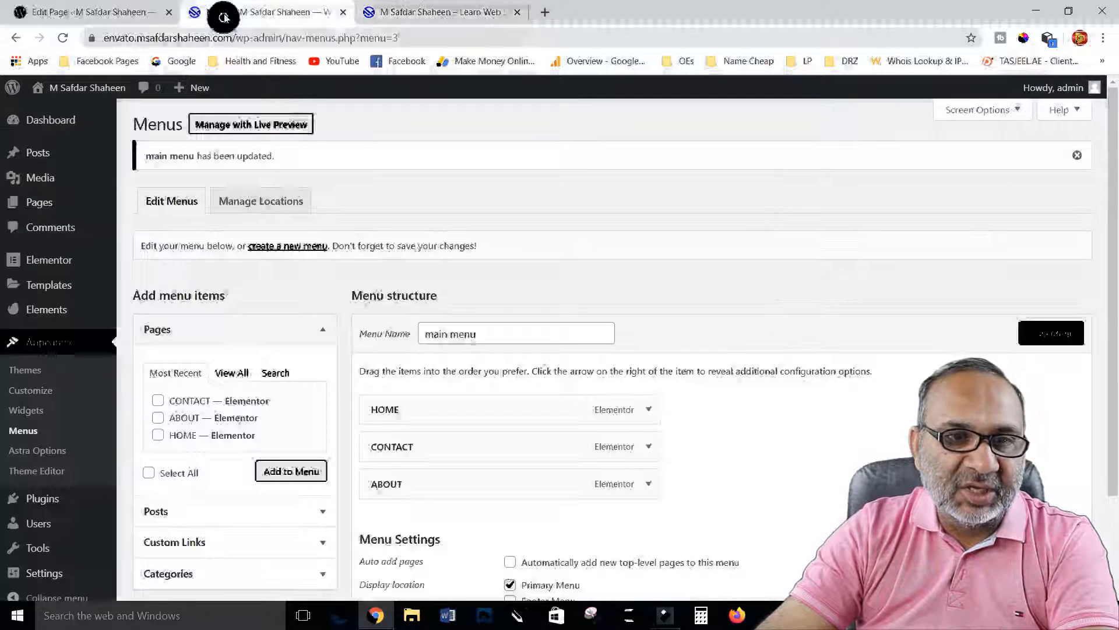
scroll(29, 434, "down", 1)
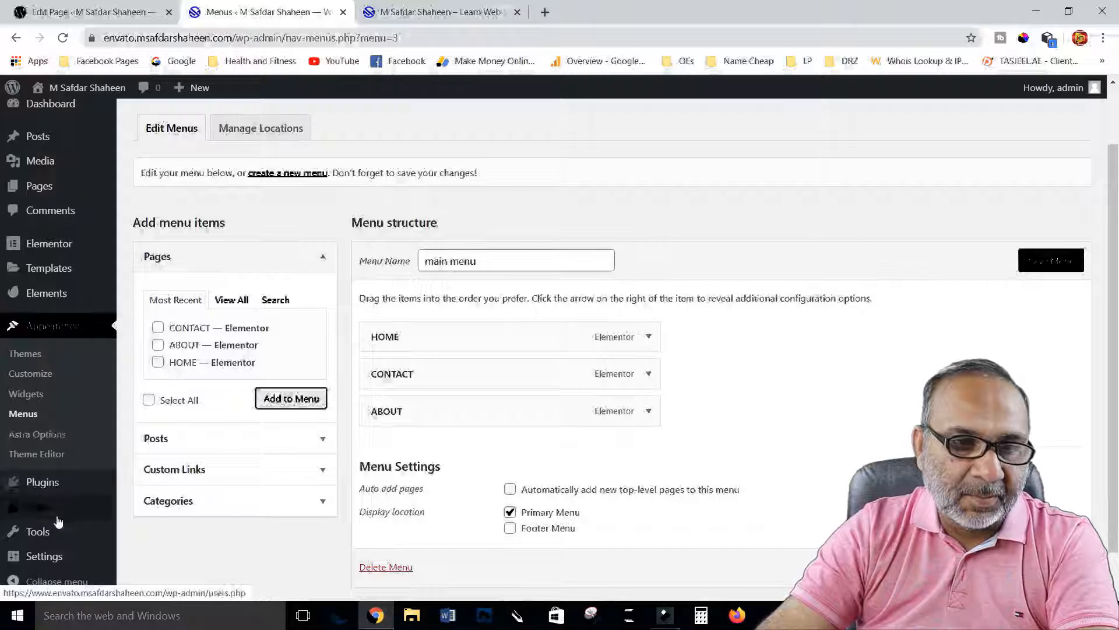
mouse_move(57, 526)
mouse_move(44, 558)
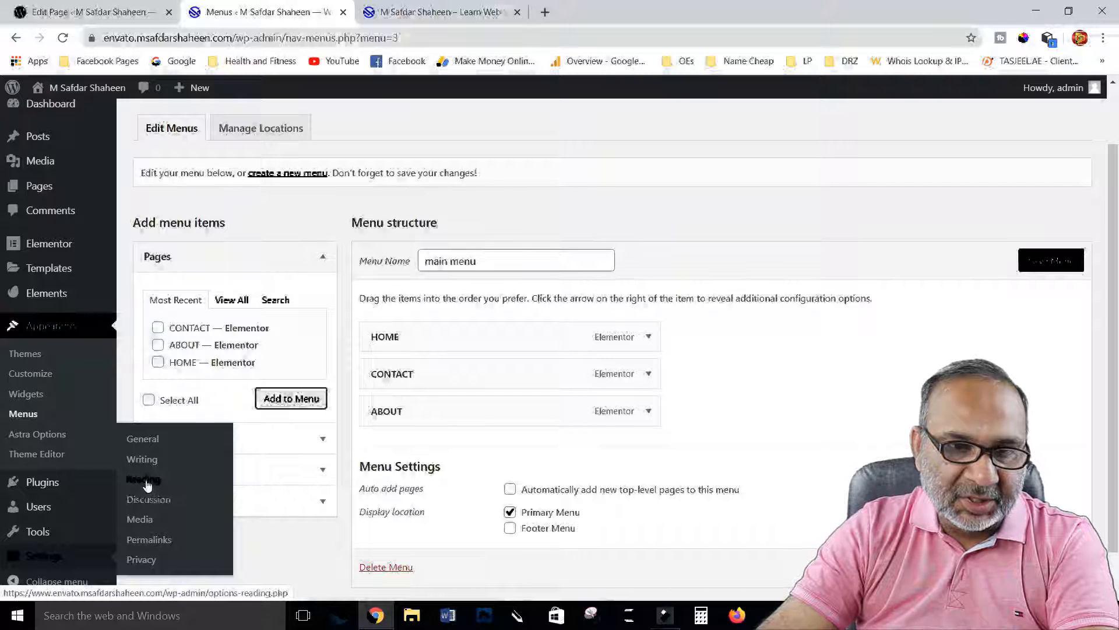
left_click(145, 481)
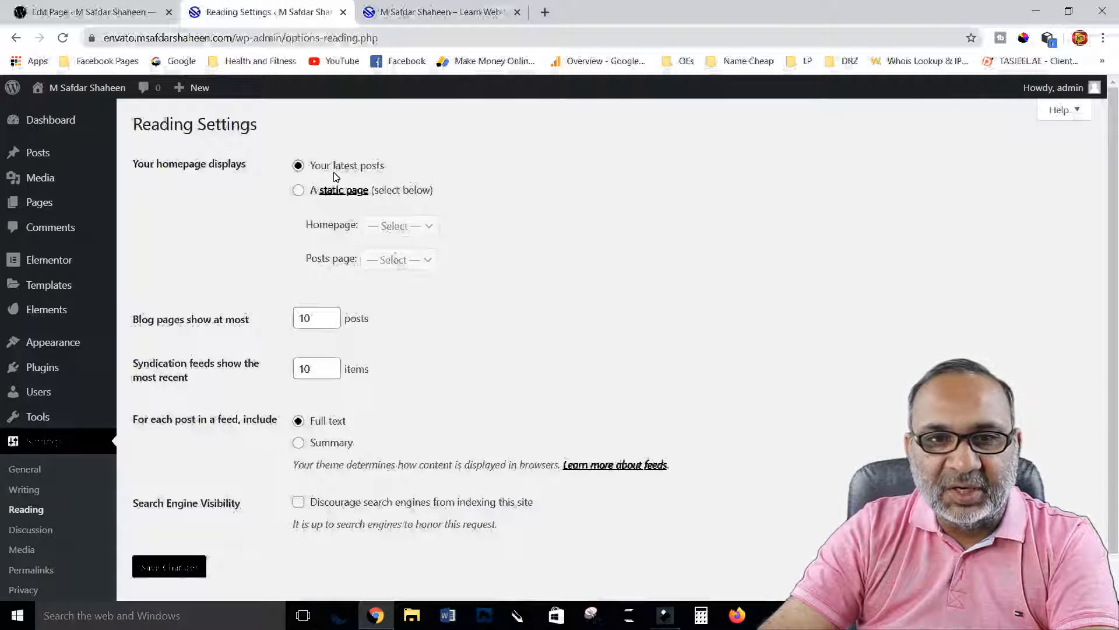
left_click(298, 191)
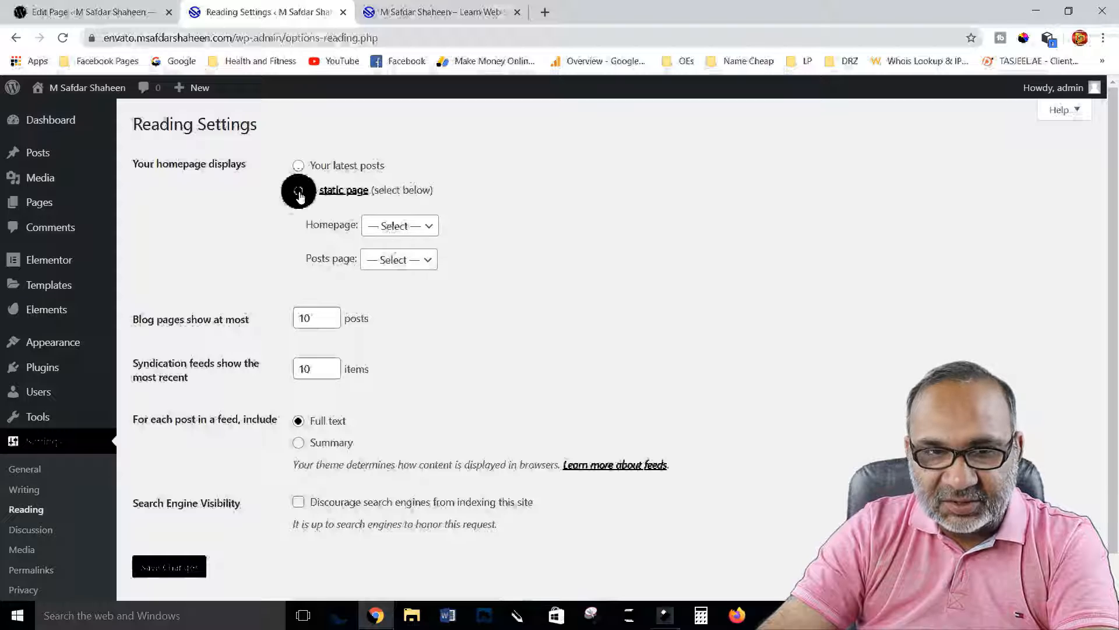
left_click(402, 226)
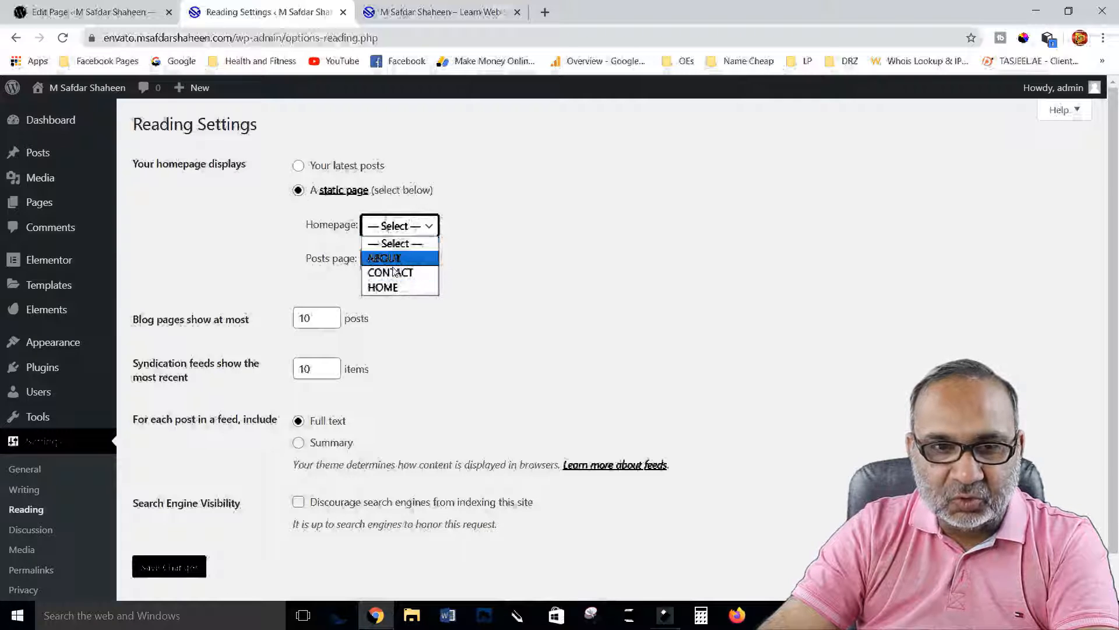
left_click(387, 286)
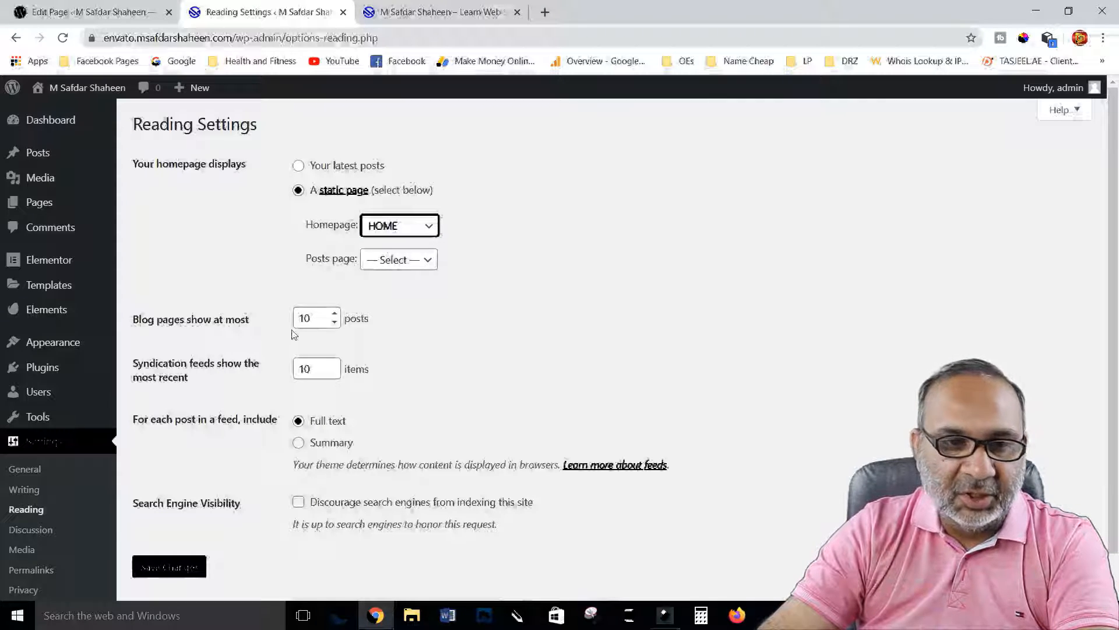
Set the permalink structure to Post name and save the change
left_click(28, 574)
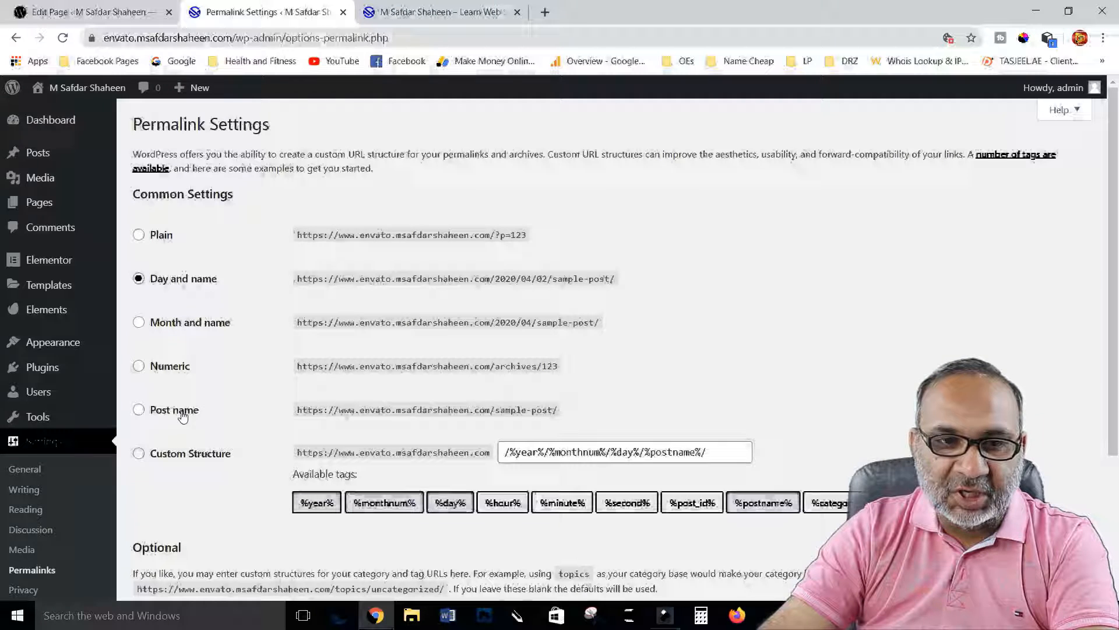
left_click(138, 409)
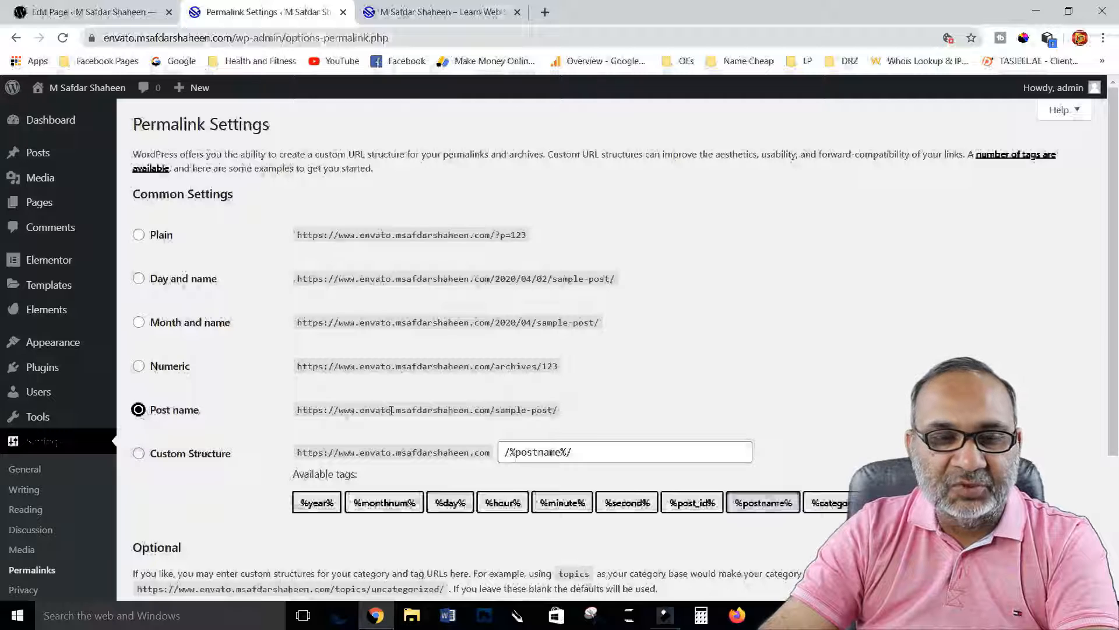
scroll(258, 390, "down", 3)
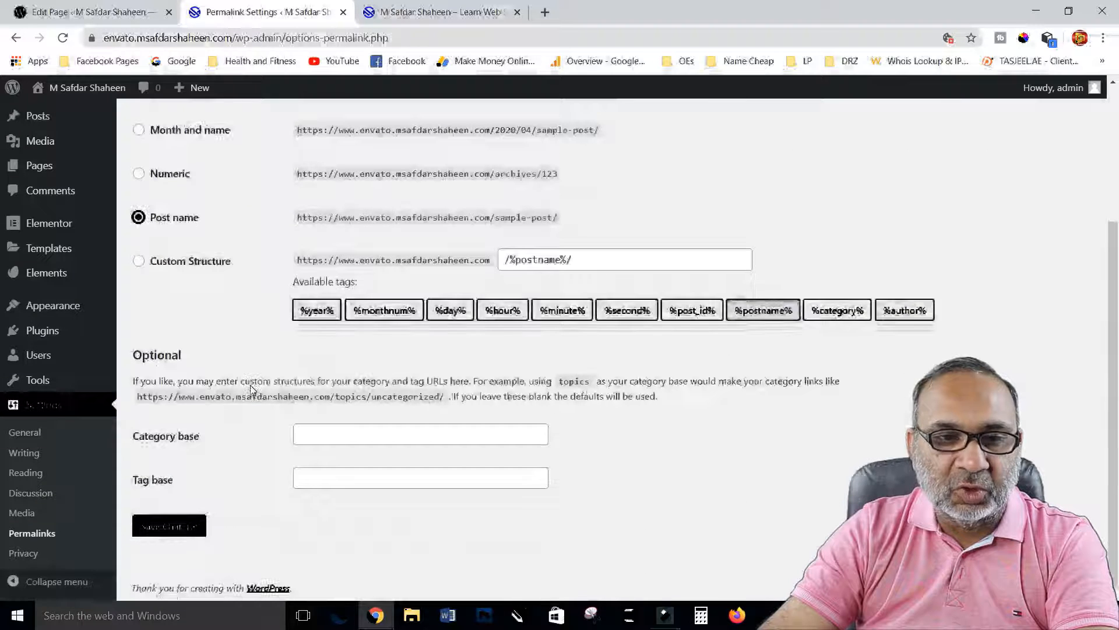
left_click(169, 527)
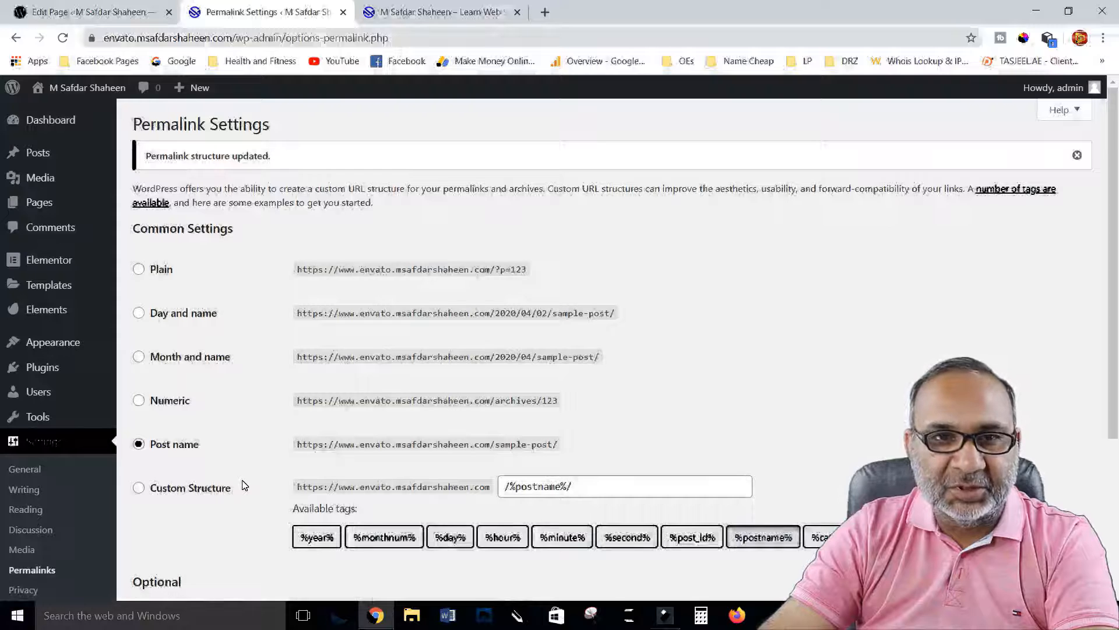
Reload the live site and review the front page's sections from the hero banner down towards the footer
left_click(437, 13)
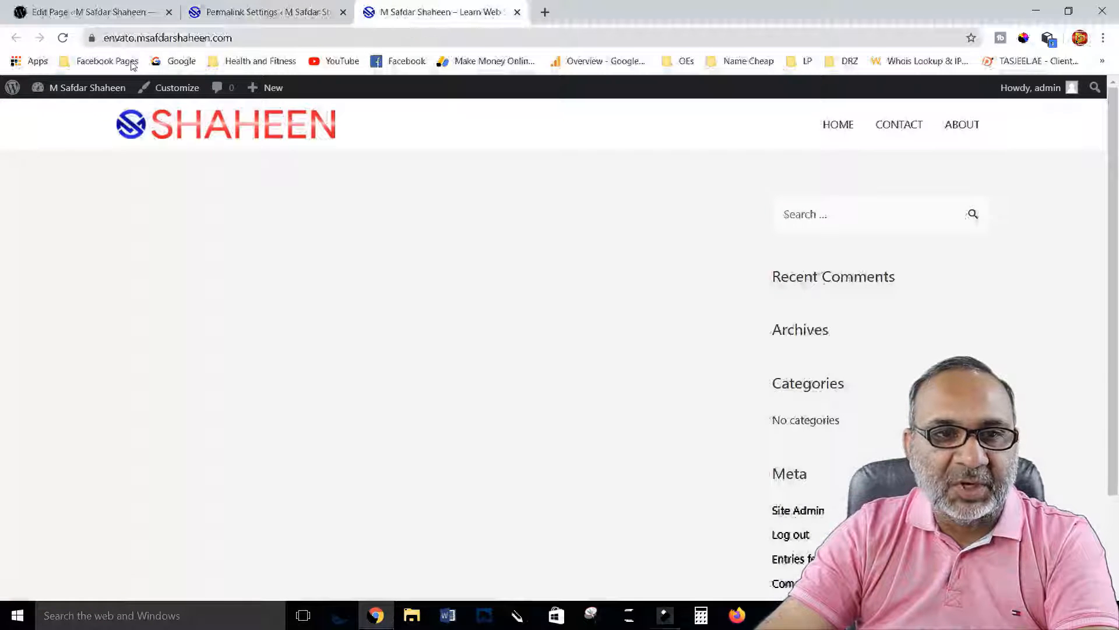
left_click(62, 37)
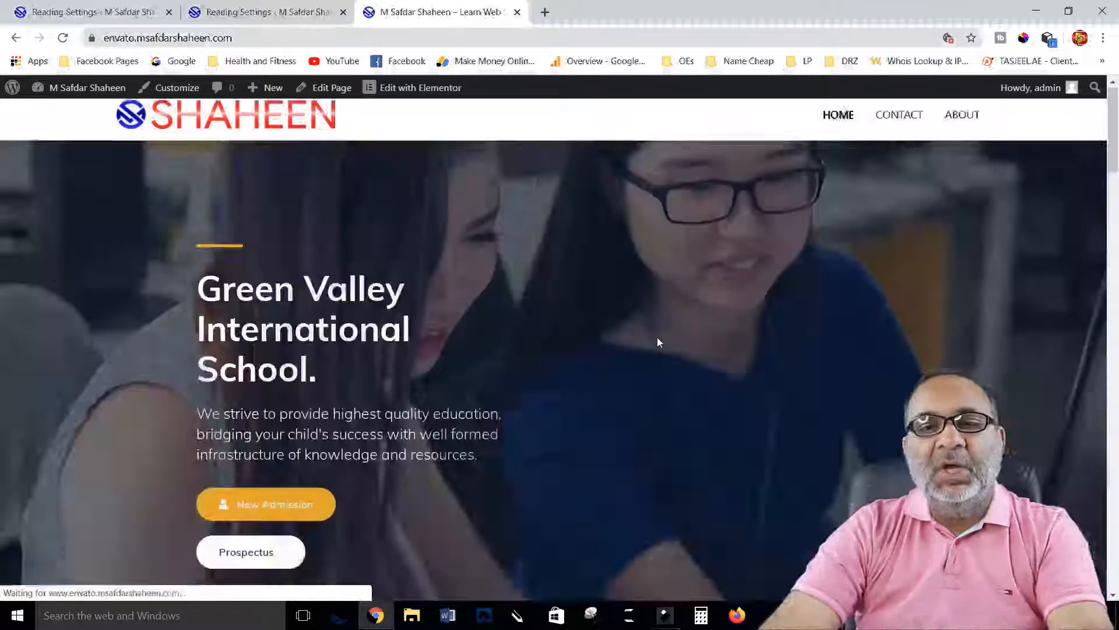
scroll(657, 341, "down", 15)
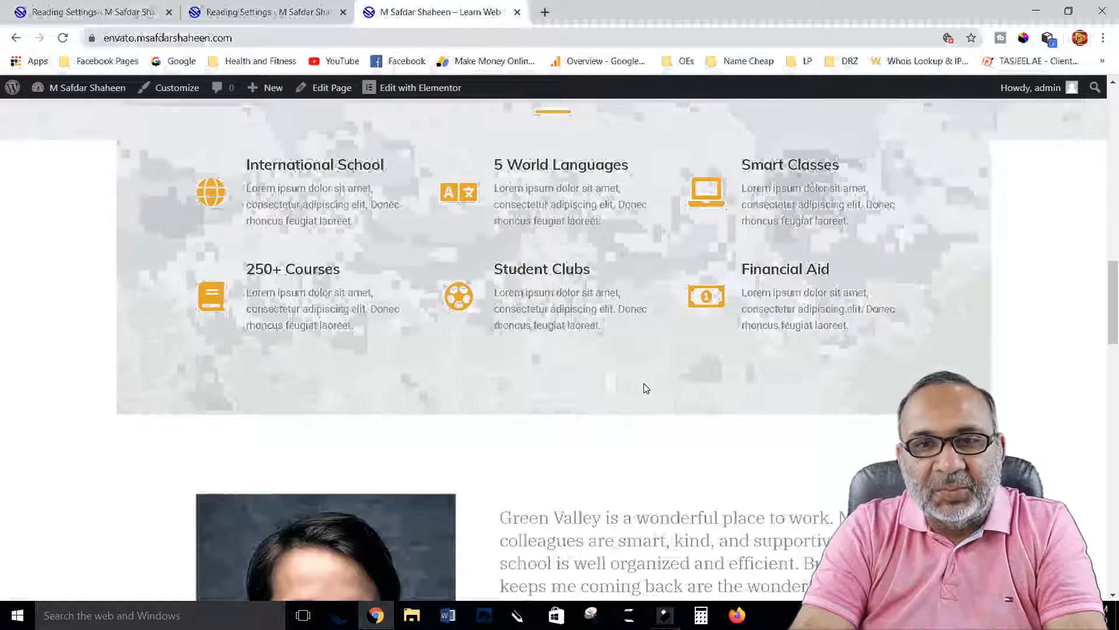
scroll(662, 448, "up", 15)
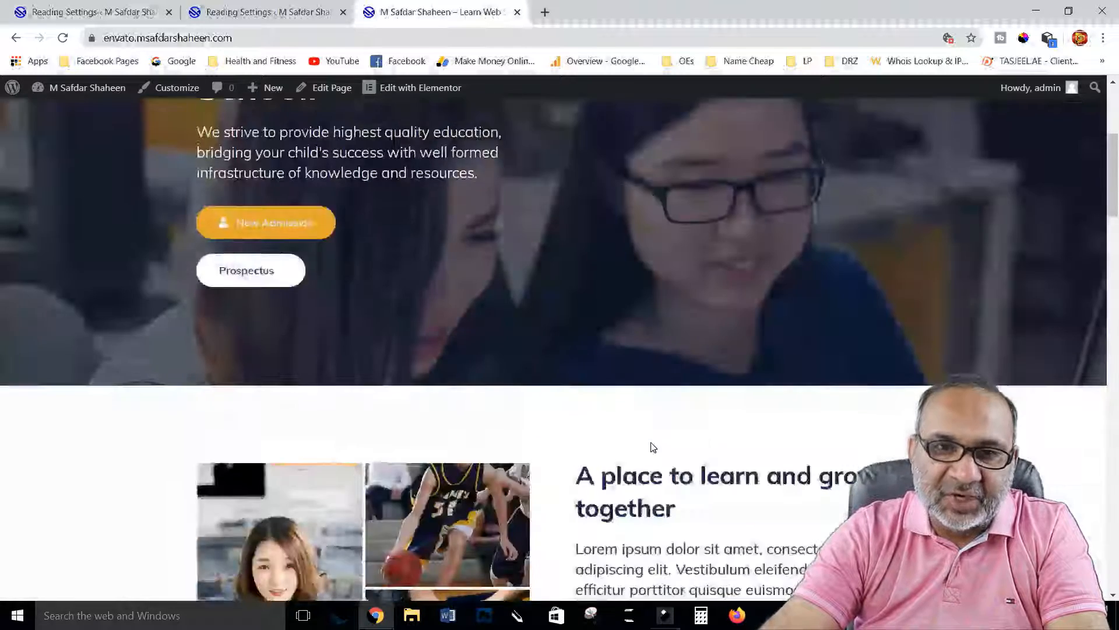
scroll(541, 406, "down", 3)
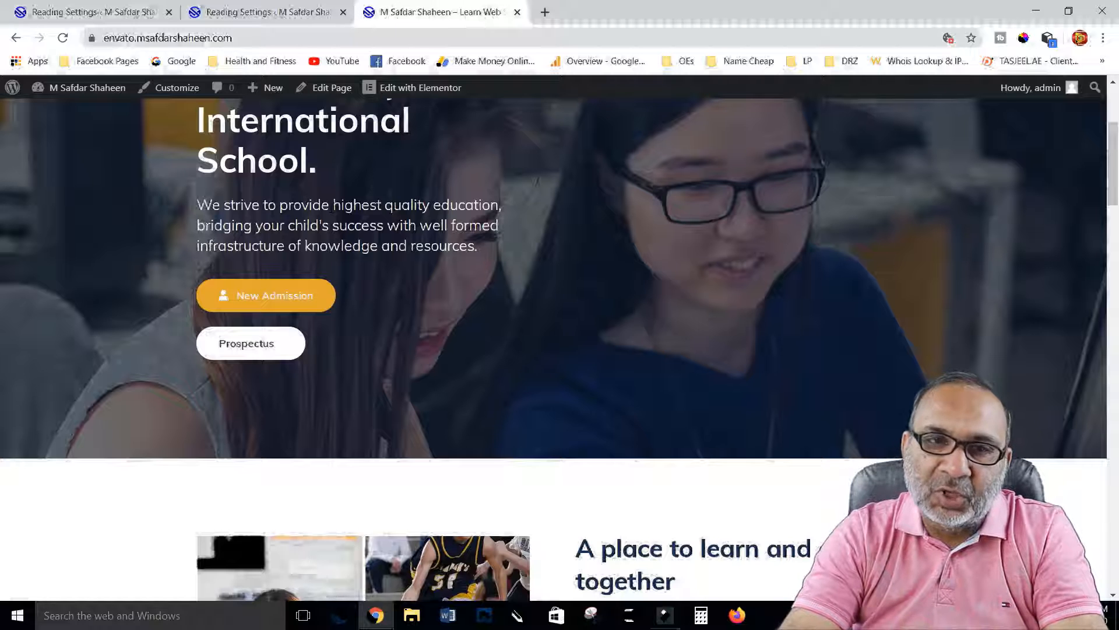
scroll(381, 239, "down", 6)
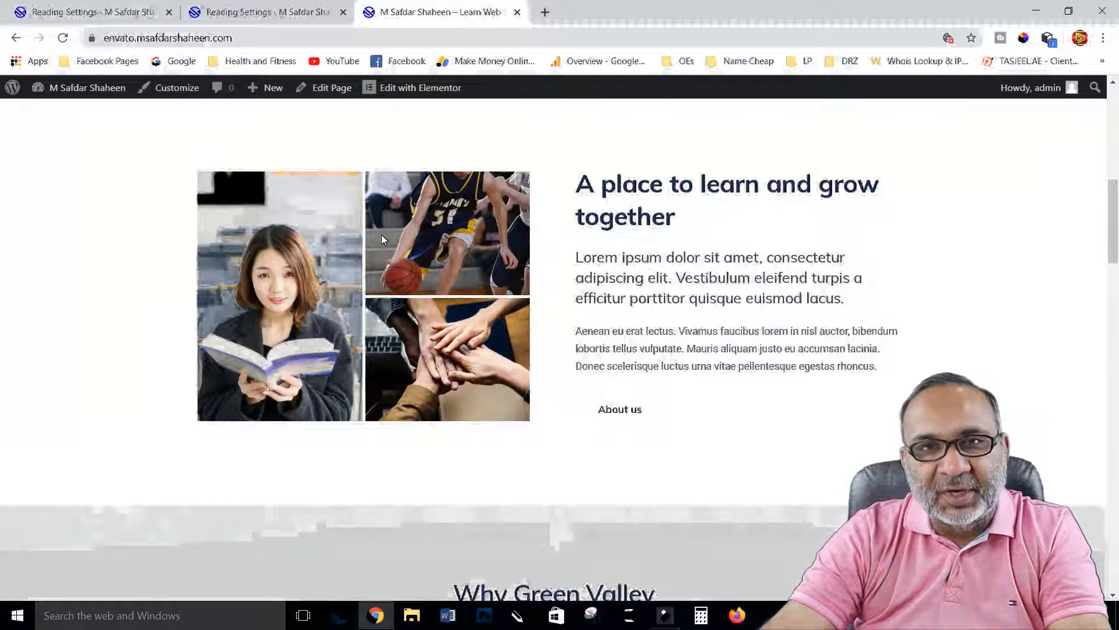
scroll(382, 239, "down", 15)
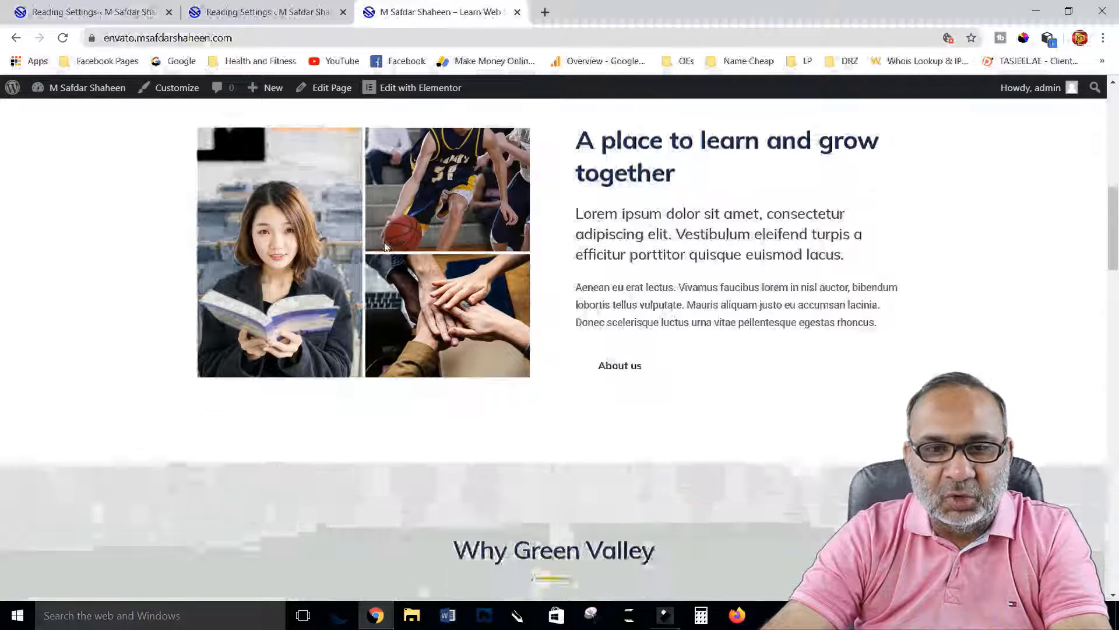
scroll(394, 274, "down", 15)
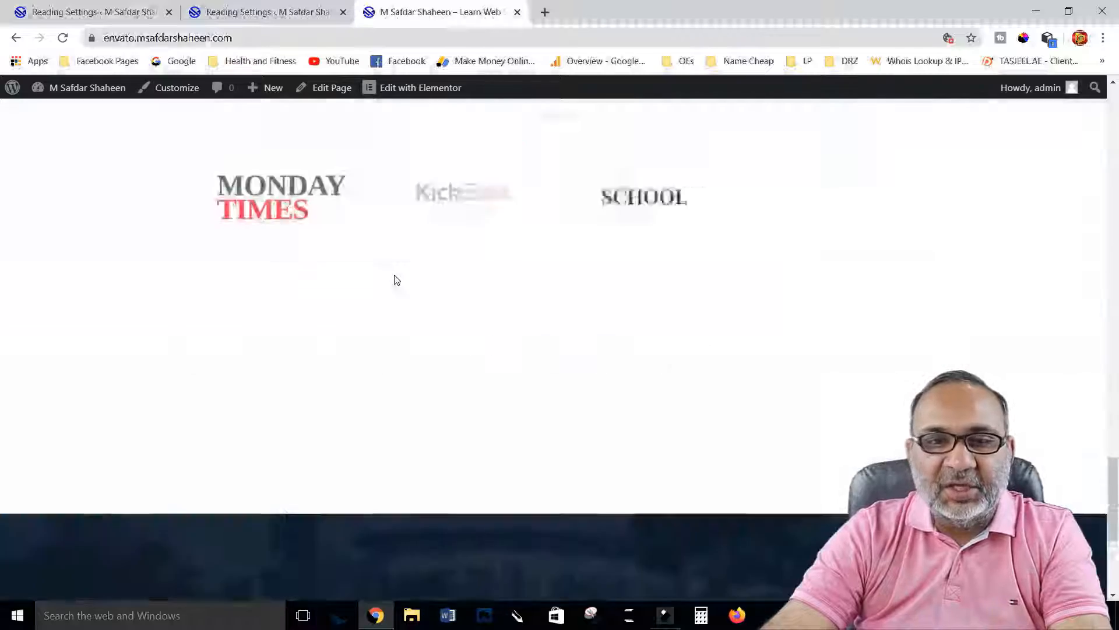
In the WordPress menu editor, move CONTACT below ABOUT in the main menu and save the menu
scroll(396, 289, "up", 20)
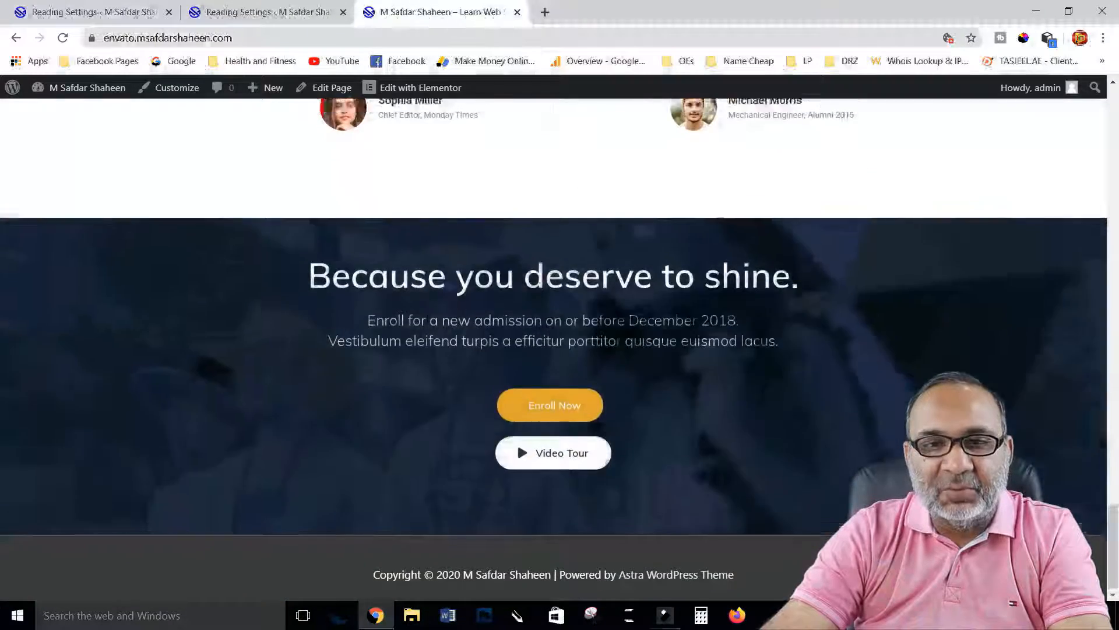
scroll(427, 354, "up", 8)
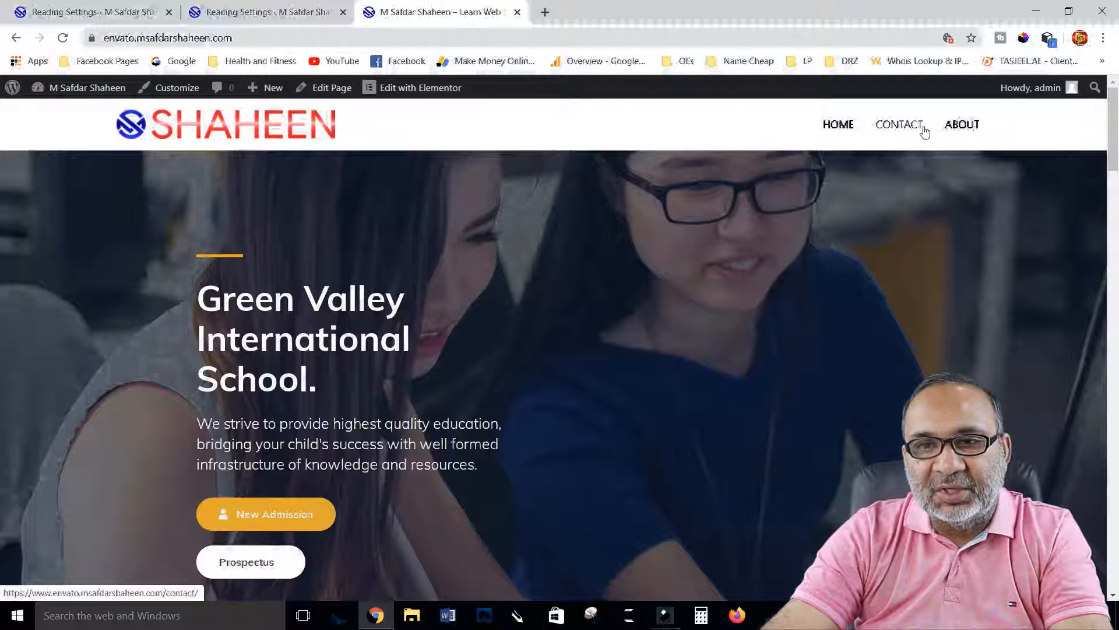
left_click(109, 14)
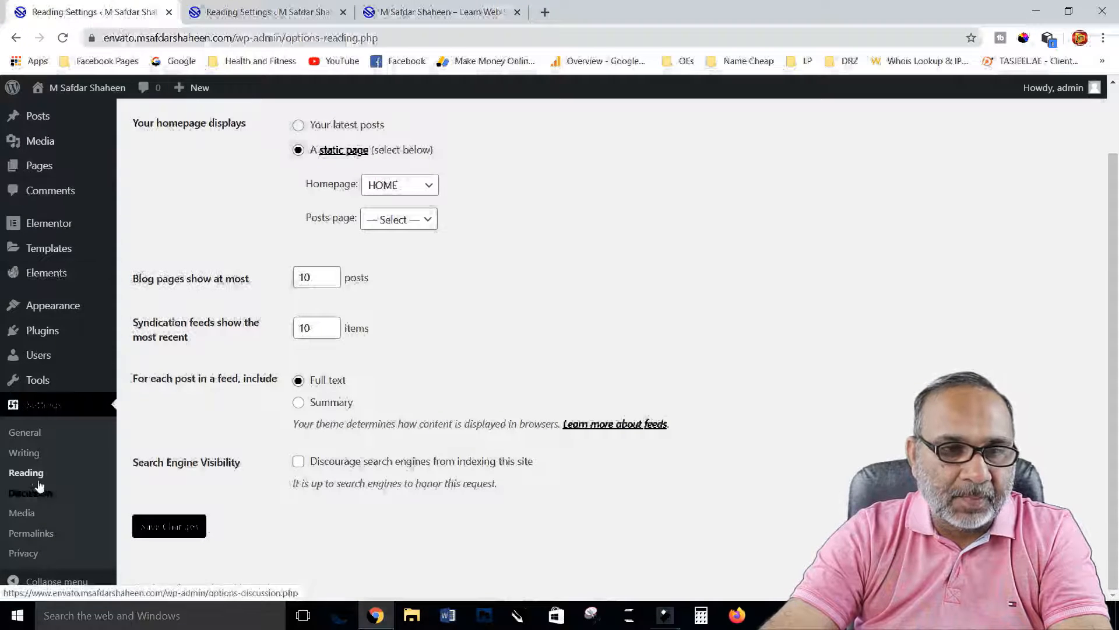
mouse_move(55, 305)
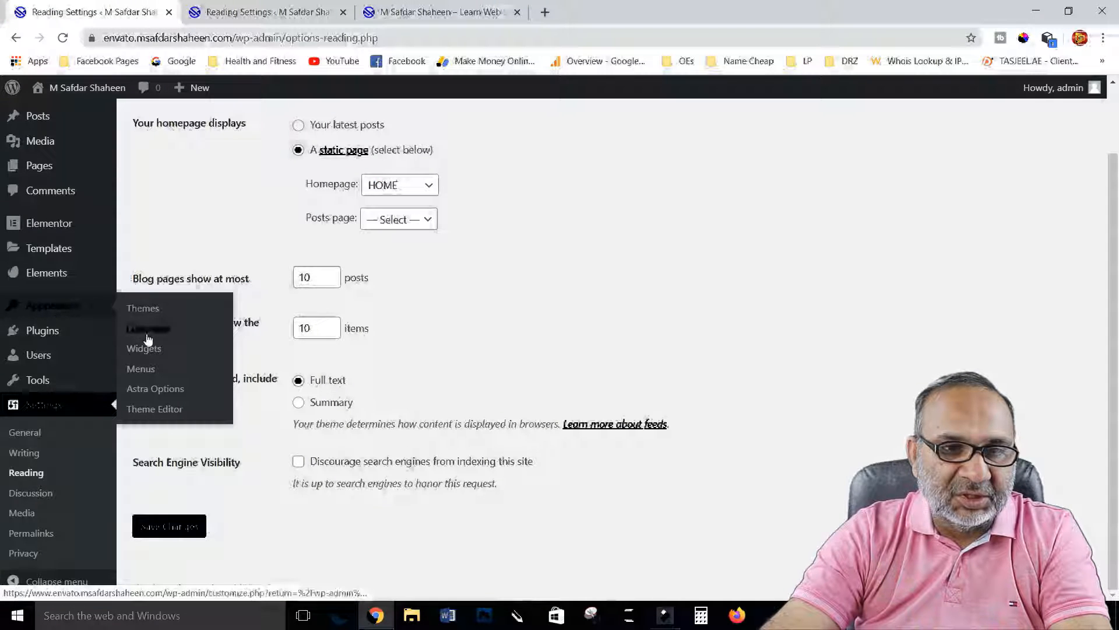
left_click(146, 376)
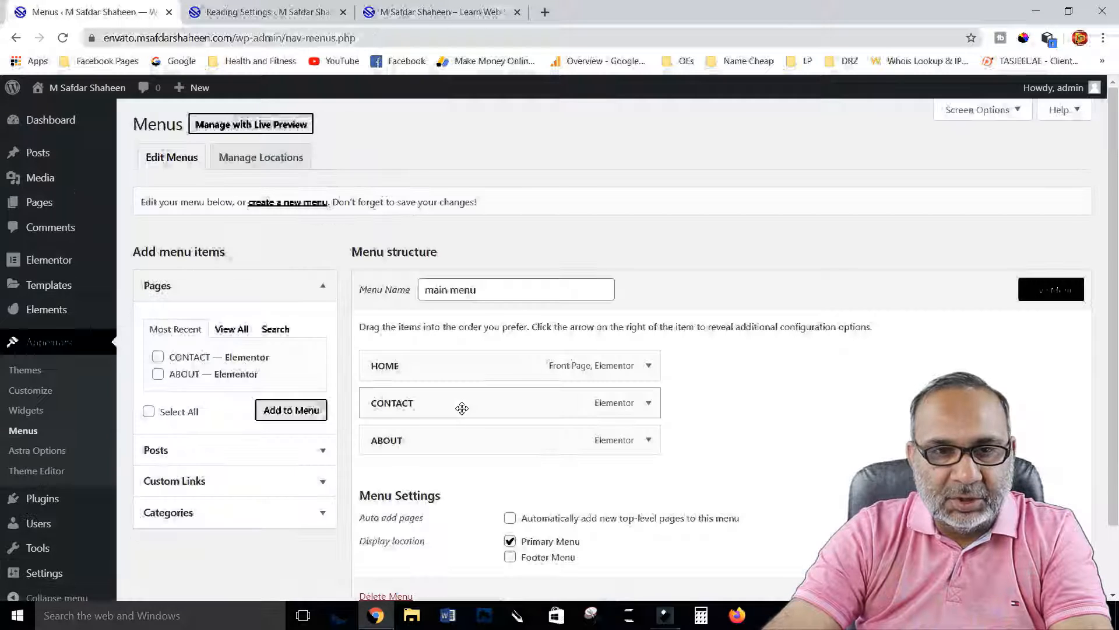
left_click_drag(460, 405, 460, 444)
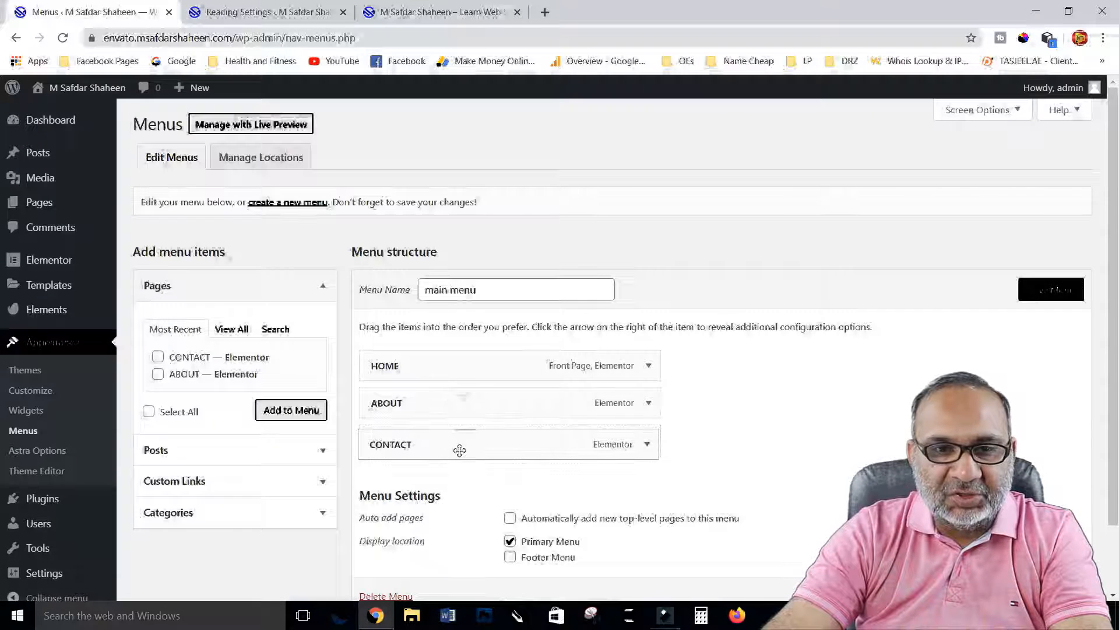
left_click(1050, 292)
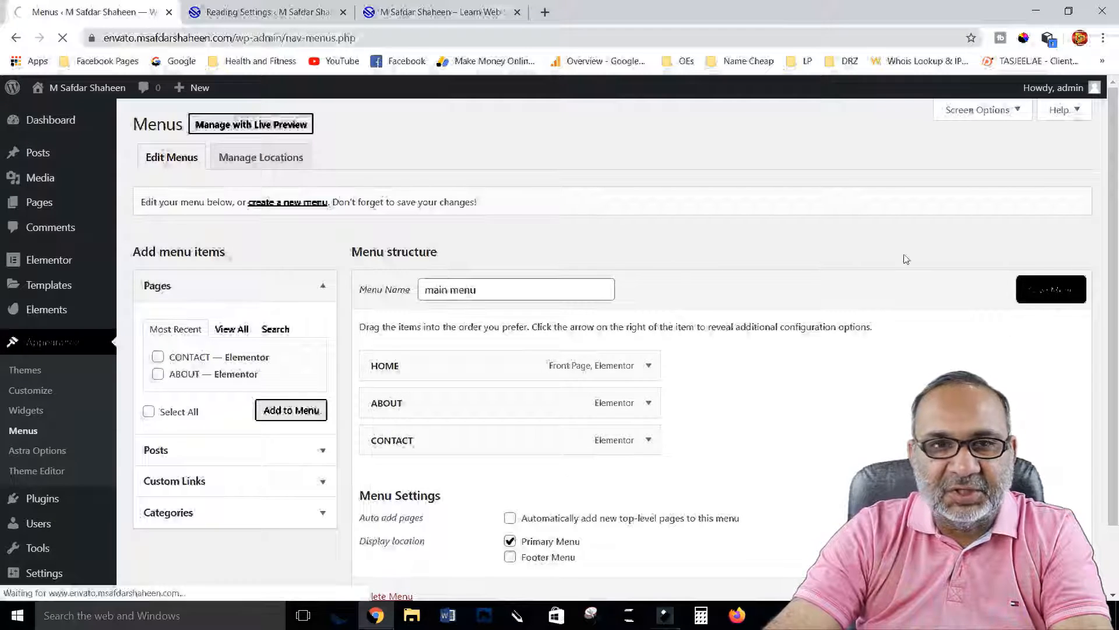
Return to the live site and reload it to check the order of the header menu
left_click(428, 13)
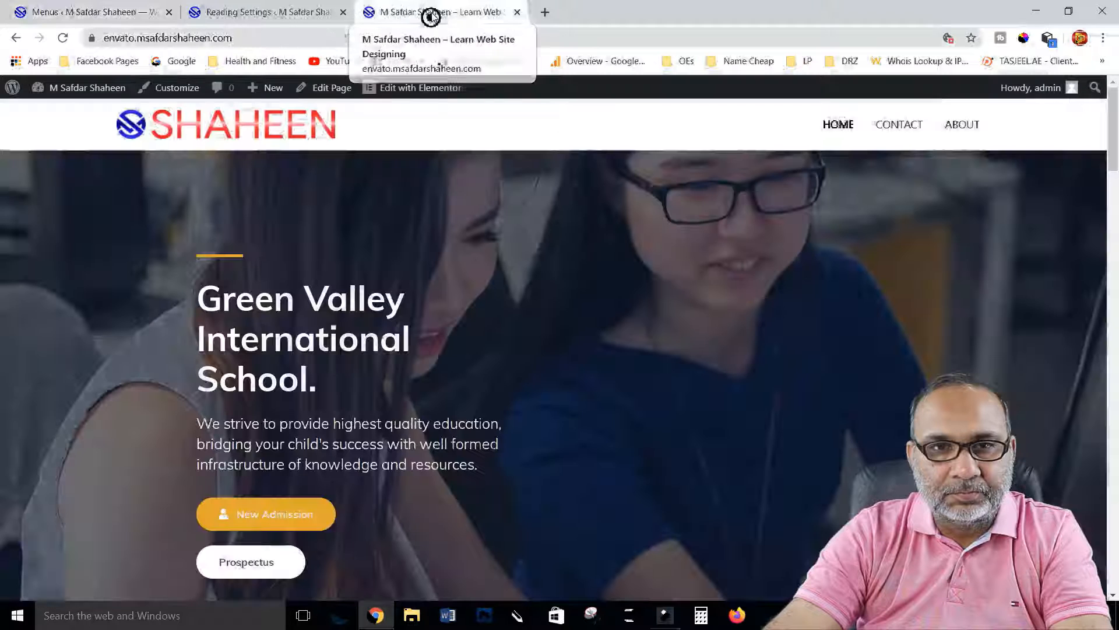
left_click(62, 38)
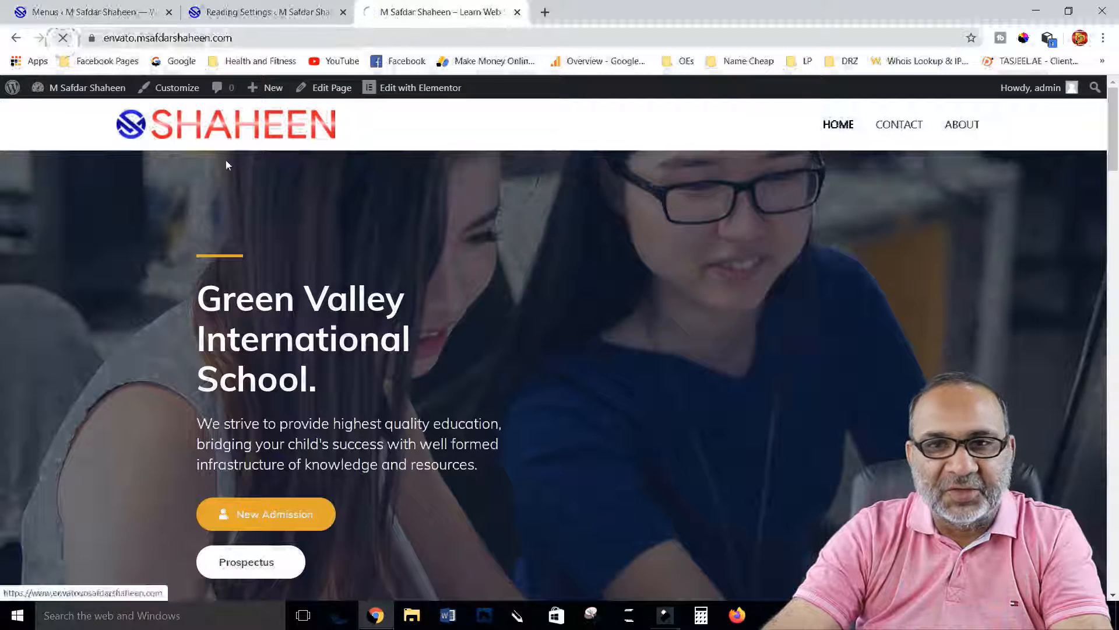